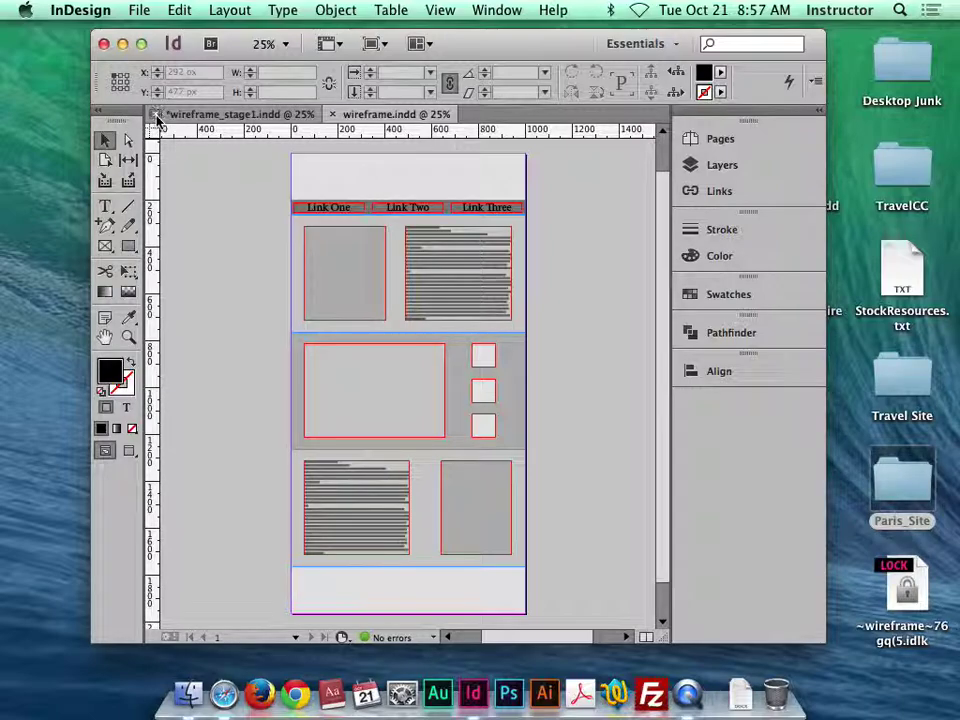
Close wireframe_stage1.indd without saving its changes and shift the application window to uncover the desktop files.
click(156, 115)
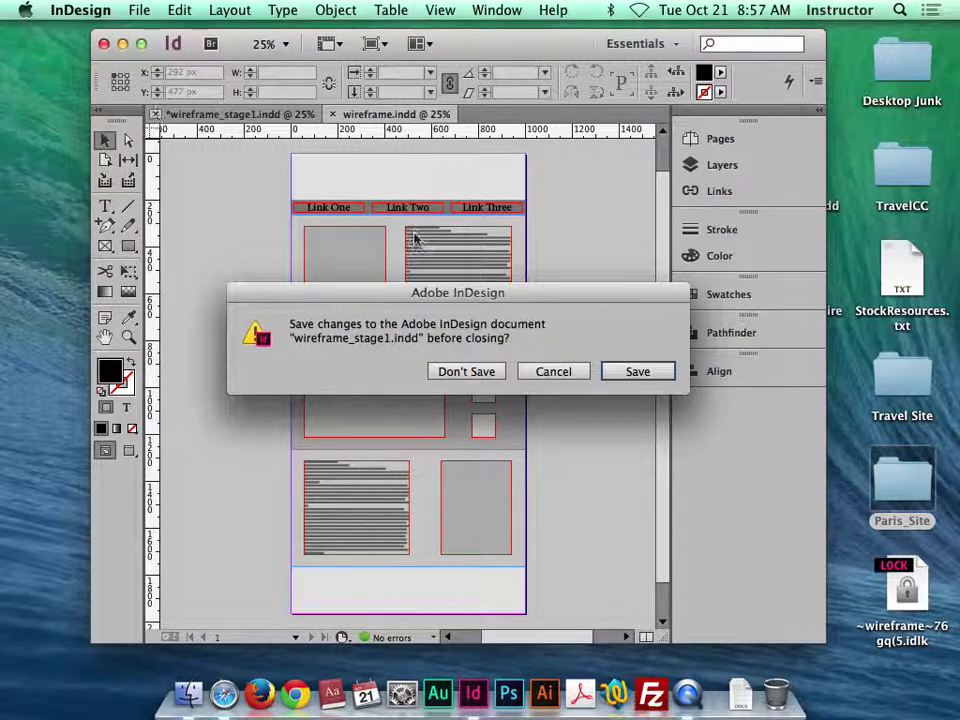
click(466, 371)
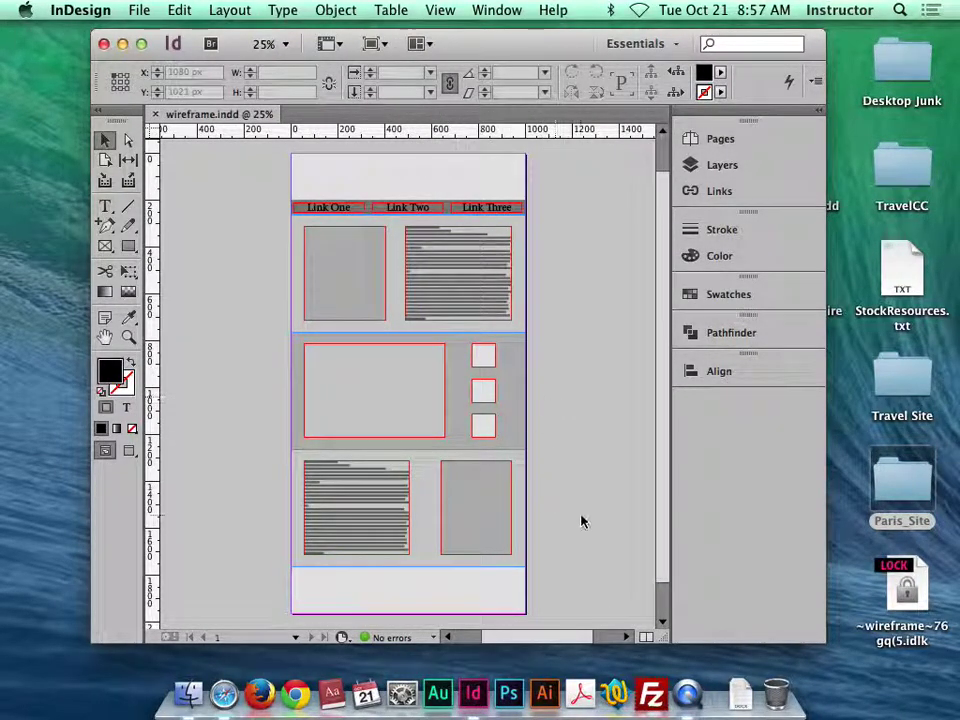
drag(532, 57, 466, 55)
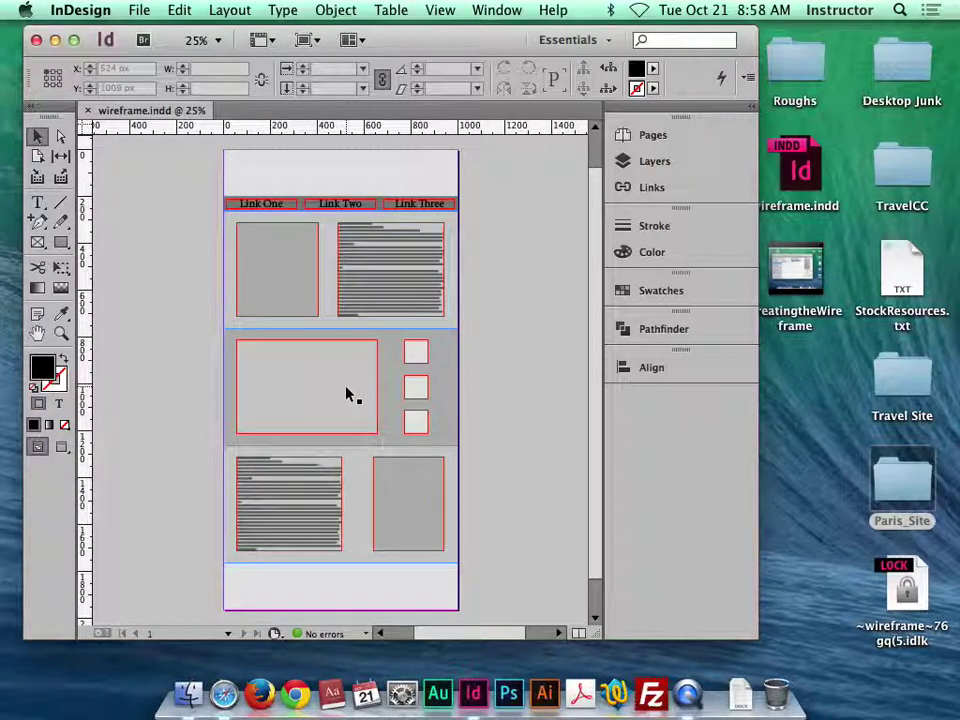
Export all pages of the wireframe to the Desktop as a JPEG named wireframe, at medium quality, 300 ppi and RGB.
click(140, 11)
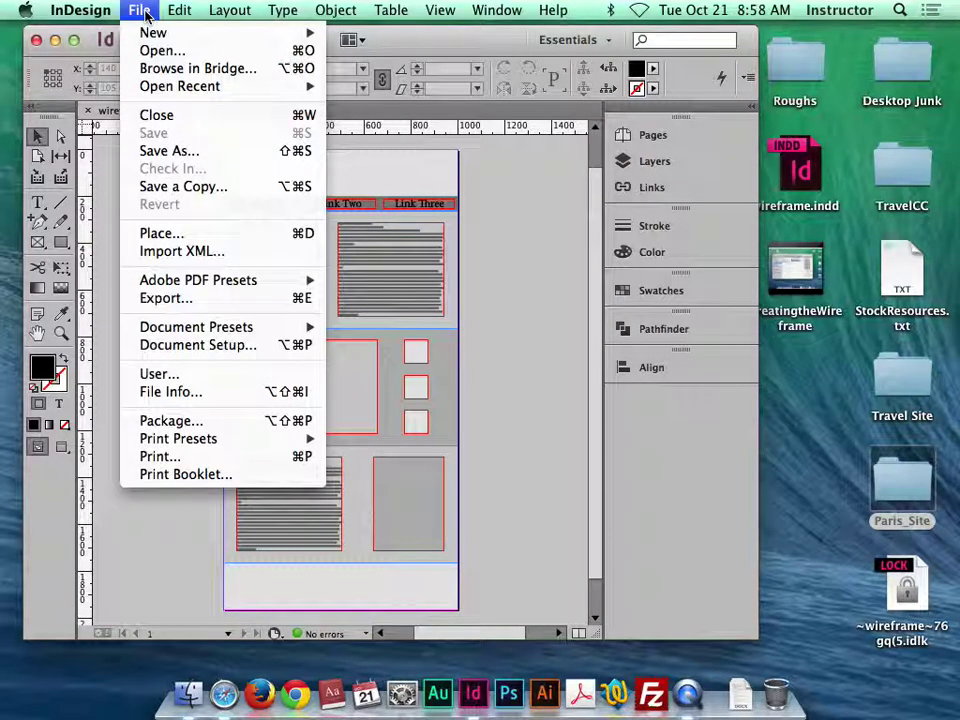
click(223, 301)
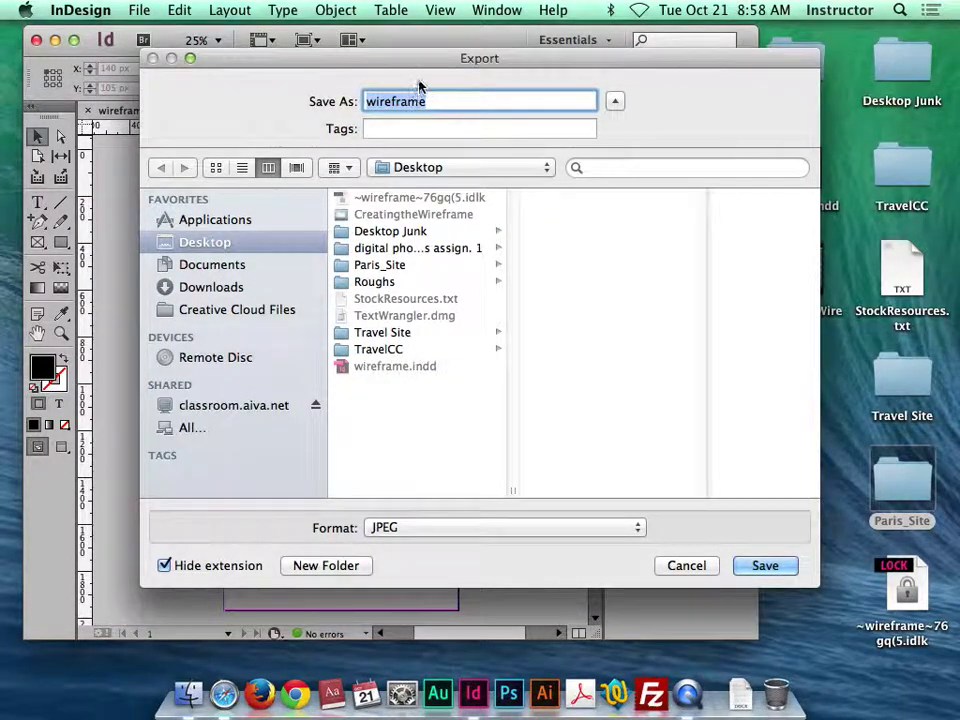
click(398, 530)
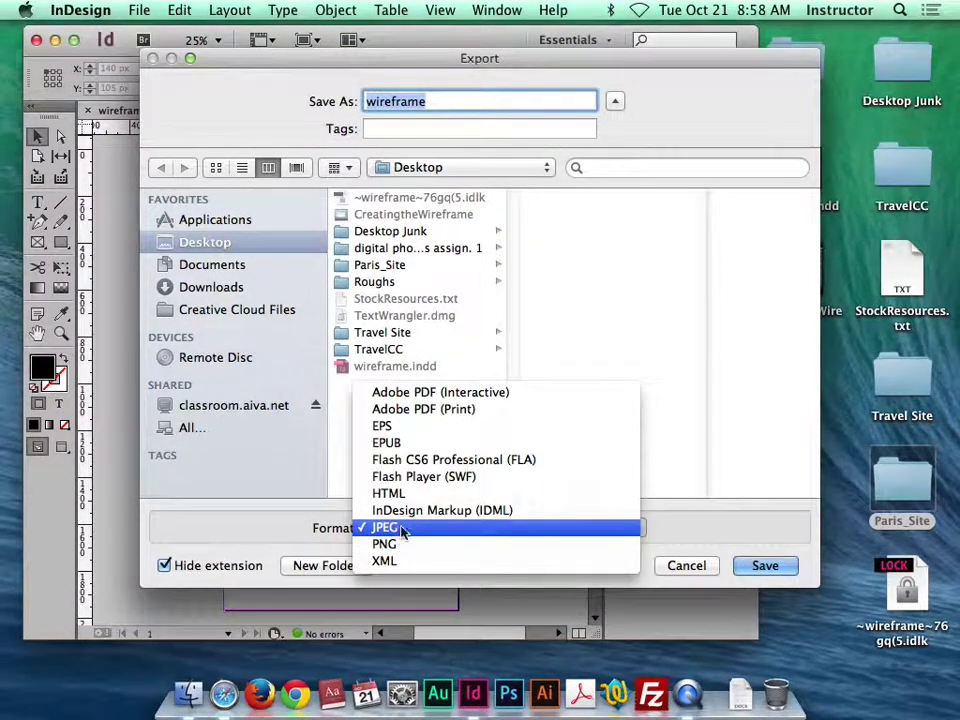
click(400, 535)
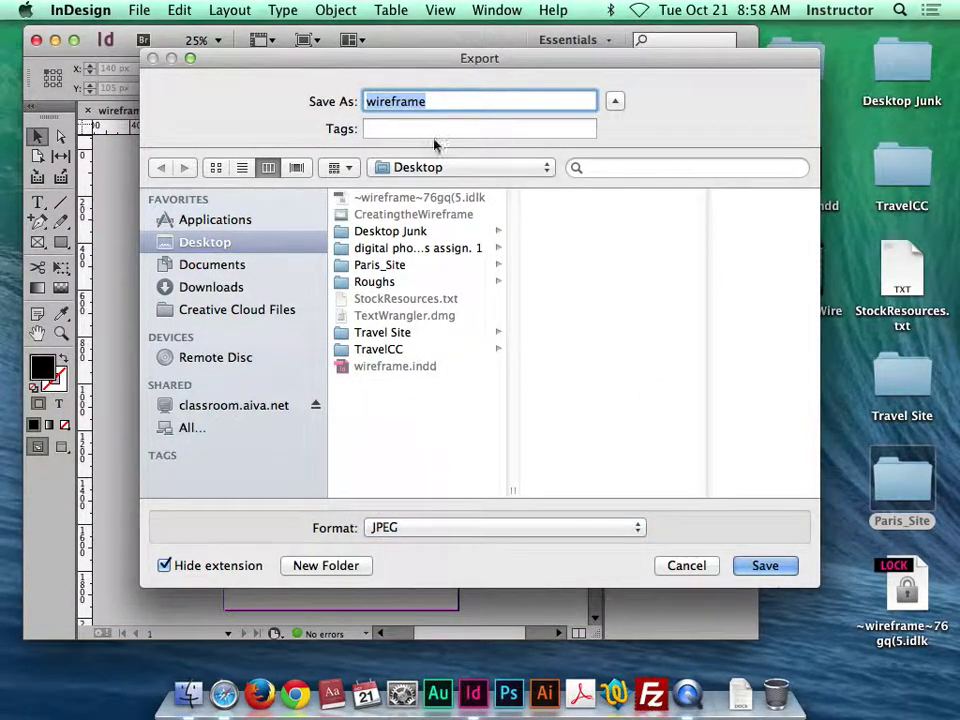
click(786, 566)
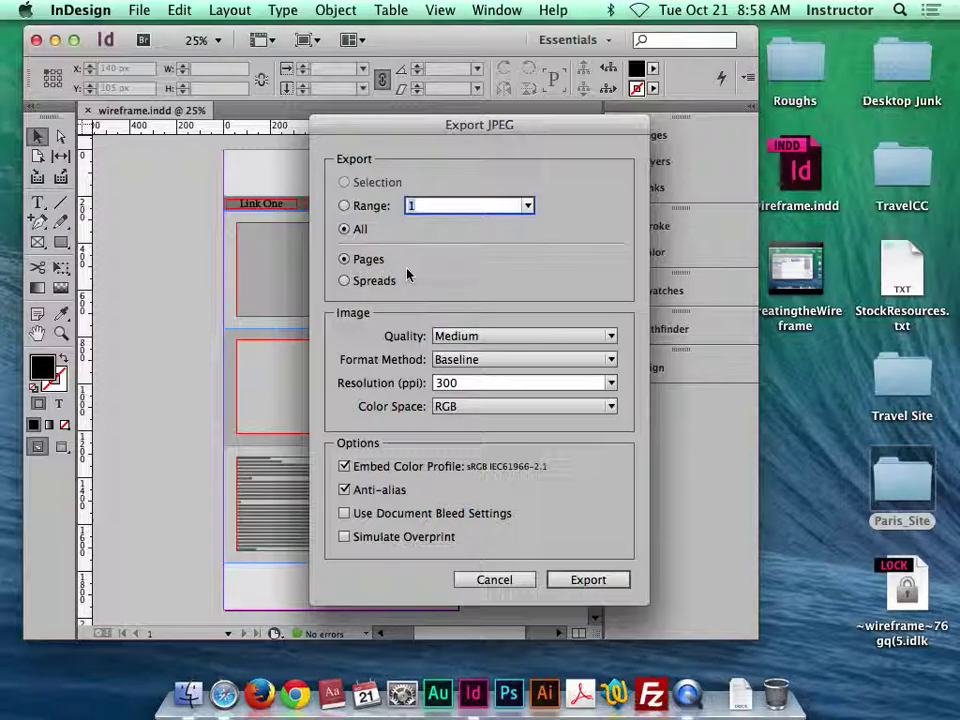
click(601, 582)
Preview the exported wireframe.jpg on the desktop and close the preview.
click(796, 398)
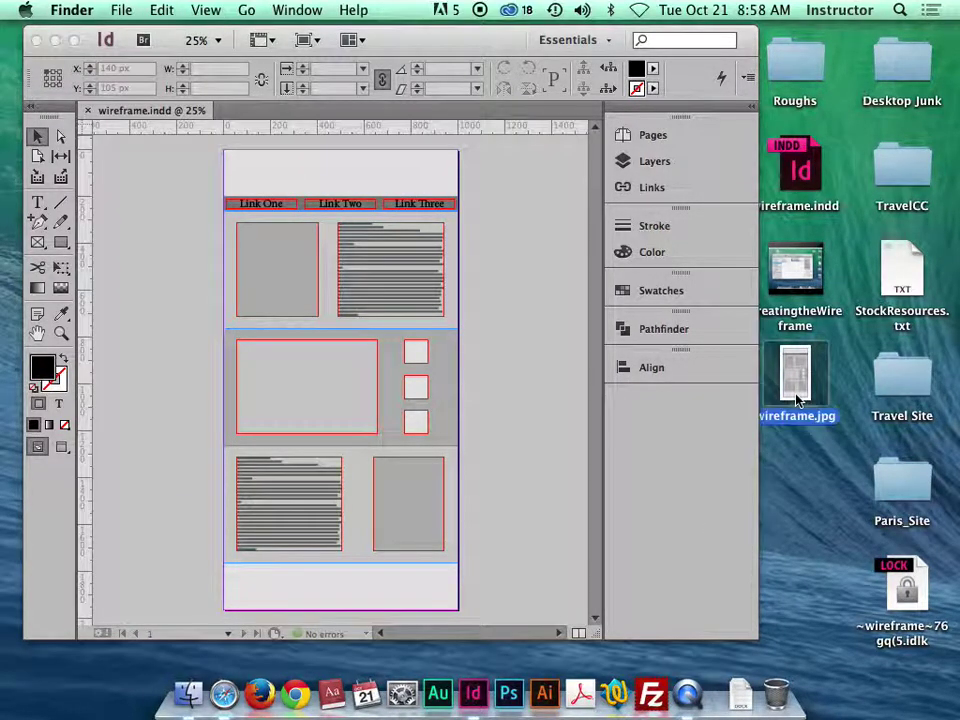
key(space)
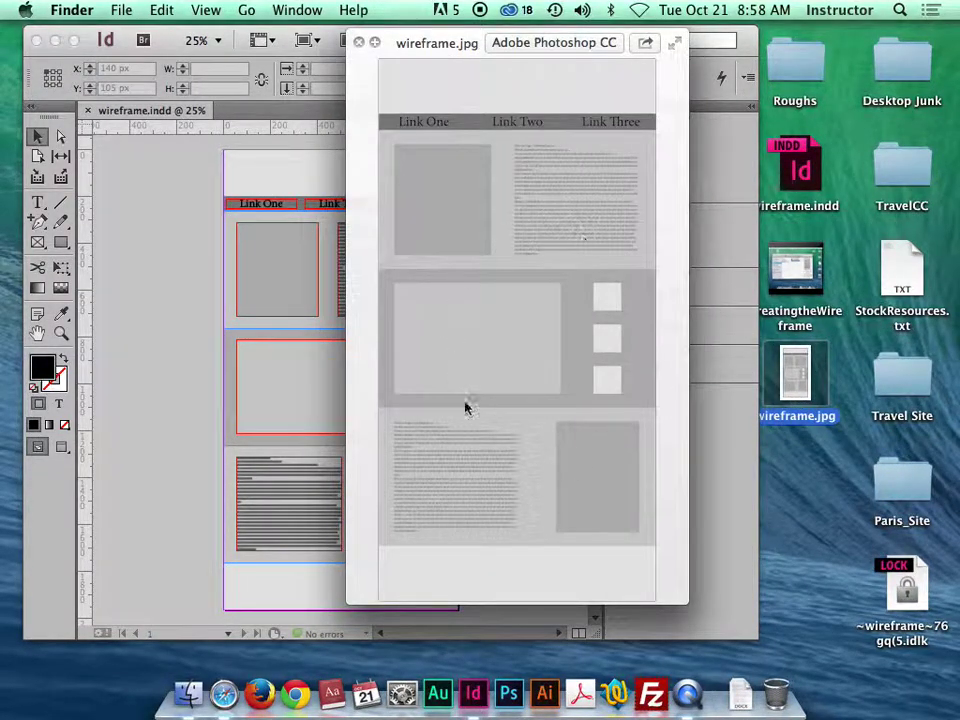
click(358, 42)
Return to InDesign and save a copy of the wireframe document on the Desktop under the name mockup.
click(204, 84)
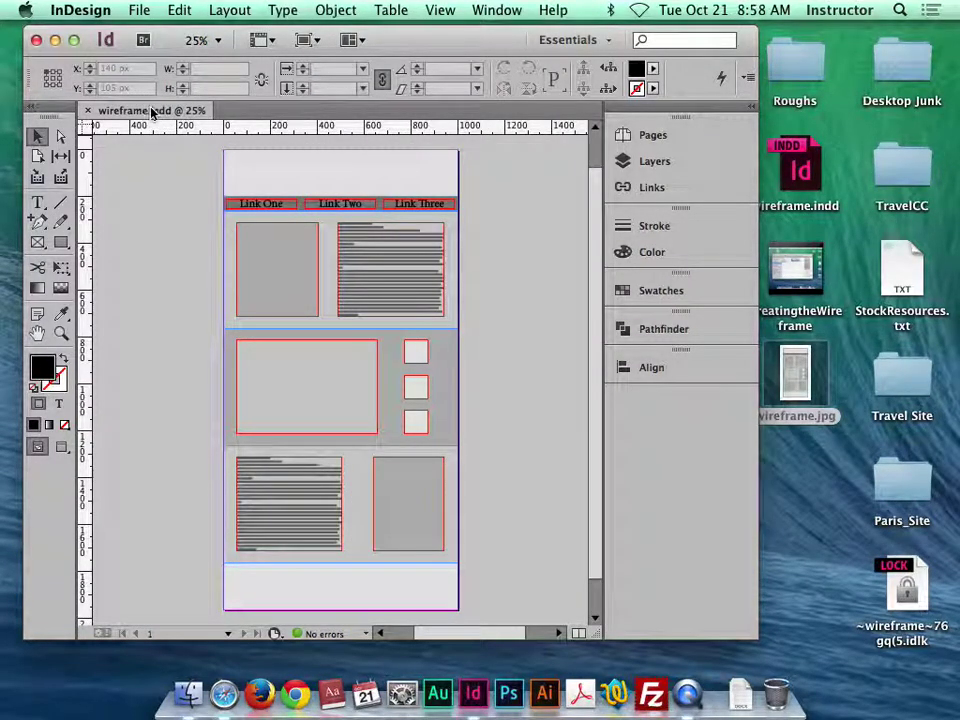
click(138, 10)
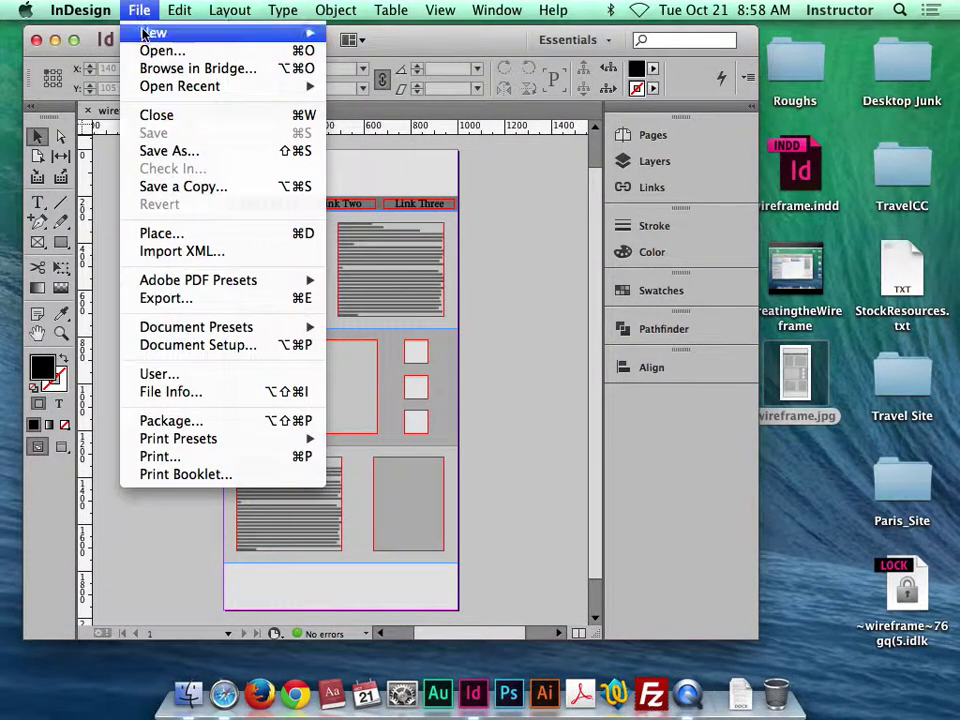
click(165, 151)
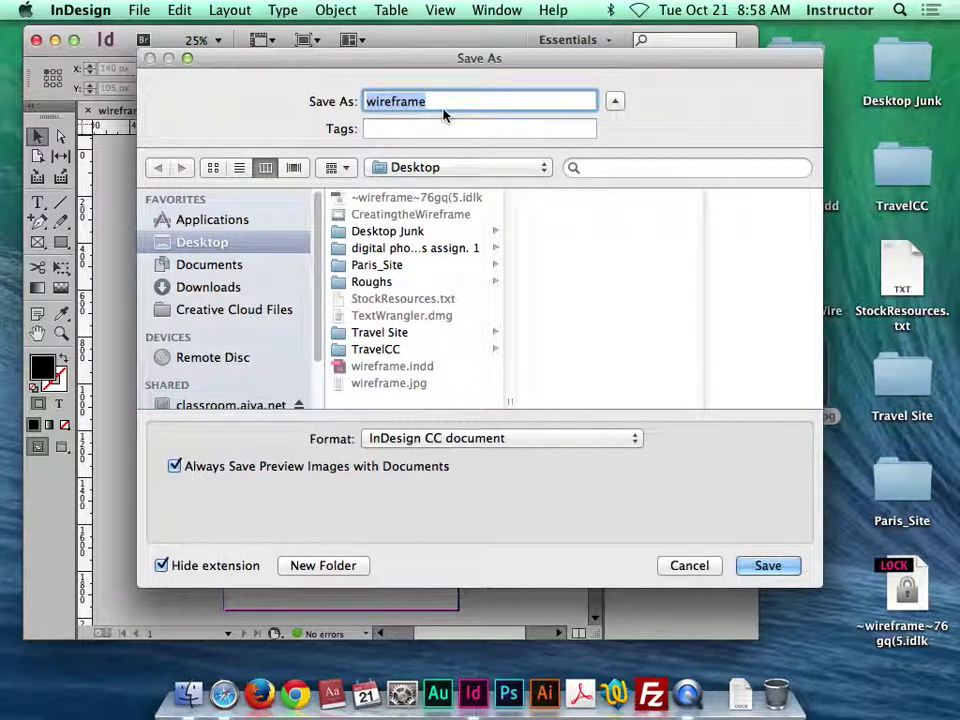
text(mockuo)
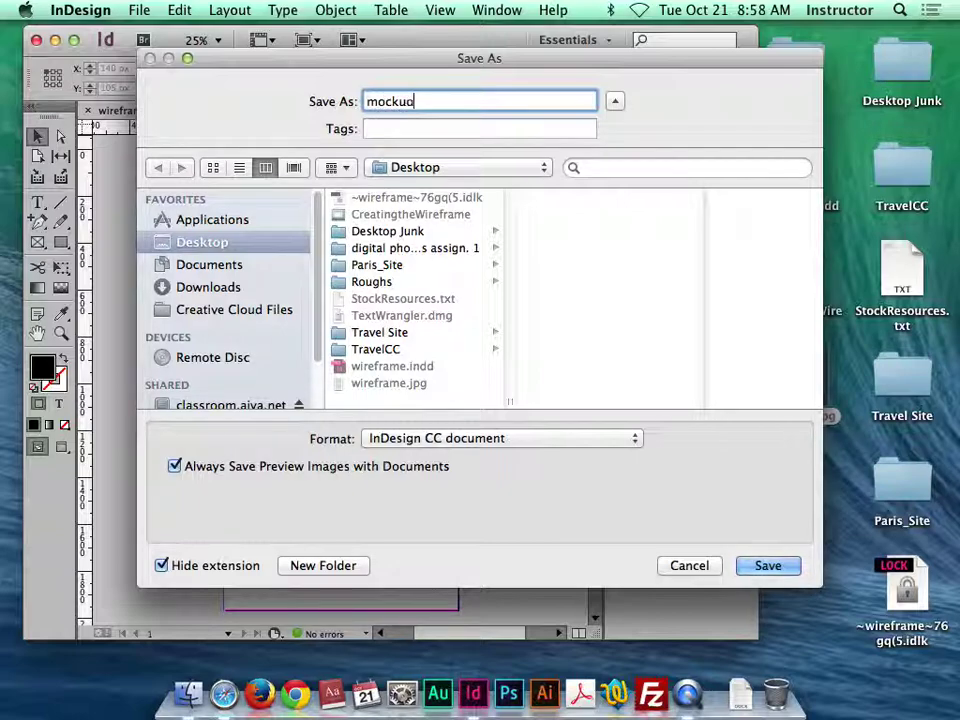
key(BackSpace)
text(p)
click(768, 566)
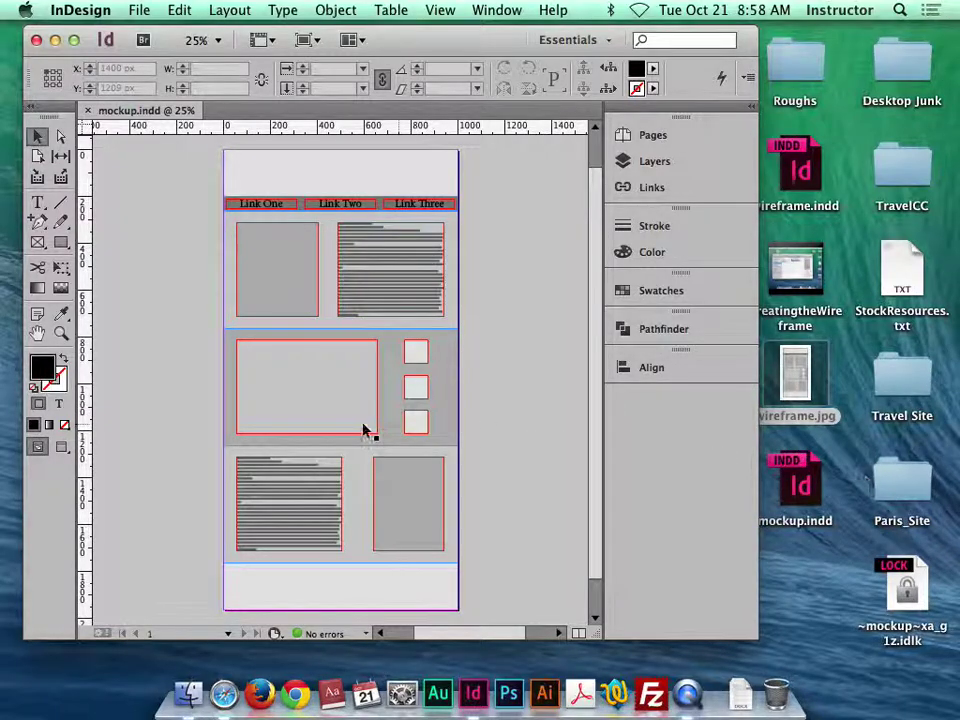
Switch to Finder and open mockup_stage2.indd from the templates folder inside Paris_Site.
click(881, 488)
double_click(881, 488)
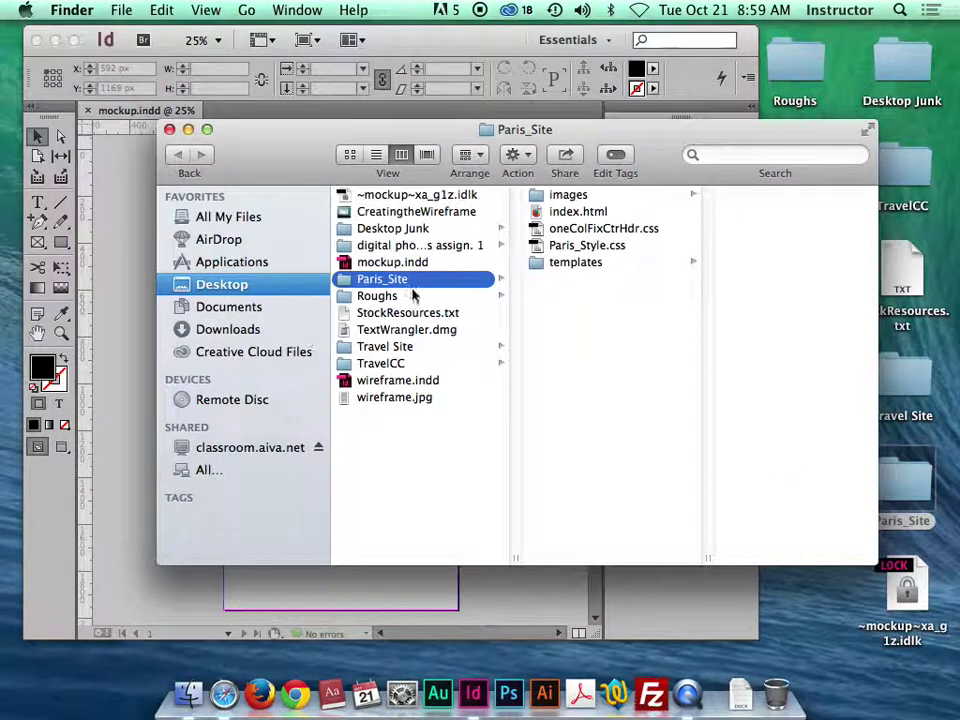
click(565, 265)
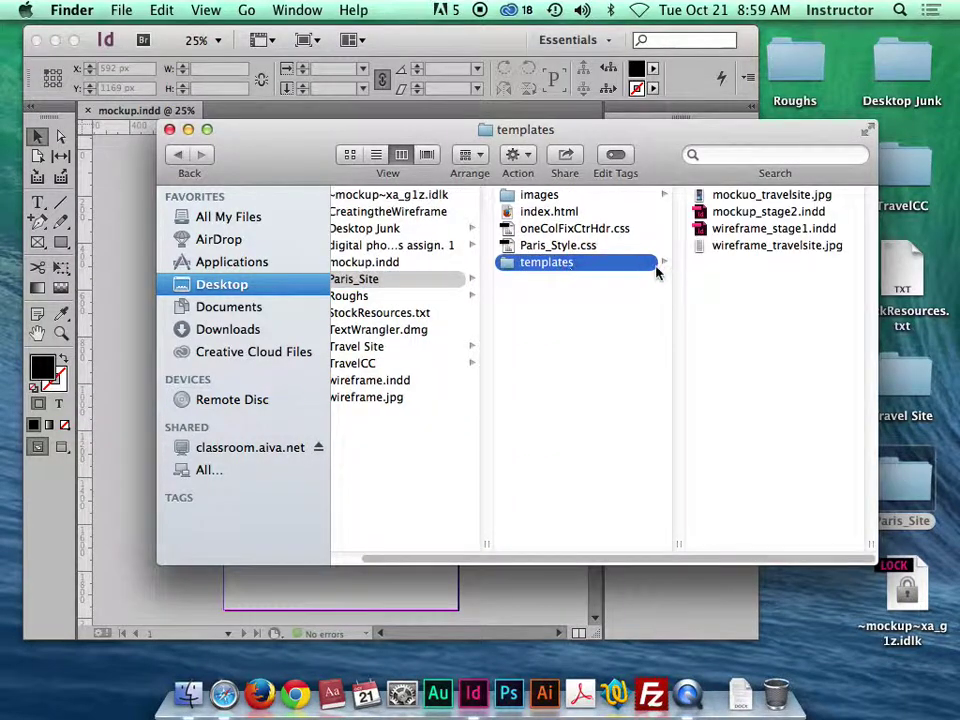
click(715, 214)
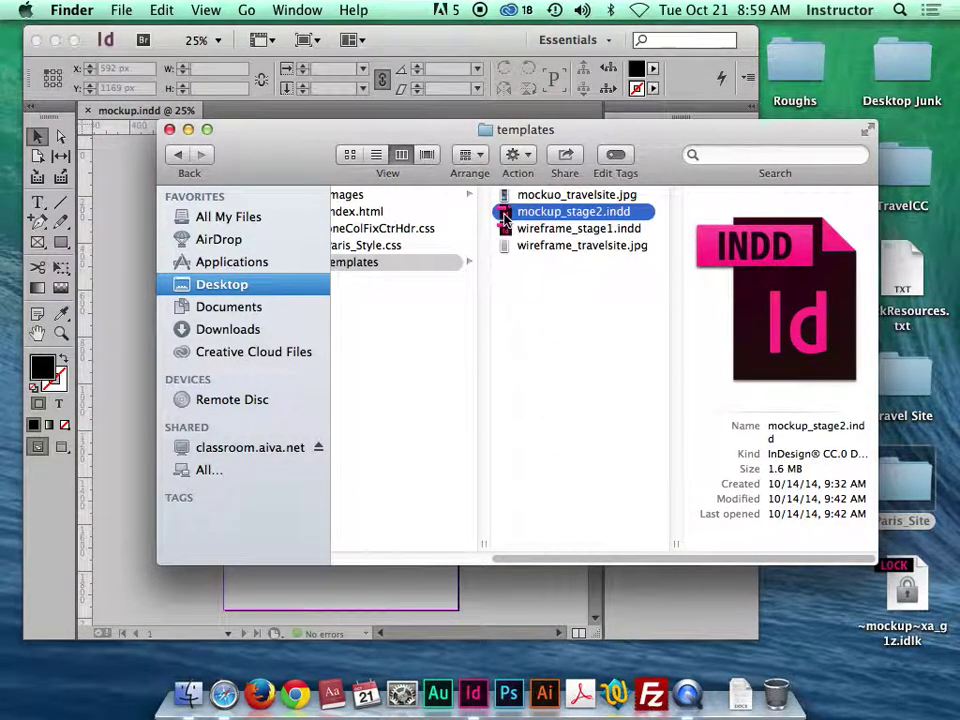
double_click(505, 220)
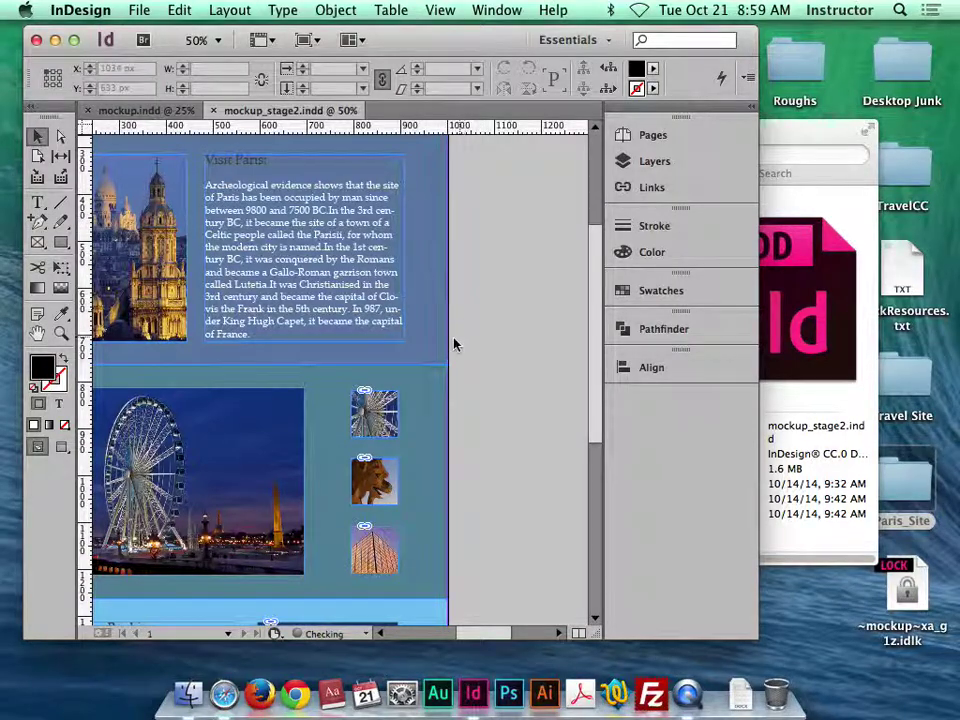
Examine the text and images in the mockup_stage2.indd sample layout, and return to mockup.indd.
key(super+minus)
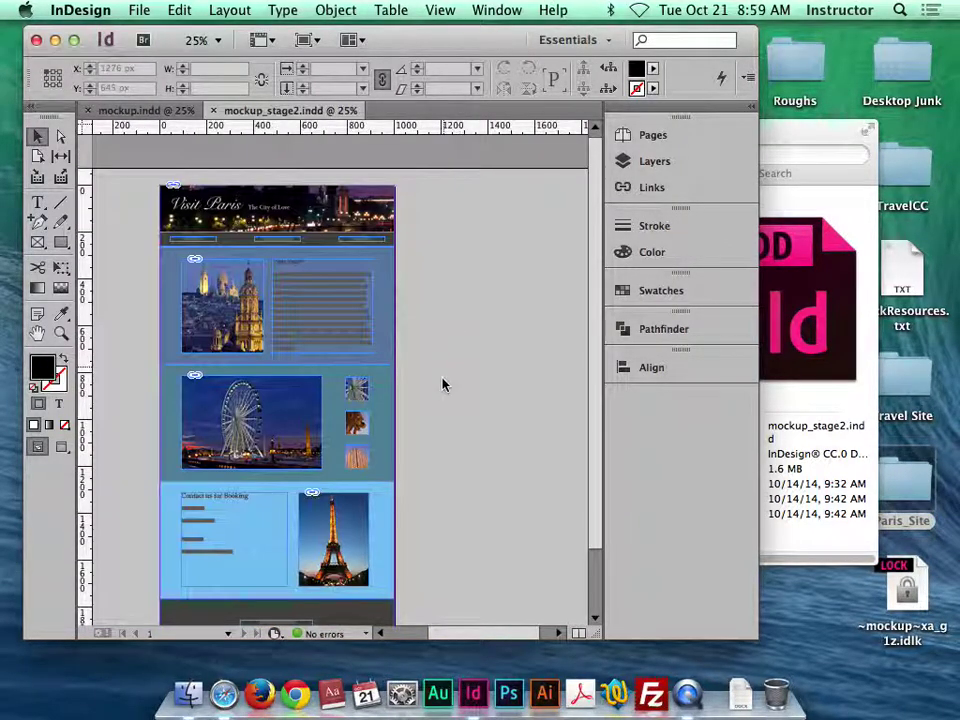
key(super+equal)
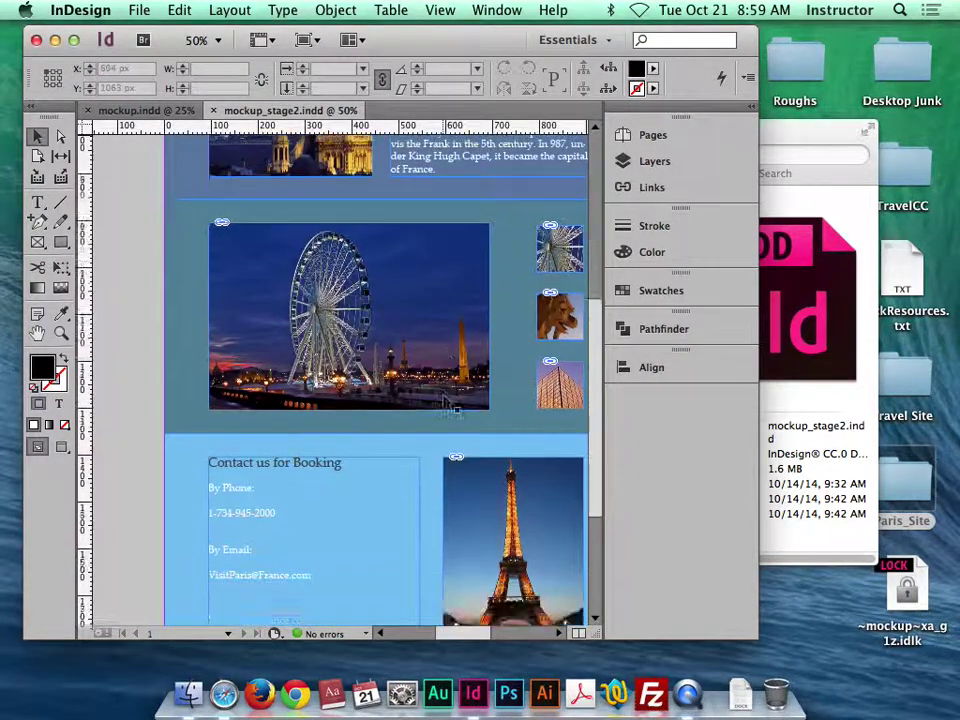
scroll(447, 401, down, 3)
scroll(447, 401, up, 10)
scroll(447, 402, down, 1)
scroll(447, 401, up, 3)
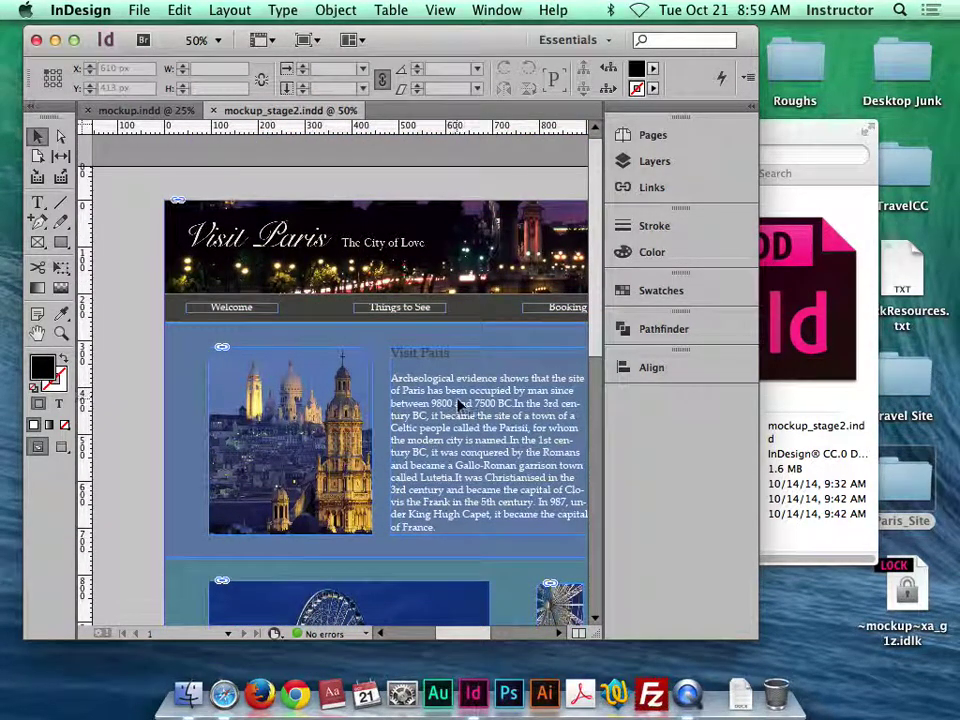
key(t)
drag(423, 391, 516, 466)
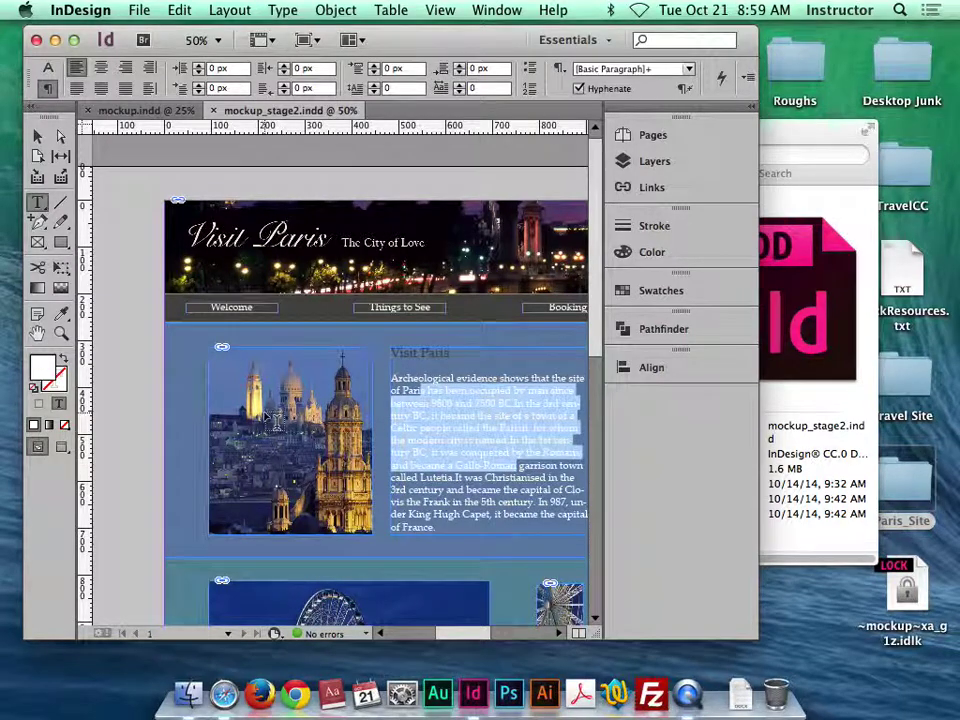
click(37, 135)
click(357, 423)
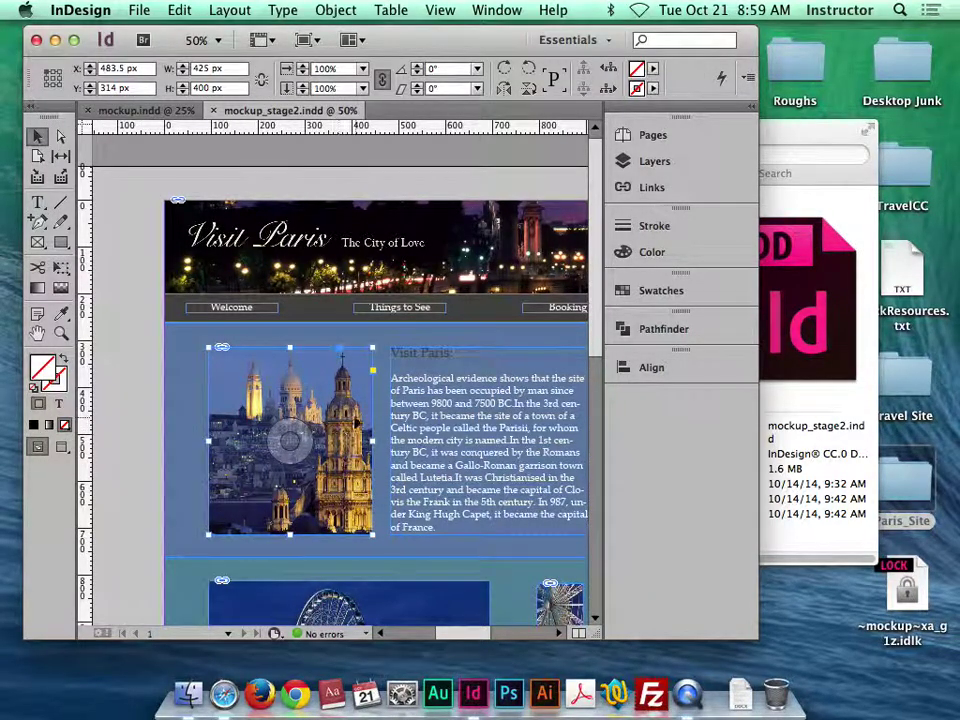
click(164, 116)
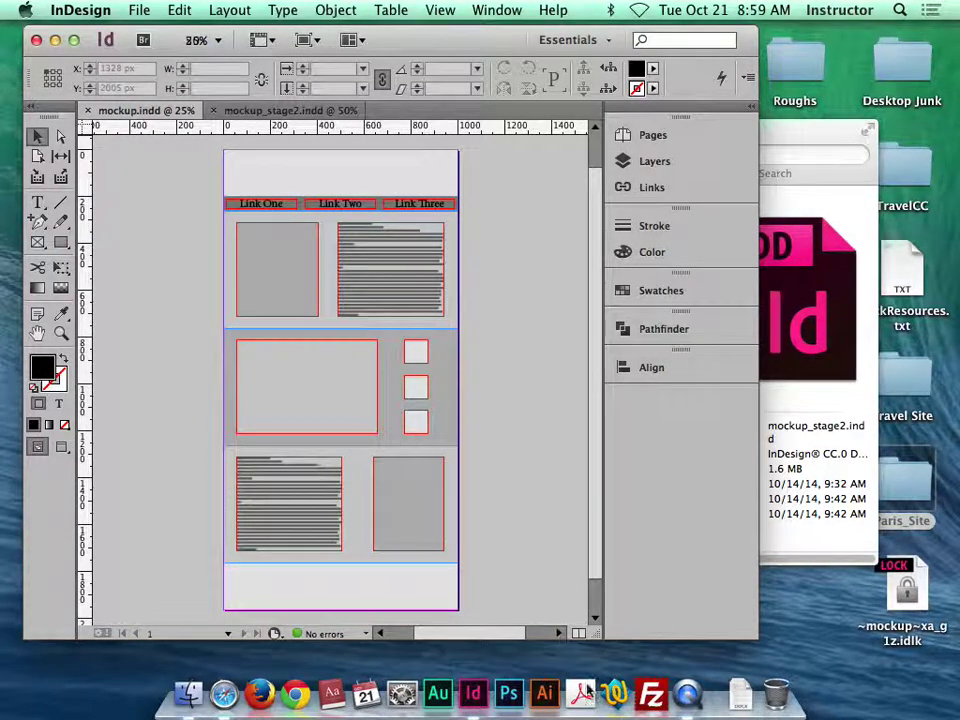
Switch to Finder, look through the picture previews in the Paris_Site images folder, and return to the InDesign document.
click(805, 445)
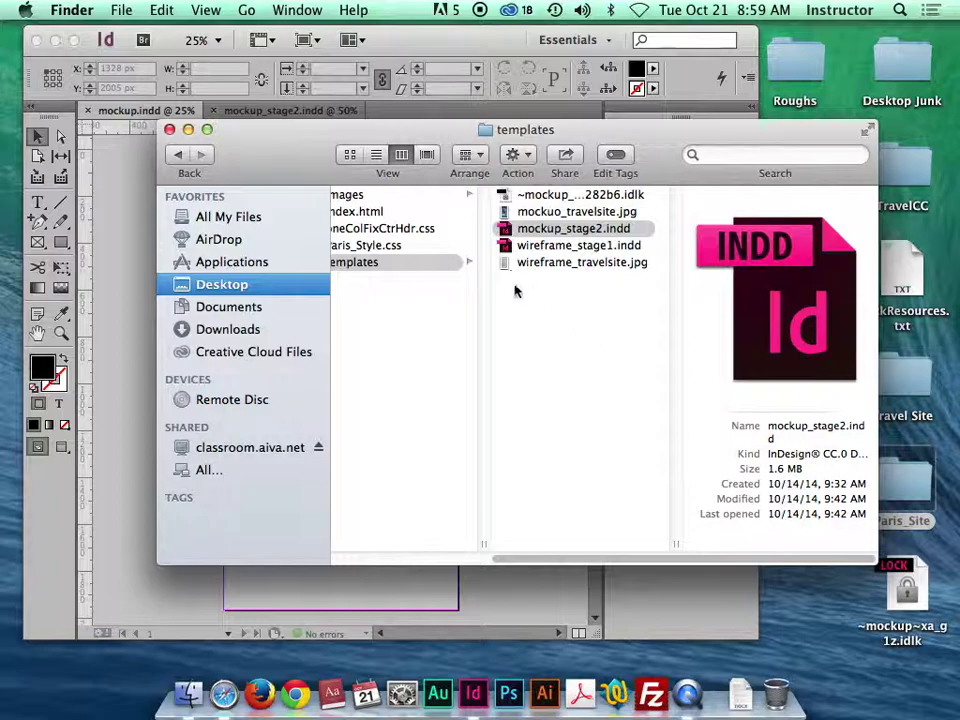
click(363, 196)
click(575, 212)
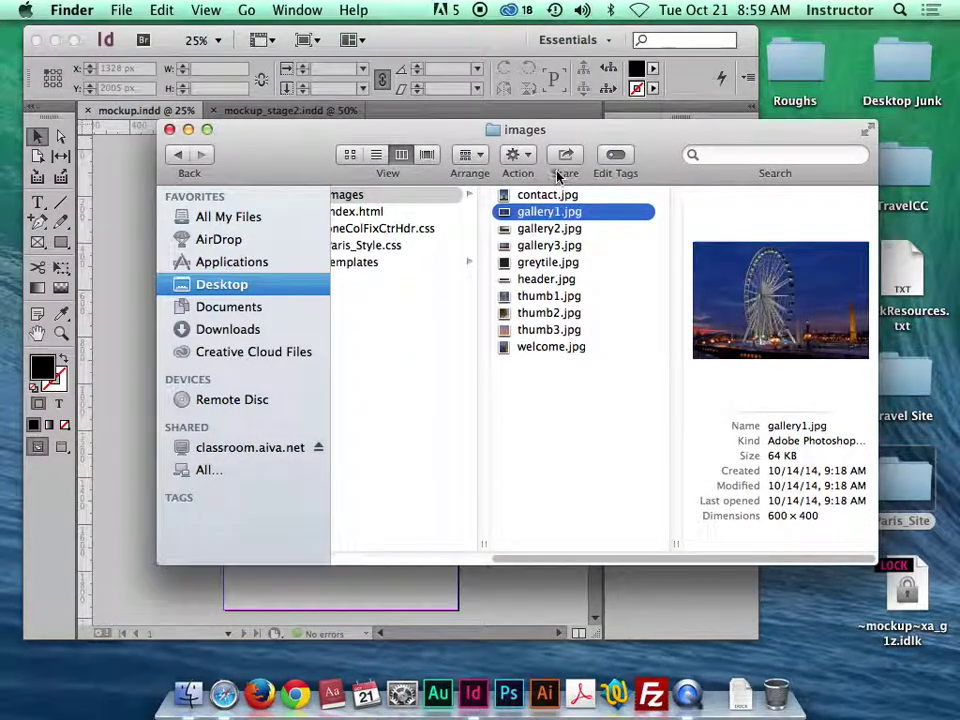
click(553, 197)
key(Down)
key(Down)
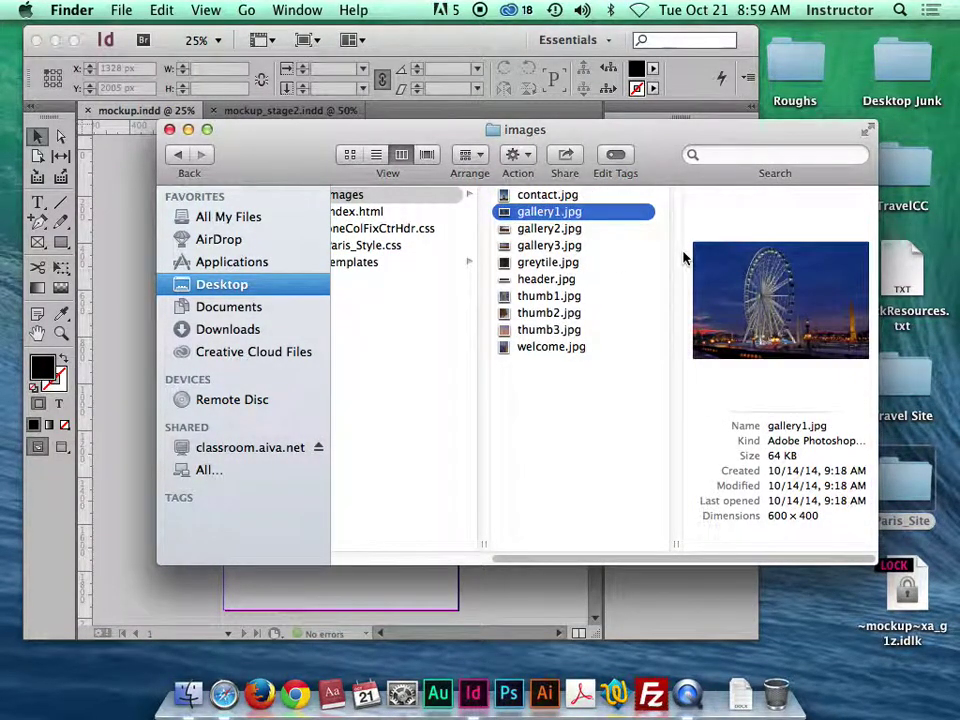
key(Down)
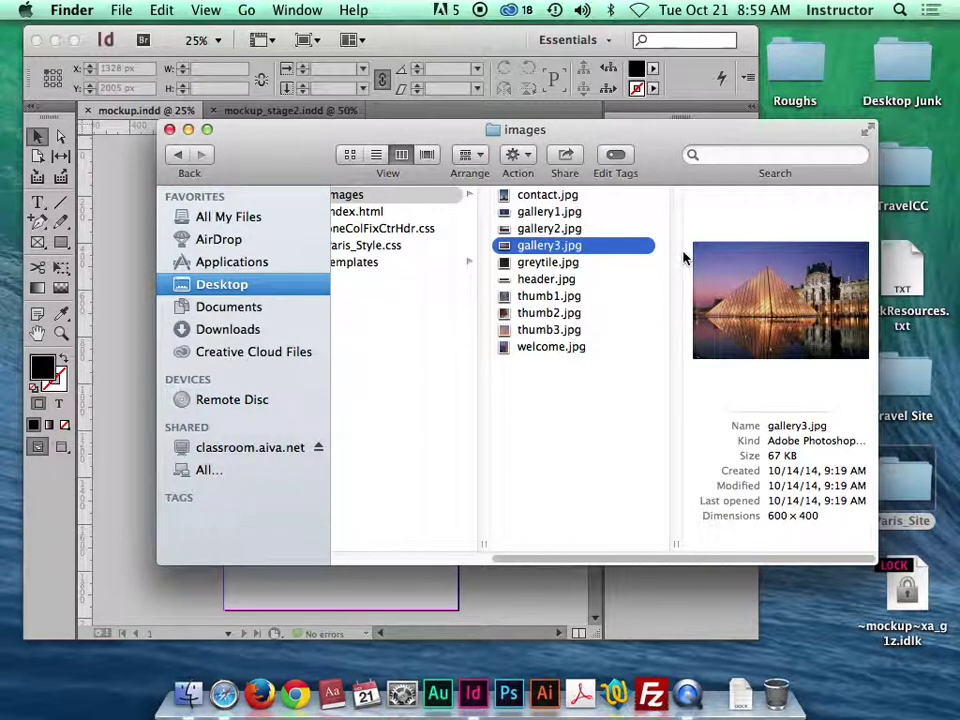
key(Down)
key(Down)
key(Down)
key(Down)
key(Down)
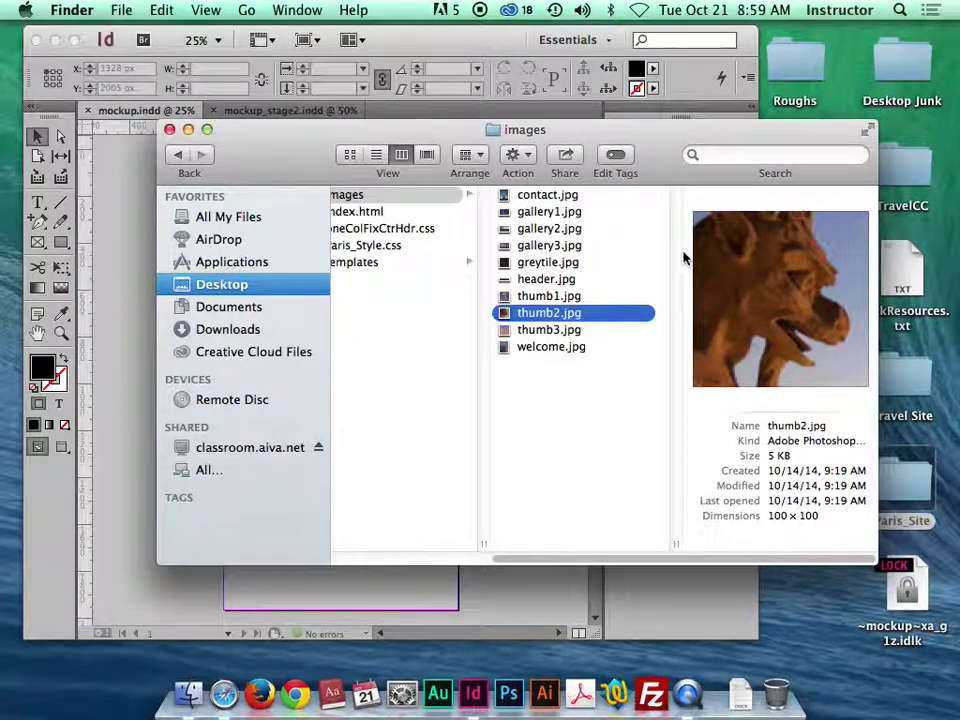
key(Up)
key(Up)
key(Up)
key(Up)
key(Up)
key(Up)
key(Up)
key(Up)
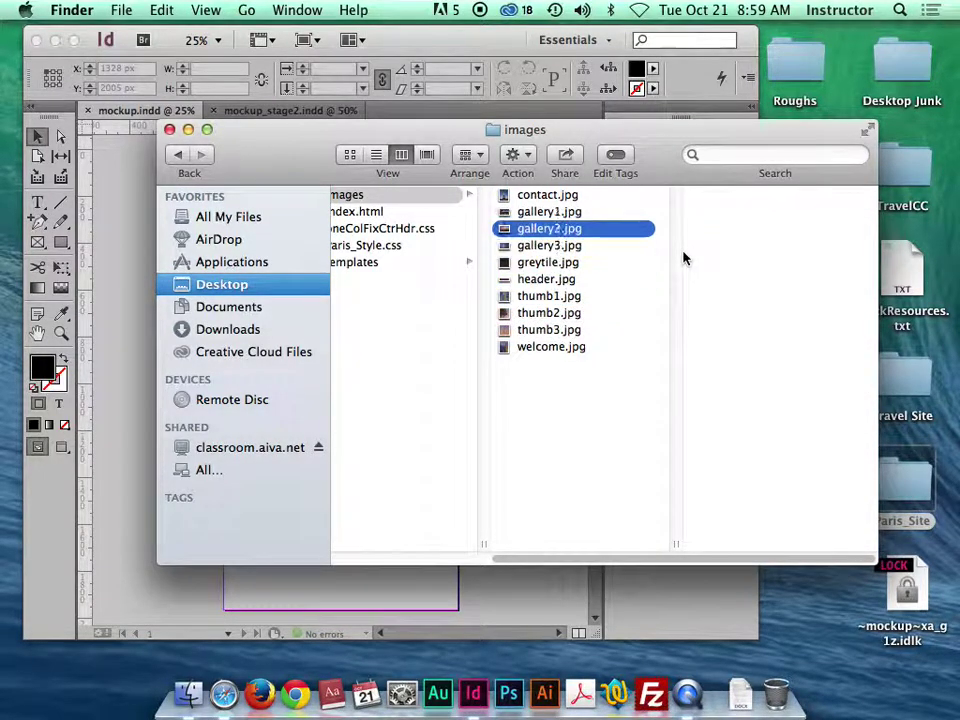
key(Left)
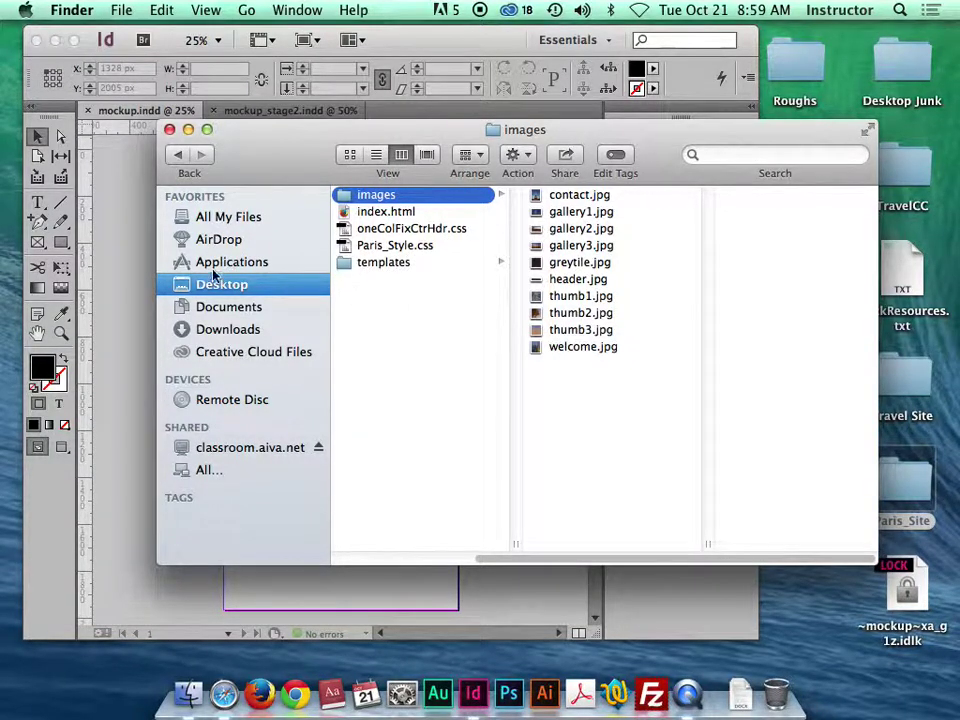
click(146, 268)
Switch to Photoshop and move its window aside, and select the image placeholder beside the first text block in mockup.indd to check its size.
click(508, 693)
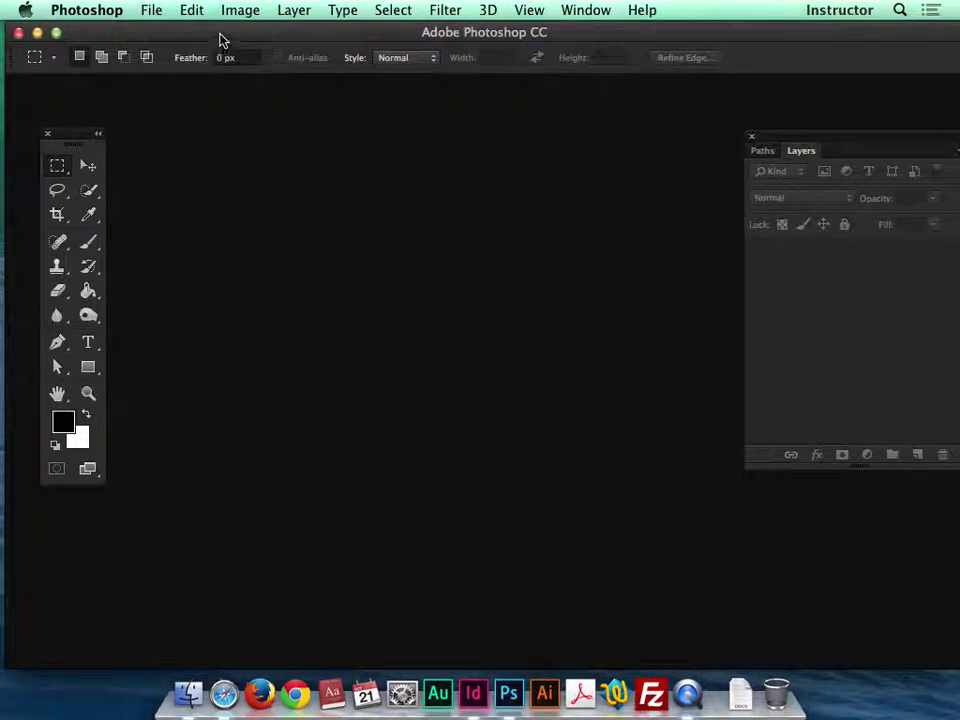
drag(222, 40, 352, 61)
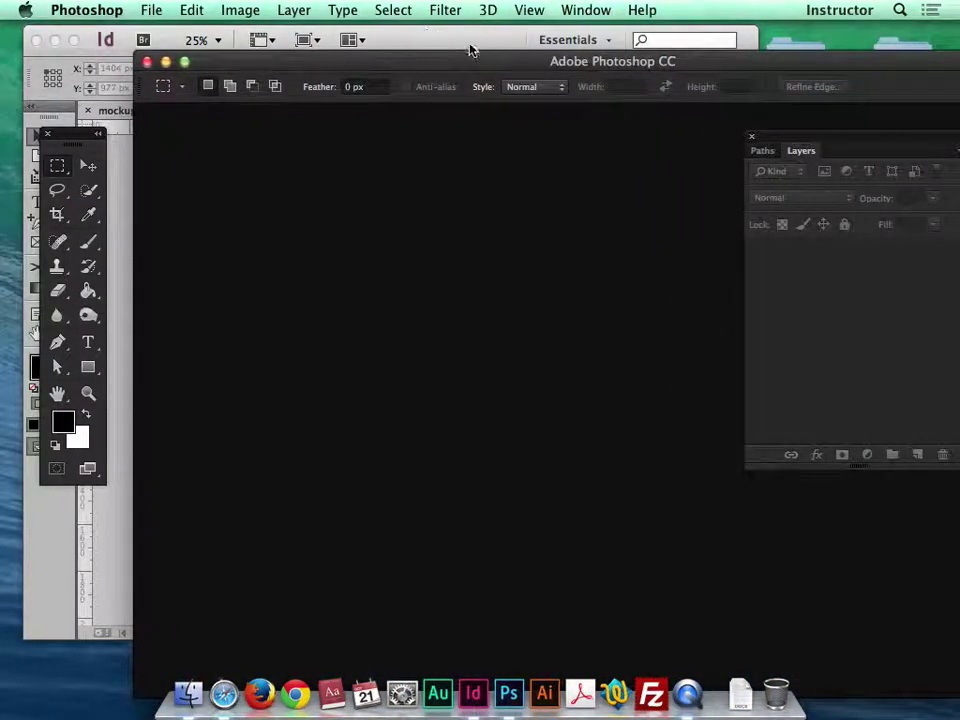
click(435, 45)
click(285, 263)
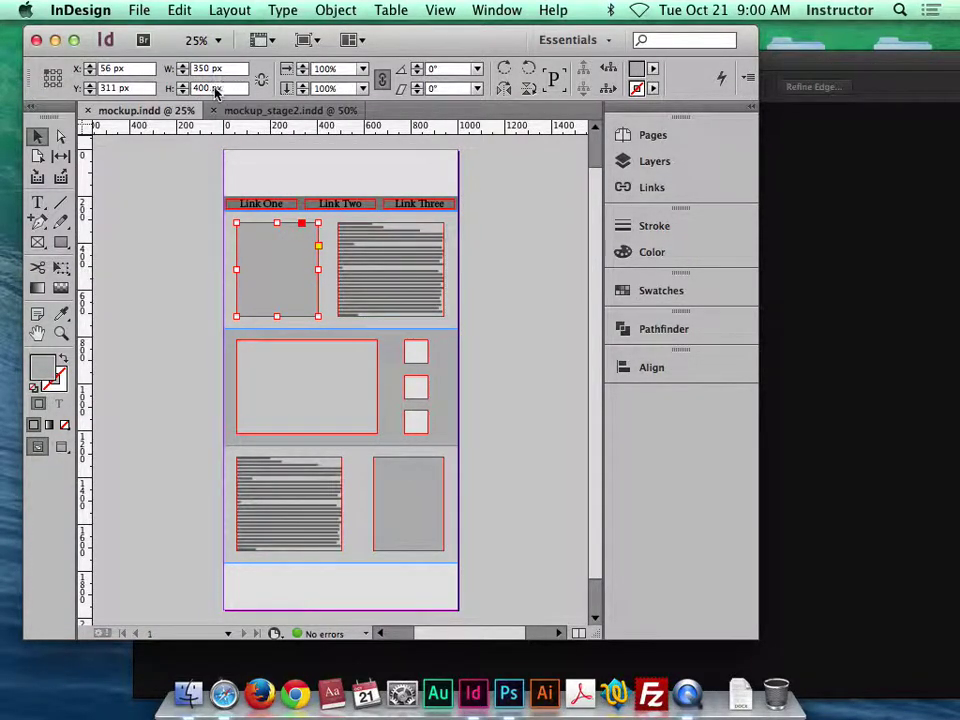
Return to mockup.indd, show its layers, and select the header rectangle above the link bar to check its width and height.
click(306, 182)
click(762, 190)
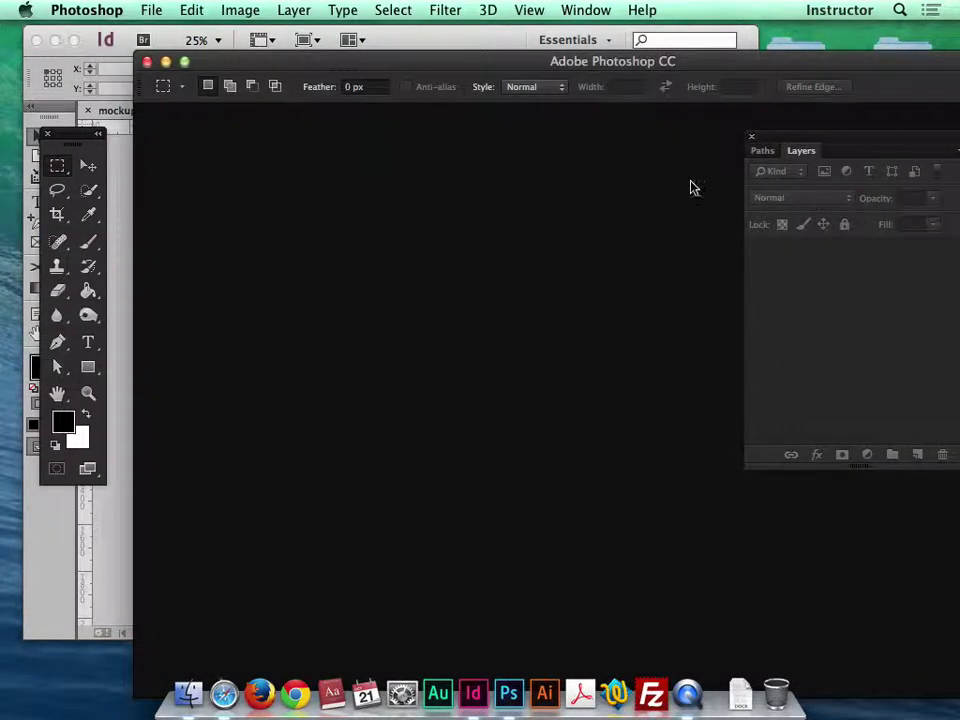
click(381, 48)
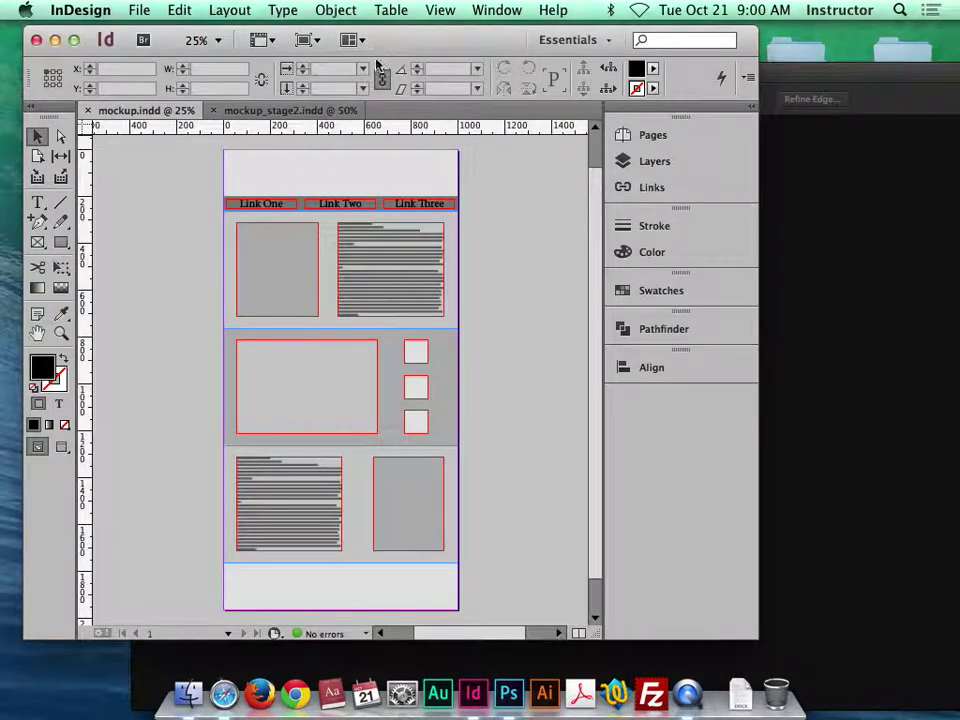
click(654, 167)
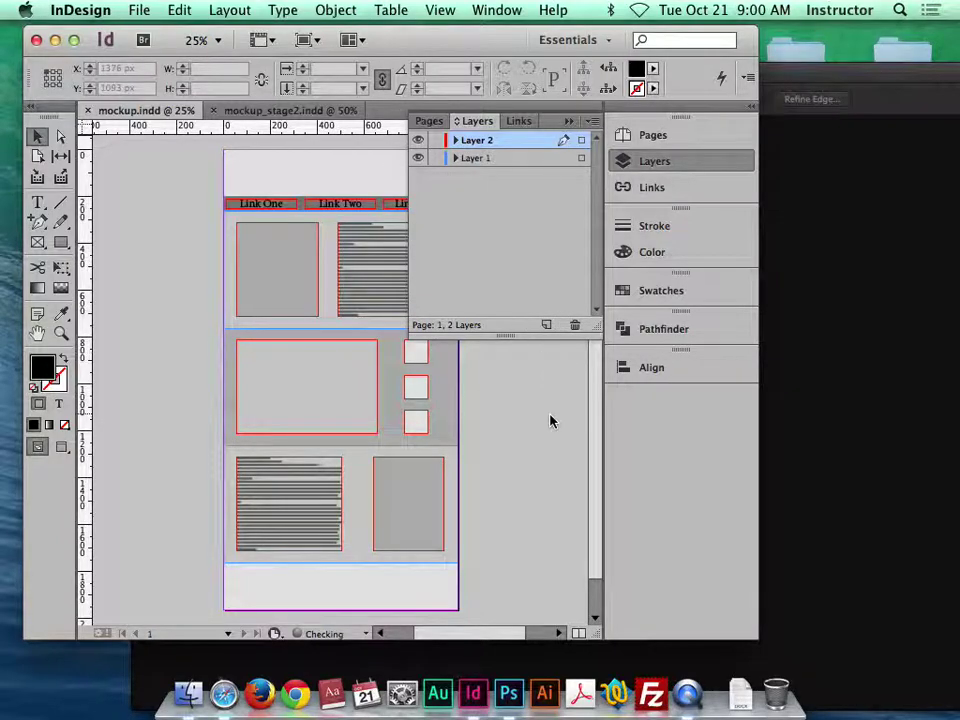
click(375, 182)
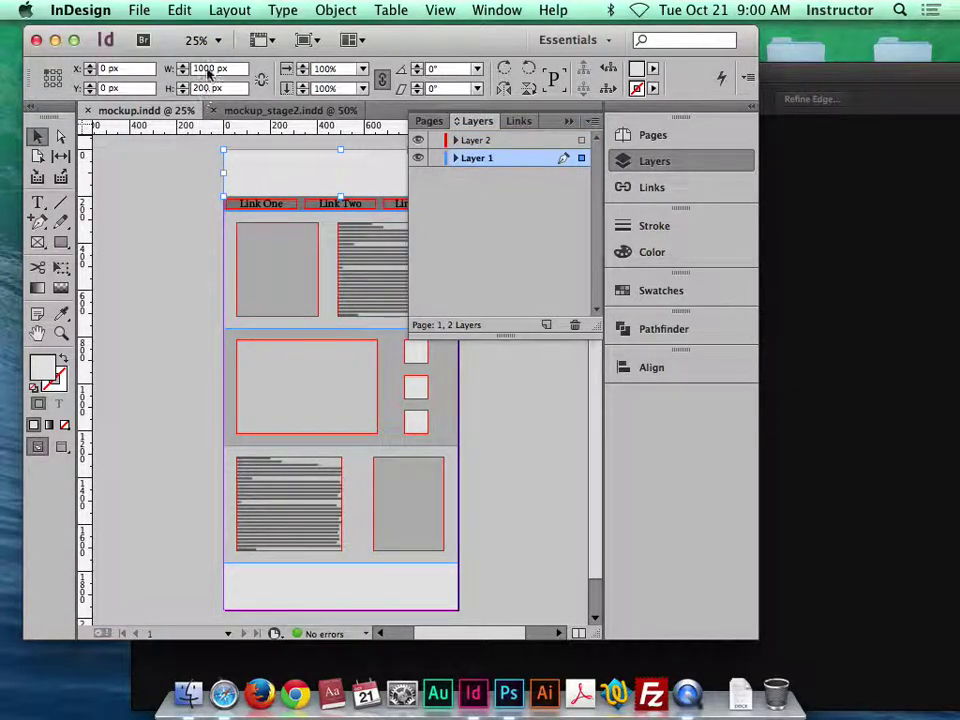
key(Return)
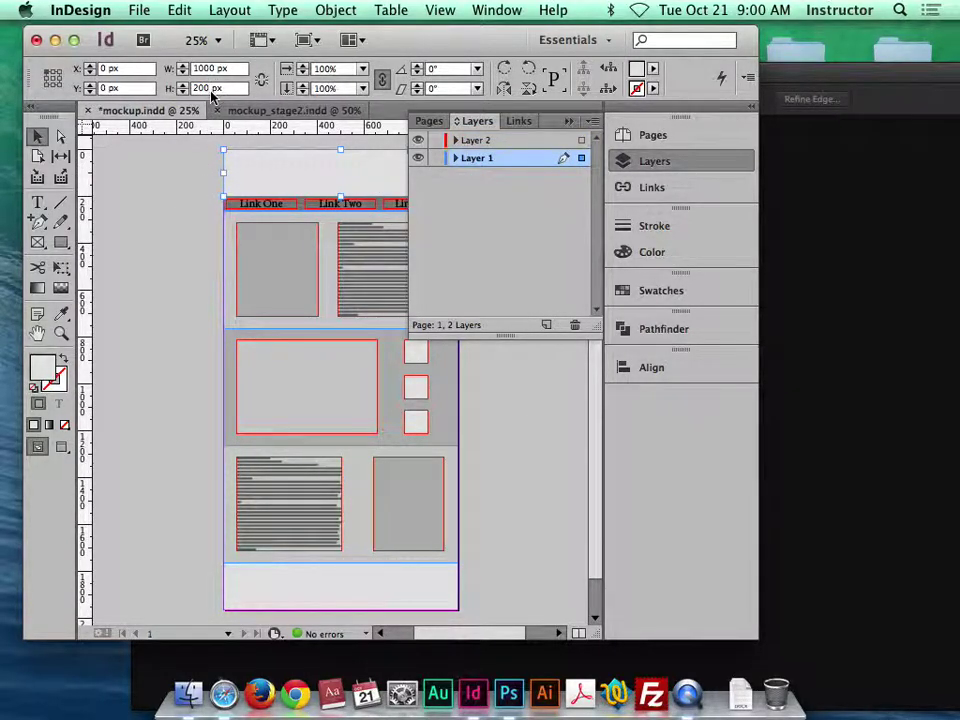
Switch to Photoshop and start a new document 1000 pixels wide and 200 pixels high.
click(781, 208)
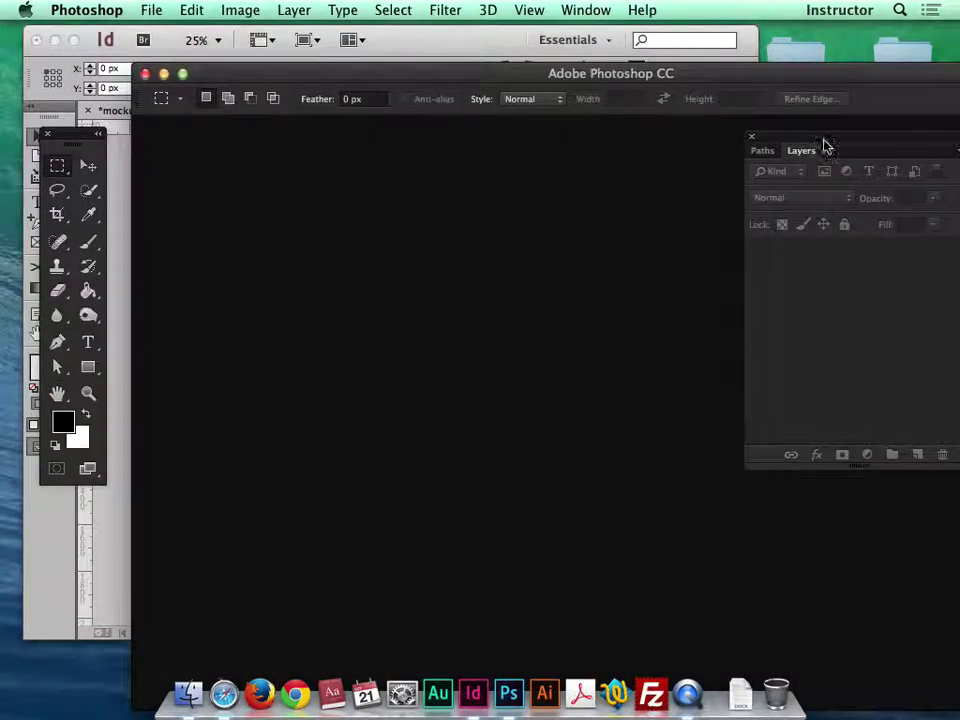
double_click(805, 73)
click(150, 11)
click(161, 34)
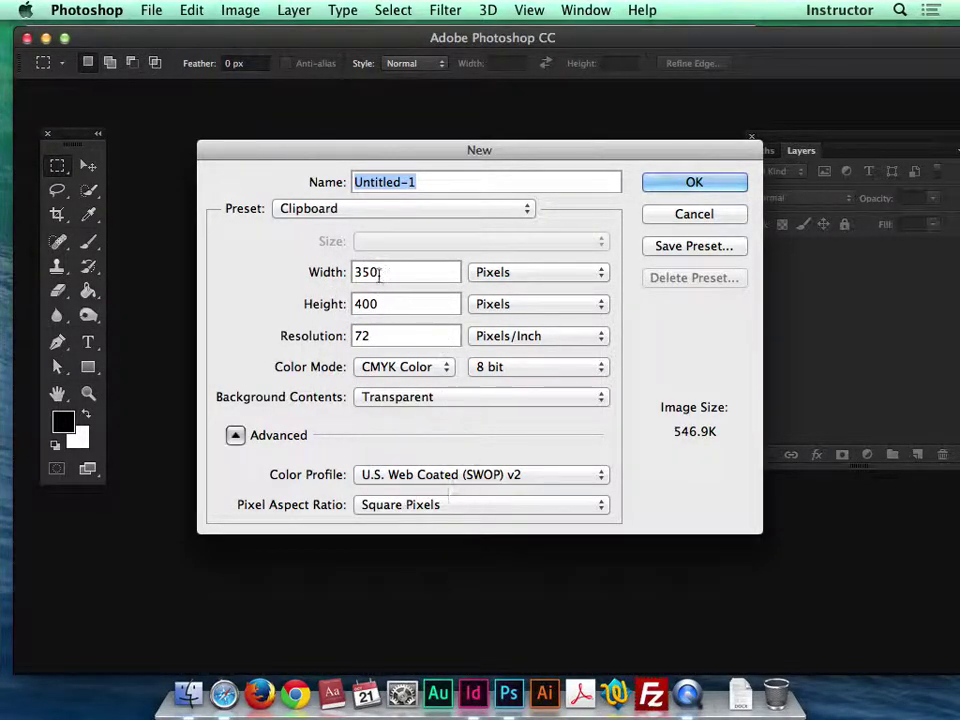
click(302, 271)
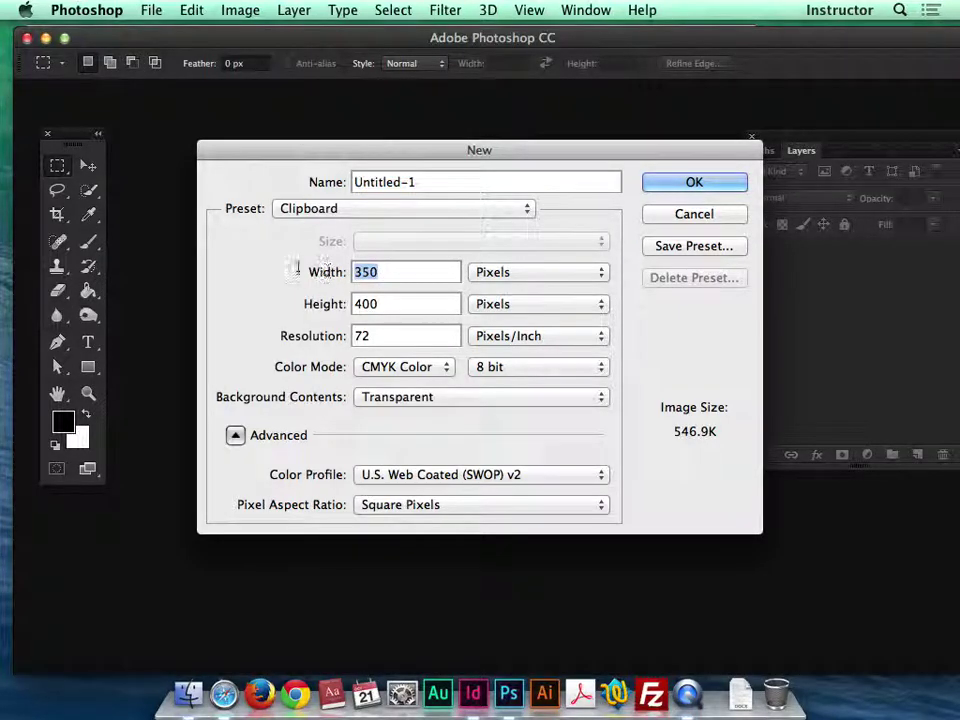
text(1000)
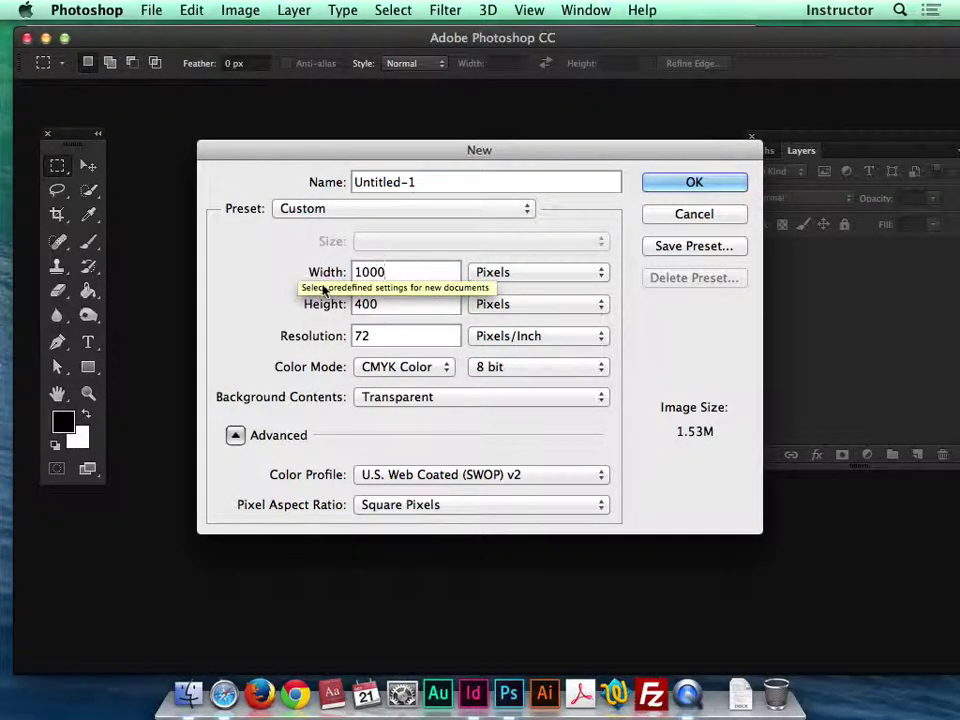
click(317, 304)
text(200)
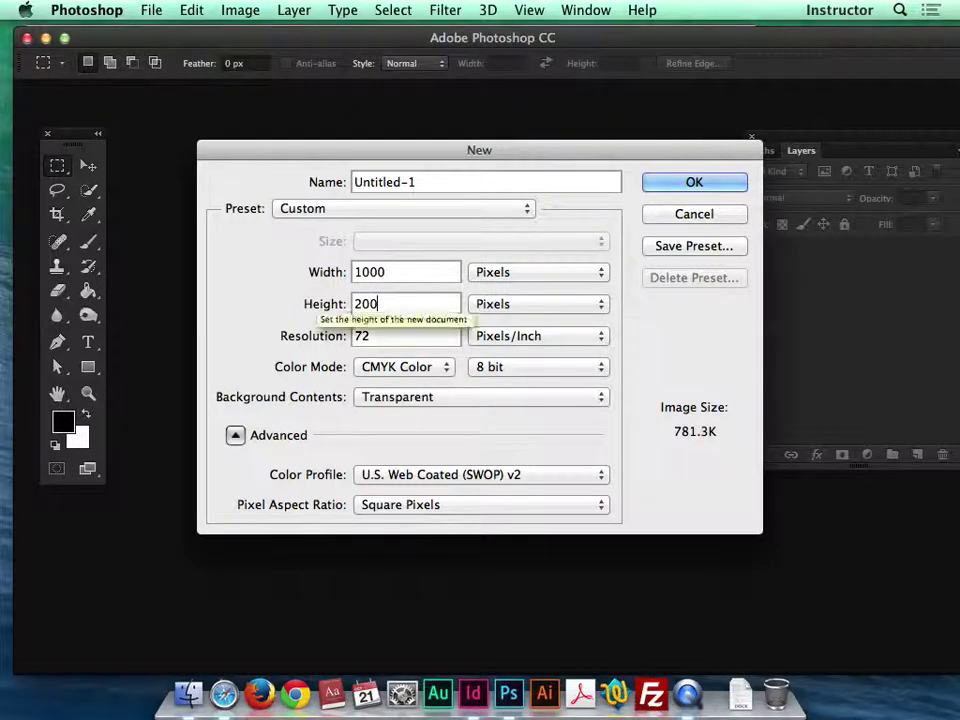
Set the resolution to 100 pixels/inch and the color mode to RGB Color, name the document banner, and create it.
click(330, 336)
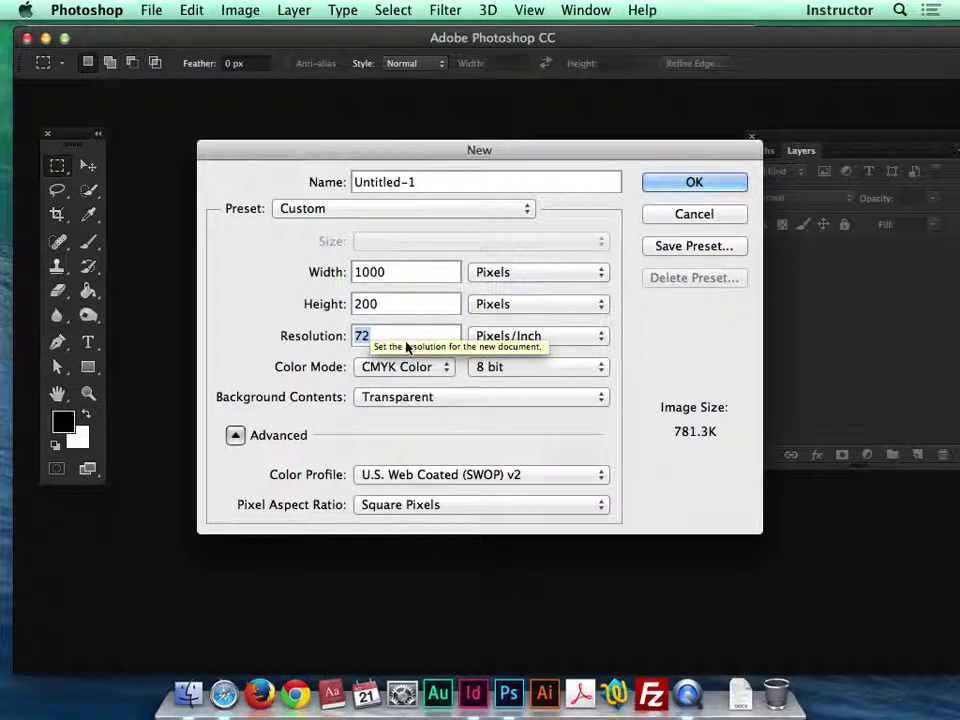
text(150)
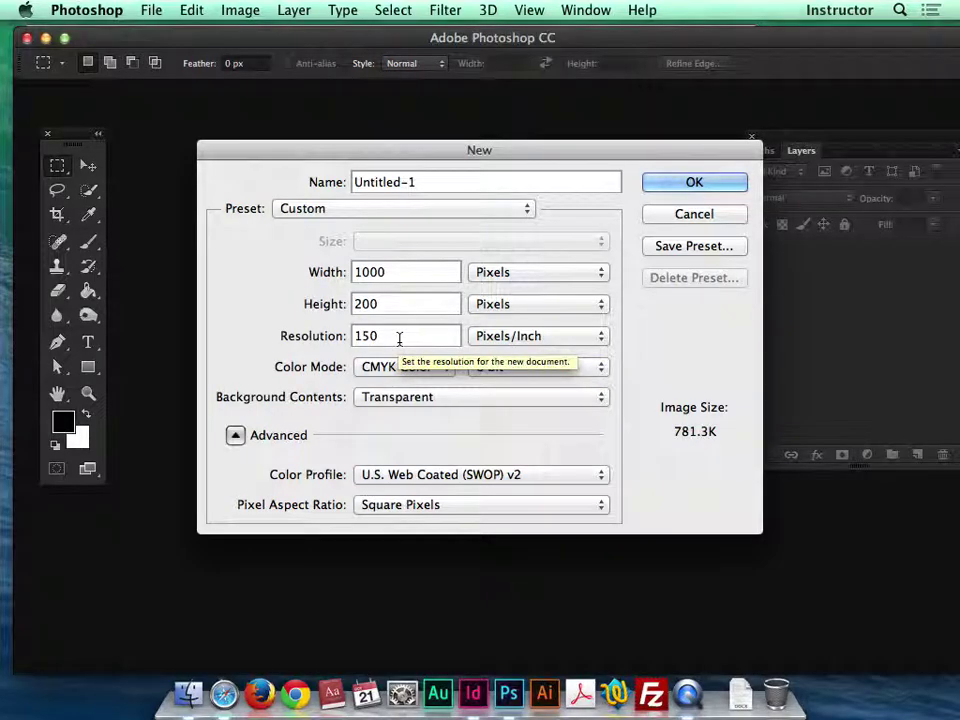
drag(387, 336, 316, 336)
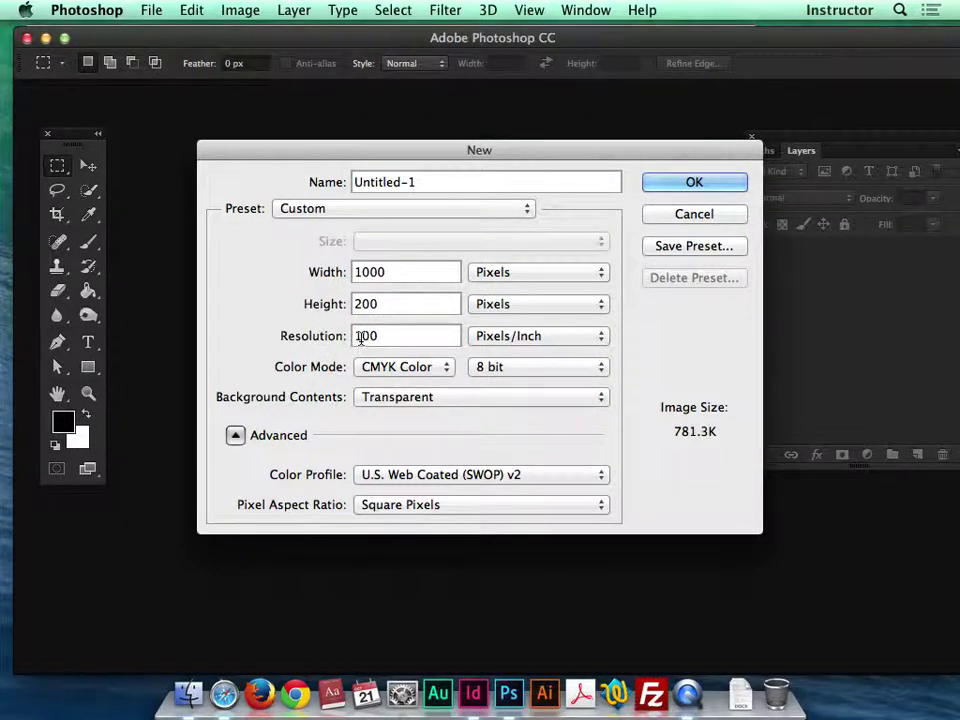
click(422, 370)
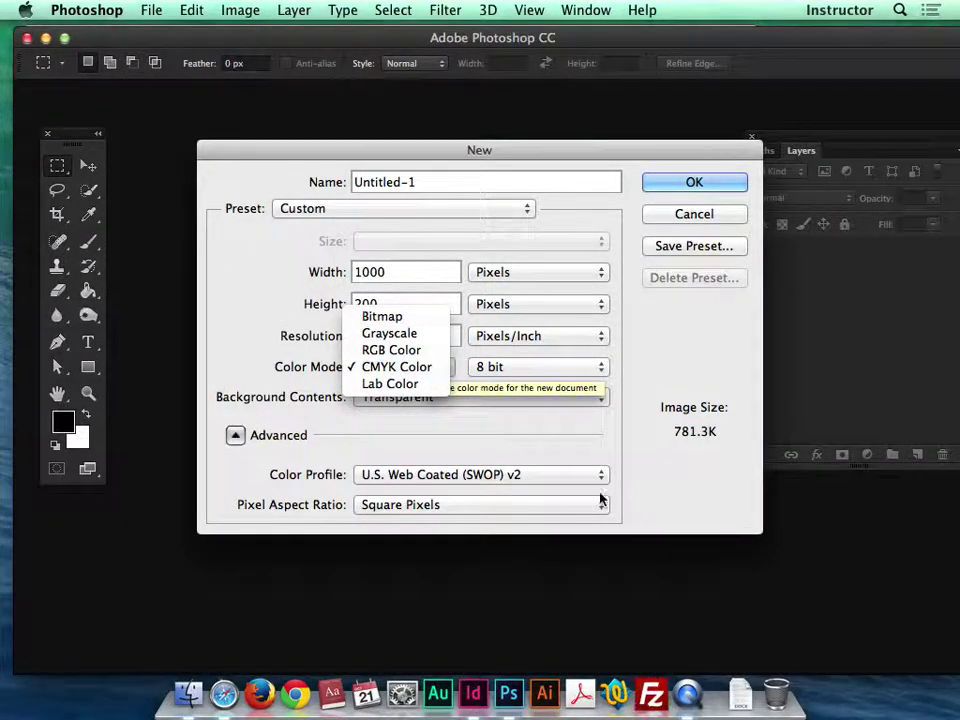
click(392, 356)
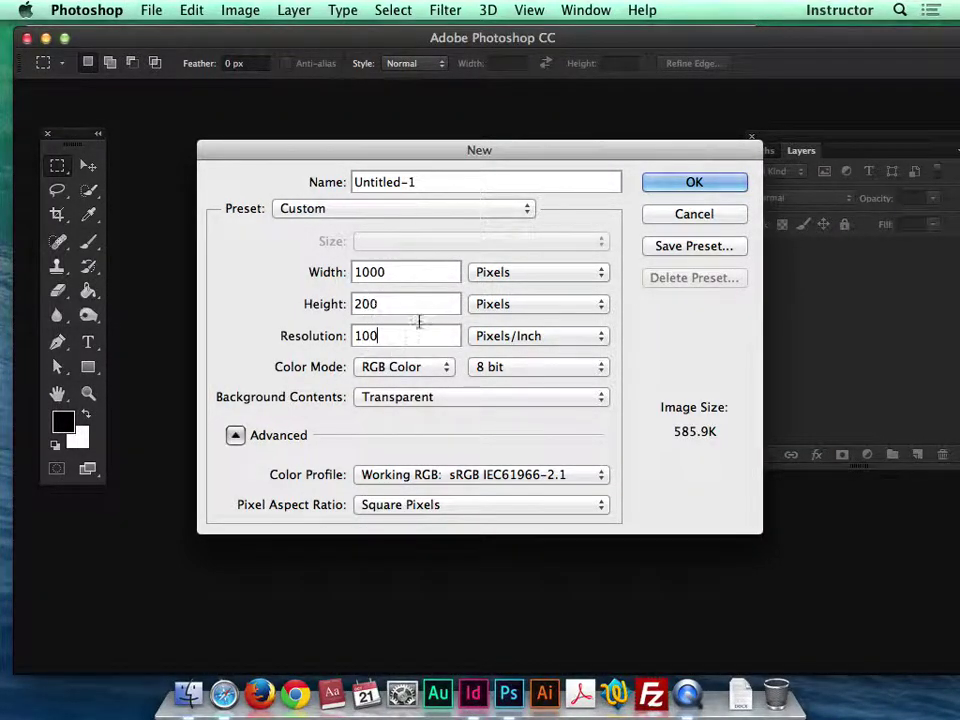
key(Tab)
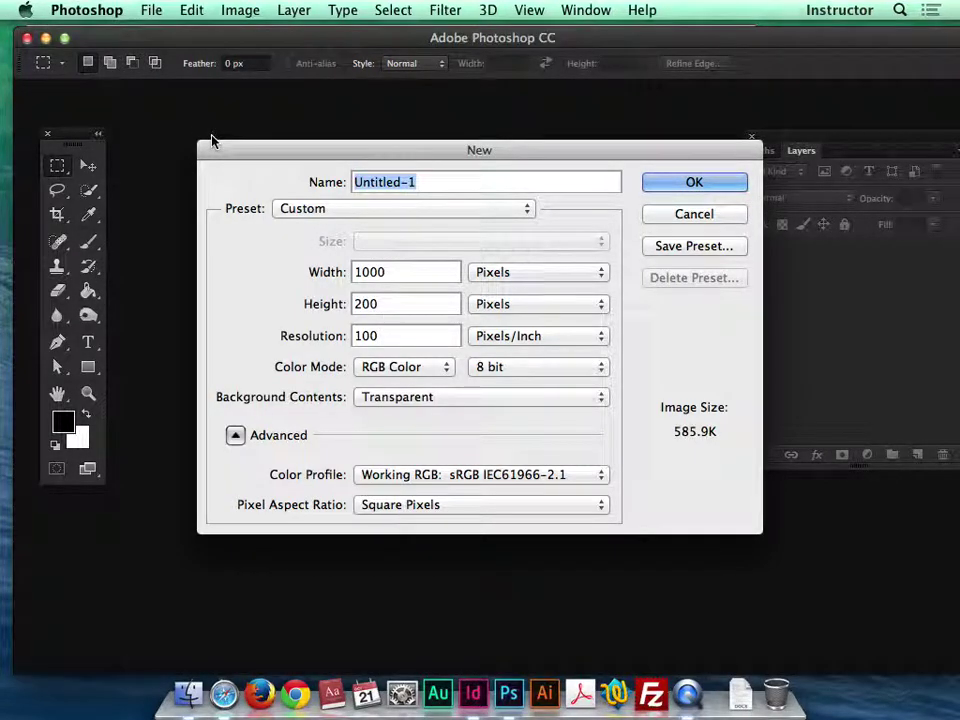
text(banner)
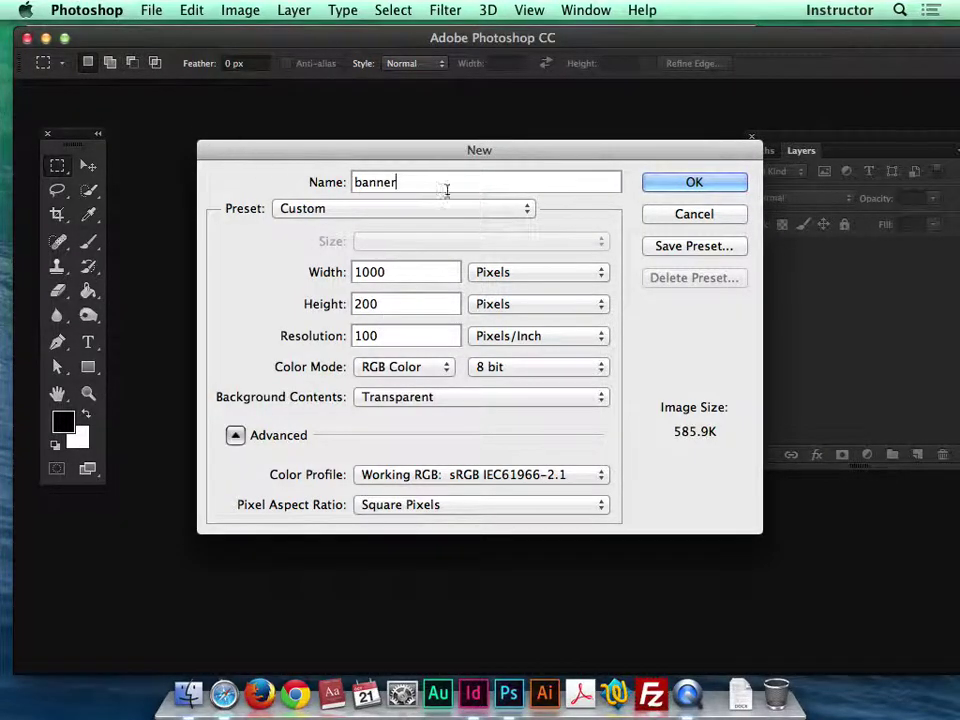
click(700, 188)
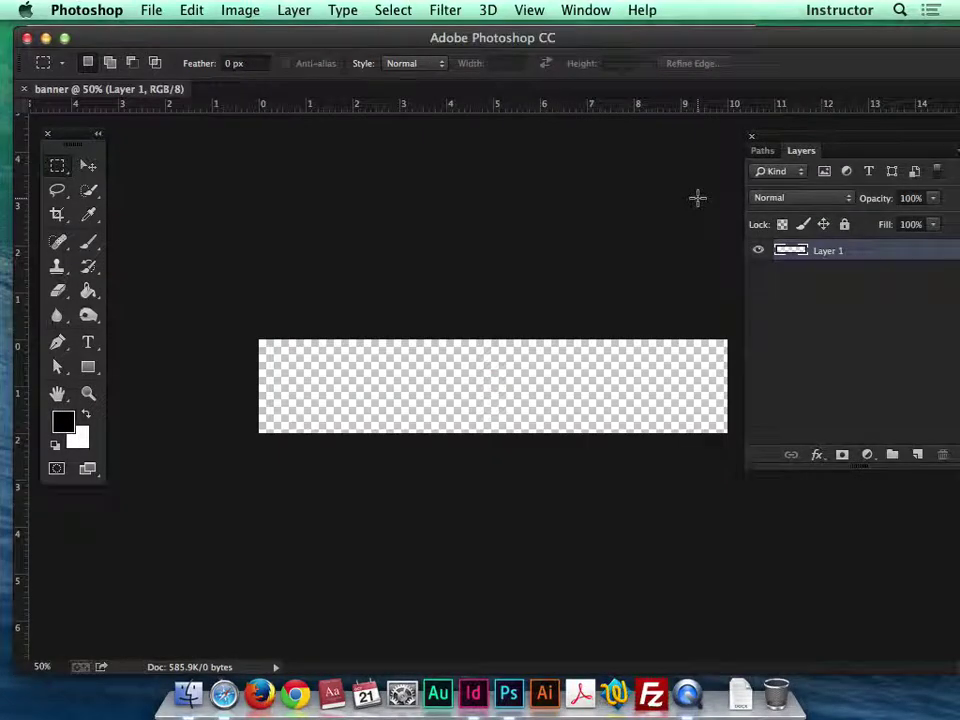
mouse_move(508, 37)
mouse_down()
mouse_move(508, 251)
mouse_move(508, 32)
mouse_up()
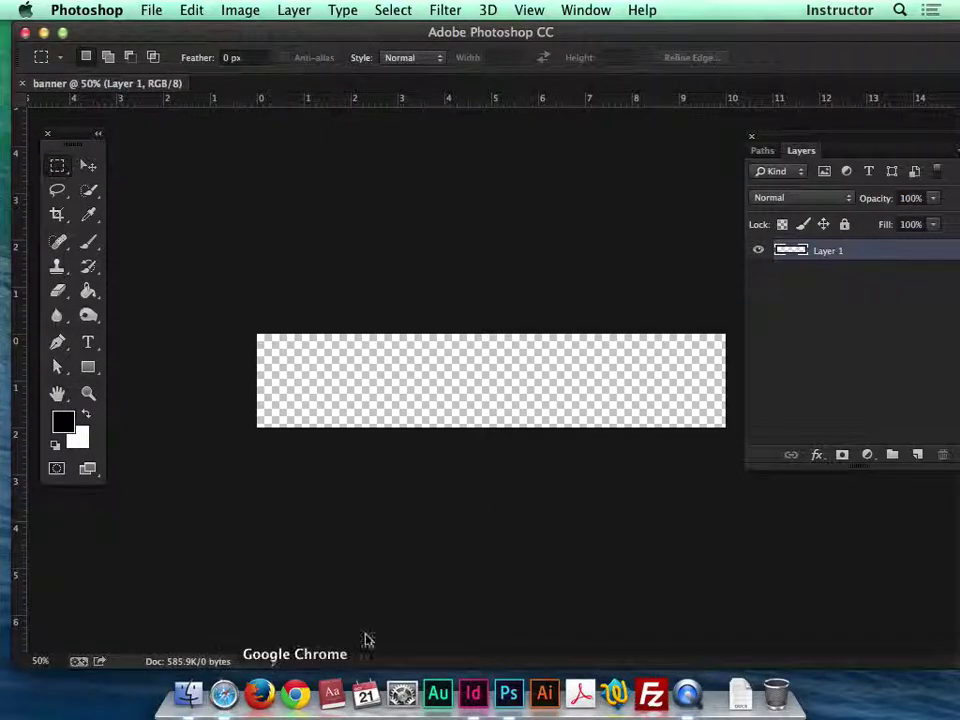
click(163, 9)
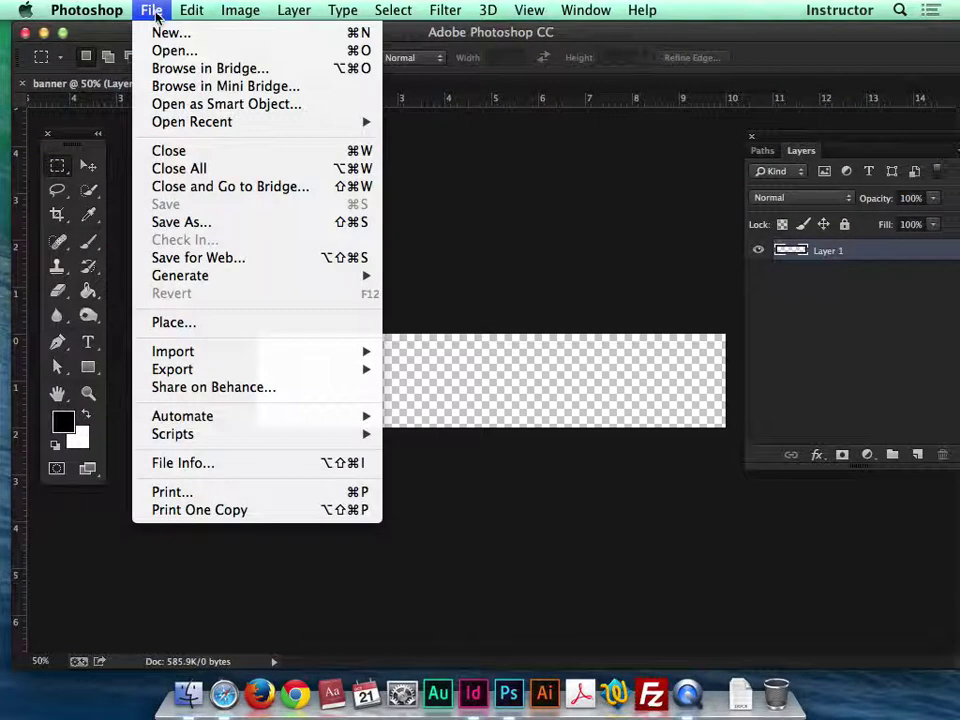
click(163, 33)
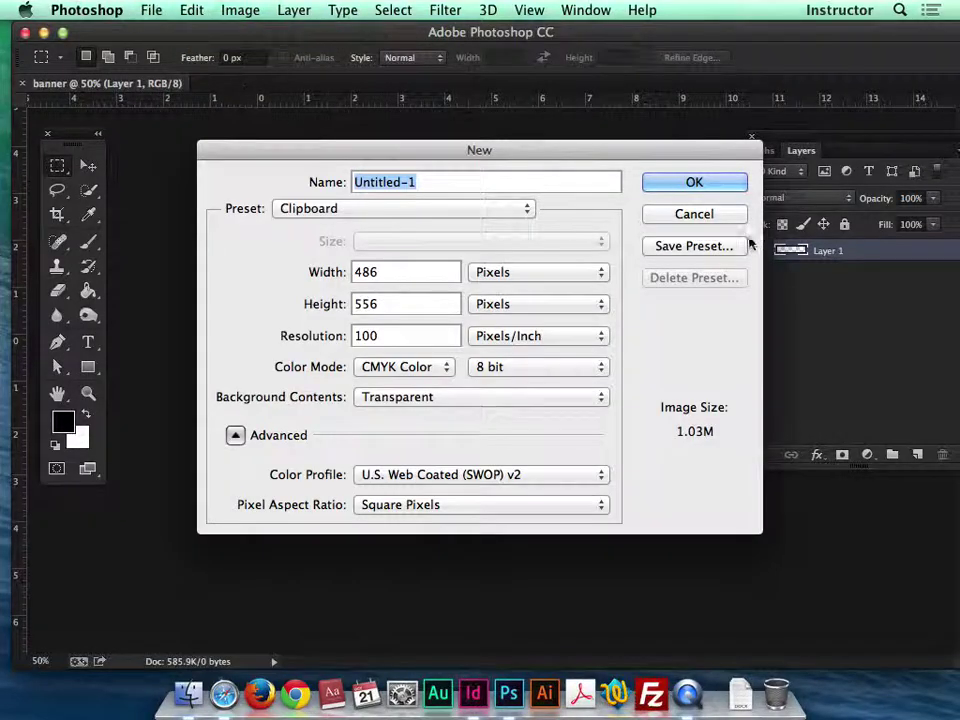
click(694, 214)
Start opening an image file and browse the classroom.aiva.net server to the instructor's own folder inside Filespace > Faculty.
click(152, 10)
click(178, 51)
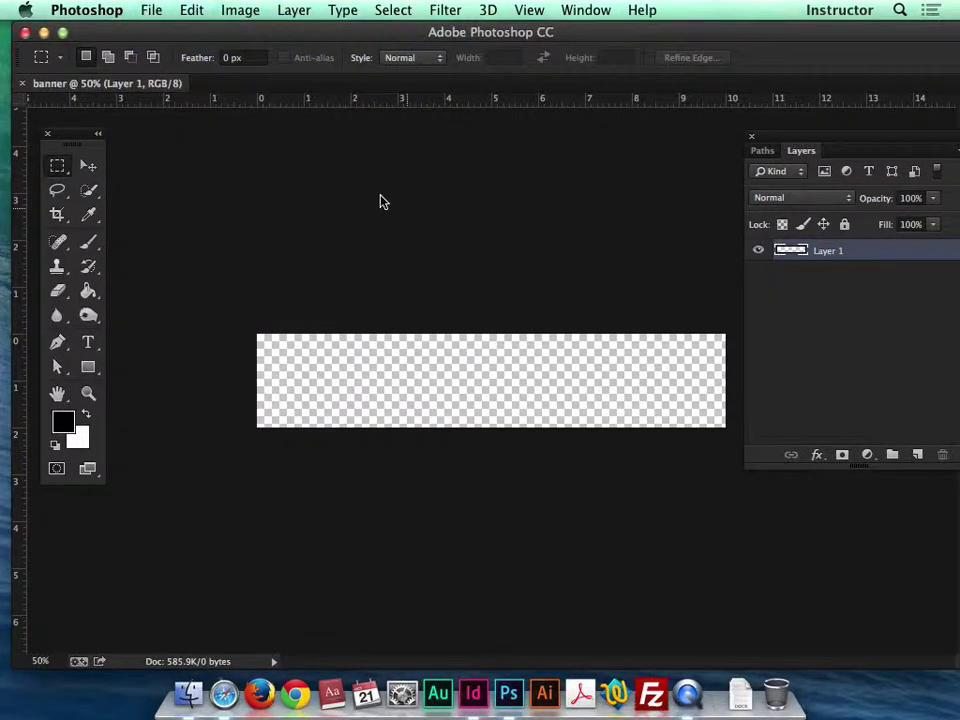
scroll(300, 317, down, 3)
scroll(303, 313, up, 2)
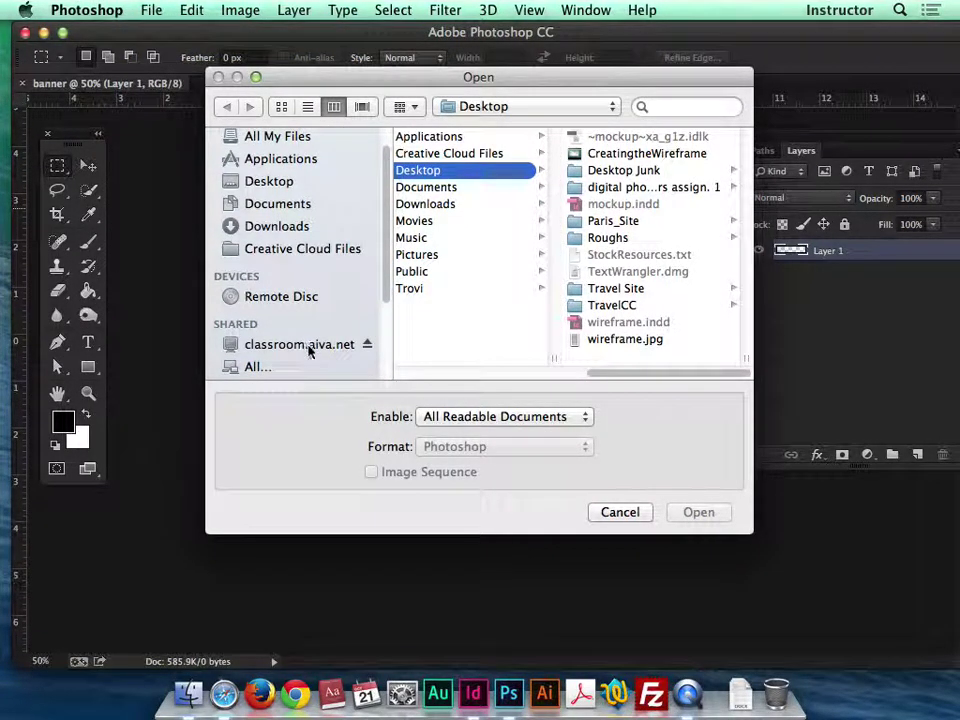
click(306, 345)
click(450, 293)
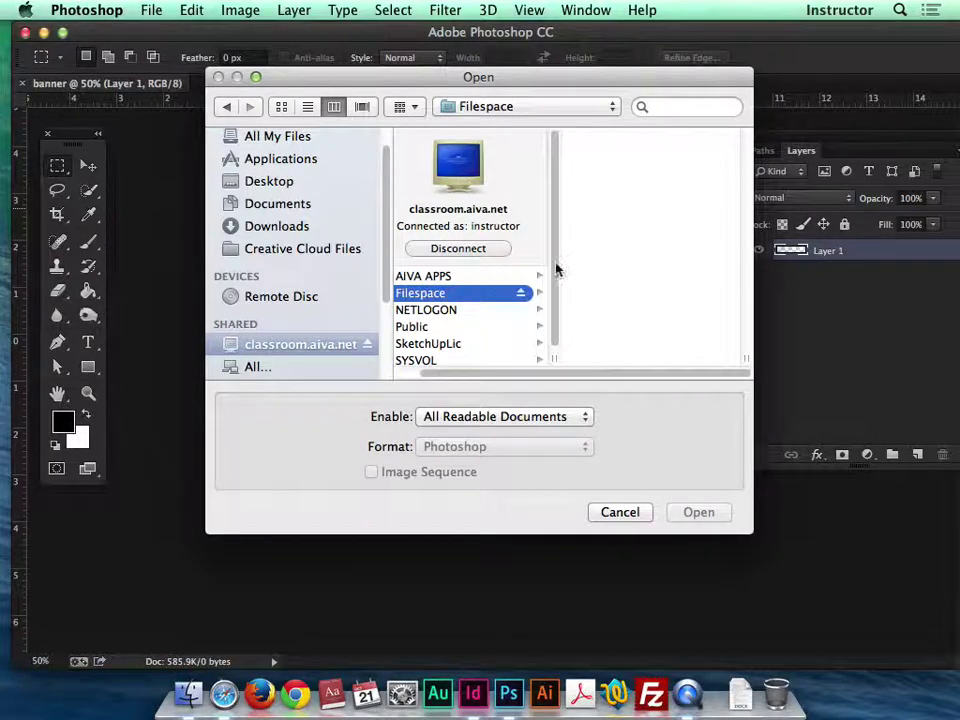
click(604, 136)
click(570, 256)
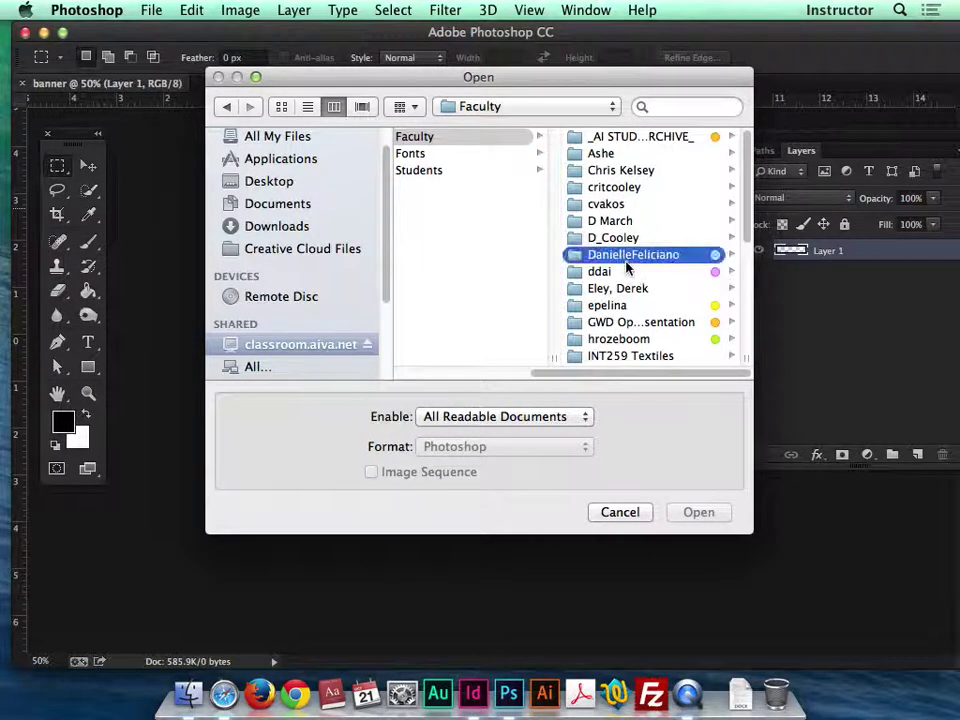
Browse from the Basic Web folder through Week 2 and Class 1 to the Paris Resources folder.
click(602, 189)
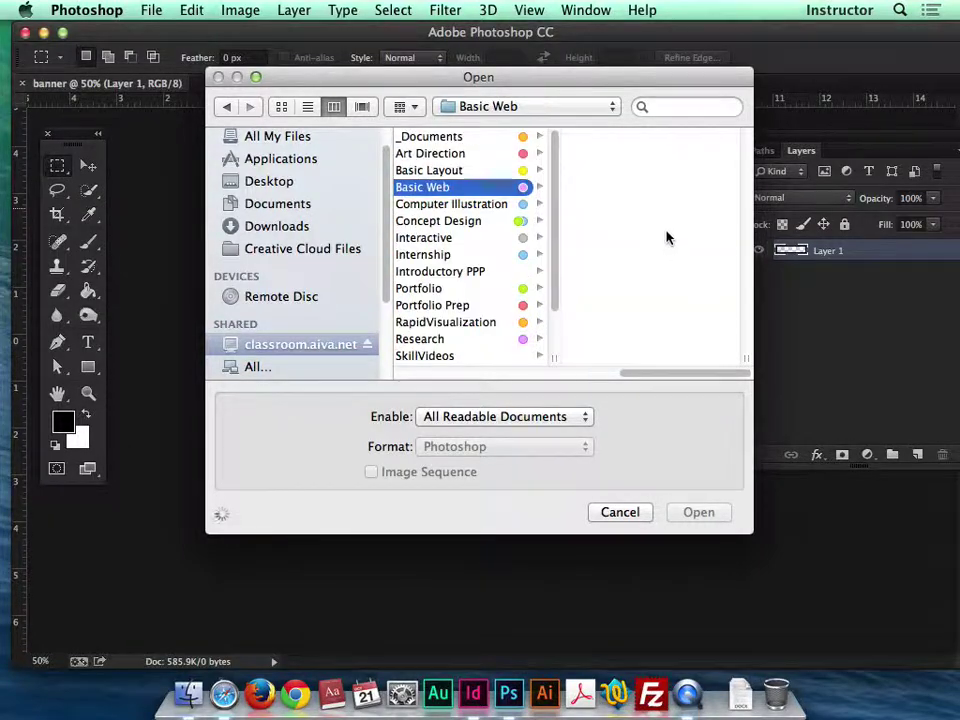
click(607, 255)
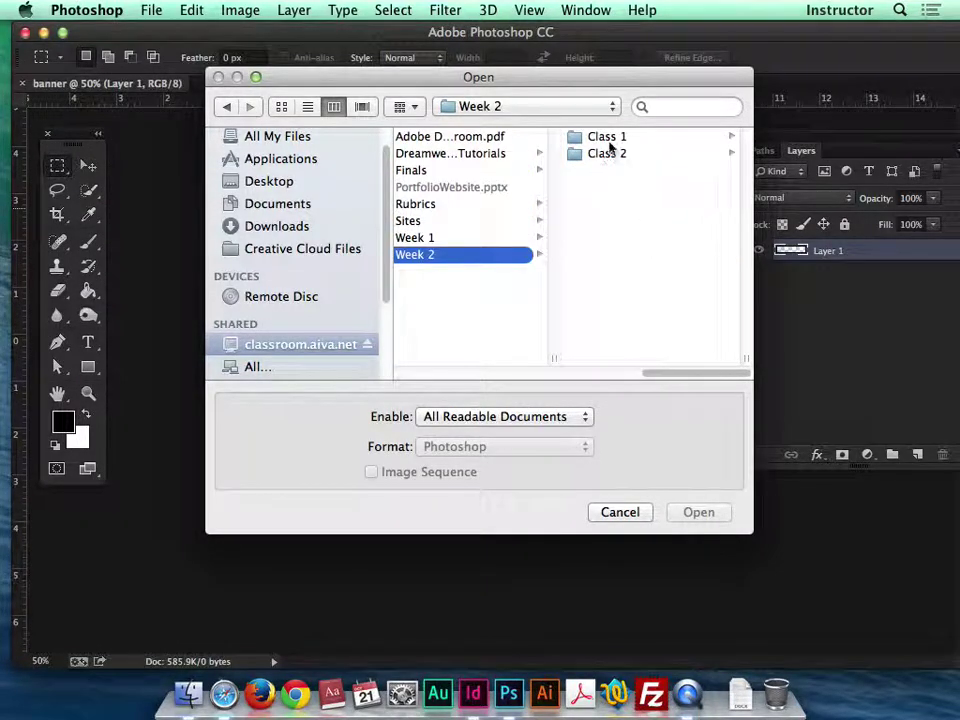
click(608, 137)
click(612, 139)
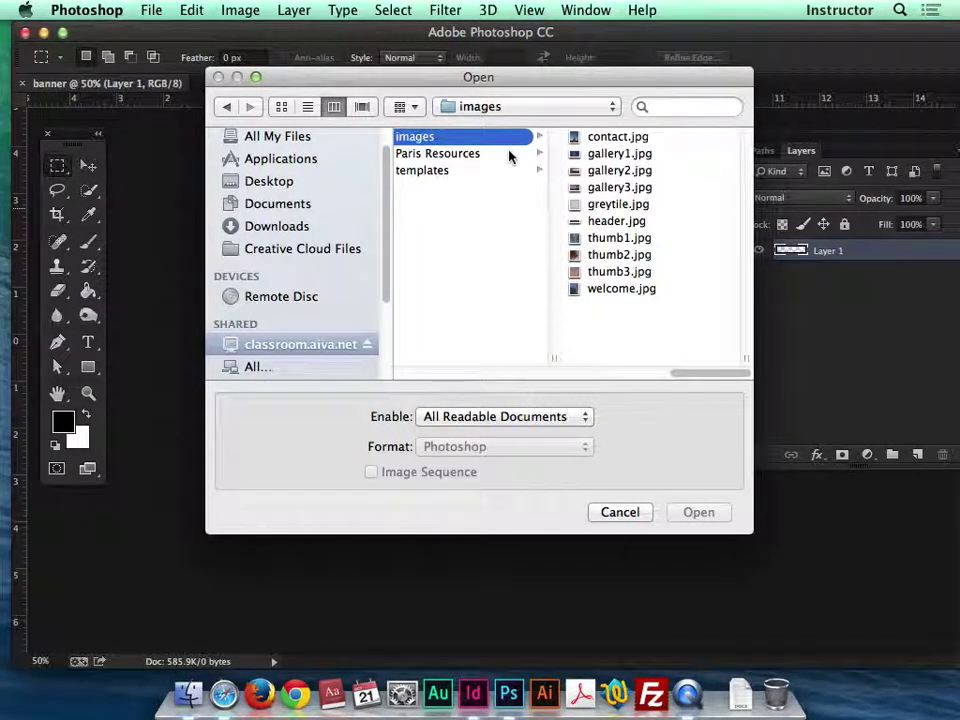
click(510, 154)
Preview the photos in the Paris Resources folder and open Eiffel Tower at Night, Paris, France.jpg.
click(614, 137)
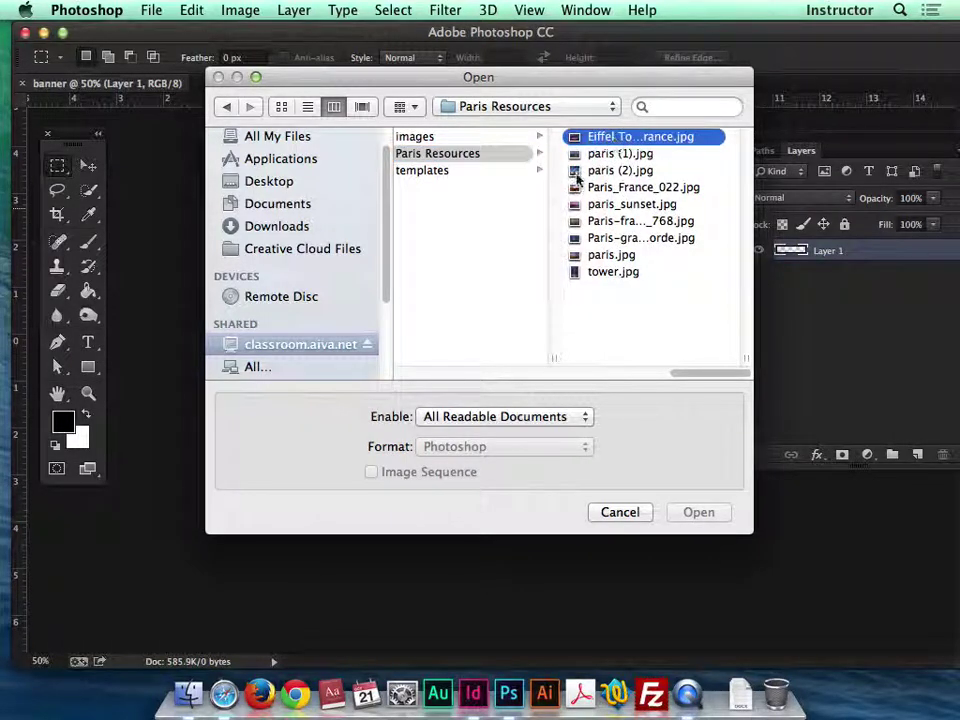
click(468, 153)
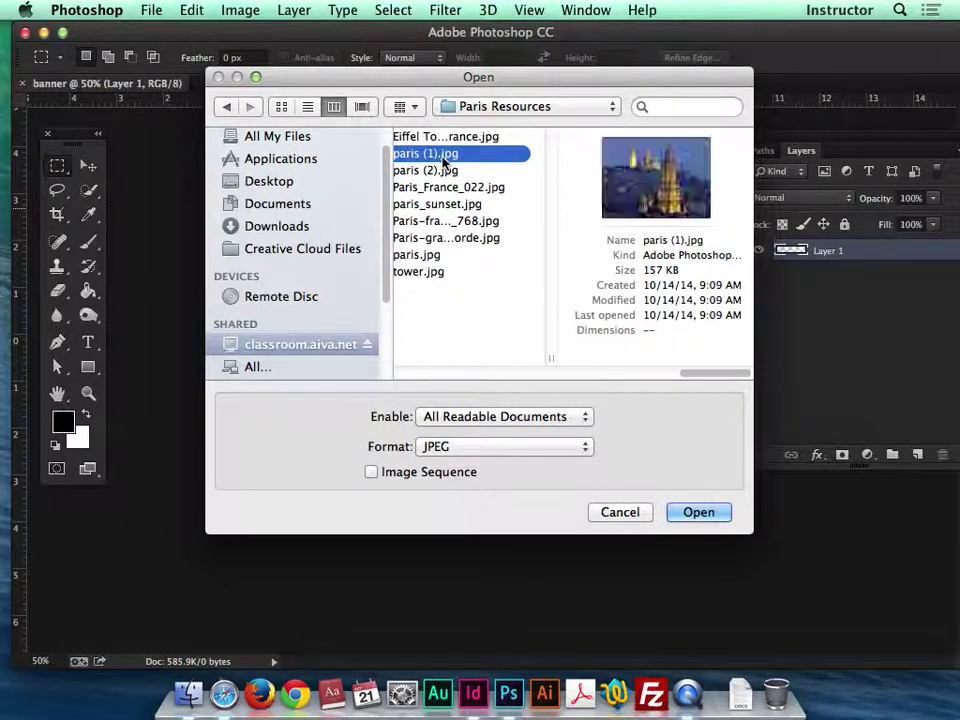
click(482, 187)
click(476, 220)
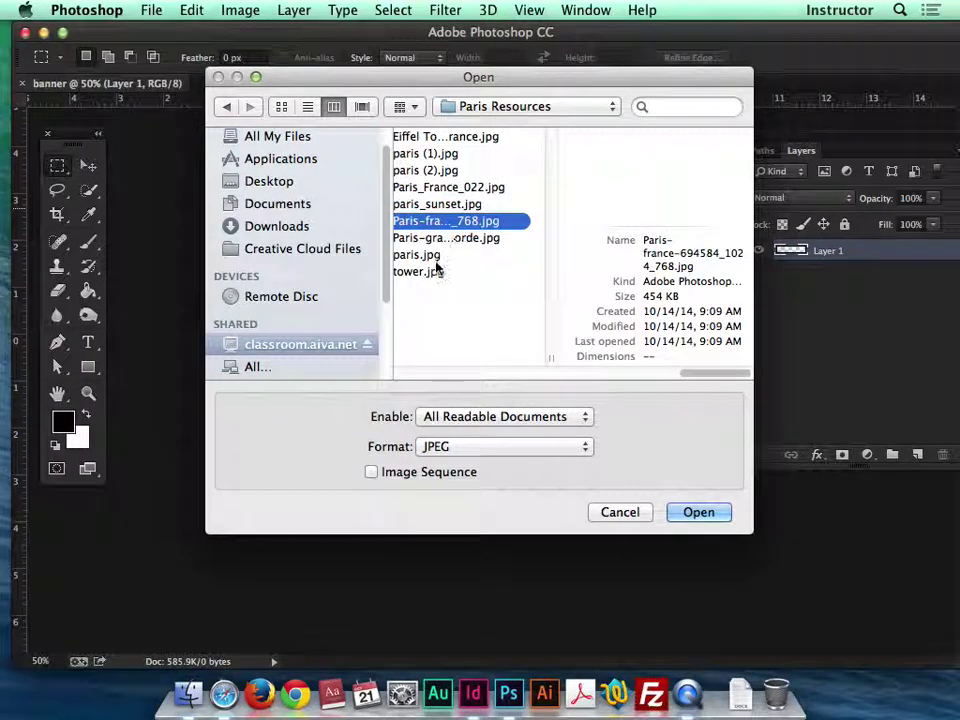
click(435, 271)
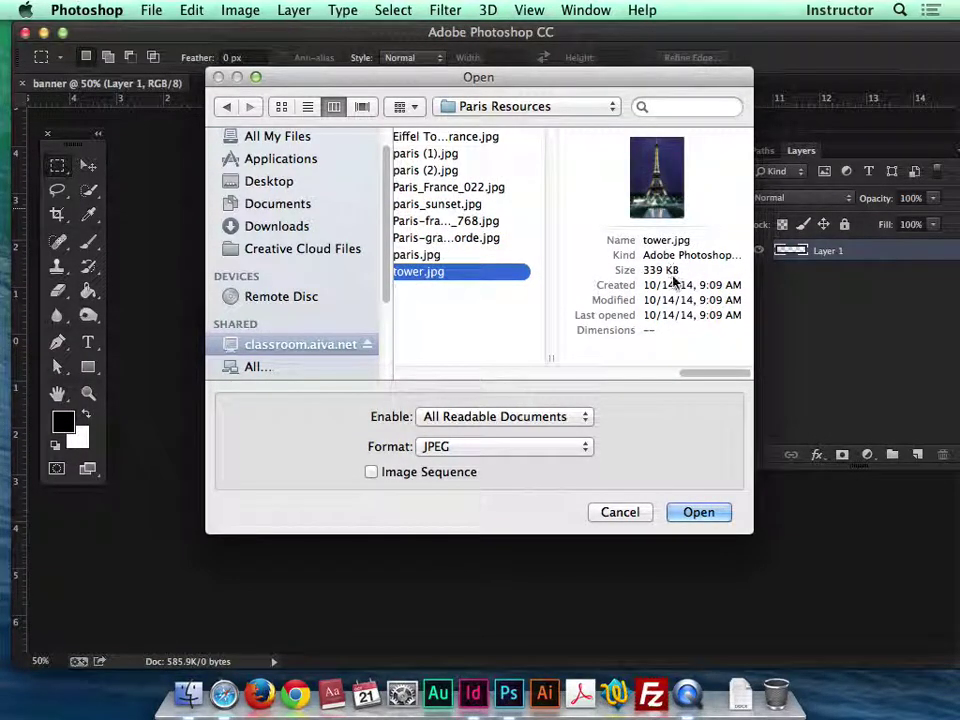
click(440, 254)
click(462, 238)
click(465, 222)
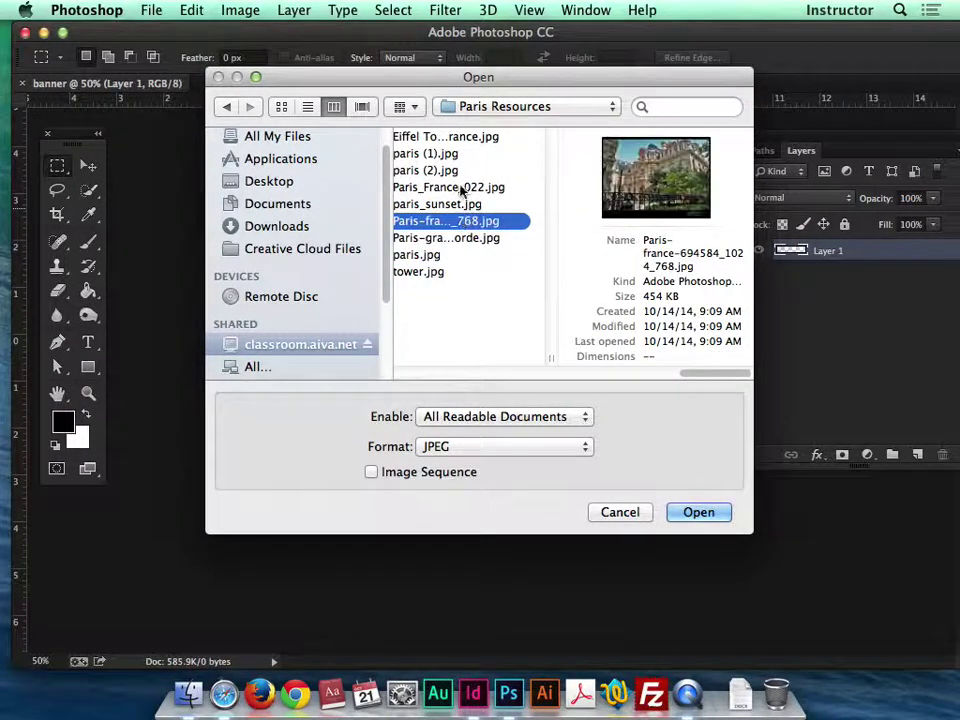
click(462, 170)
click(456, 152)
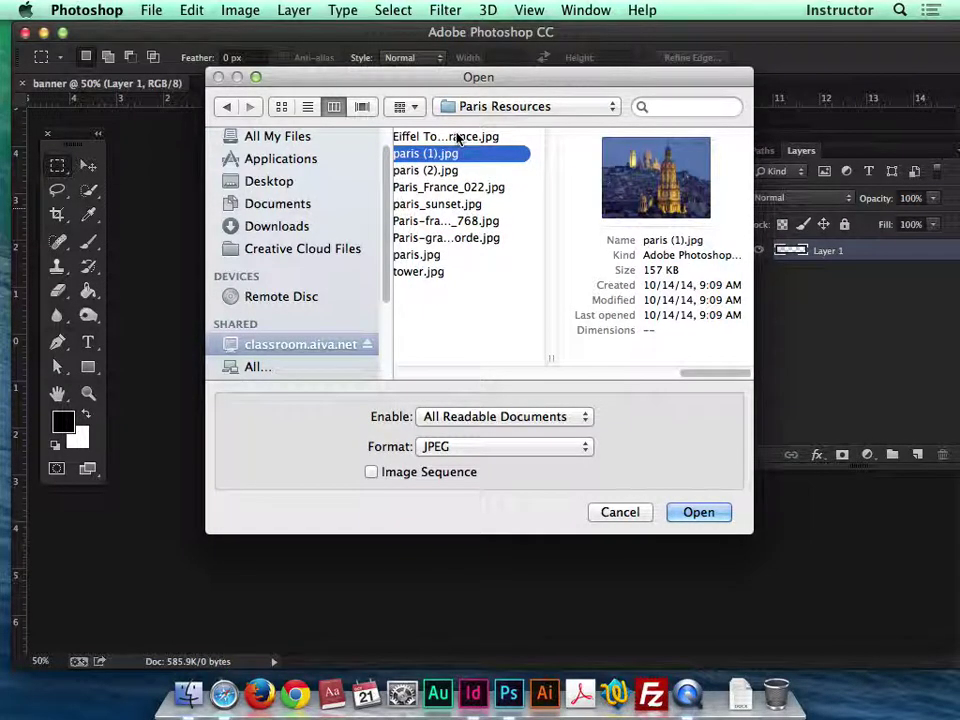
click(459, 137)
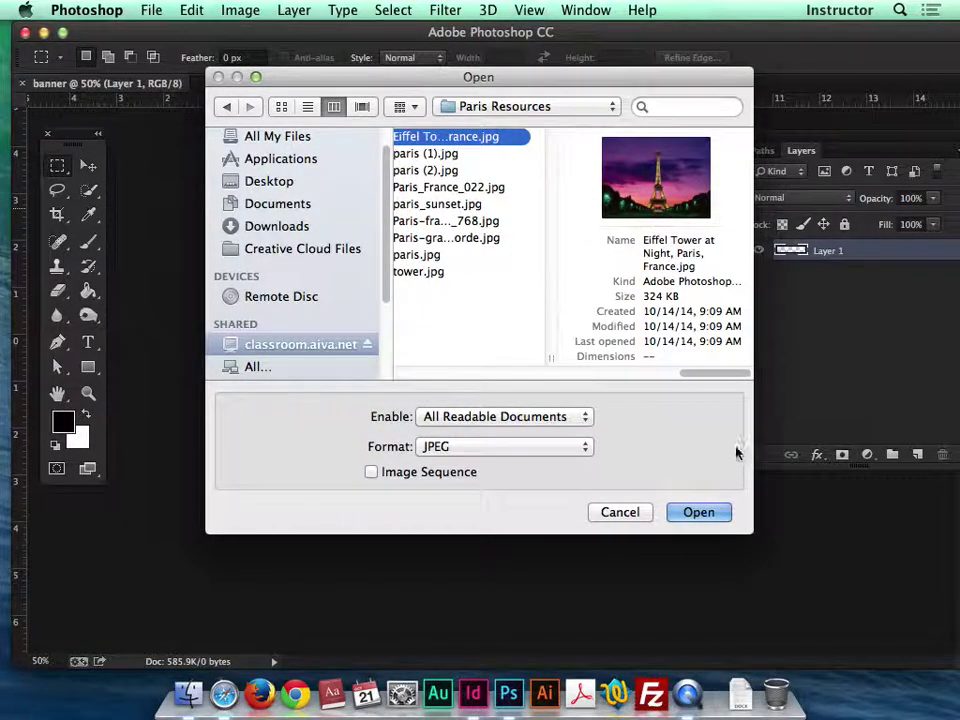
click(716, 514)
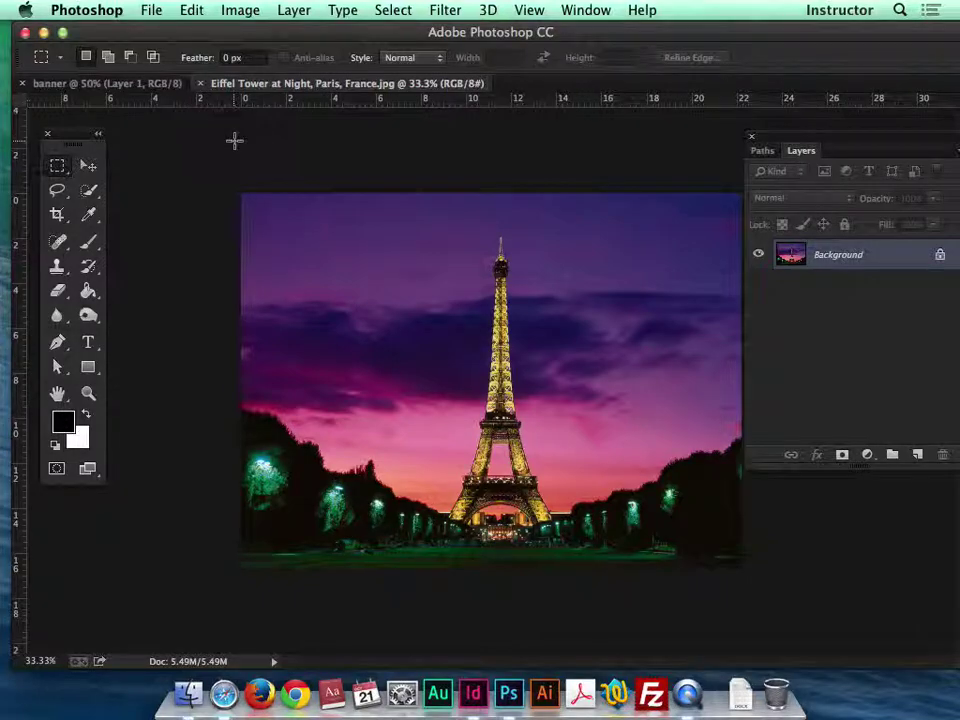
Copy the entire Eiffel Tower photo into the banner document and position it so the tower's base and the trees fill the canvas.
key(ctrl+a)
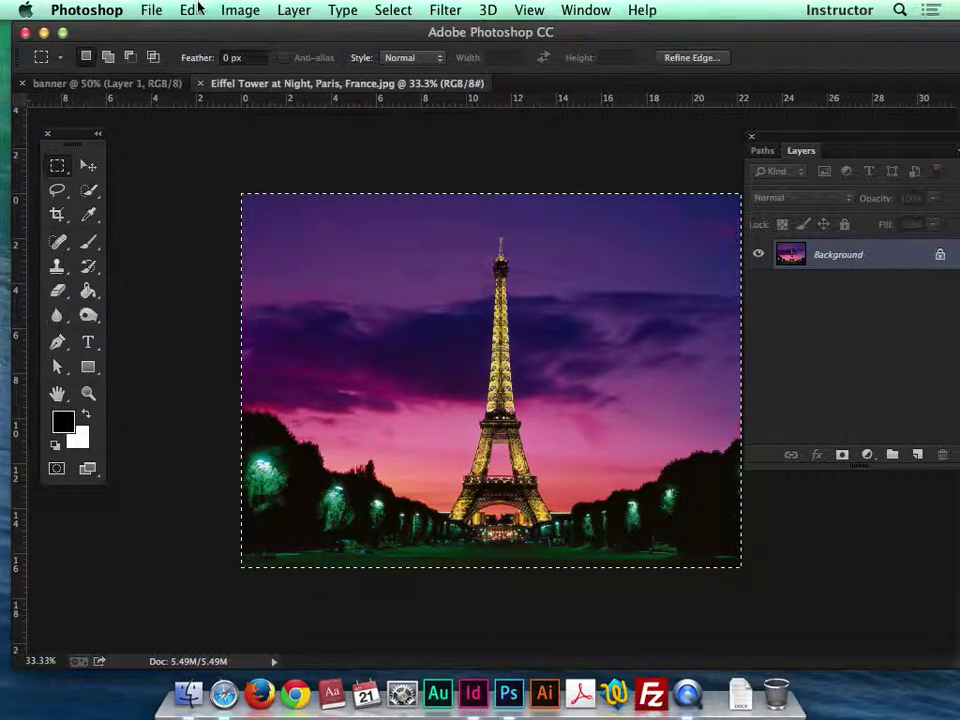
click(391, 10)
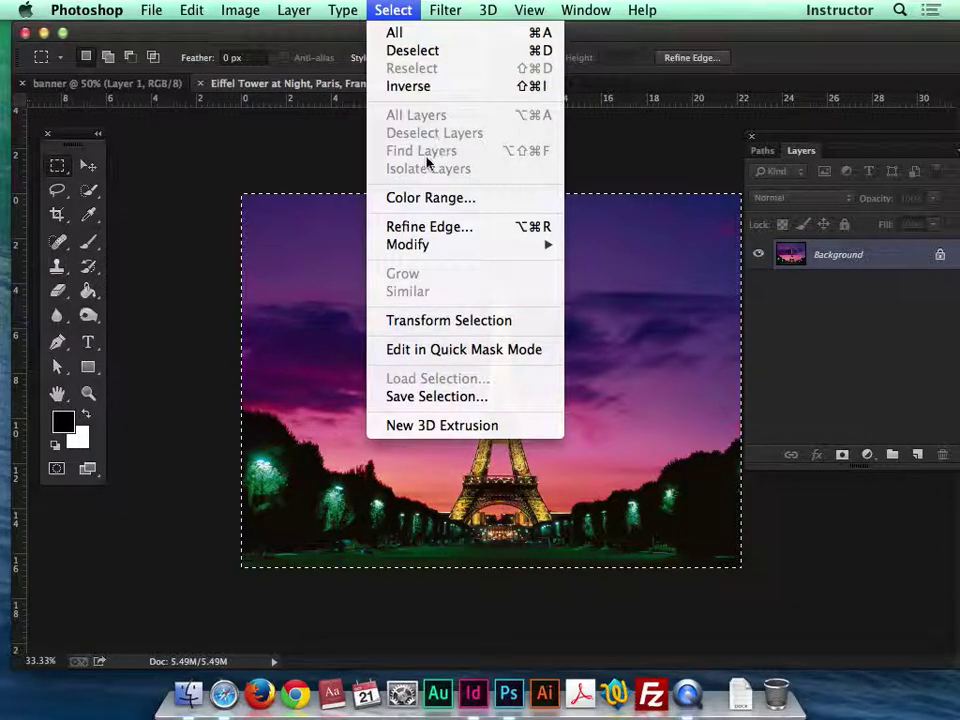
click(191, 10)
click(185, 146)
click(105, 83)
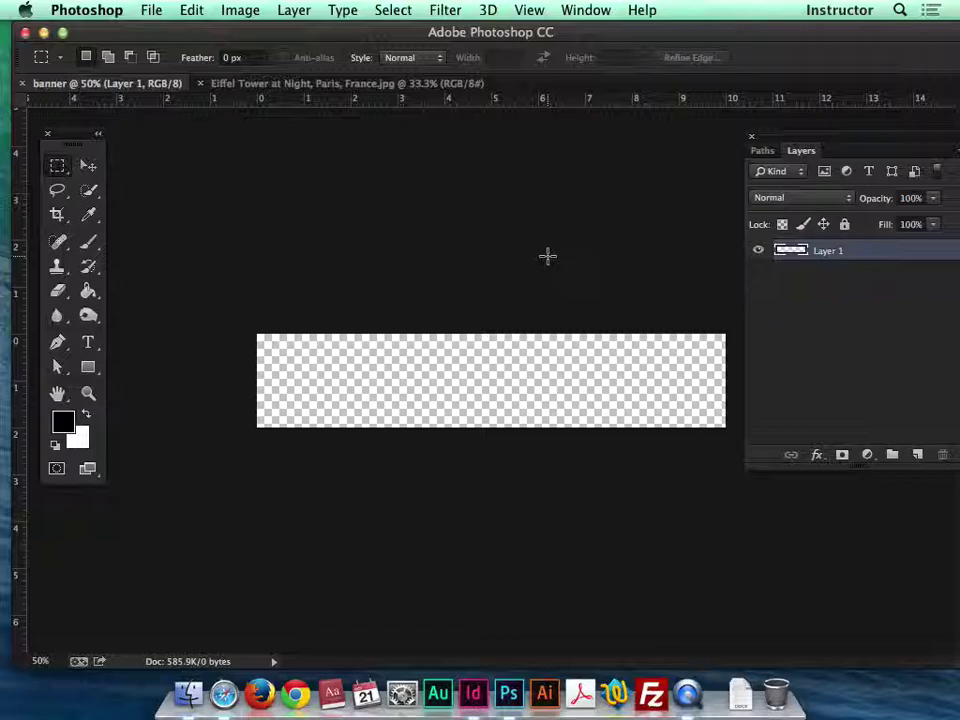
key(super+v)
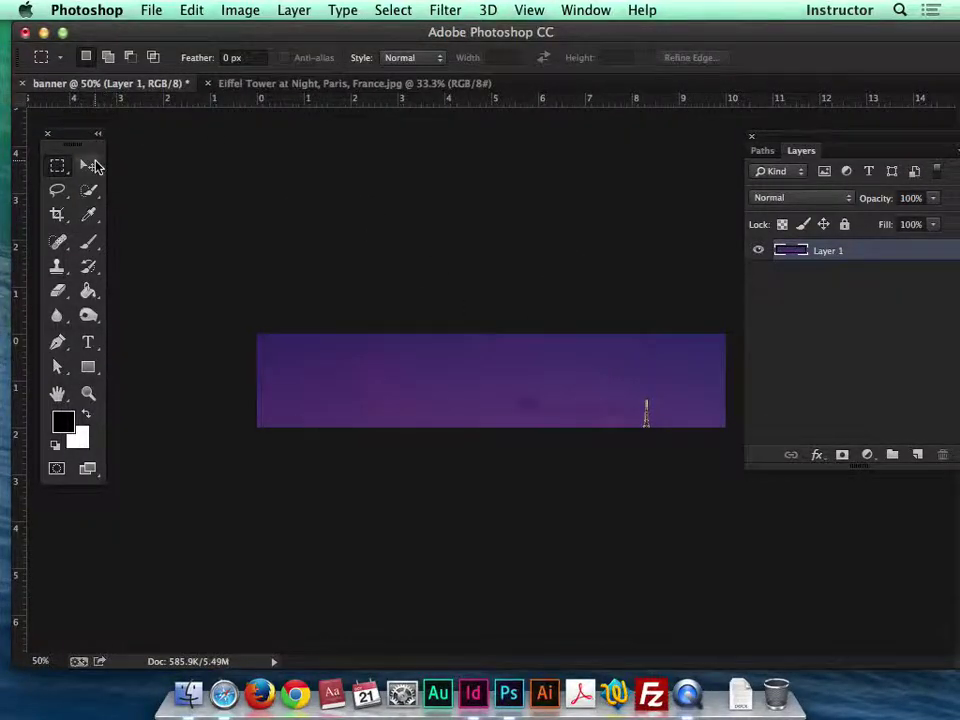
click(88, 166)
drag(499, 392, 512, 418)
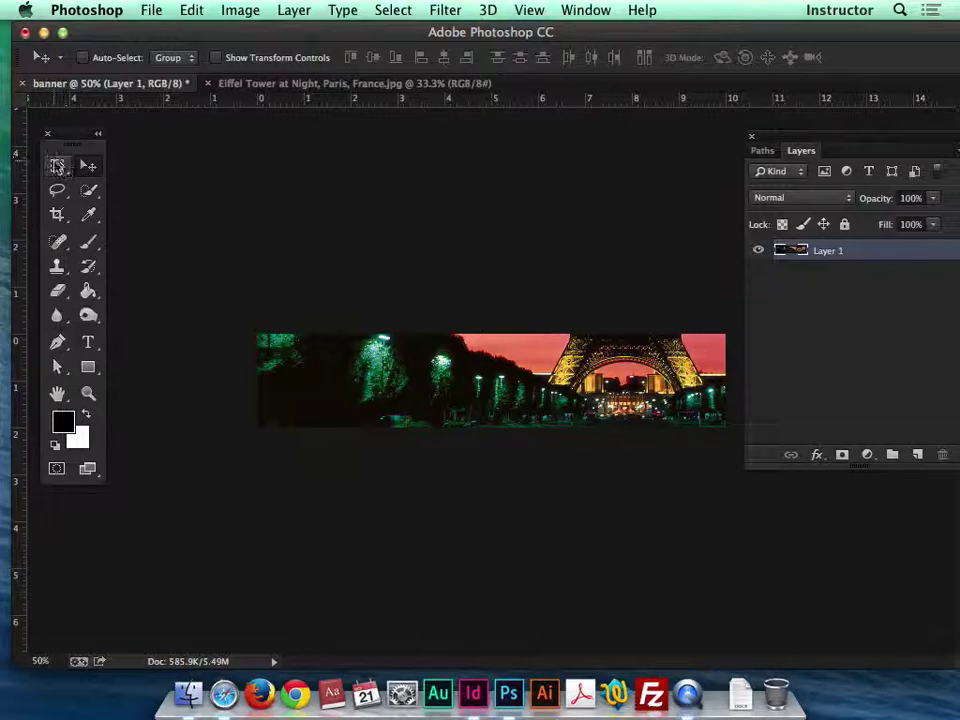
Add a new layer above the photo and enter the text "Welcome to Paris" over the dark trees.
click(918, 456)
key(t)
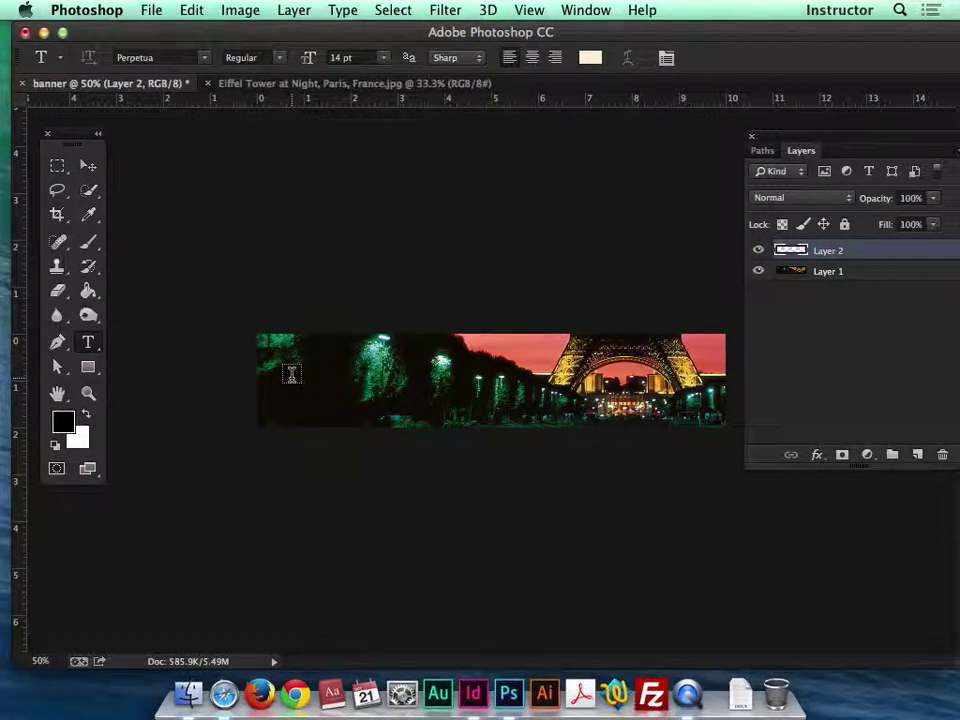
click(290, 376)
text(Welcome to Paris)
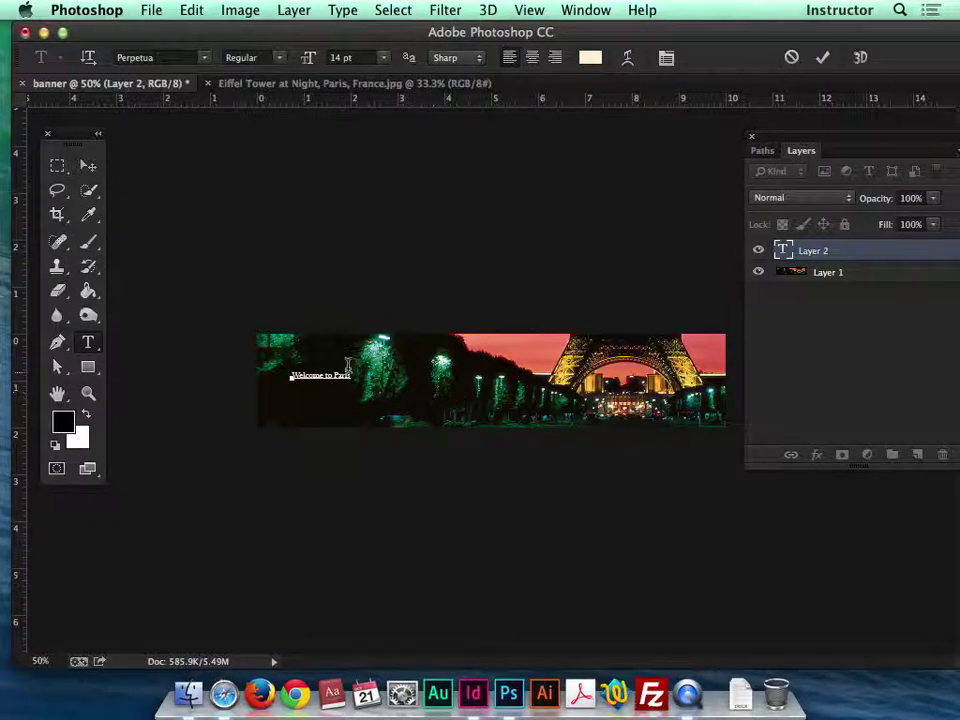
Set the "Welcome to Paris" text size to 48 pt and move the text to the banner's lower-left area.
key(super+a)
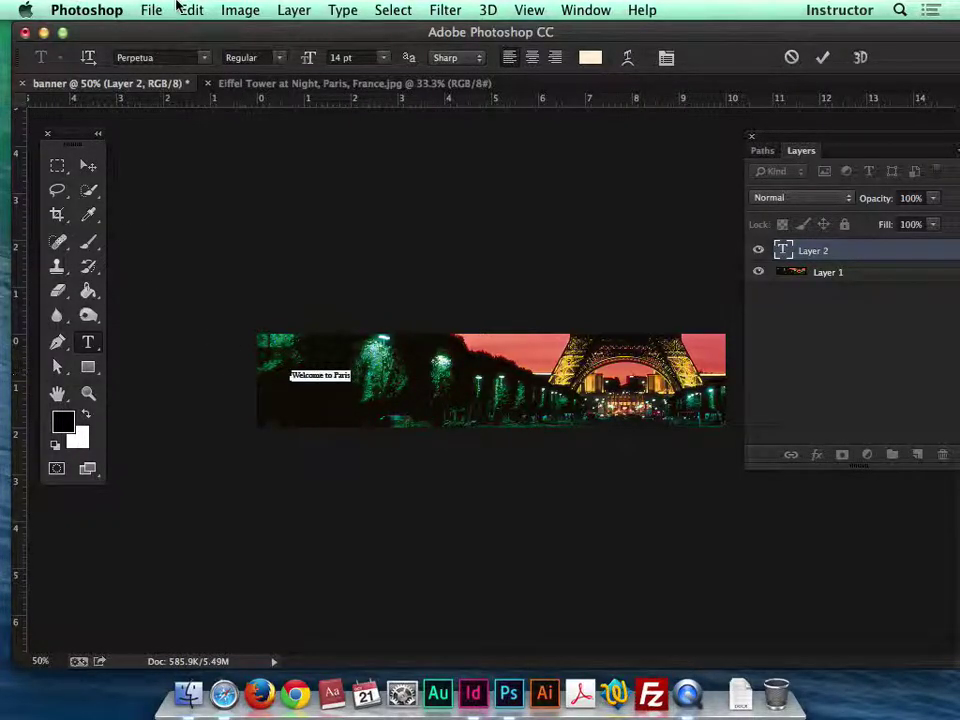
click(383, 60)
click(369, 214)
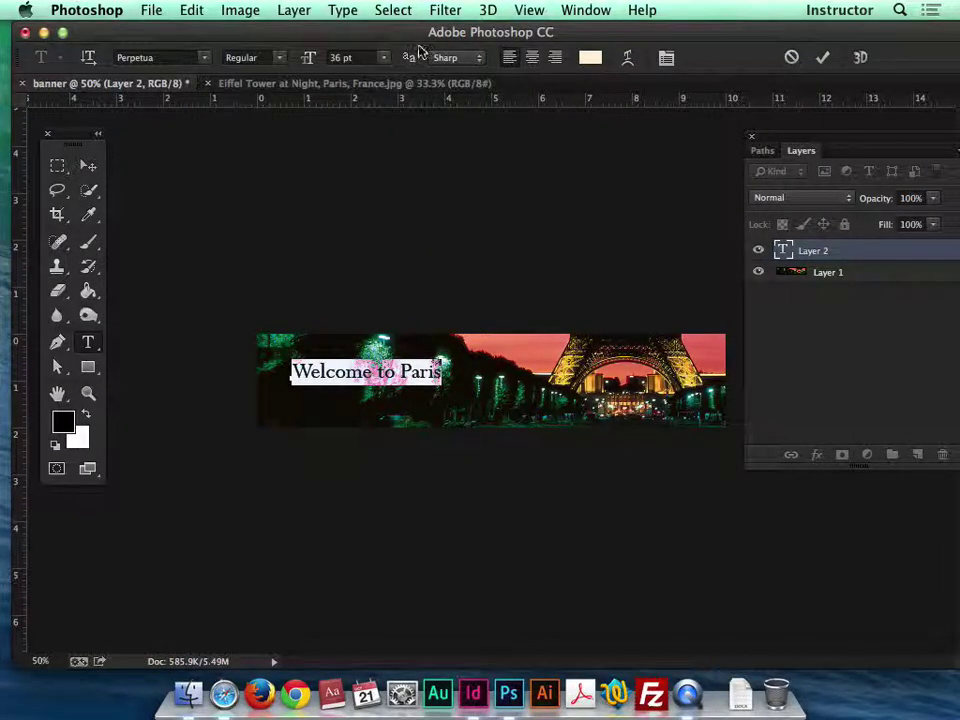
click(383, 57)
click(364, 233)
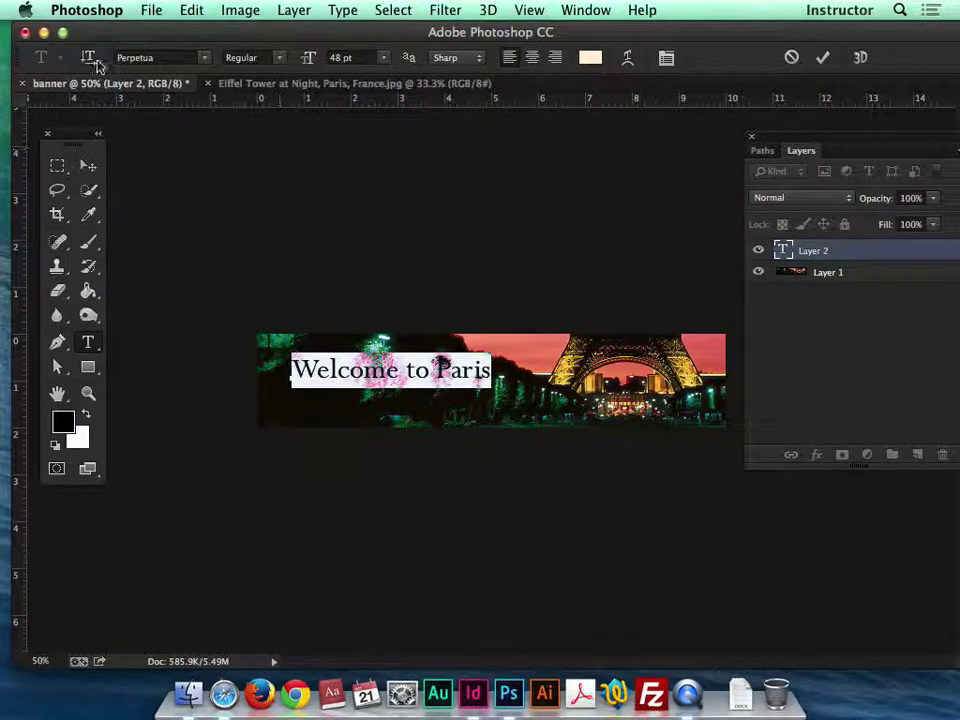
click(87, 166)
drag(459, 390, 434, 420)
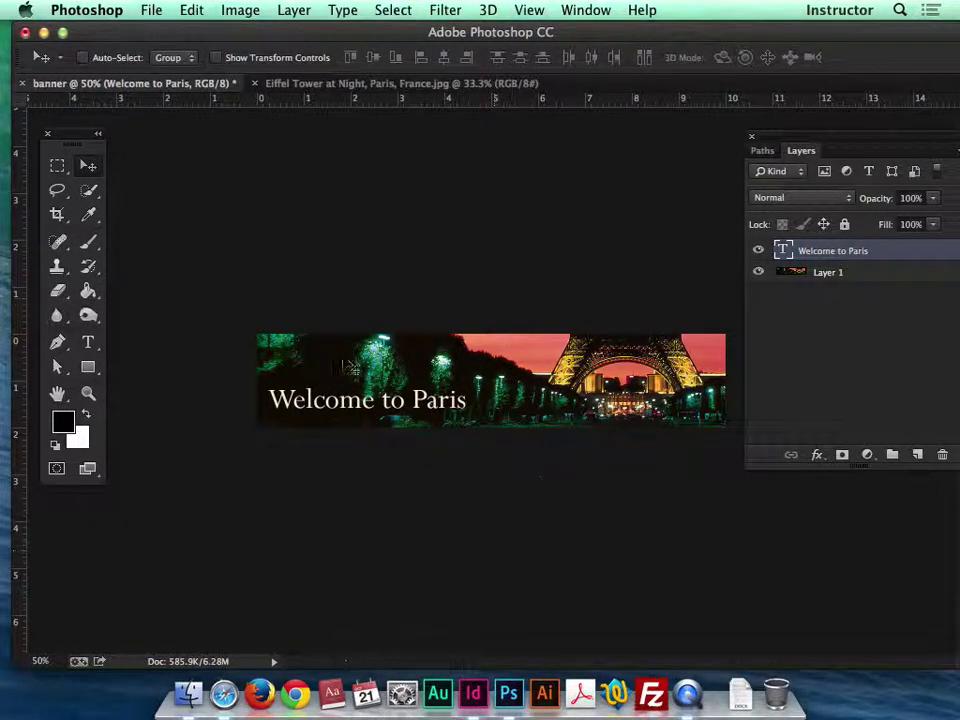
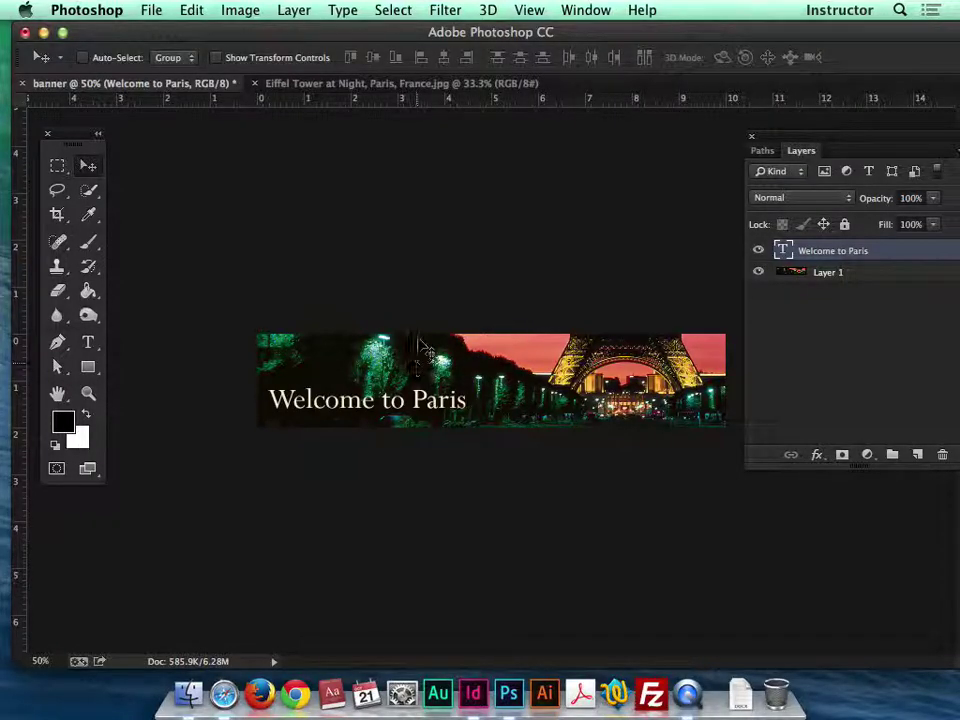
Start Save for Web on the banner and compare the Original, Optimized, 2-Up and 4-Up previews.
click(149, 11)
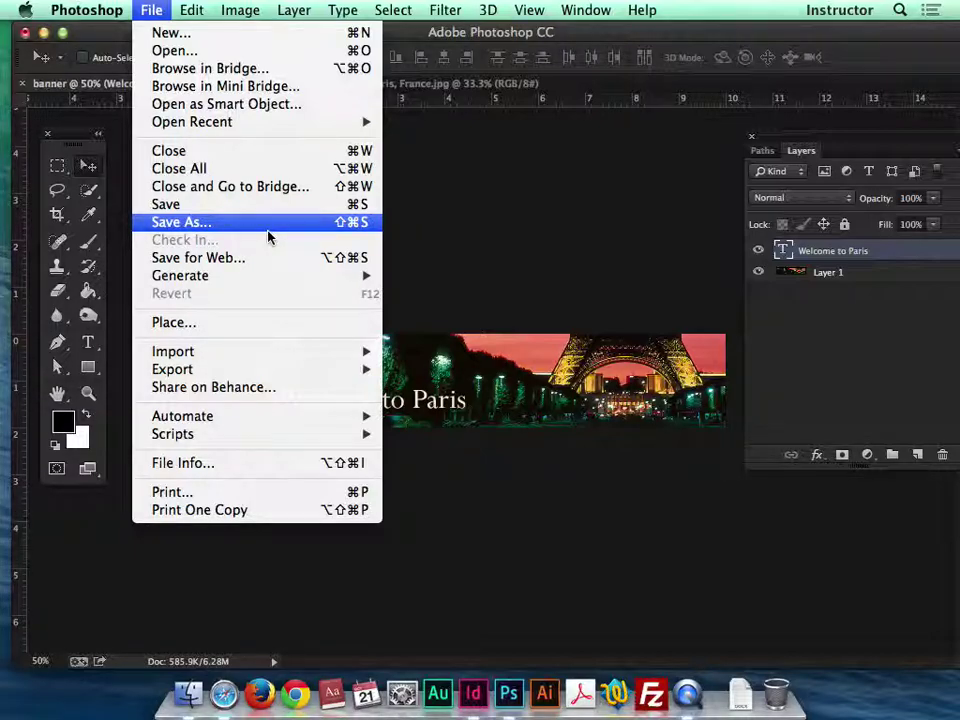
click(224, 260)
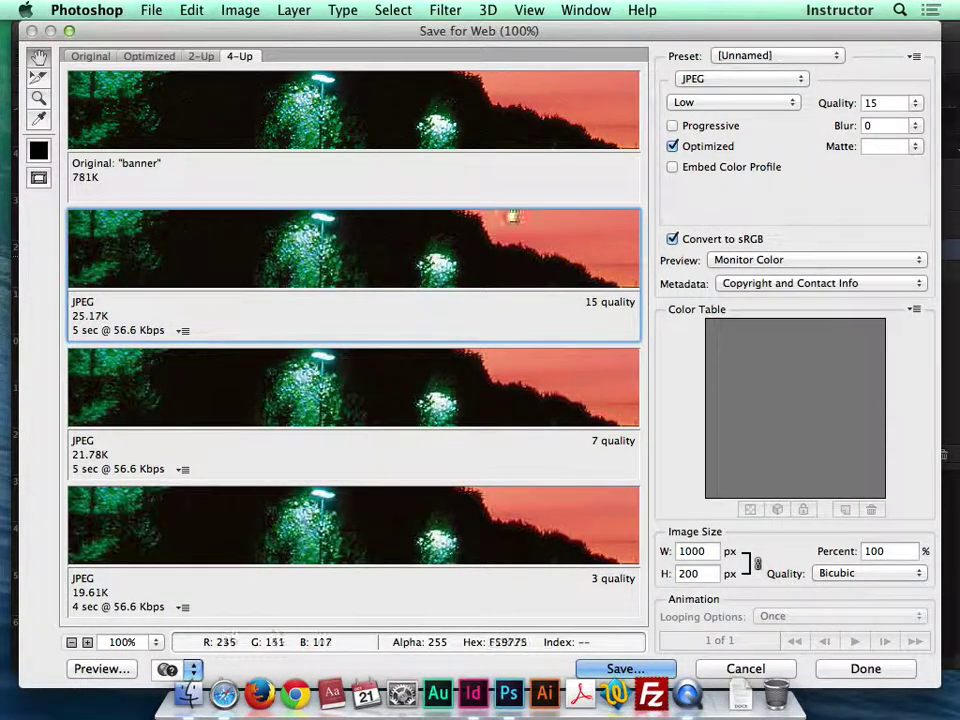
click(84, 57)
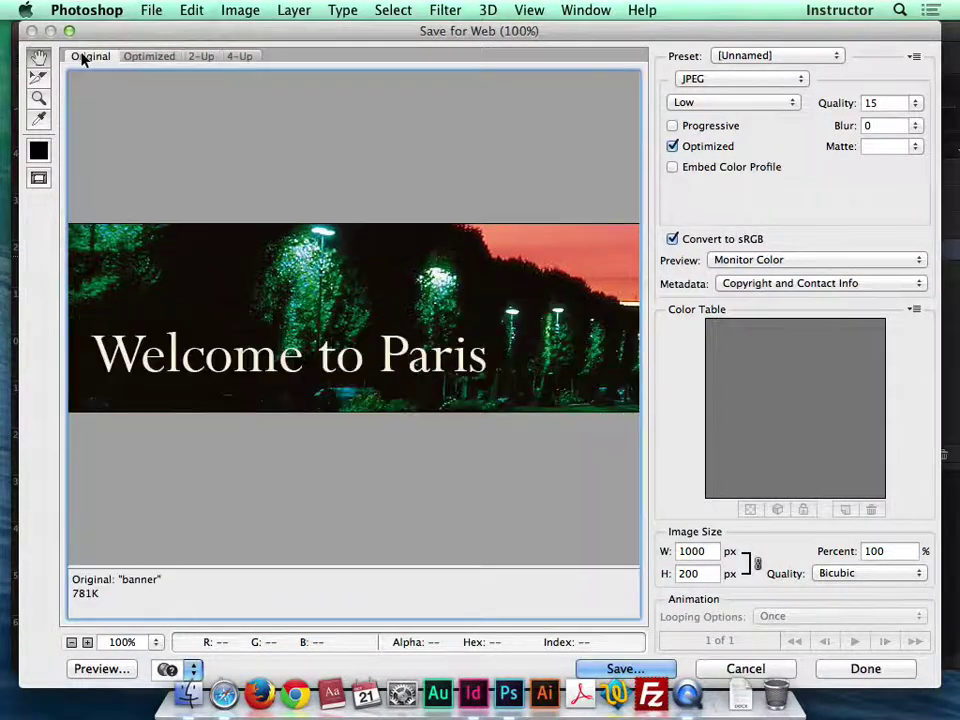
click(150, 57)
click(199, 57)
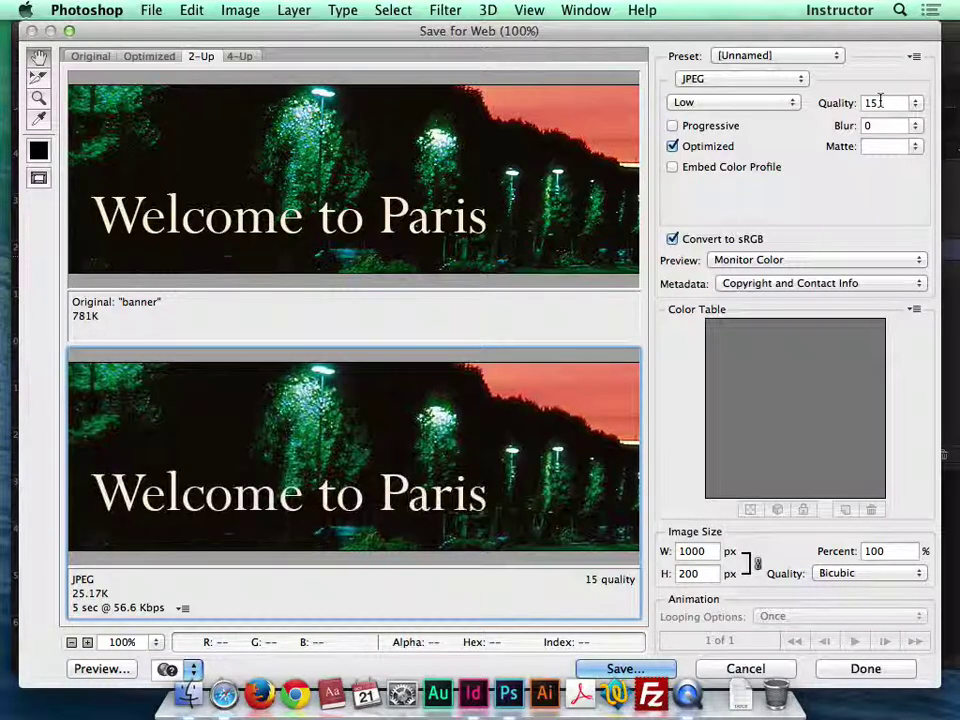
click(439, 161)
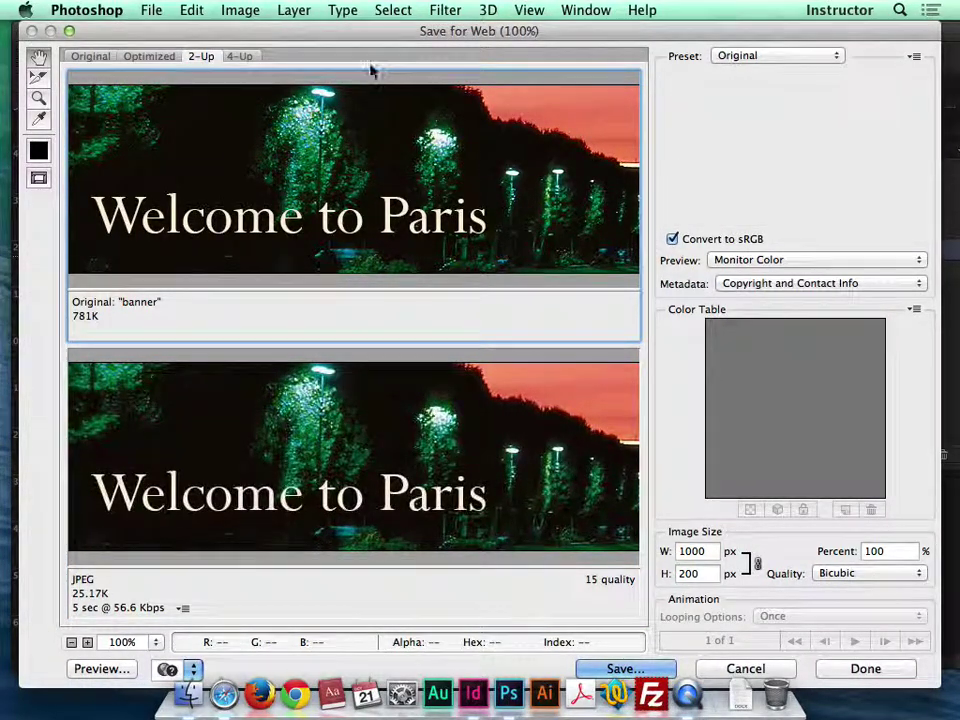
click(240, 56)
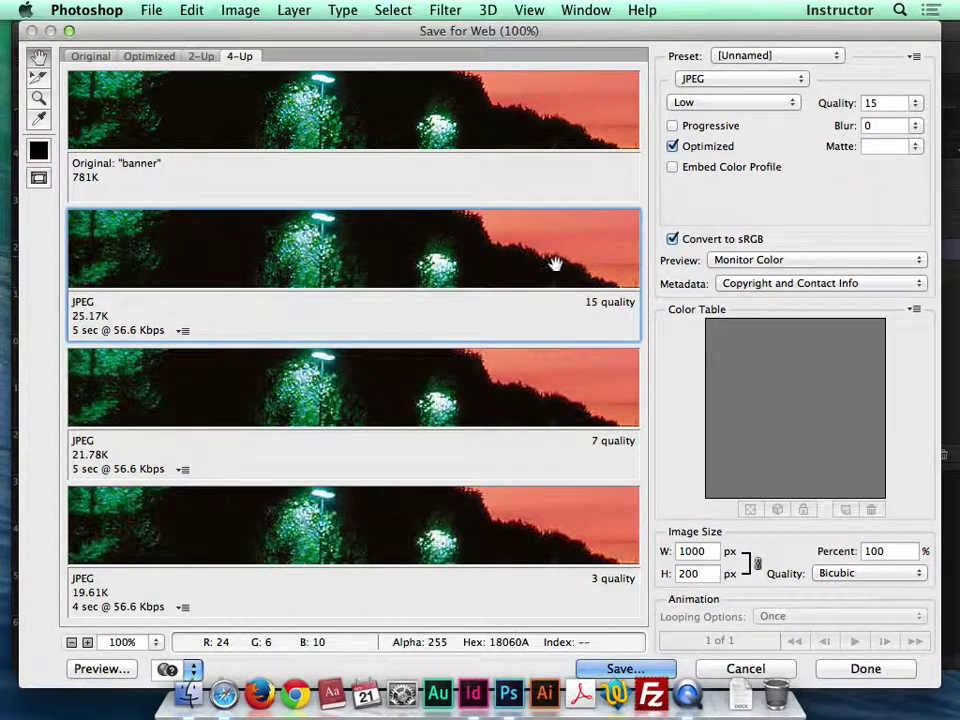
Set the export quality to 75 and review the available file formats, keeping JPEG.
click(915, 103)
drag(830, 123, 902, 122)
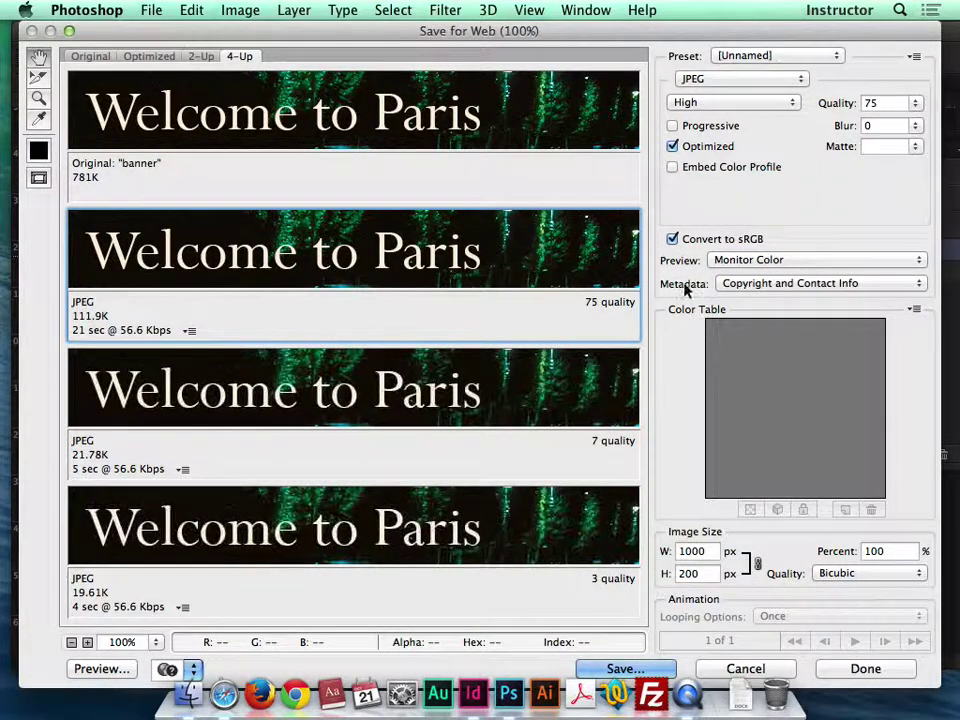
click(740, 80)
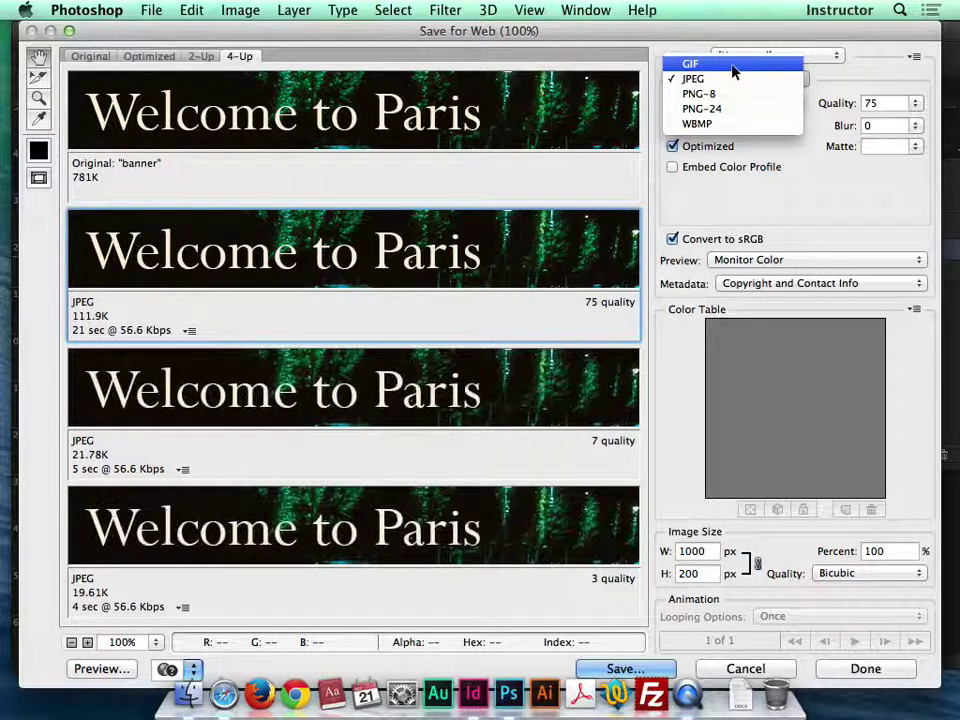
click(713, 400)
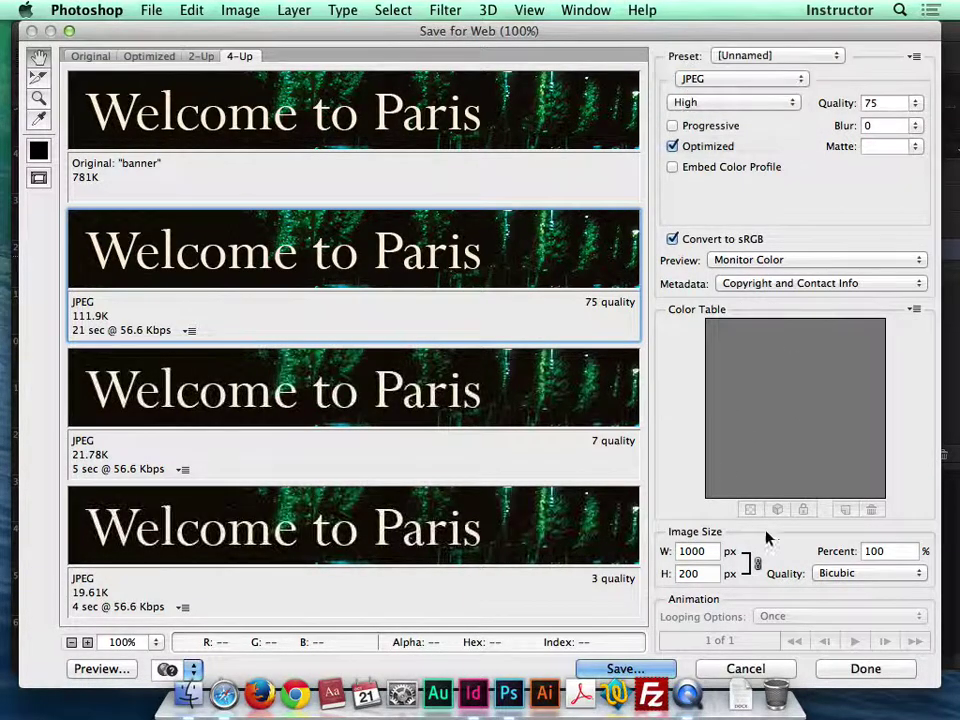
Save the optimized image to the Desktop as banner.jpg with the Images Only format.
click(650, 670)
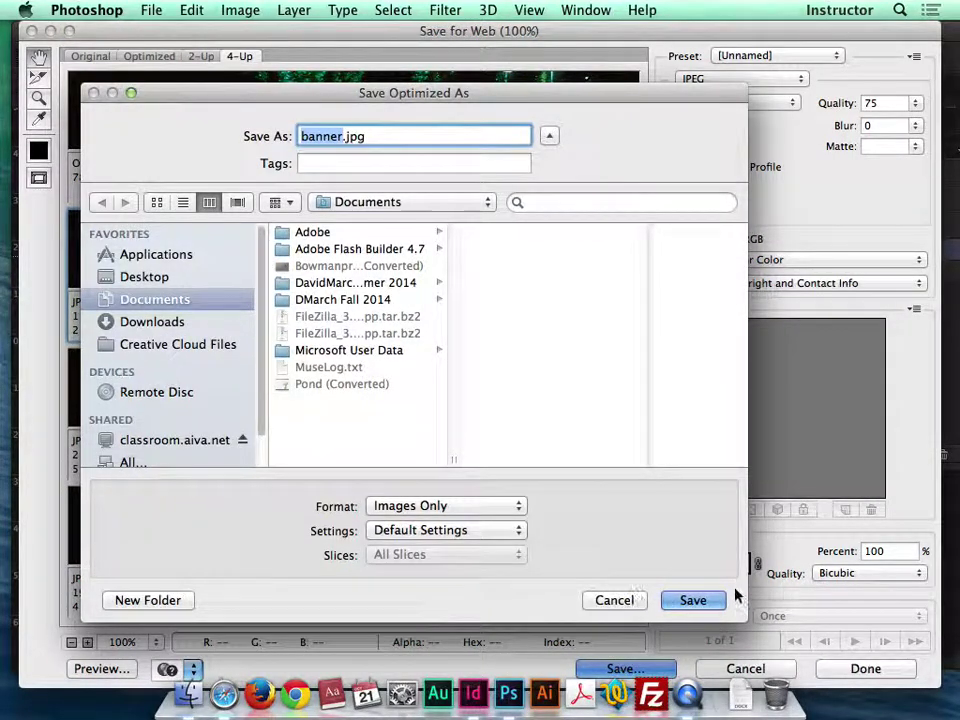
click(148, 278)
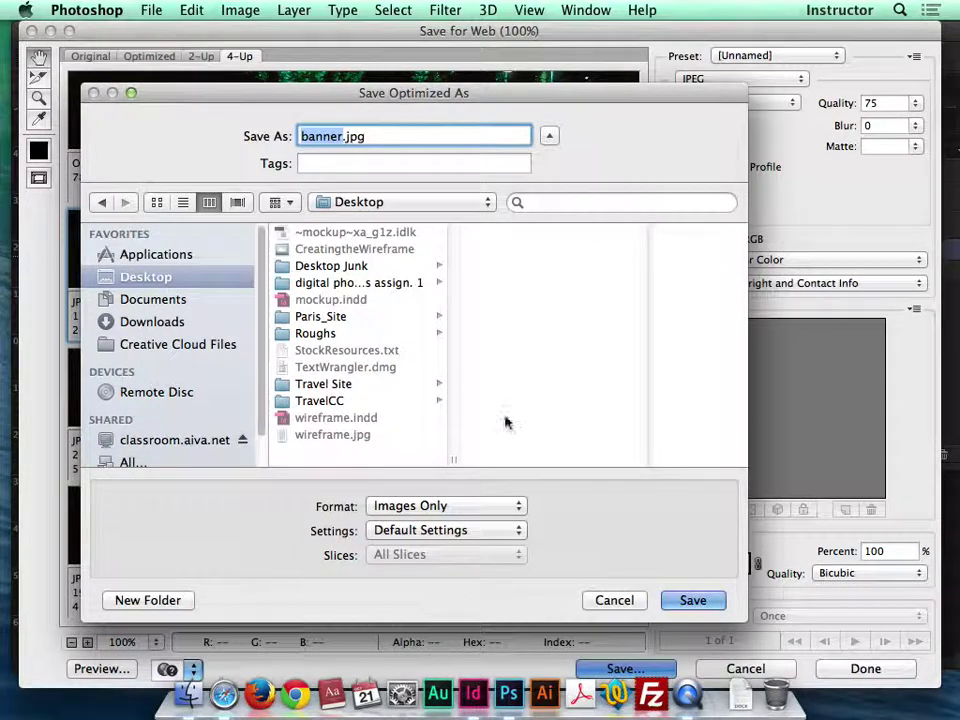
click(700, 601)
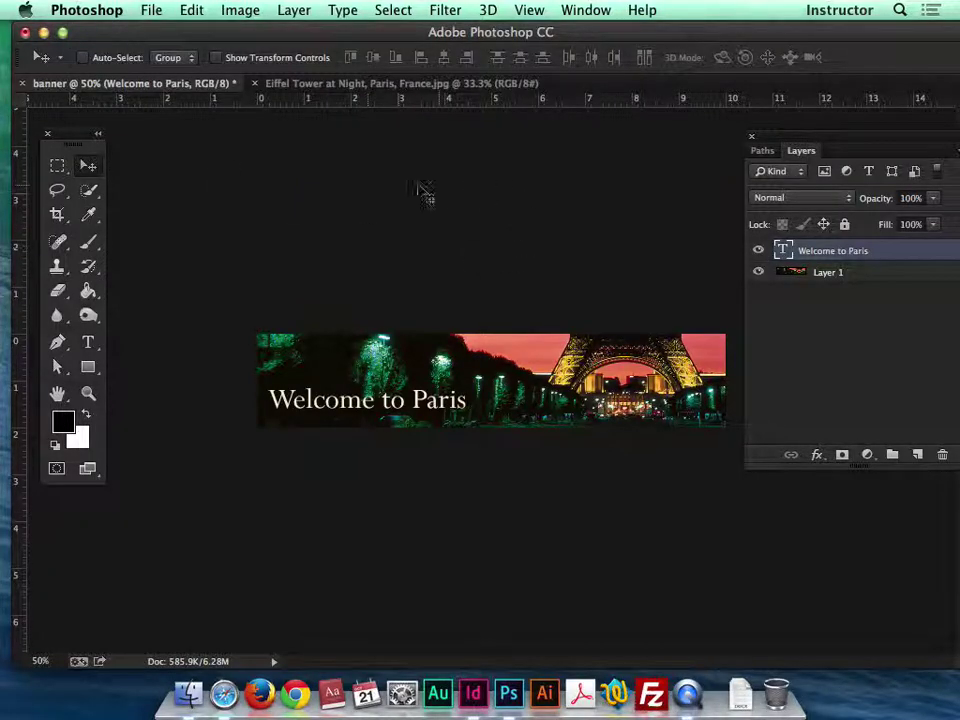
Minimize the Photoshop window, switch to mockup.indd in InDesign and collapse the Layers panel.
click(45, 33)
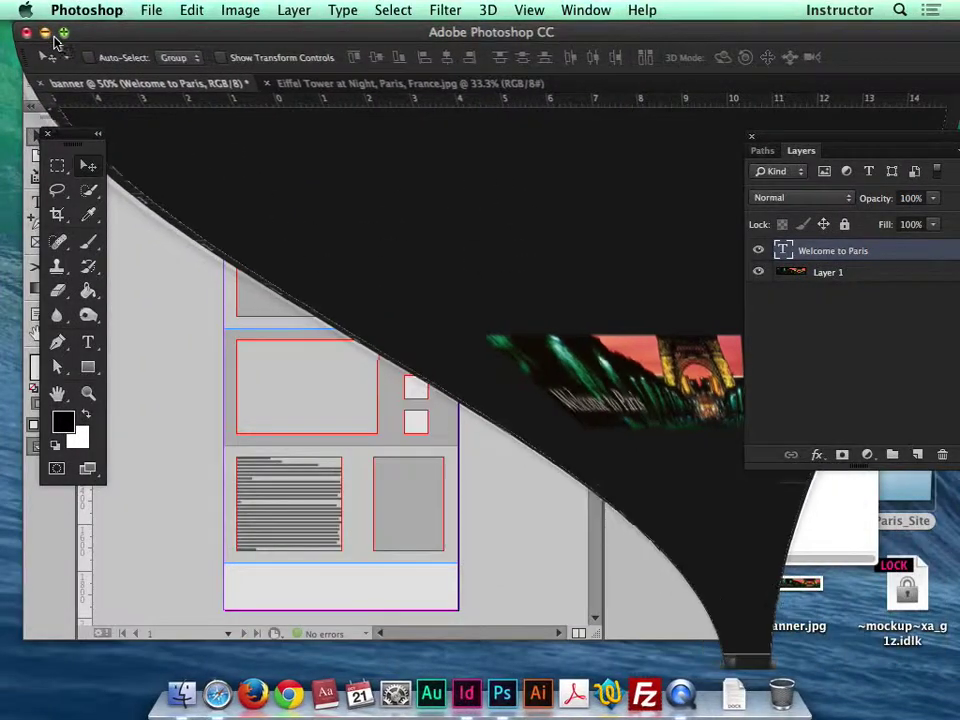
click(467, 184)
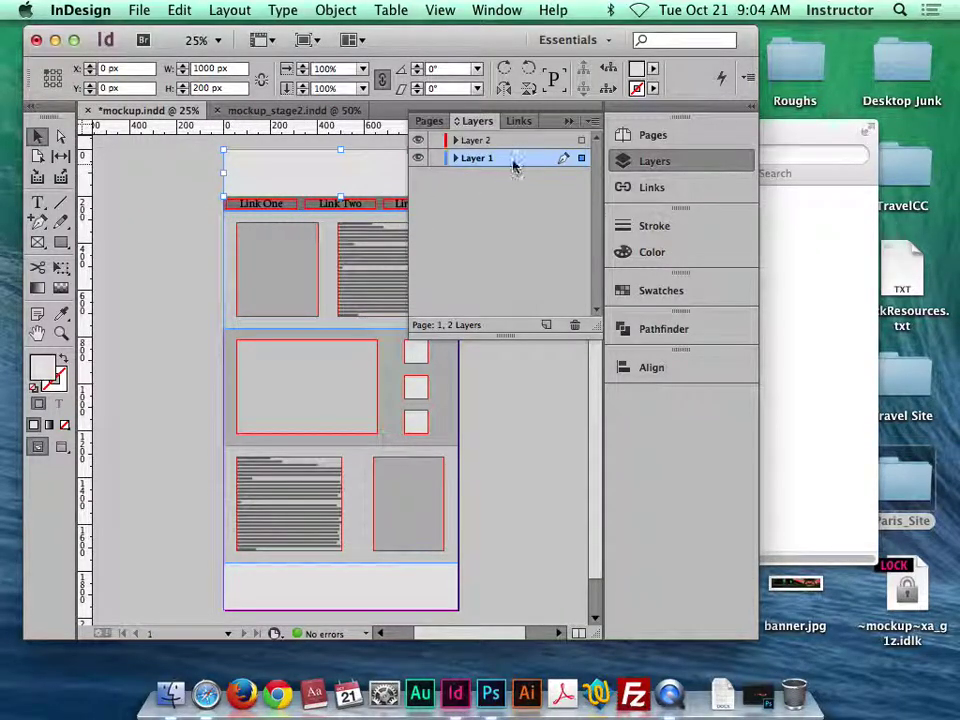
click(568, 121)
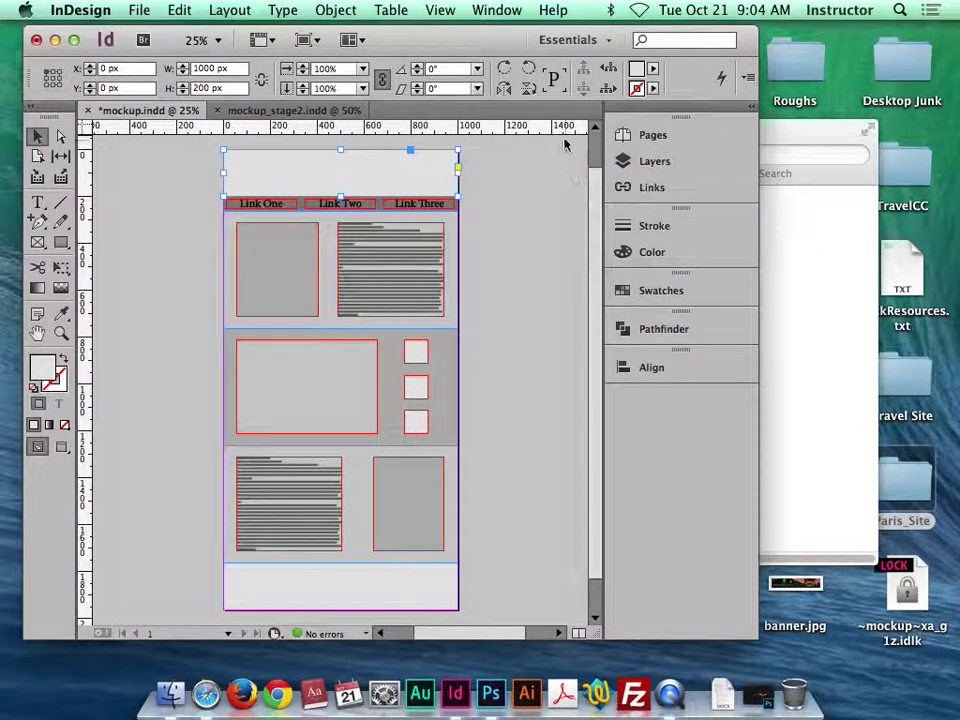
Shrink the InDesign window and the Finder images window and arrange them so the Desktop is exposed.
drag(756, 636, 548, 636)
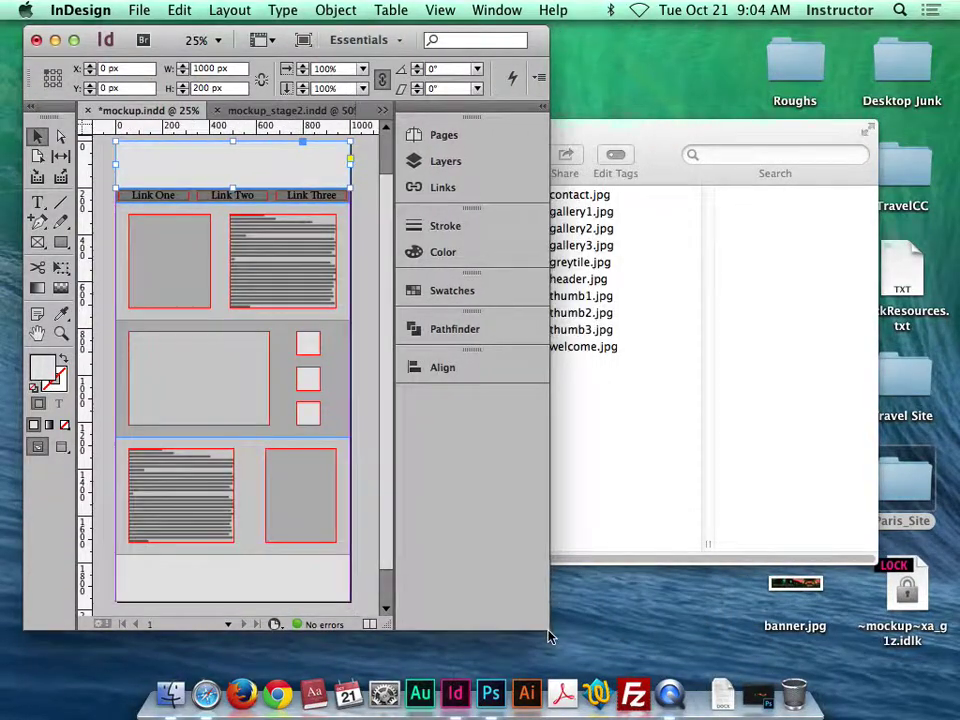
click(664, 525)
drag(627, 136, 464, 37)
drag(718, 464, 503, 303)
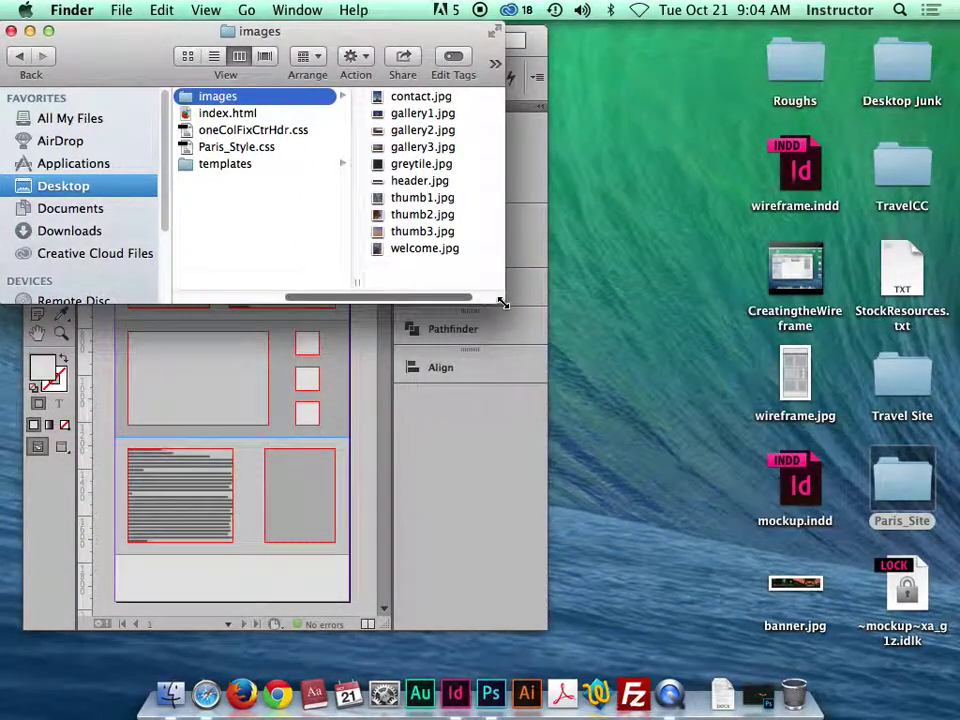
drag(289, 30, 381, 30)
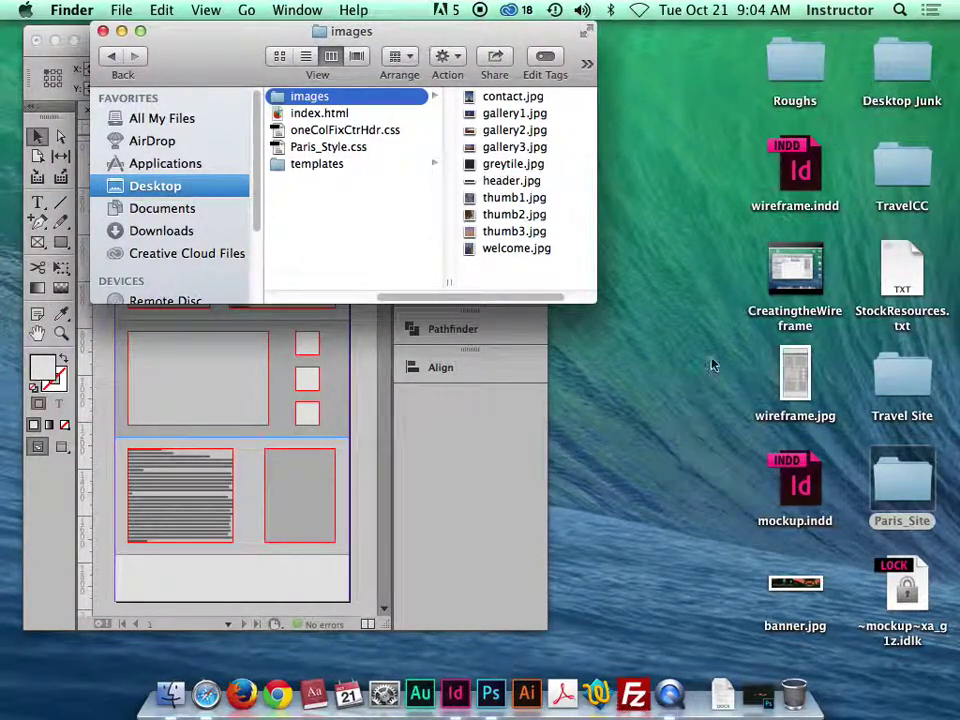
Create a folder named Paris_2 on the Desktop, move it clear of the windows and open it.
right_click(633, 410)
click(668, 416)
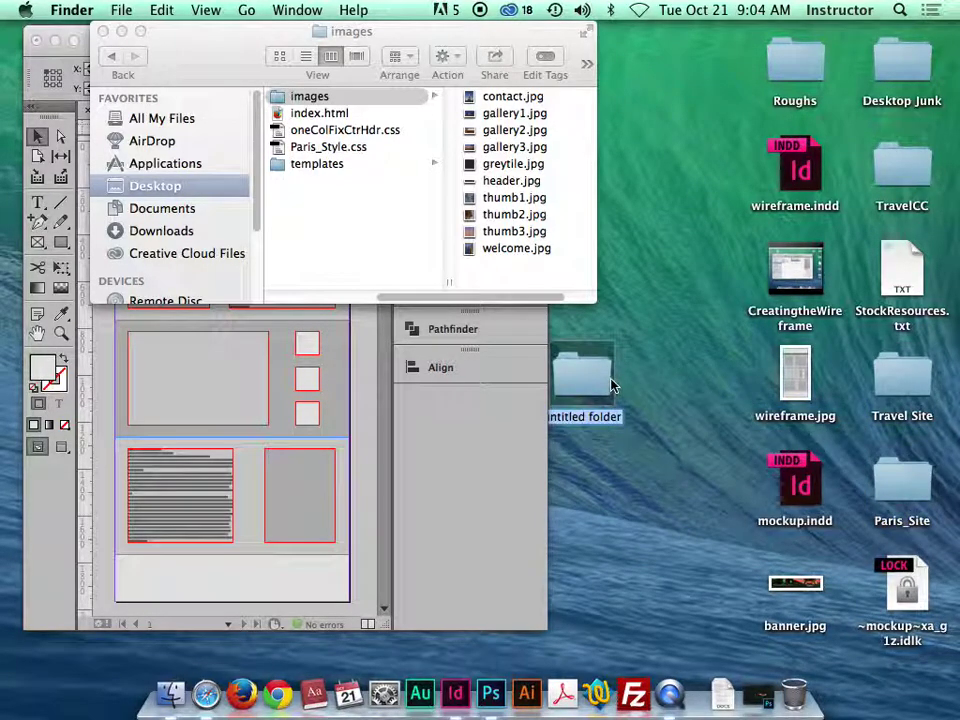
text(Paris_2)
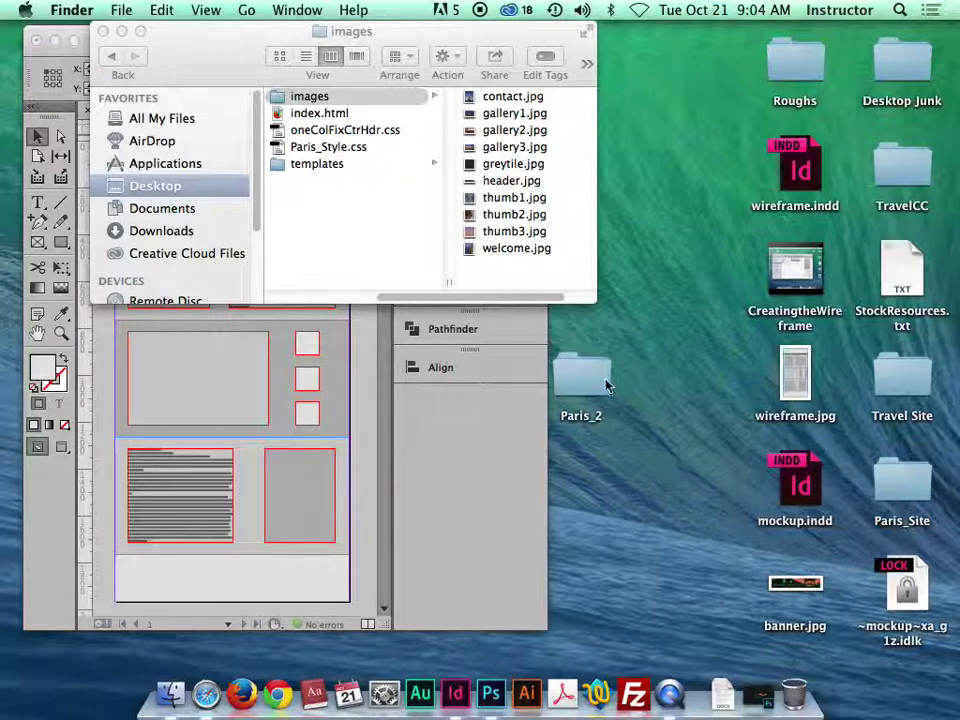
drag(606, 383, 700, 398)
double_click(692, 385)
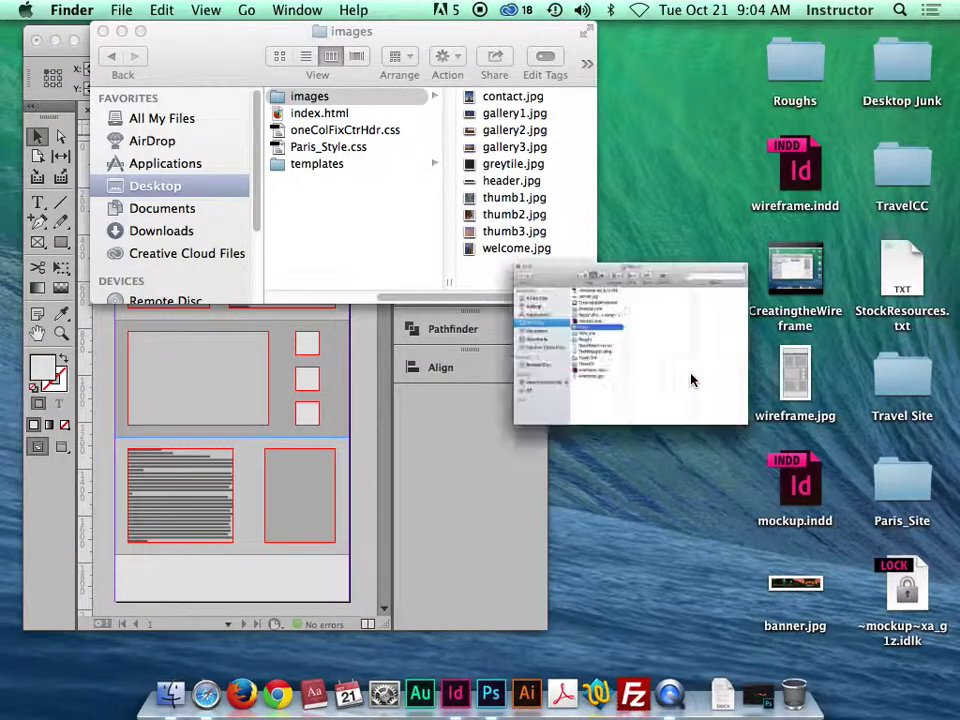
Create an images subfolder in Paris_2 and move banner.jpg from the Desktop into it.
right_click(520, 272)
click(549, 281)
text(images)
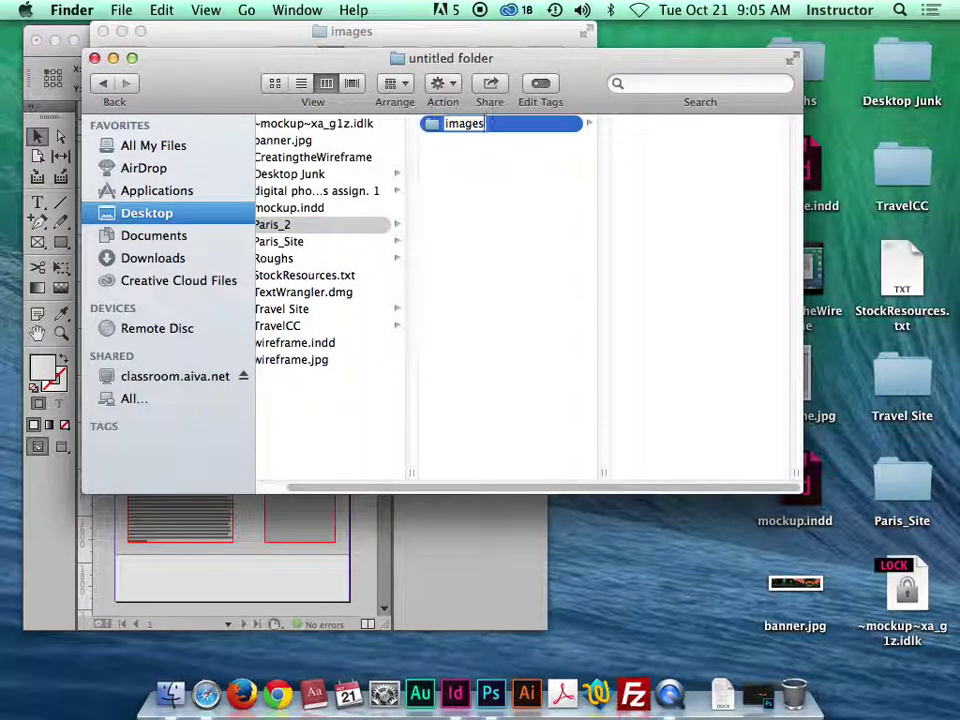
key(Return)
click(500, 124)
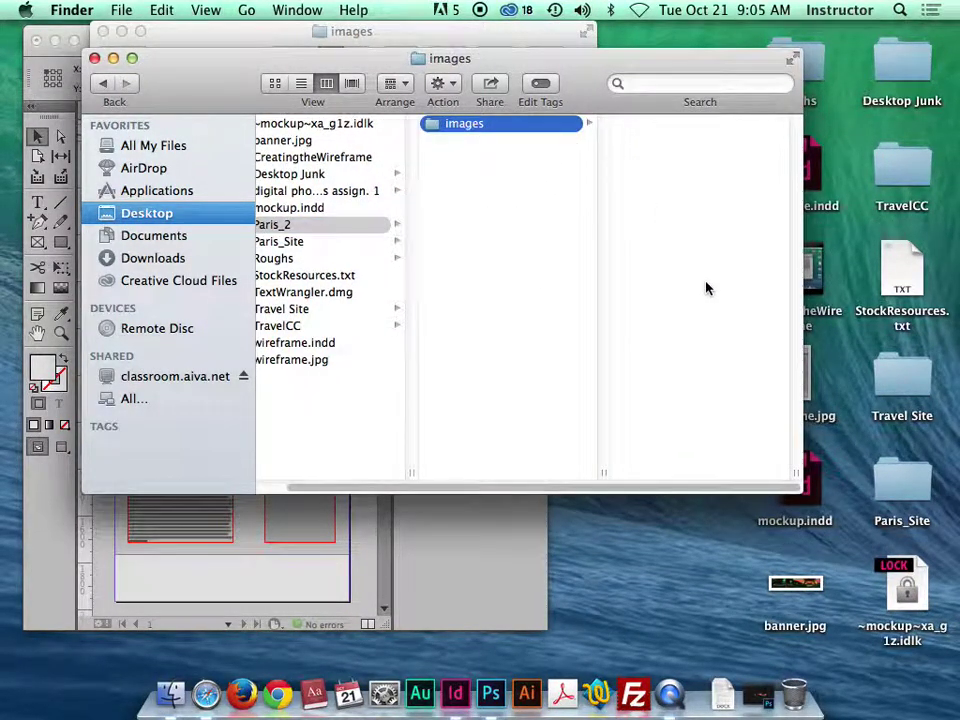
drag(796, 578, 731, 380)
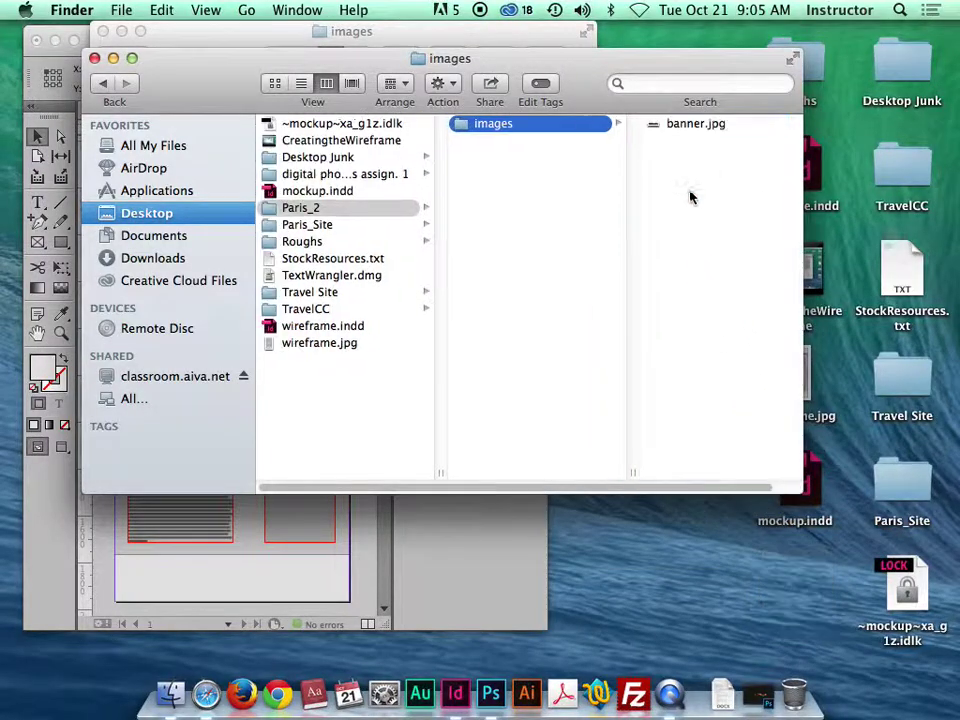
Create a templates subfolder in Paris_2 and move wireframe.jpg and wireframe.indd from the Desktop into it.
click(568, 381)
right_click(560, 283)
click(585, 289)
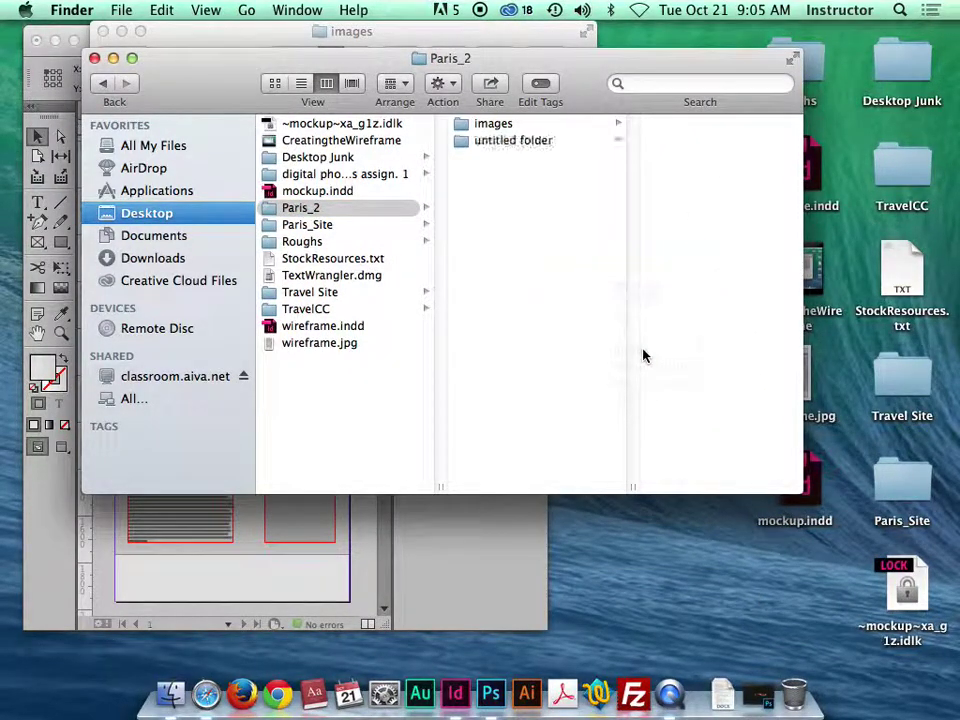
text(templates)
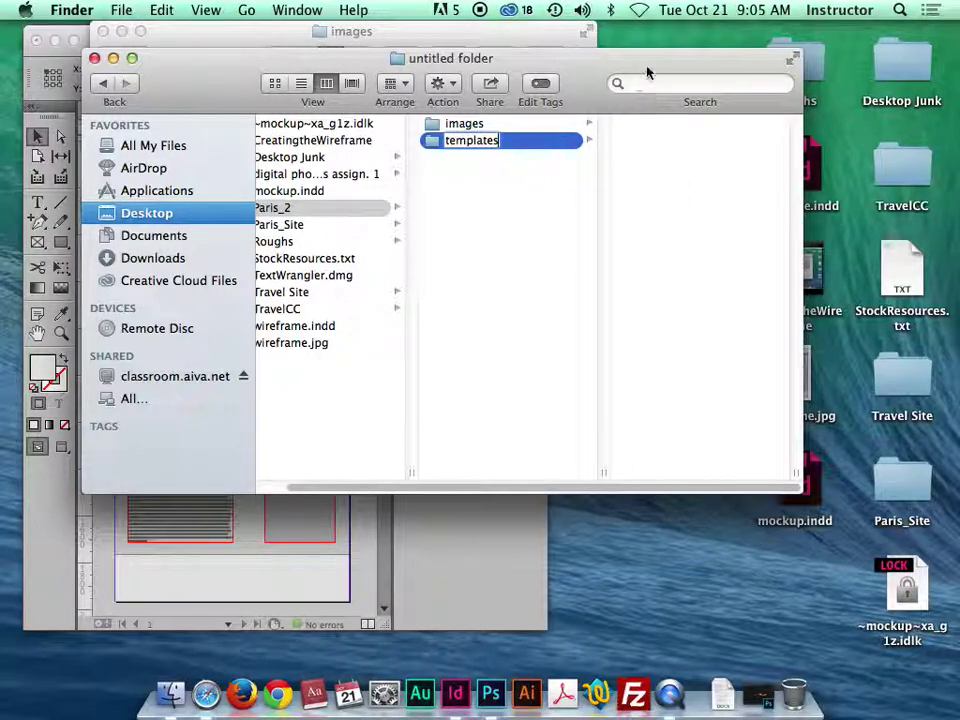
drag(649, 73, 545, 72)
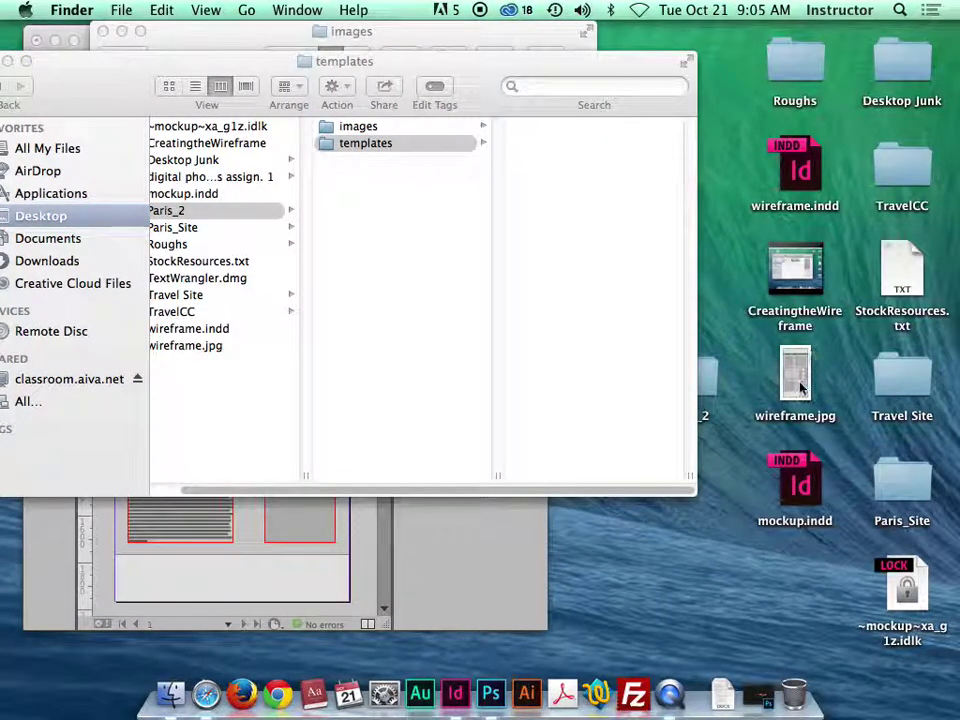
drag(797, 386, 610, 234)
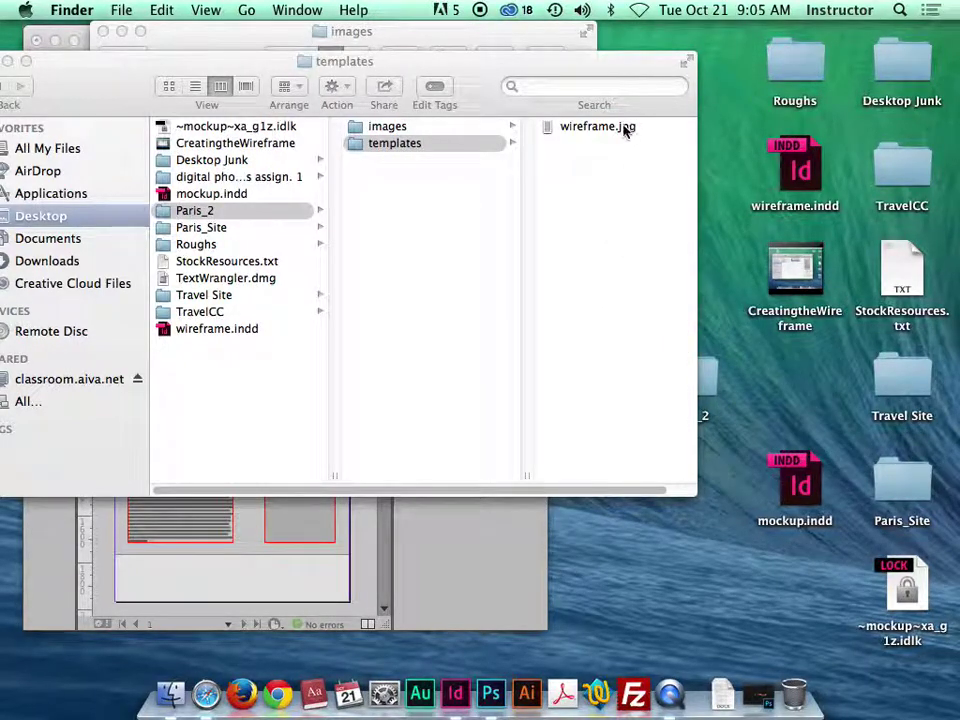
drag(790, 178, 606, 210)
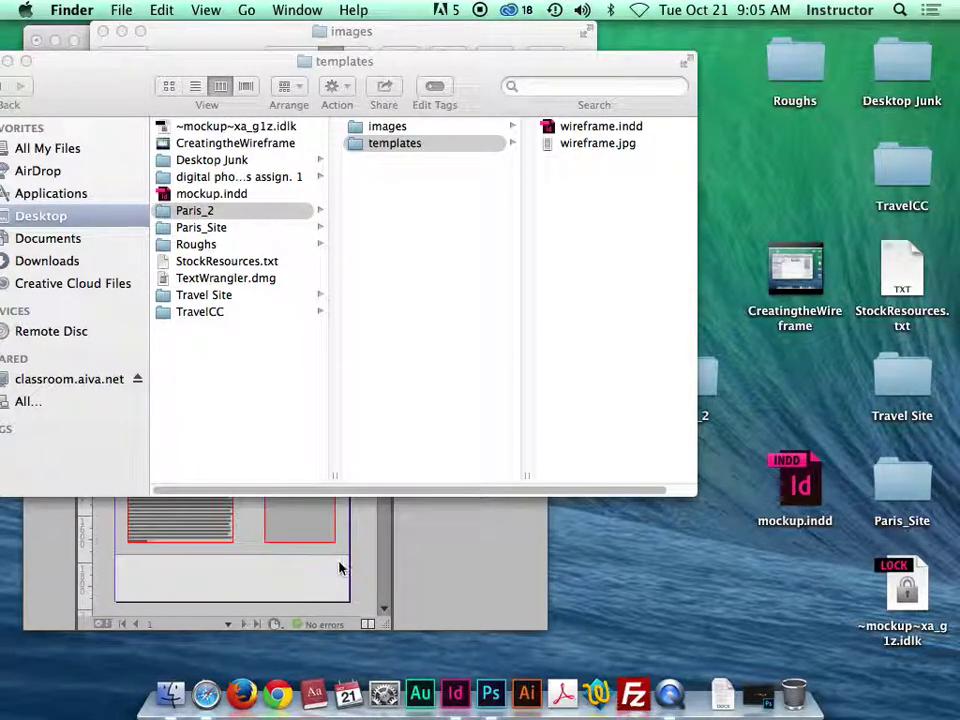
Copy all the pictures, contact.jpg through welcome.jpg, from the Paris_Site images folder into the Paris_2 images folder.
click(392, 141)
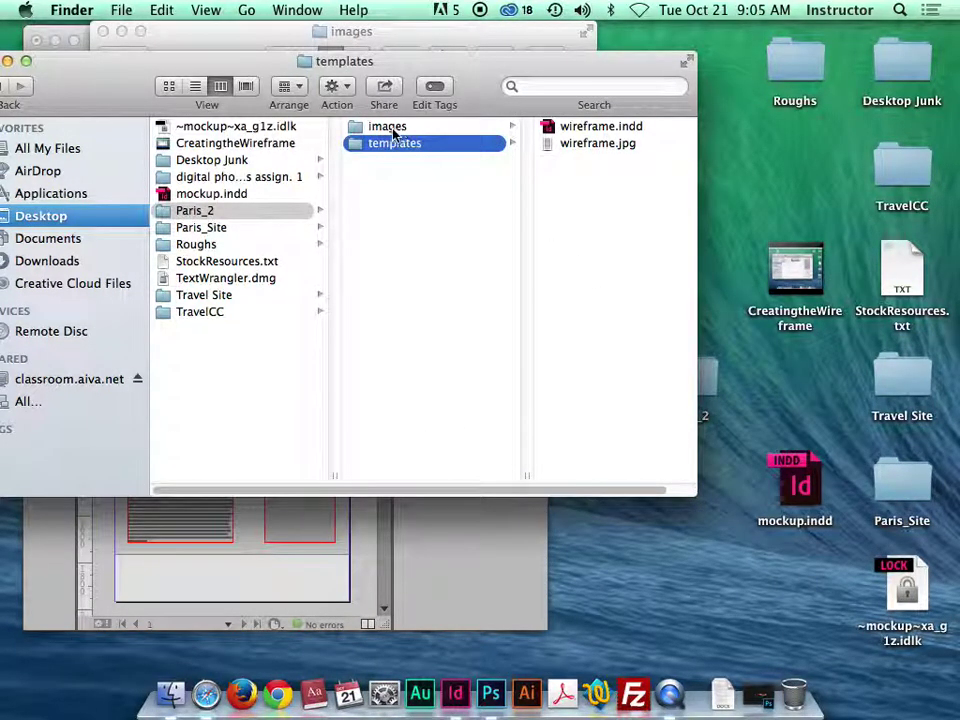
click(410, 128)
drag(390, 72, 455, 83)
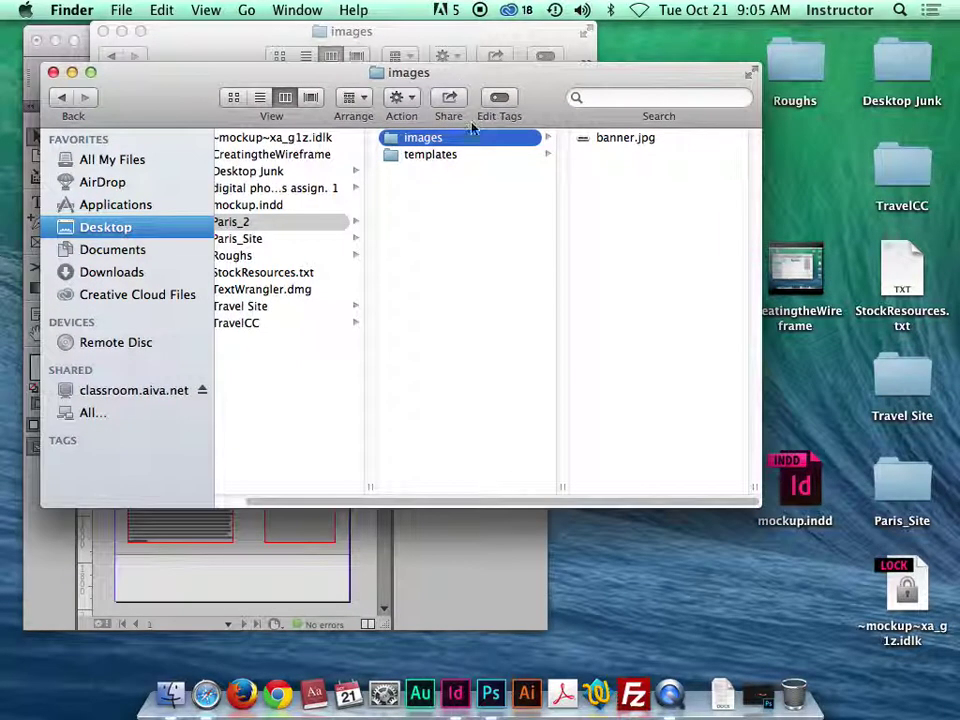
click(253, 243)
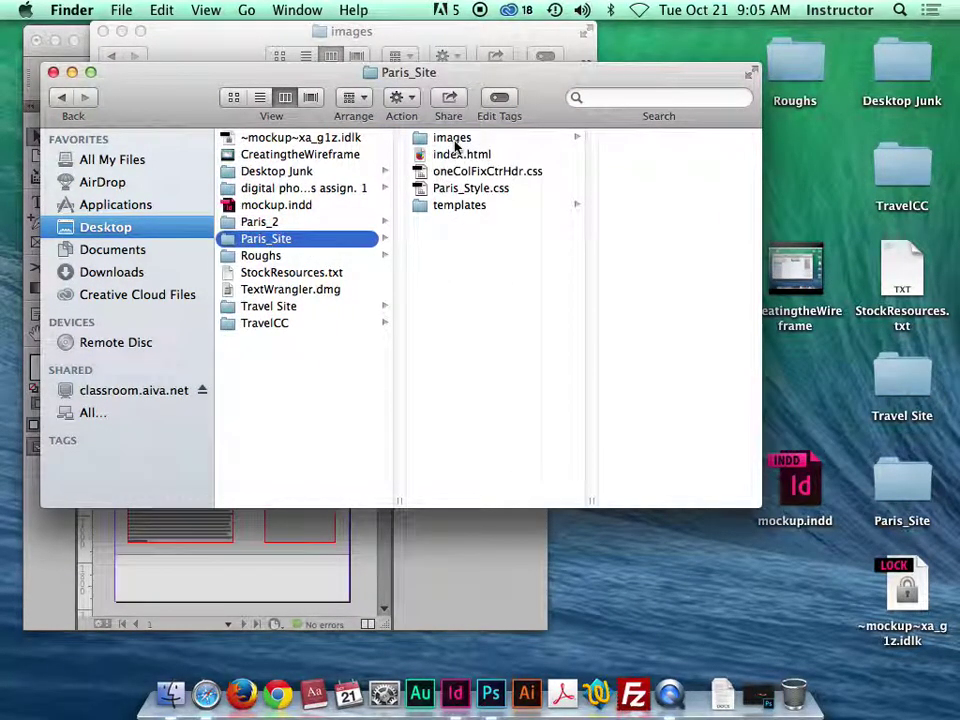
click(452, 138)
click(606, 138)
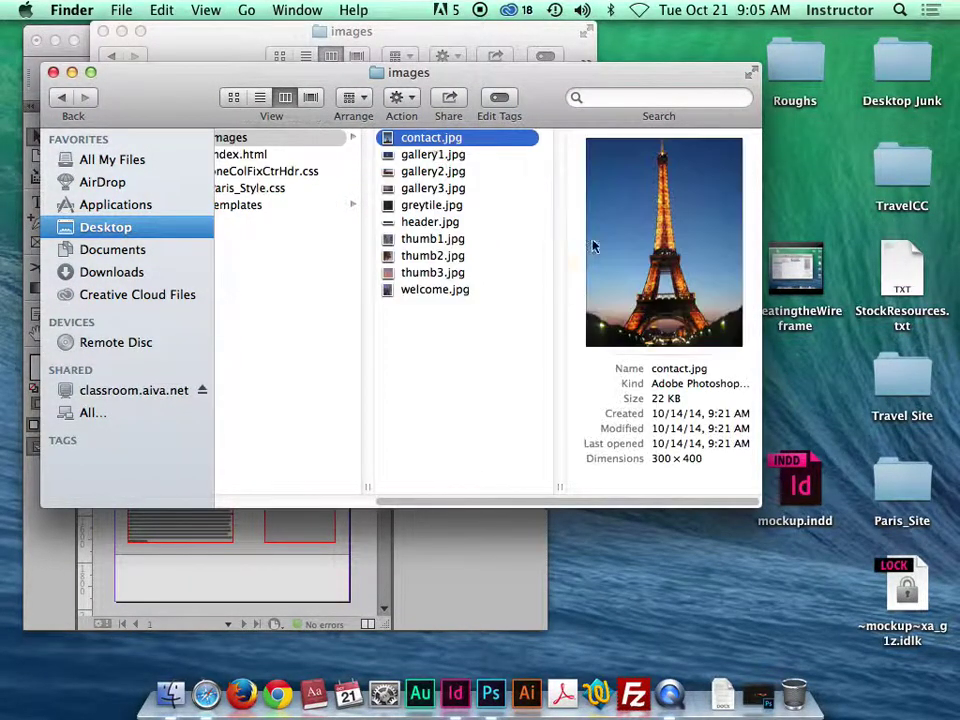
shift+click(463, 290)
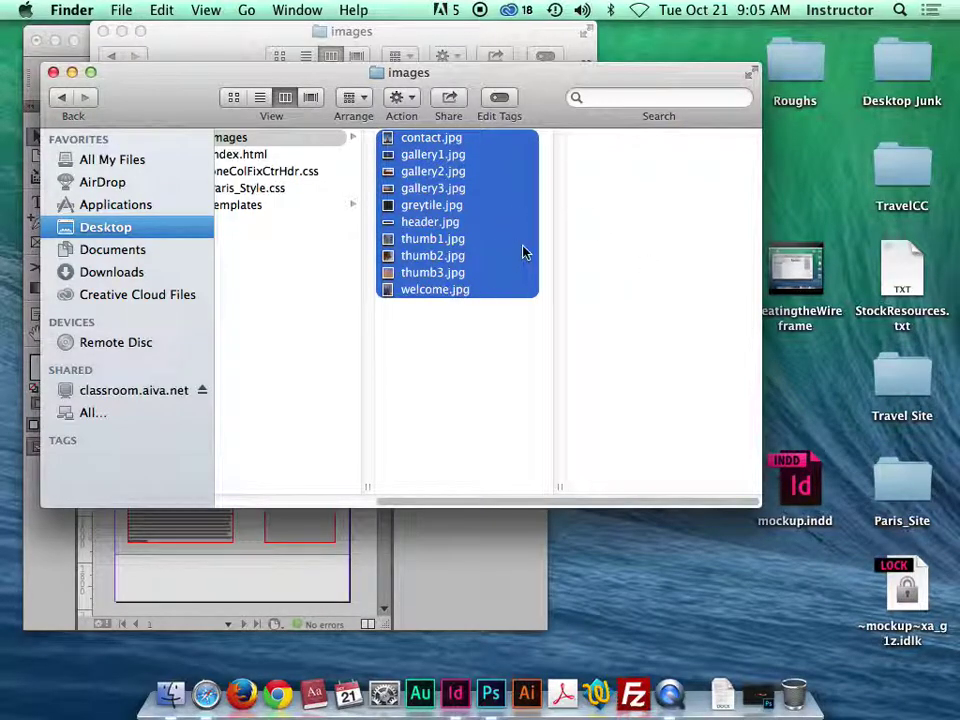
key(super+c)
click(270, 222)
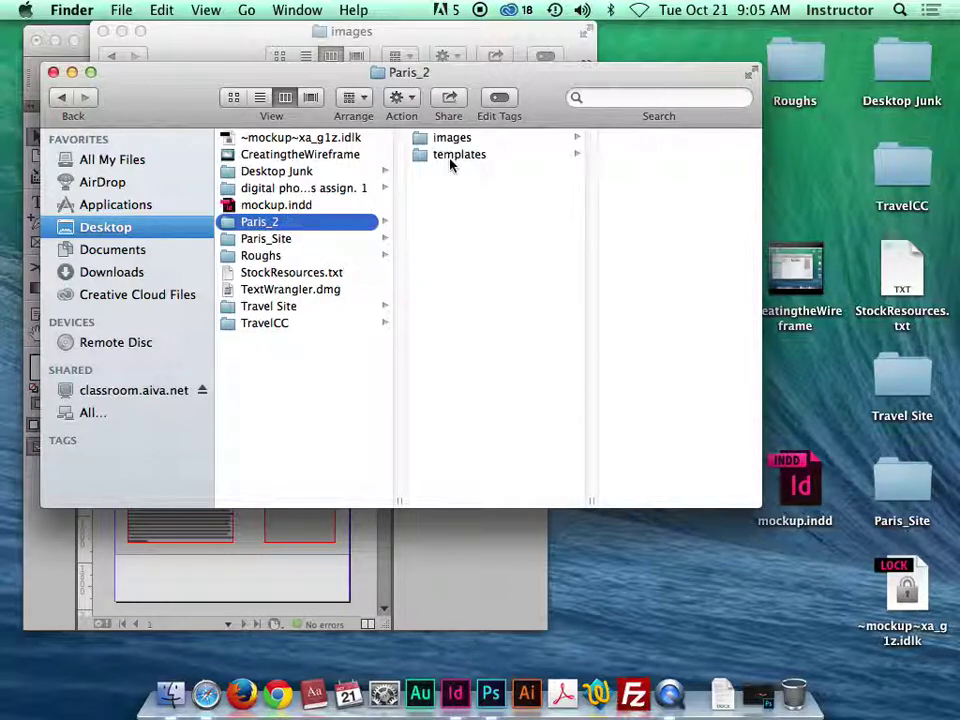
click(450, 140)
key(super+v)
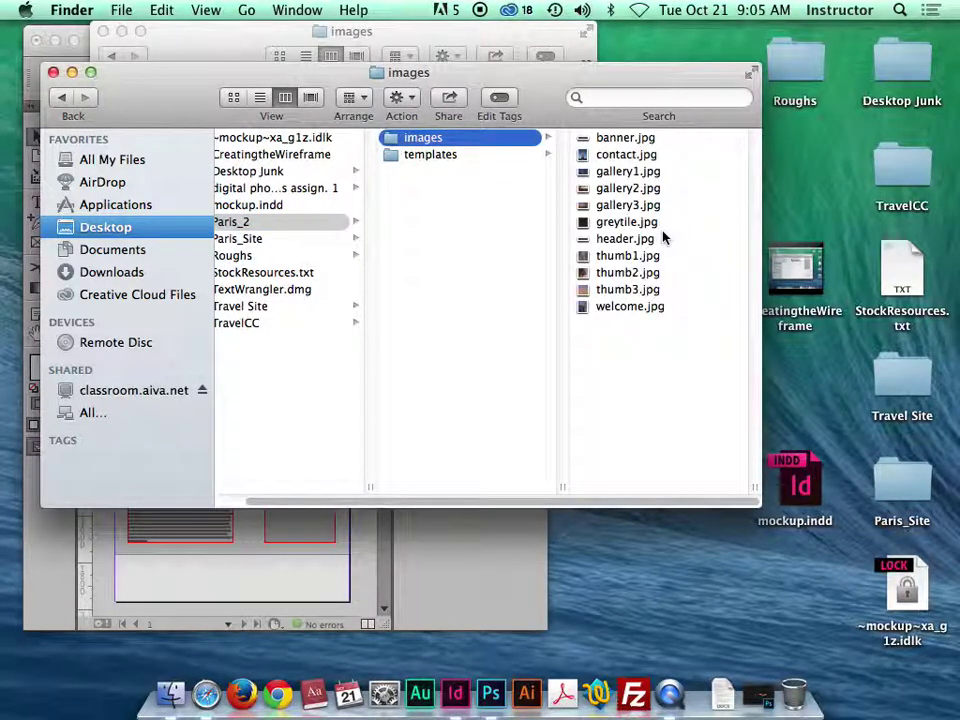
Preview the copied pictures with Quick Look, from contact.jpg through header.jpg.
click(600, 156)
key(space)
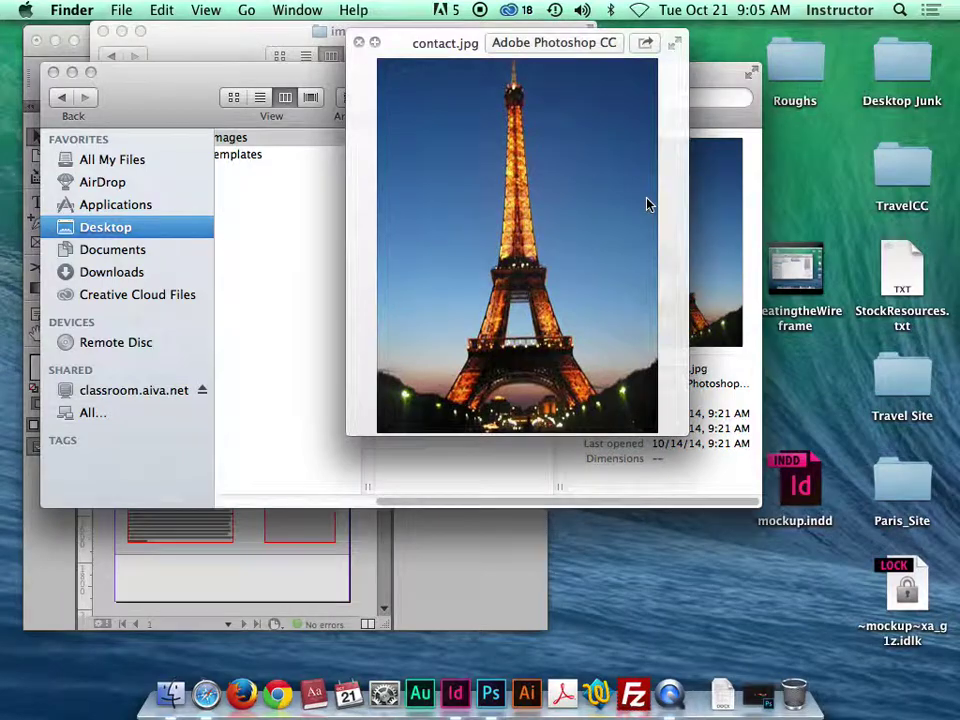
key(Down)
key(Down)
key(Down)
key(Down)
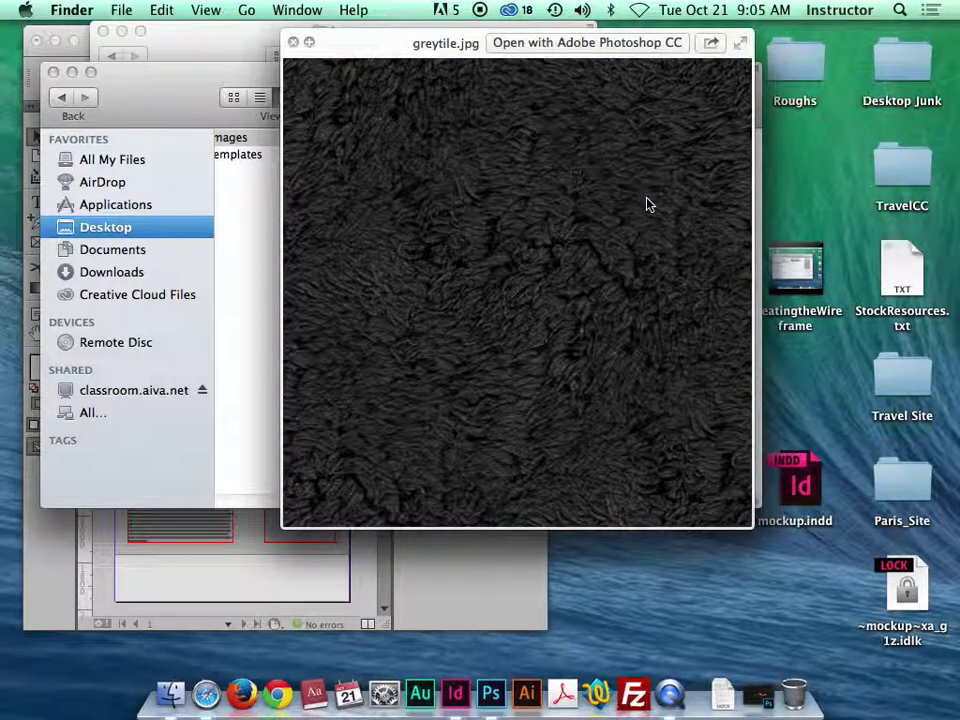
key(Down)
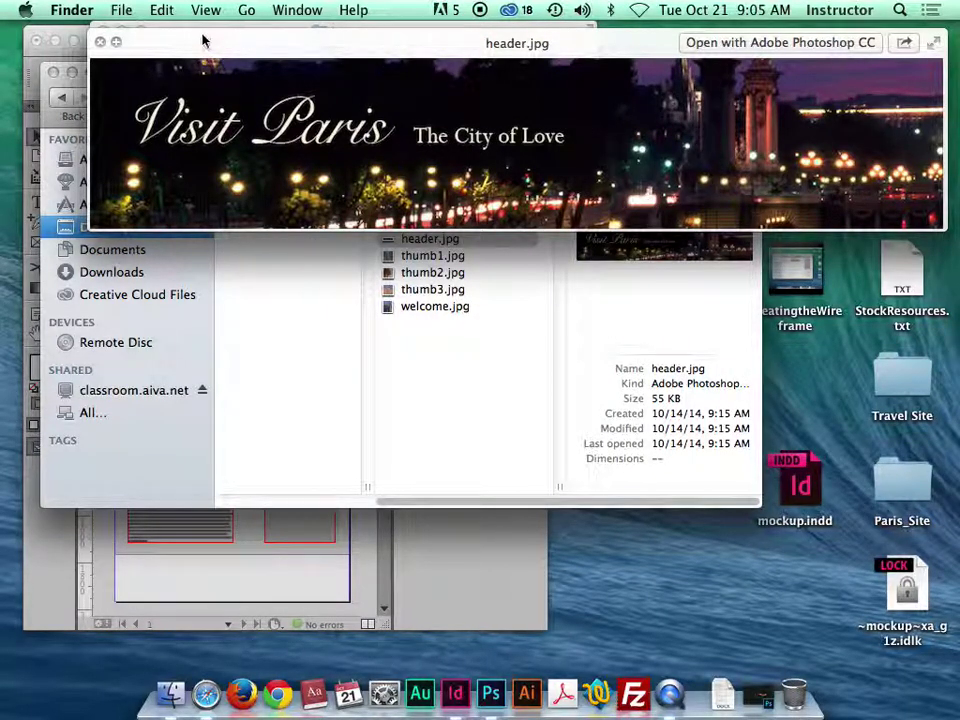
click(101, 44)
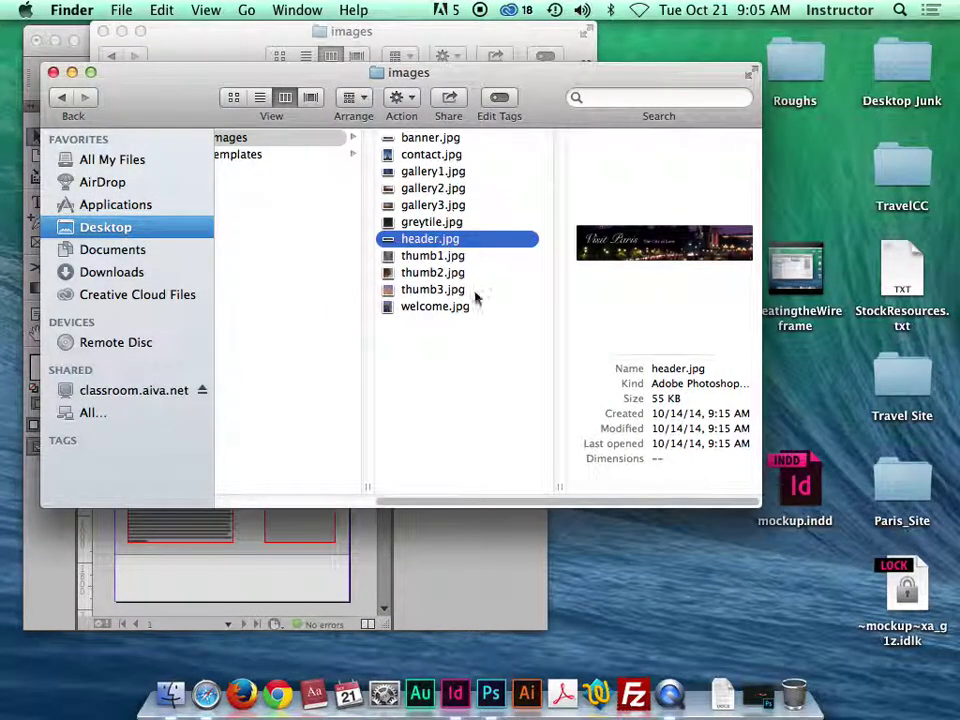
Close both Finder windows and switch to InDesign, widening the mockup.indd window.
click(350, 173)
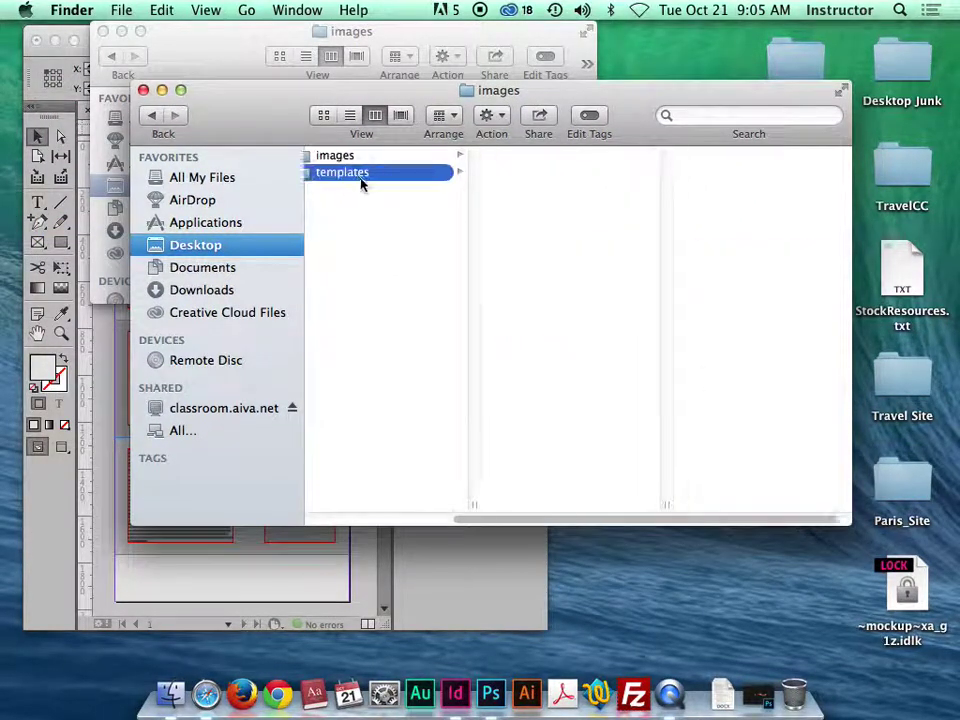
click(350, 156)
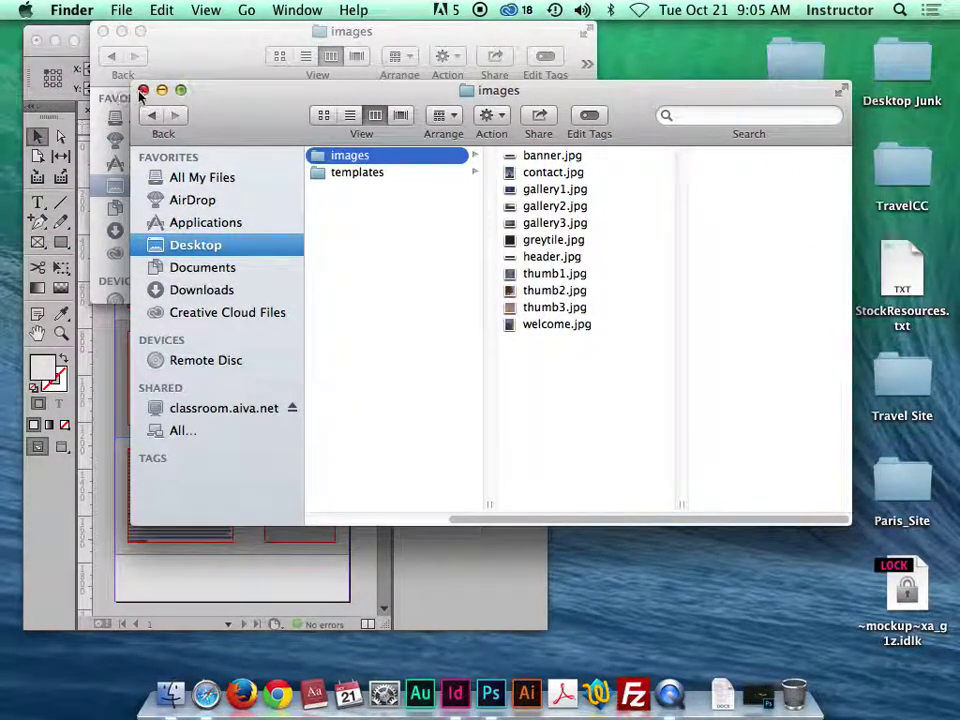
click(143, 91)
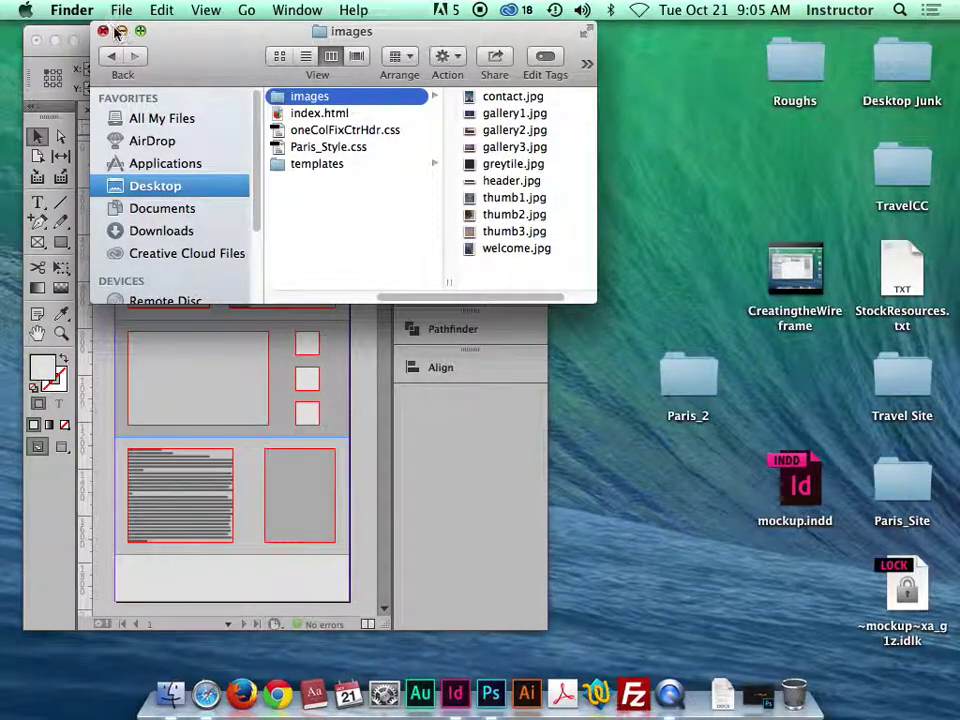
click(102, 32)
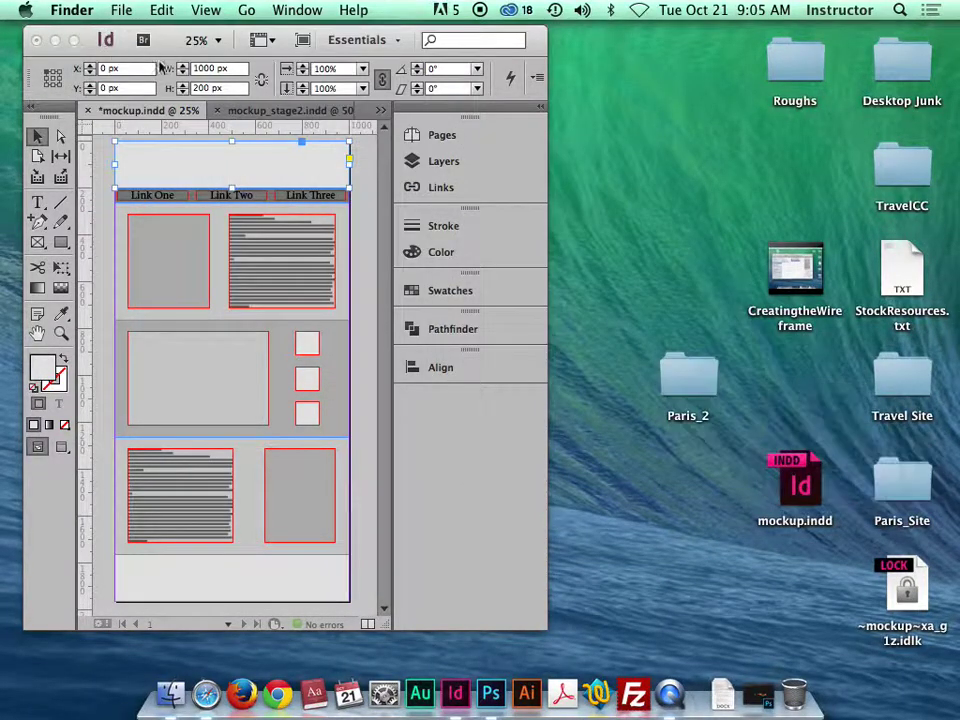
click(373, 223)
drag(548, 632, 912, 628)
click(664, 347)
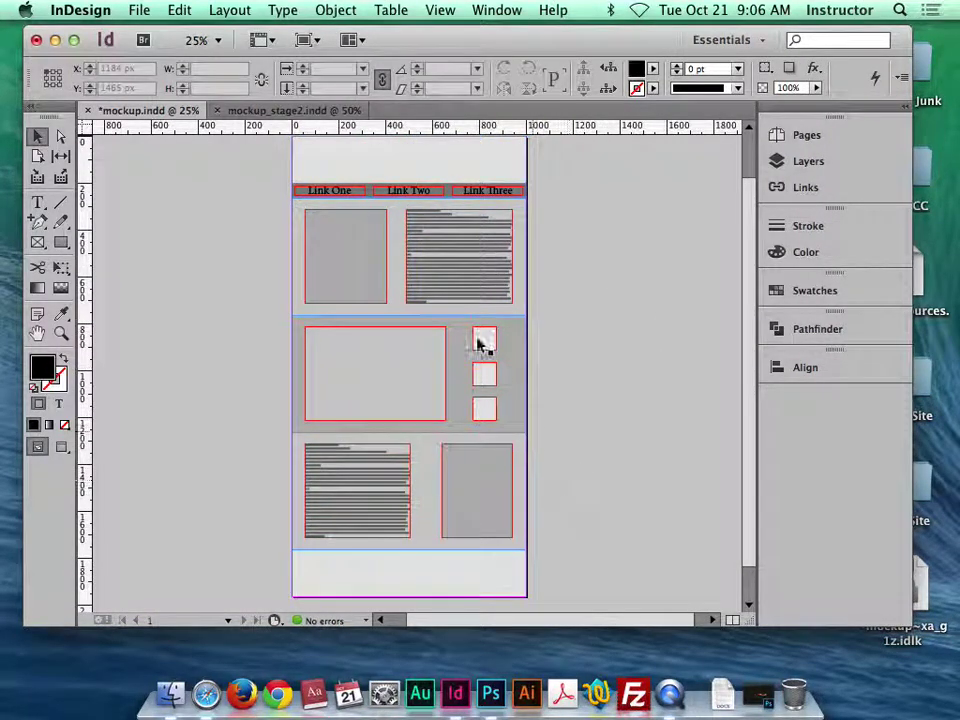
Place banner.jpg from the Paris_2 images folder into the 1000 x 200 px header frame of the mockup.
click(430, 160)
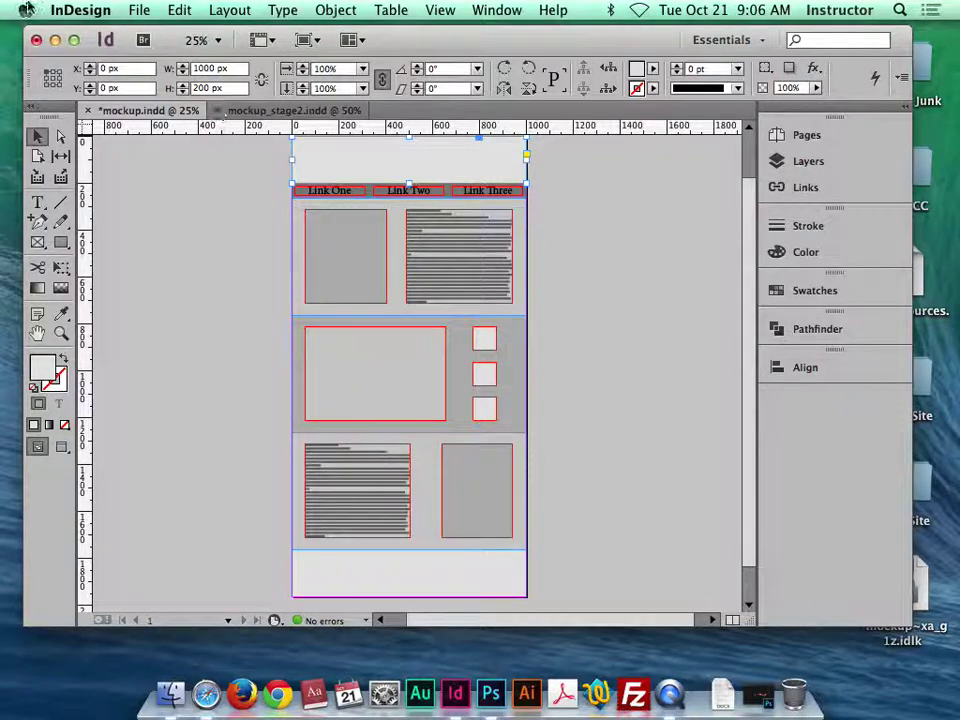
click(139, 10)
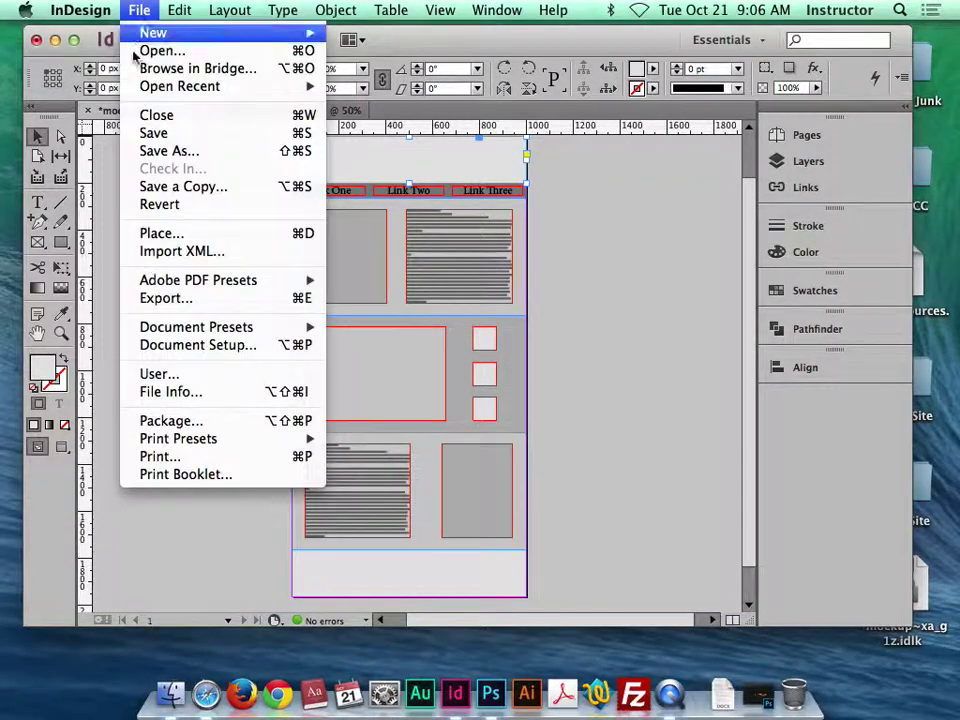
click(297, 235)
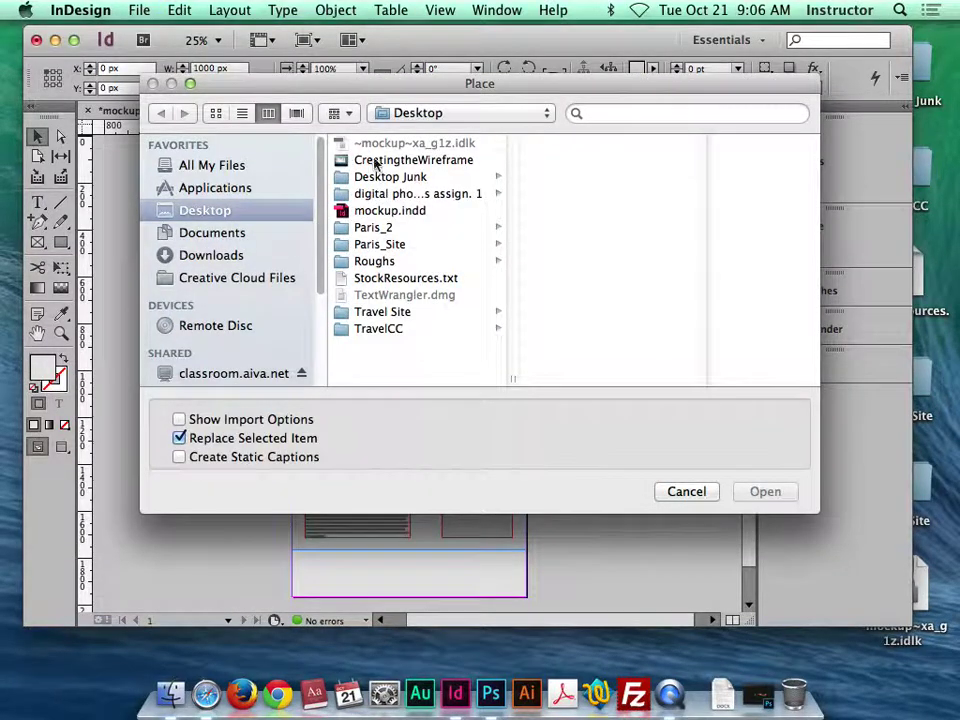
click(378, 229)
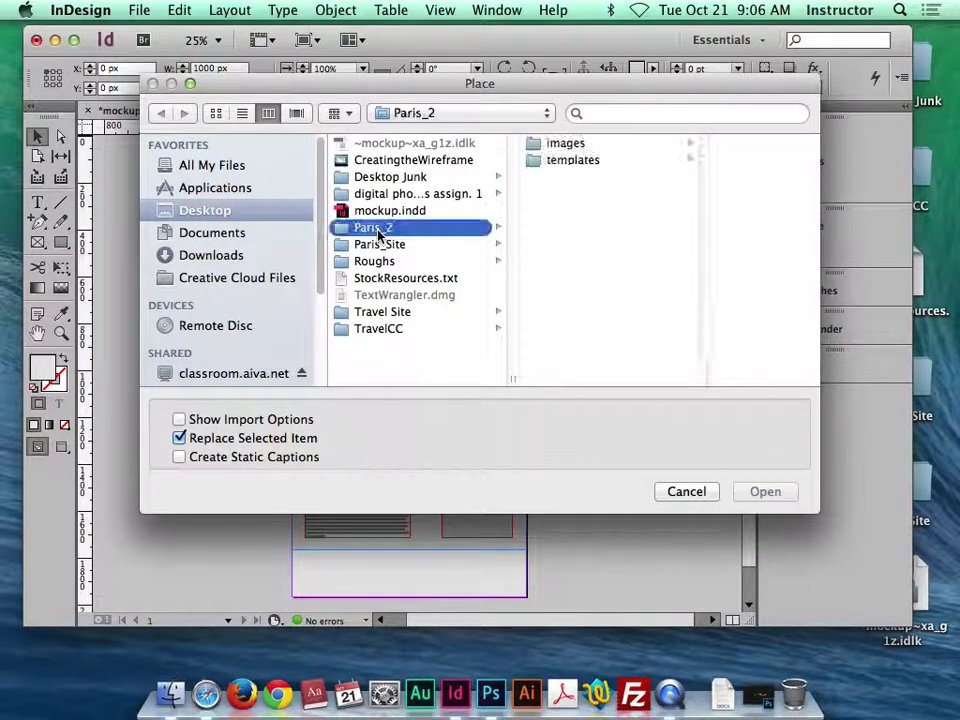
click(562, 145)
click(683, 145)
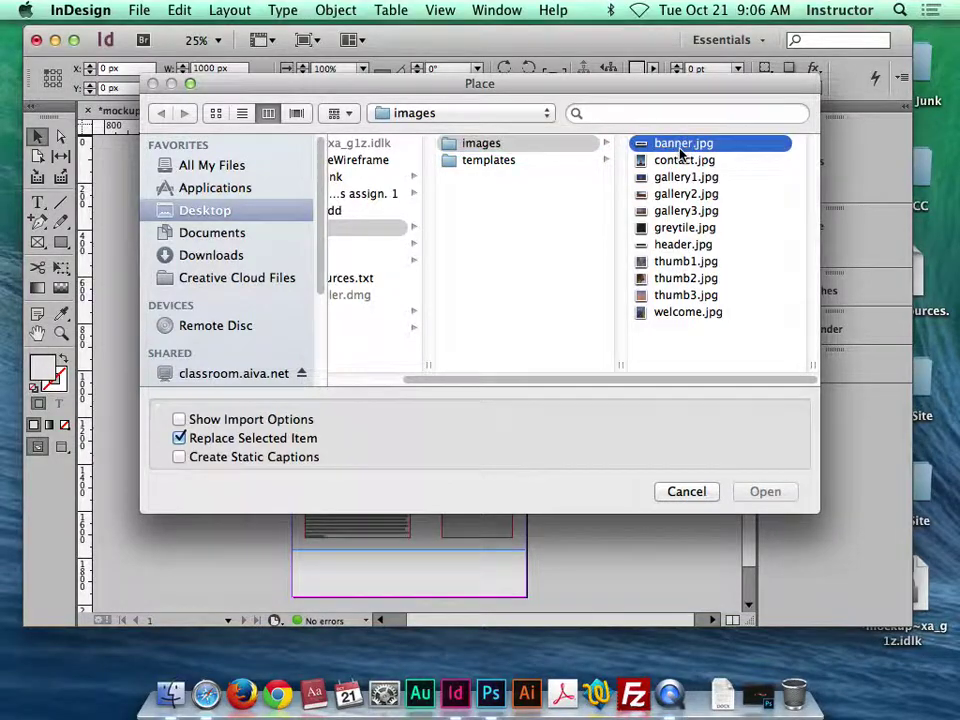
click(767, 491)
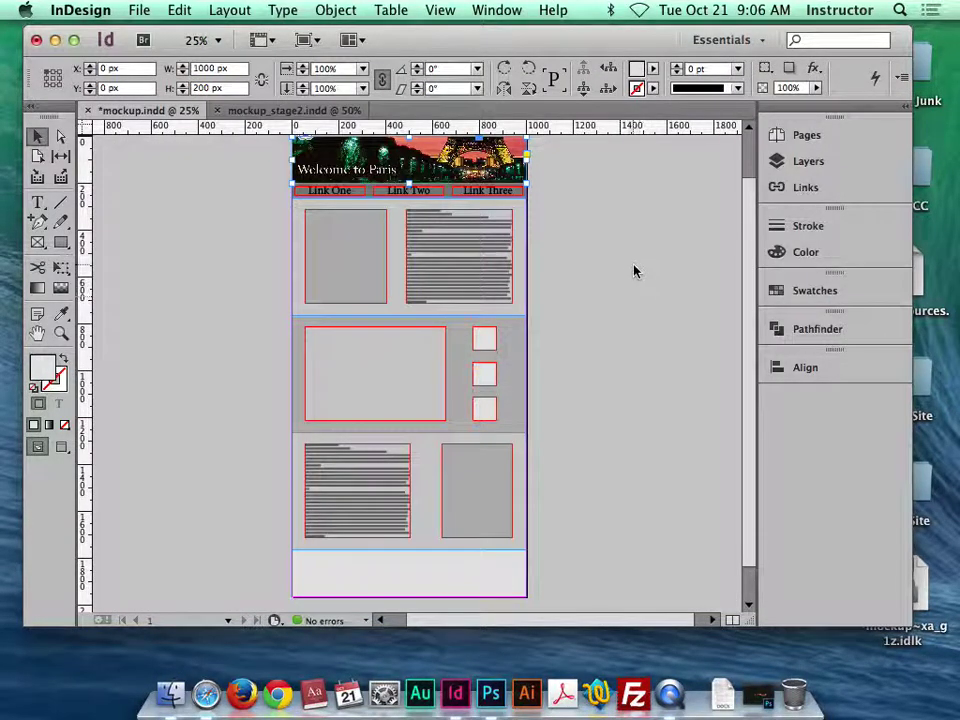
click(632, 272)
Place welcome.jpg from the images folder into the 350 x 400 px picture frame beside the first text block.
scroll(598, 300, down, 1)
scroll(574, 283, up, 2)
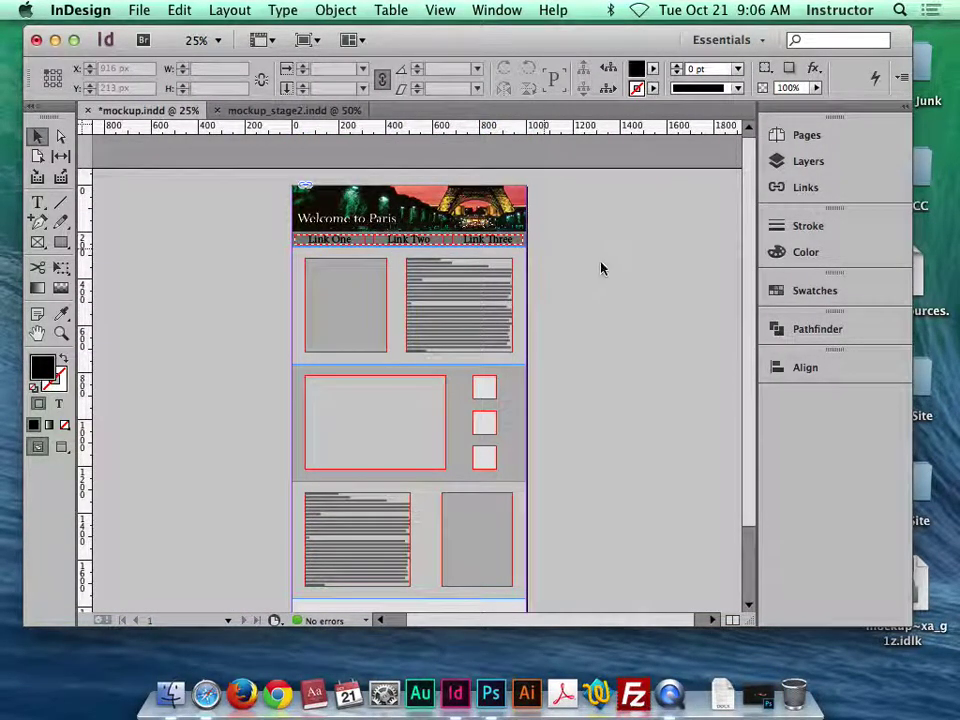
key(super+equal)
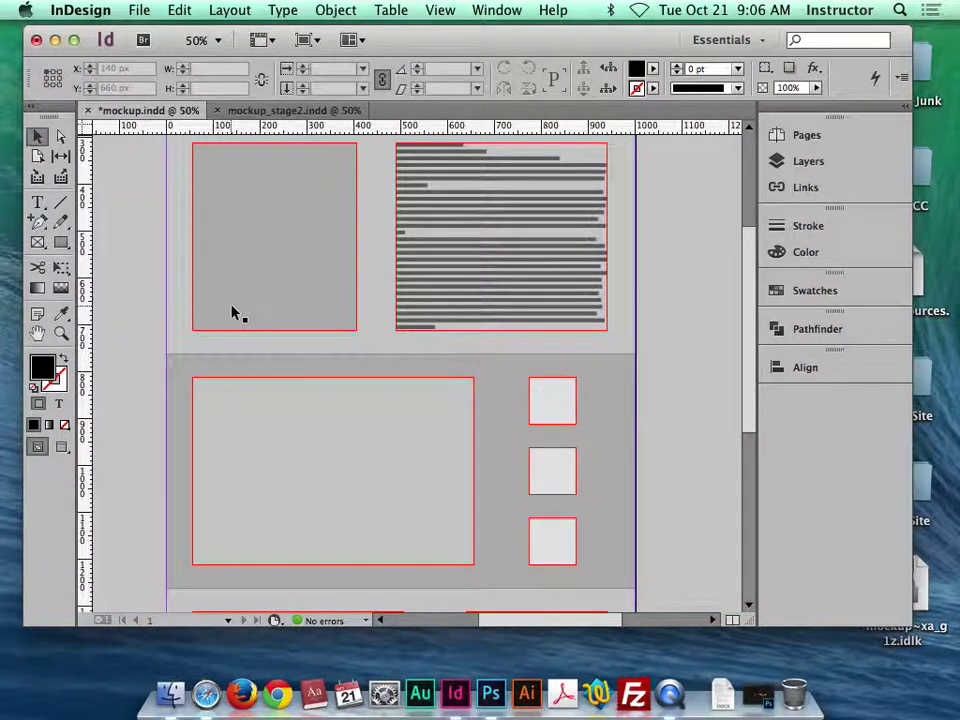
click(259, 255)
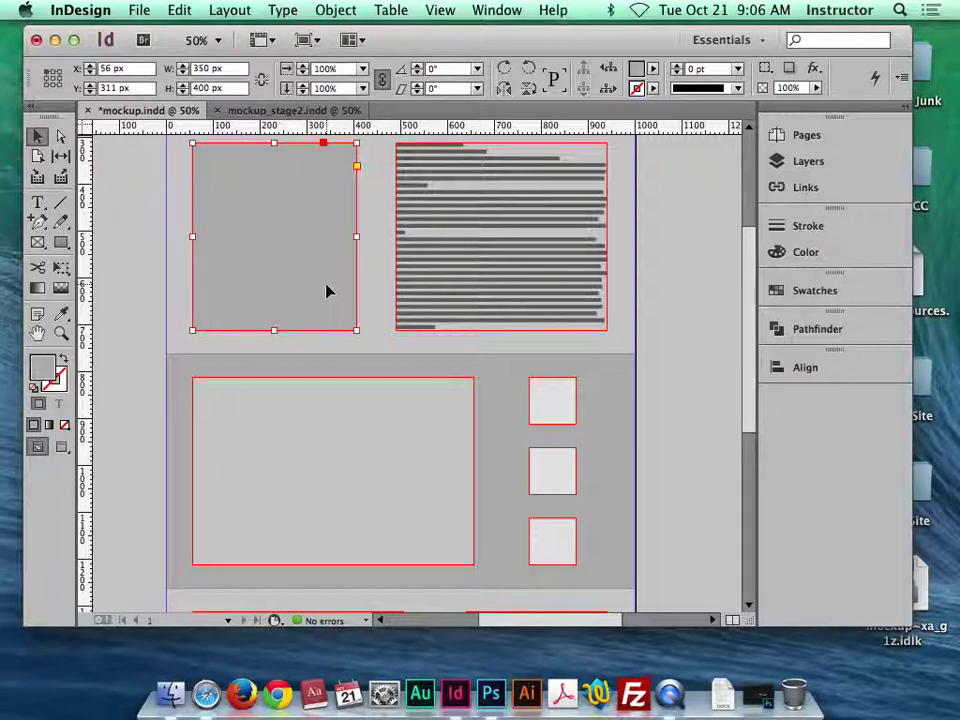
key(super+d)
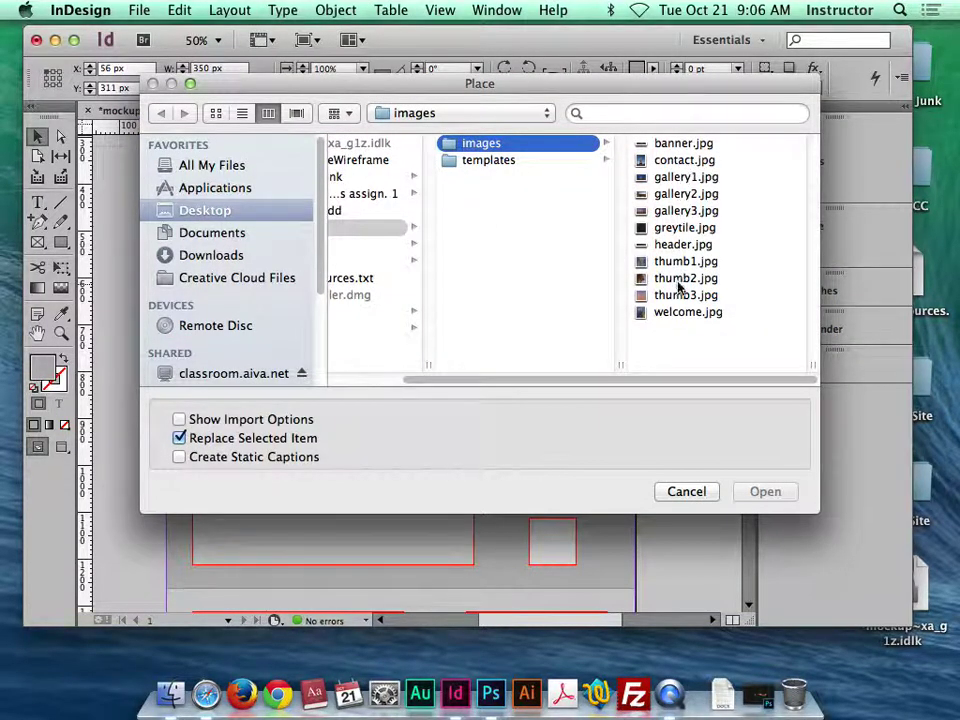
click(680, 316)
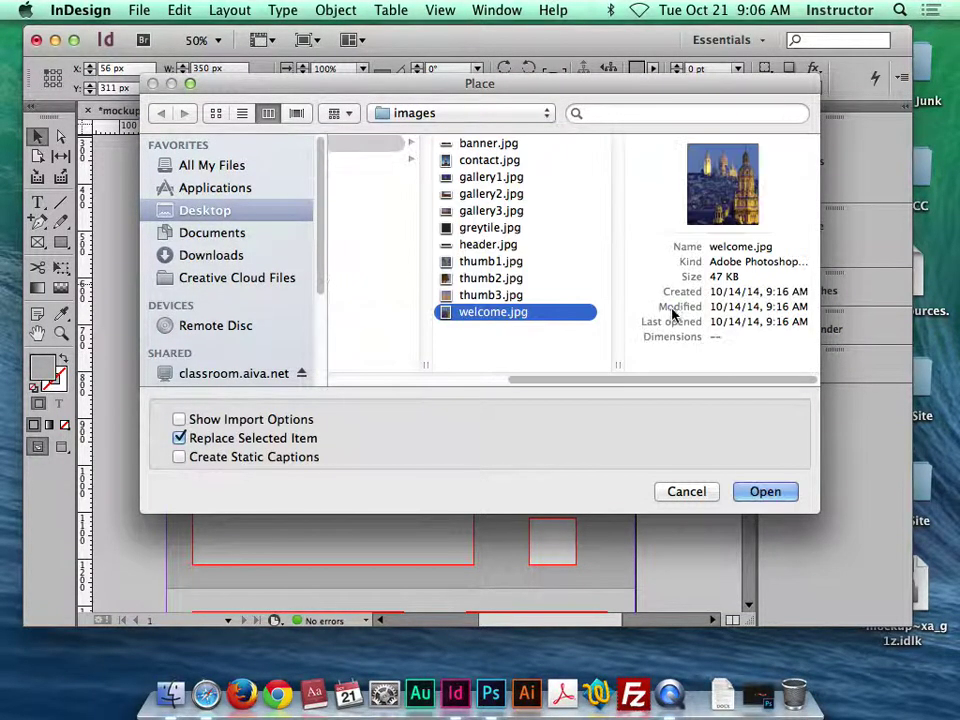
click(764, 492)
Browse the gallery pictures and place gallery1.jpg in the large 600 px wide frame of the middle section.
scroll(380, 400, down, 3)
click(376, 387)
key(super+d)
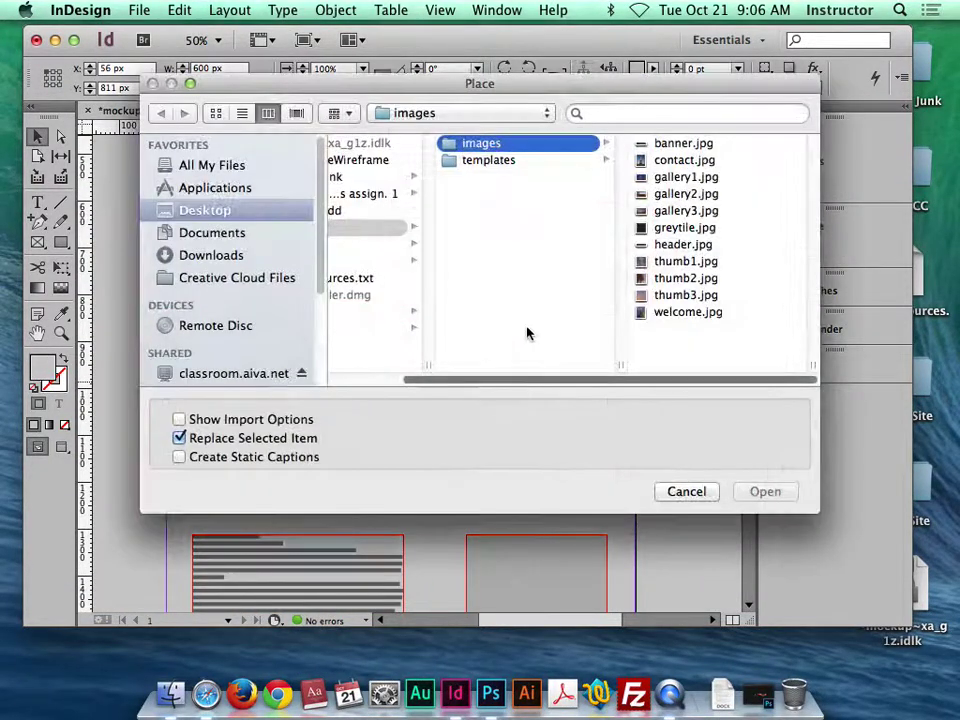
click(678, 178)
key(Down)
key(Down)
key(Up)
key(Up)
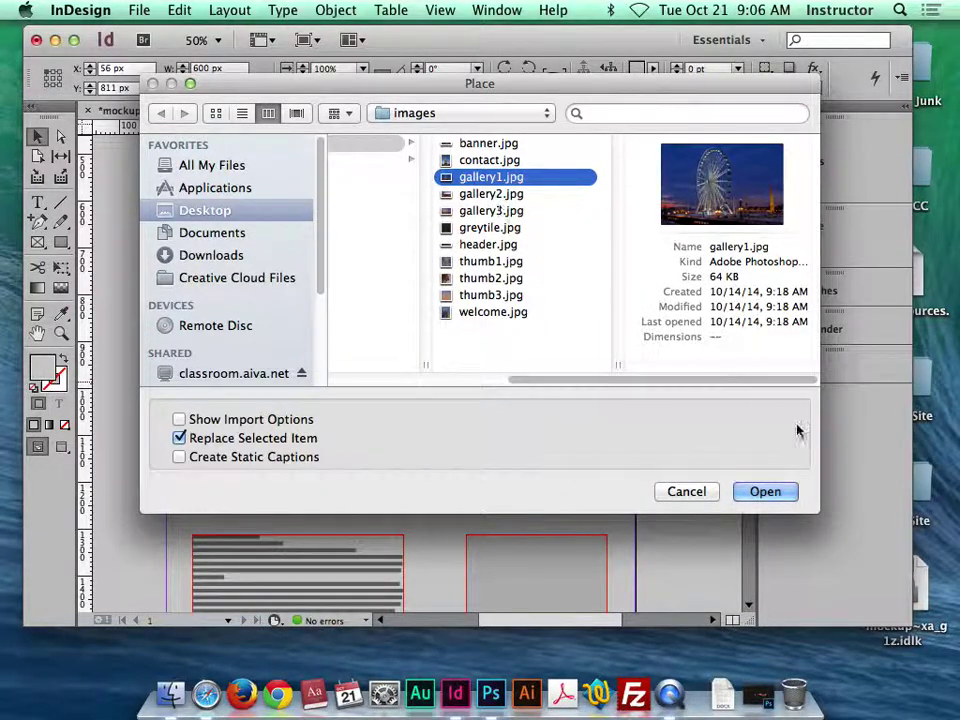
click(764, 491)
Select only the 300 x 400 px picture frame within its group using Direct Selection and place contact.jpg in it.
scroll(612, 392, down, 4)
click(555, 399)
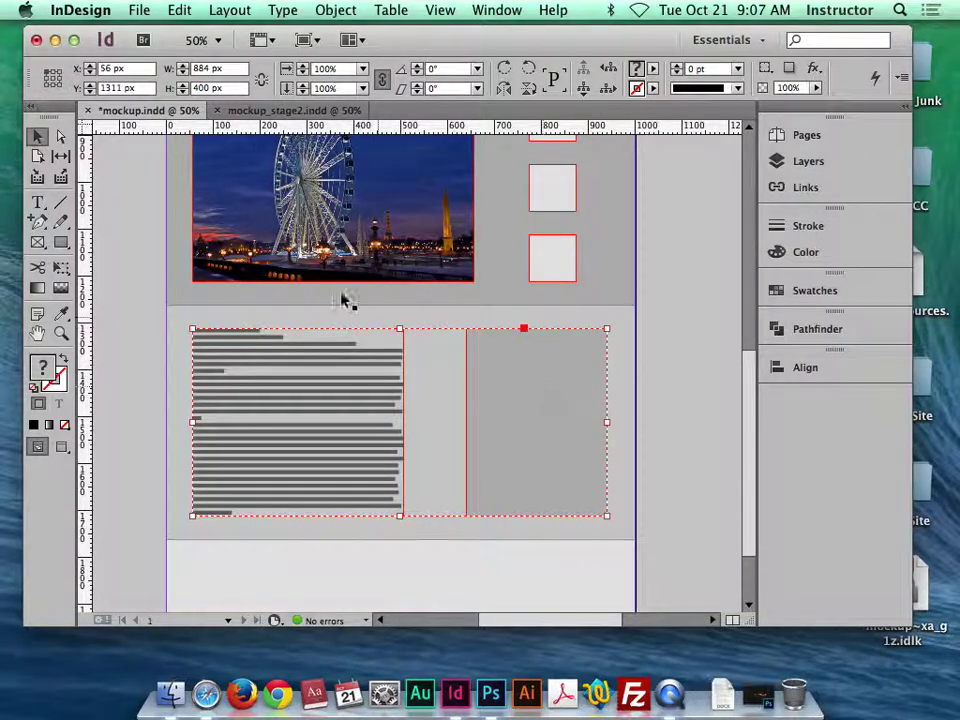
scroll(381, 326, up, 1)
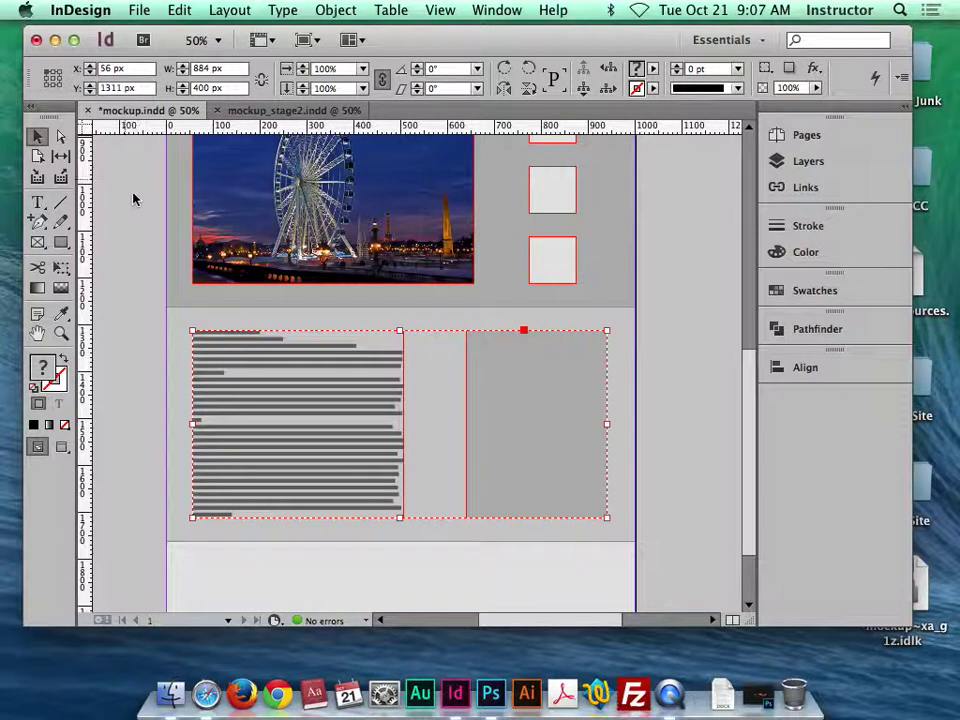
click(61, 137)
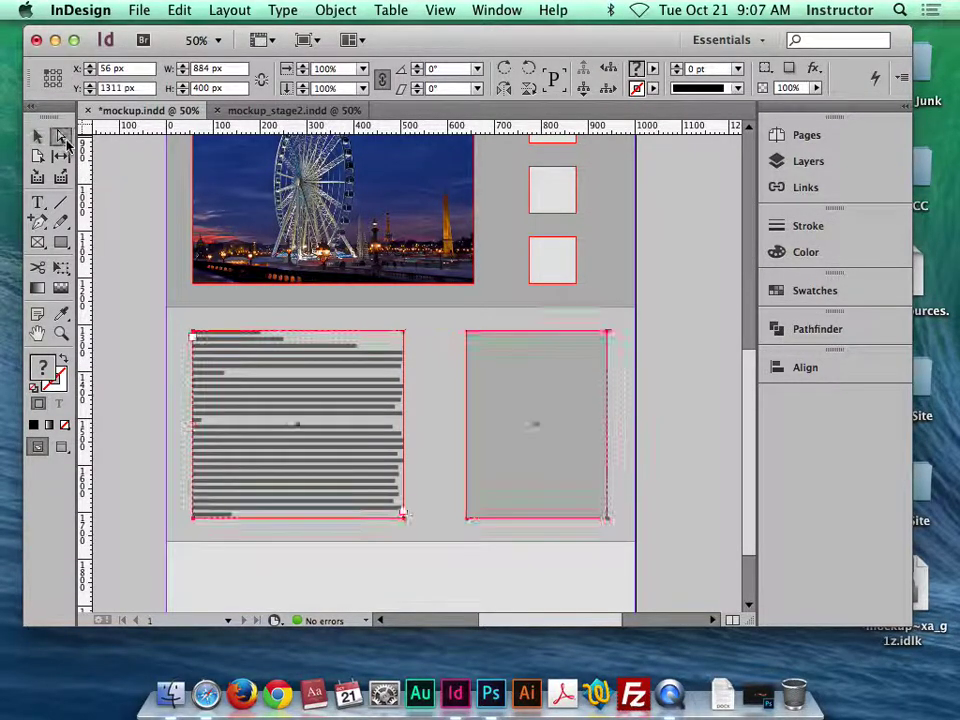
click(690, 399)
click(537, 406)
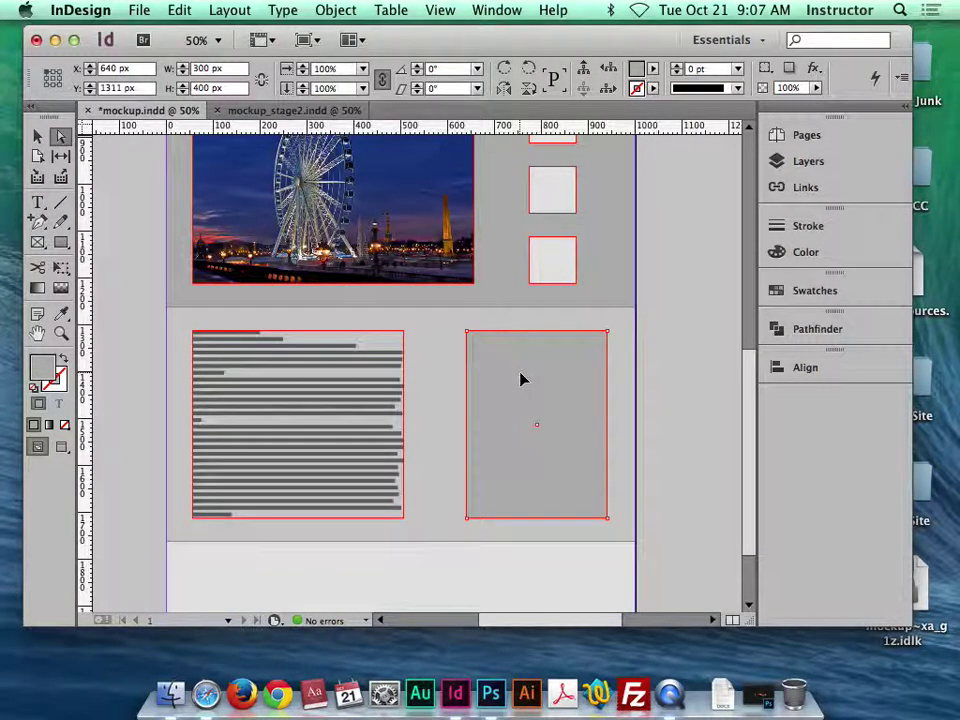
key(super+d)
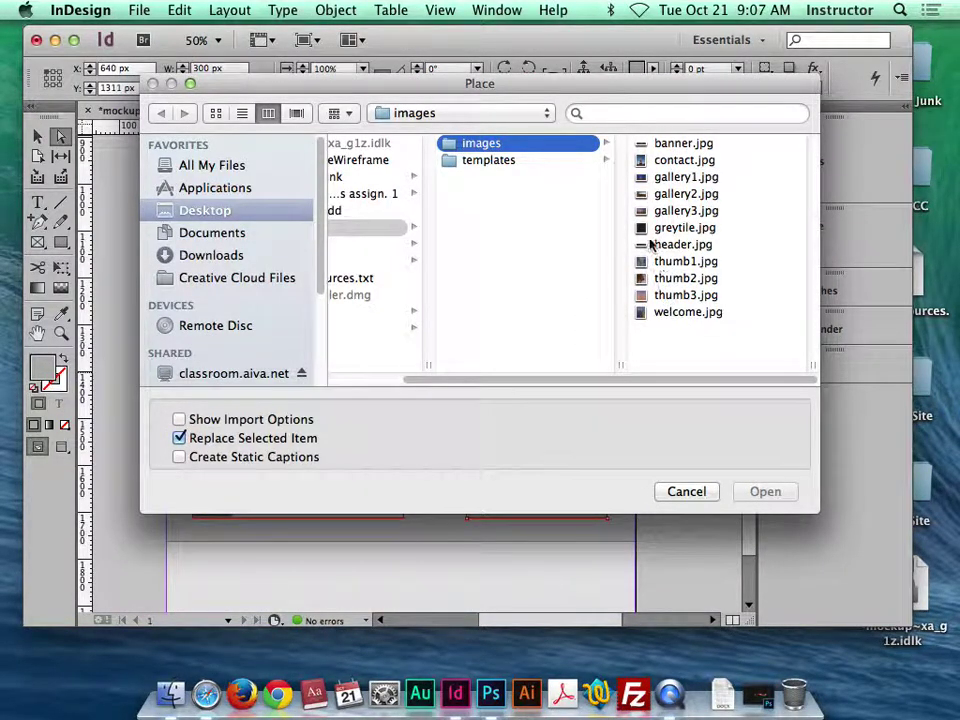
click(660, 161)
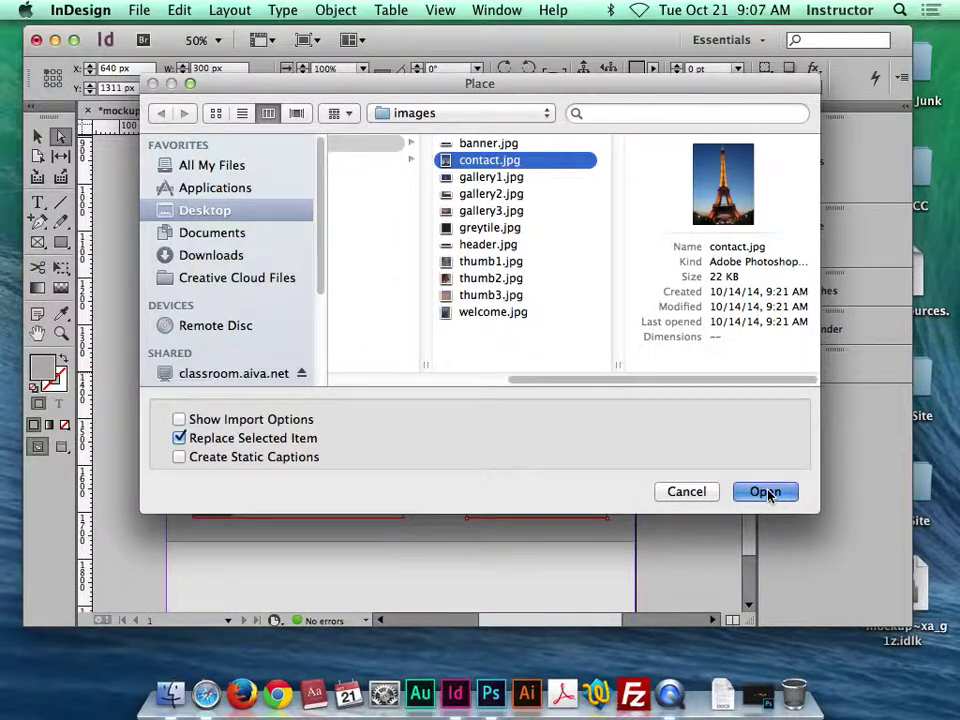
click(765, 491)
click(670, 456)
Place thumb1.jpg in the uppermost of the three small square frames beside the gallery picture.
scroll(416, 448, down, 3)
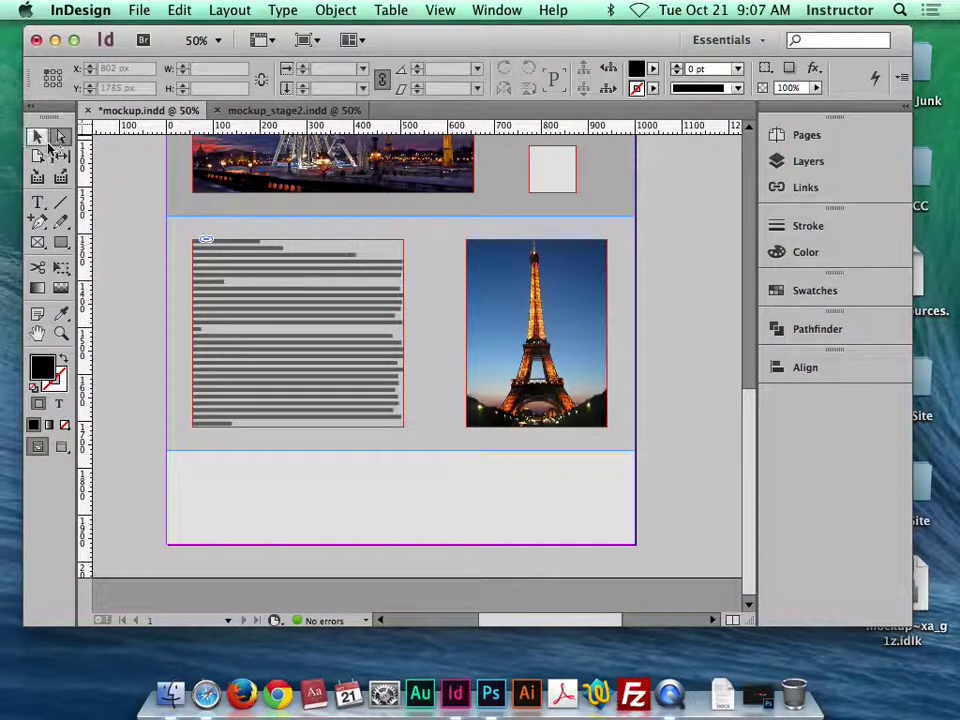
key(super+minus)
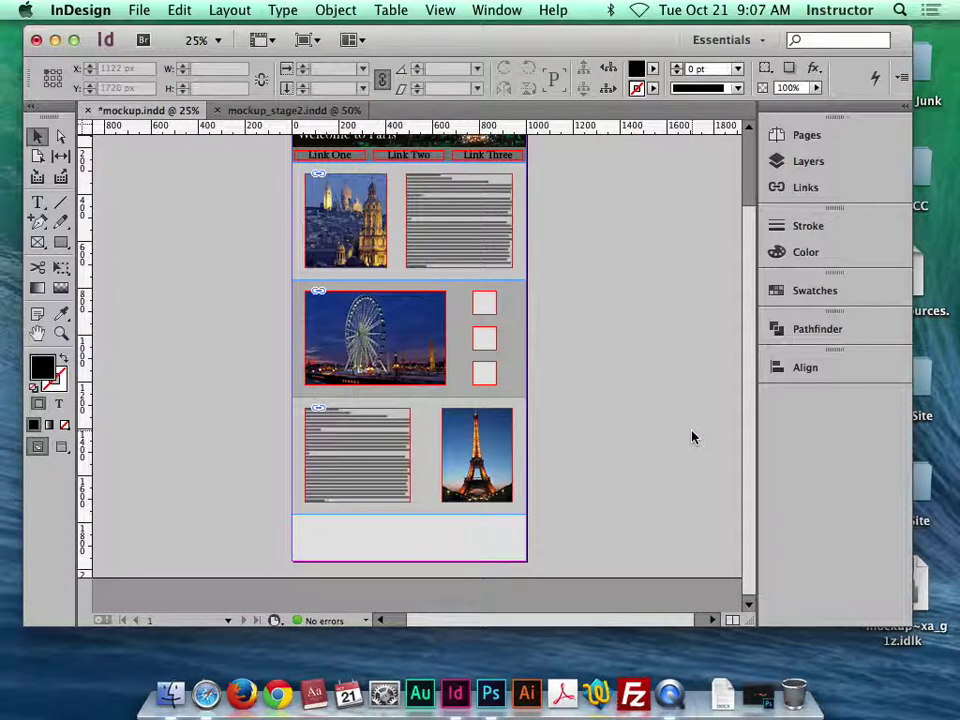
click(488, 307)
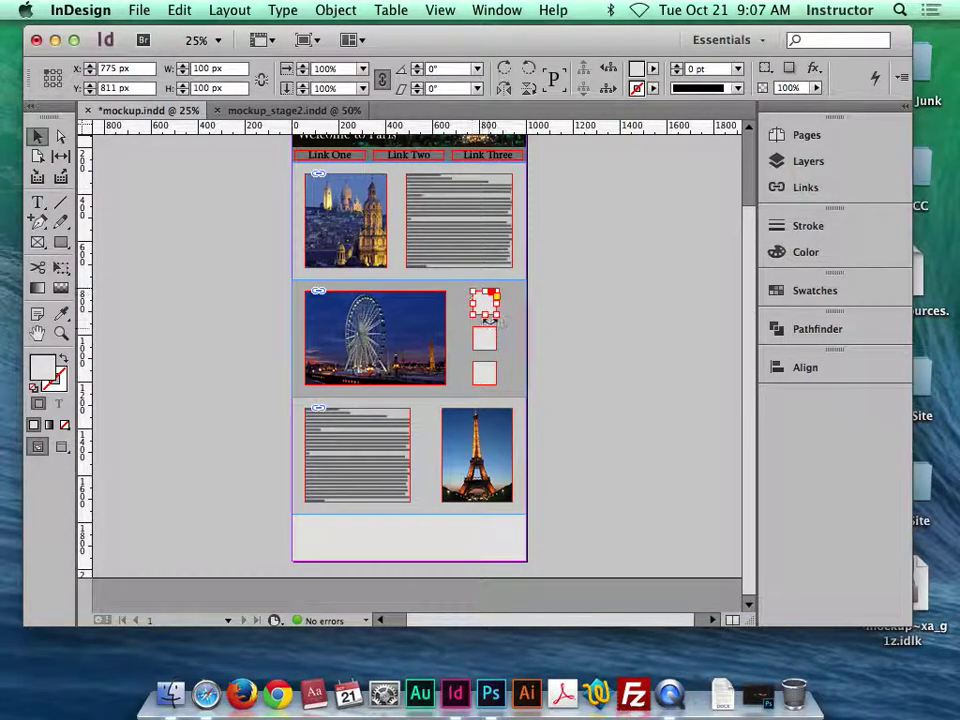
key(super+d)
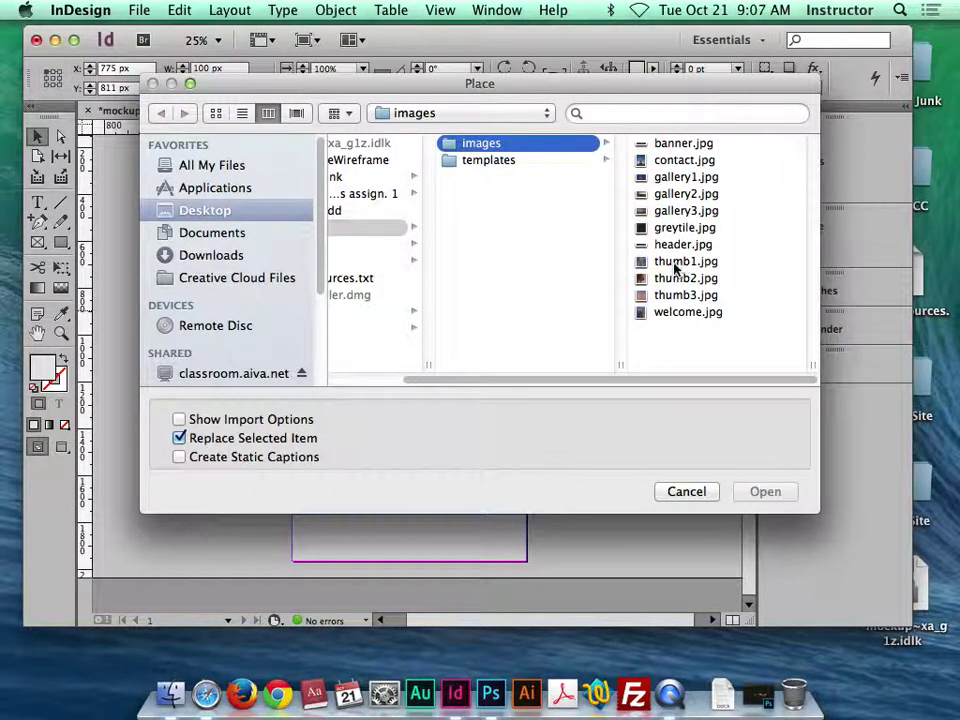
click(675, 266)
click(768, 492)
Place thumb2.jpg in the middle thumbnail frame of the gallery section.
click(483, 342)
key(super+d)
click(683, 278)
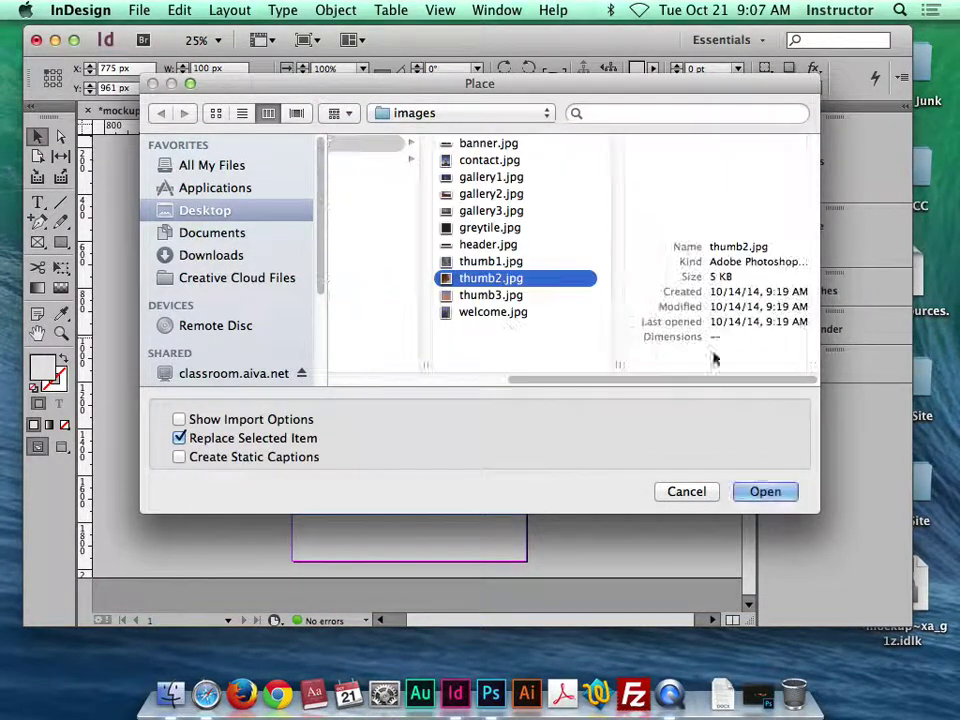
click(767, 491)
Place thumb3.jpg in the lowest thumbnail frame of the gallery section and deselect it.
click(484, 373)
key(super+d)
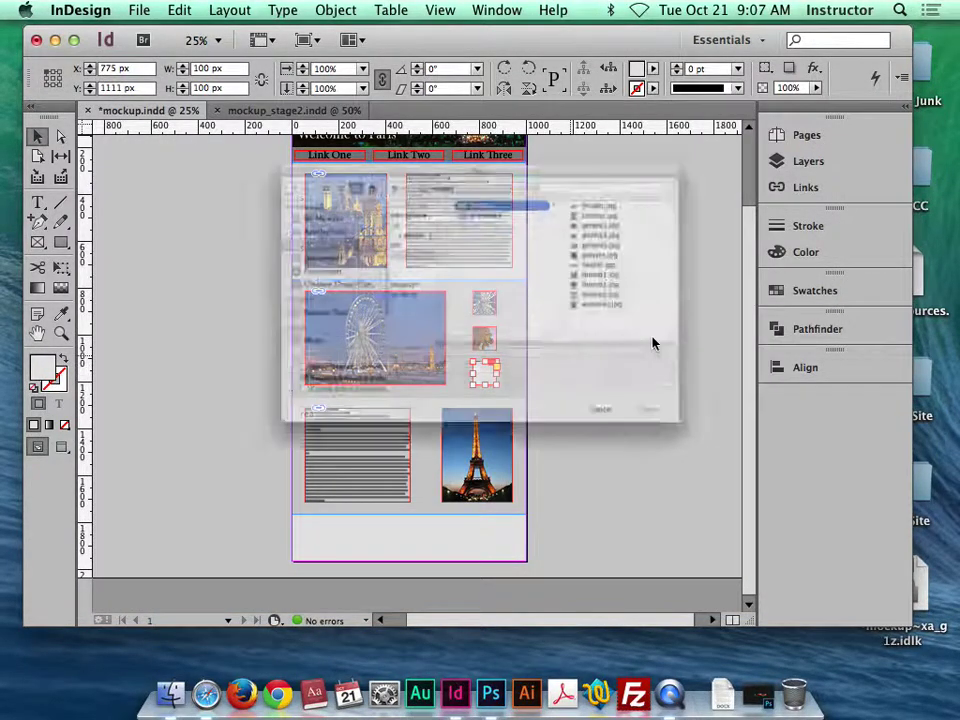
click(684, 295)
click(766, 491)
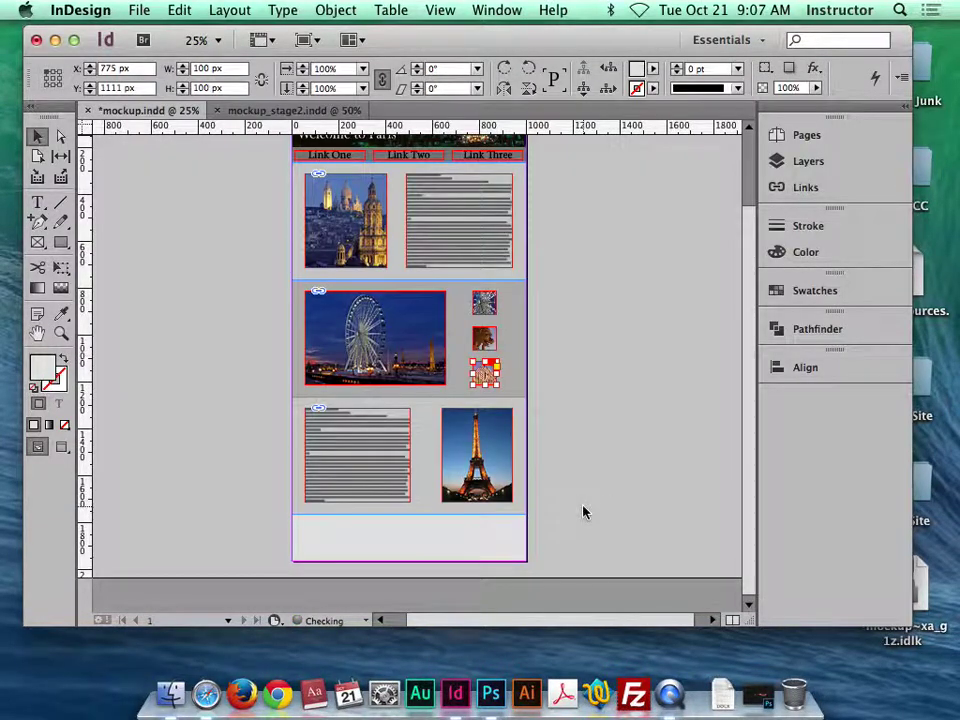
click(584, 512)
scroll(604, 315, up, 2)
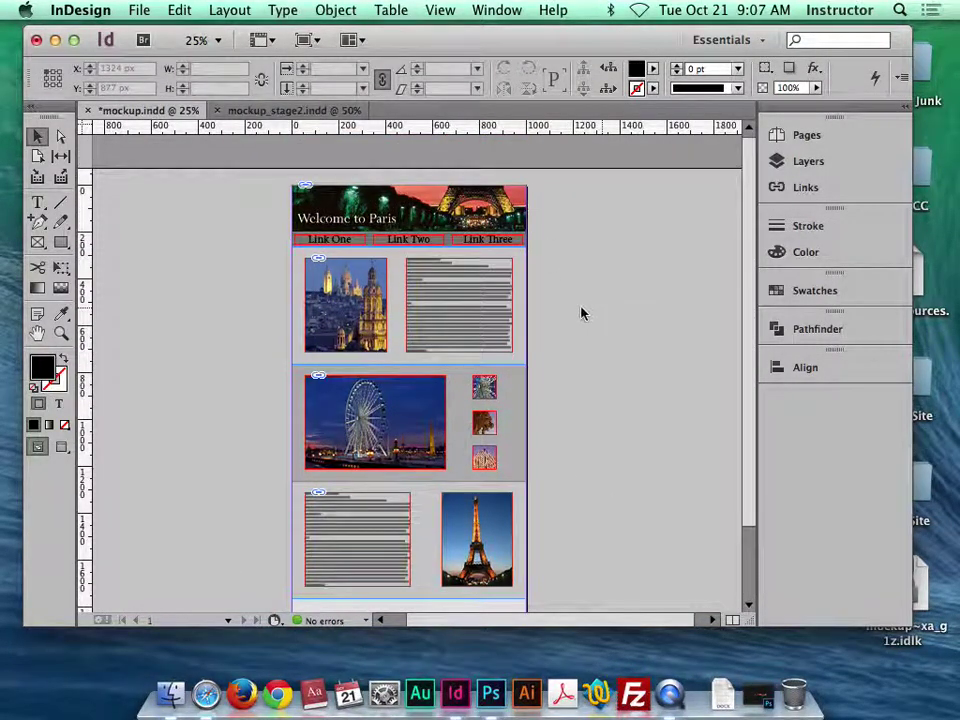
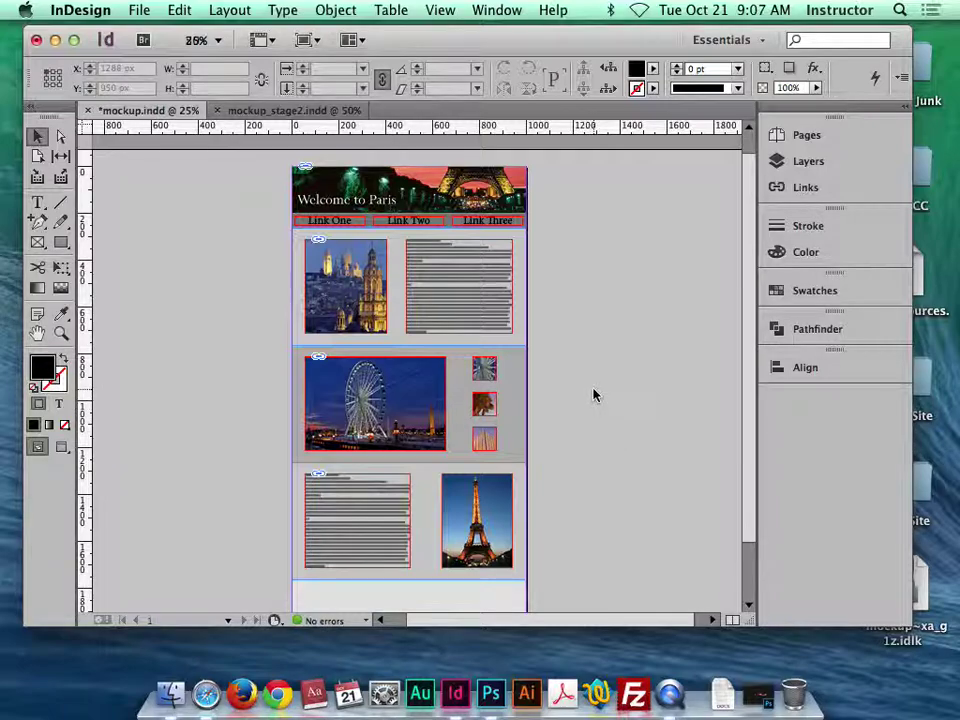
Fill the first content section's background with a muted teal sampled from its church picture using the Eyedropper.
key(super+equal)
scroll(578, 364, up, 3)
scroll(568, 358, up, 2)
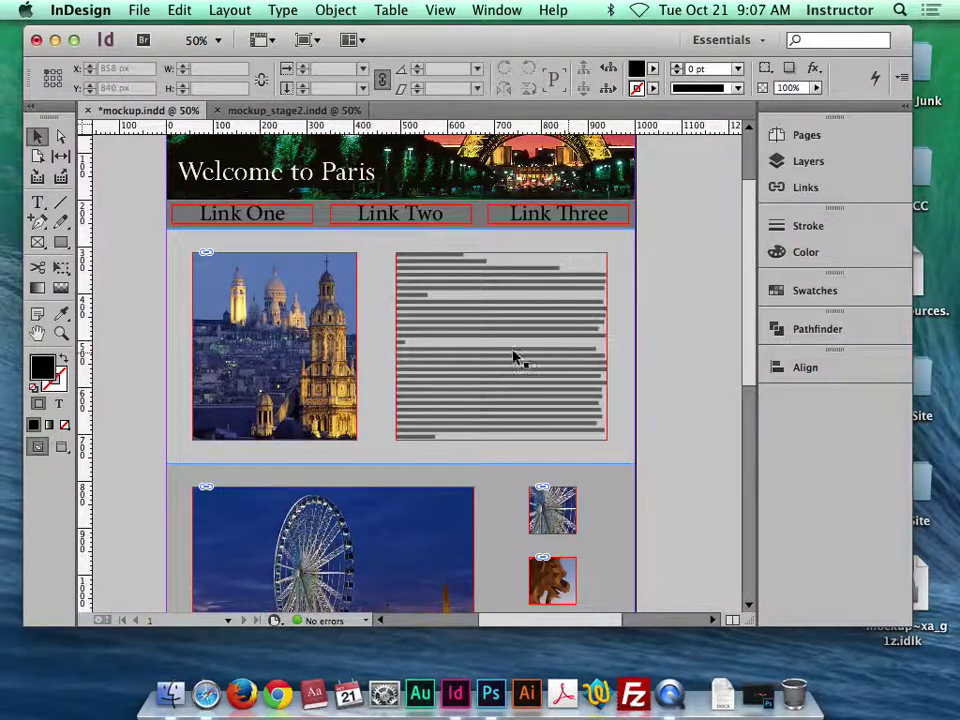
click(370, 376)
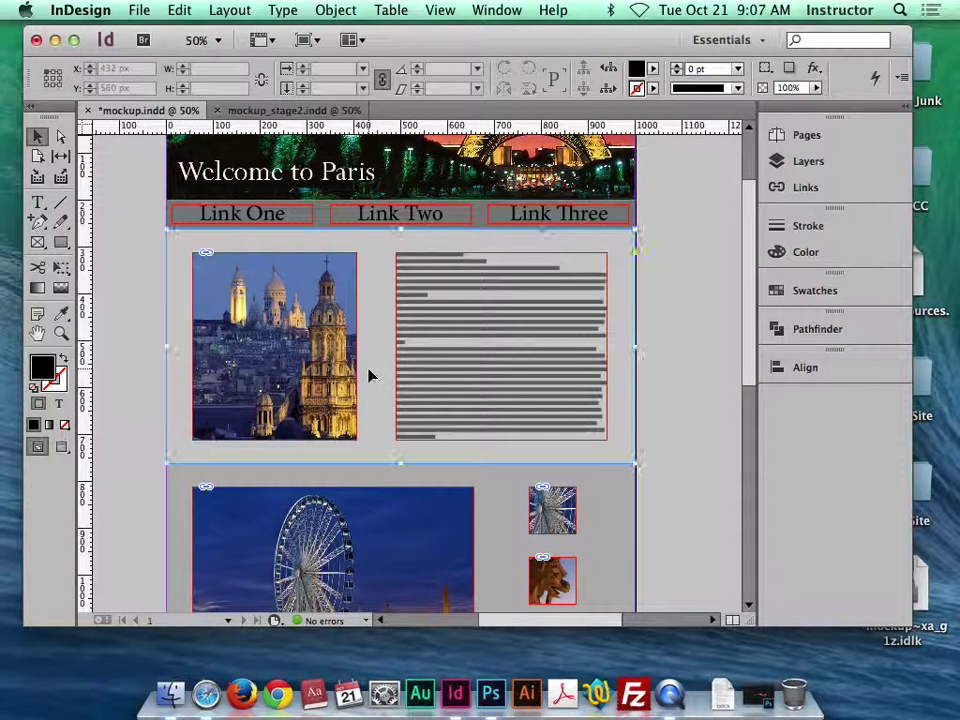
click(63, 313)
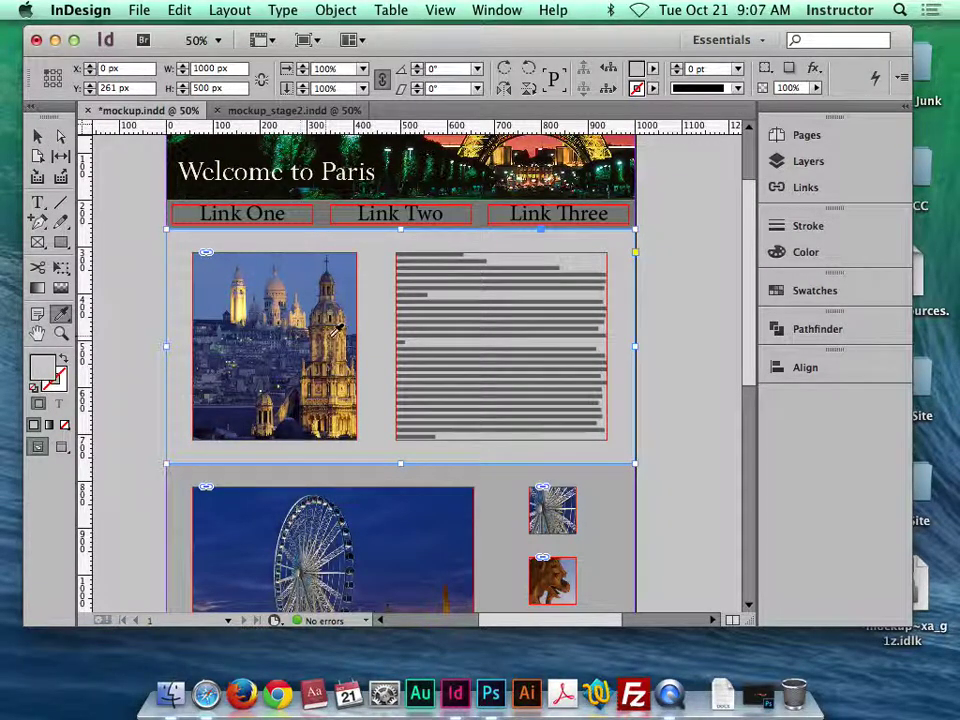
click(250, 280)
click(334, 353)
click(248, 268)
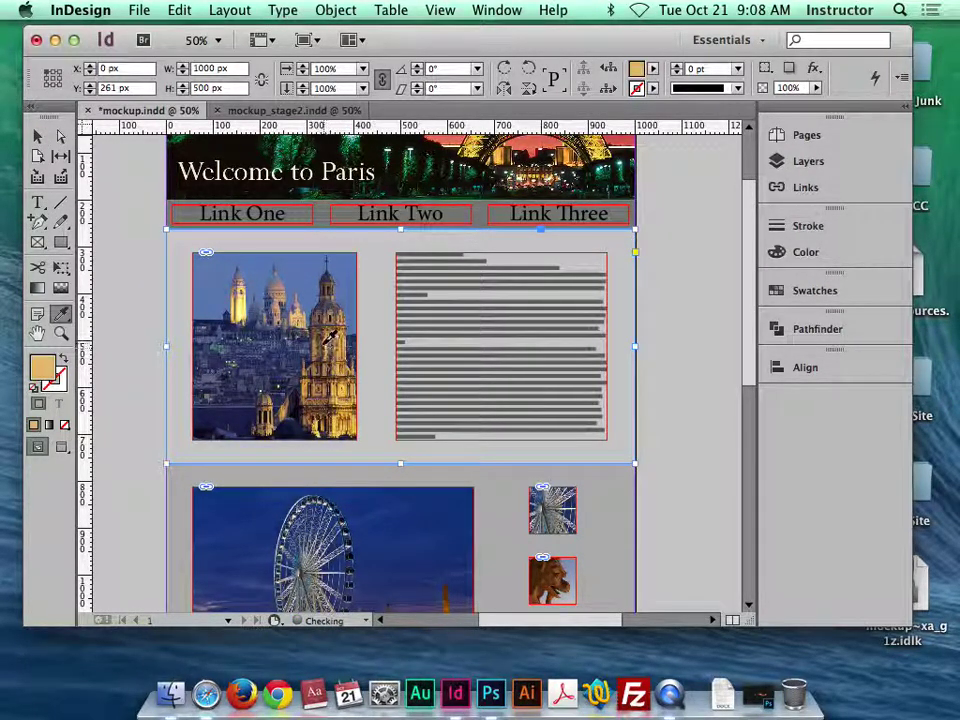
click(245, 248)
click(297, 343)
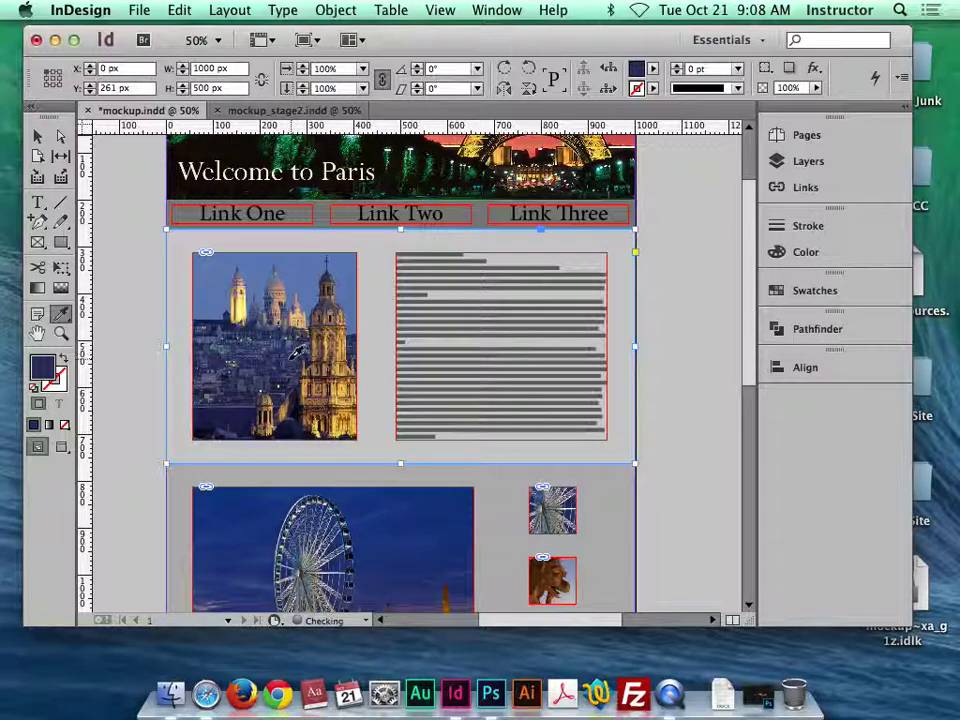
click(257, 320)
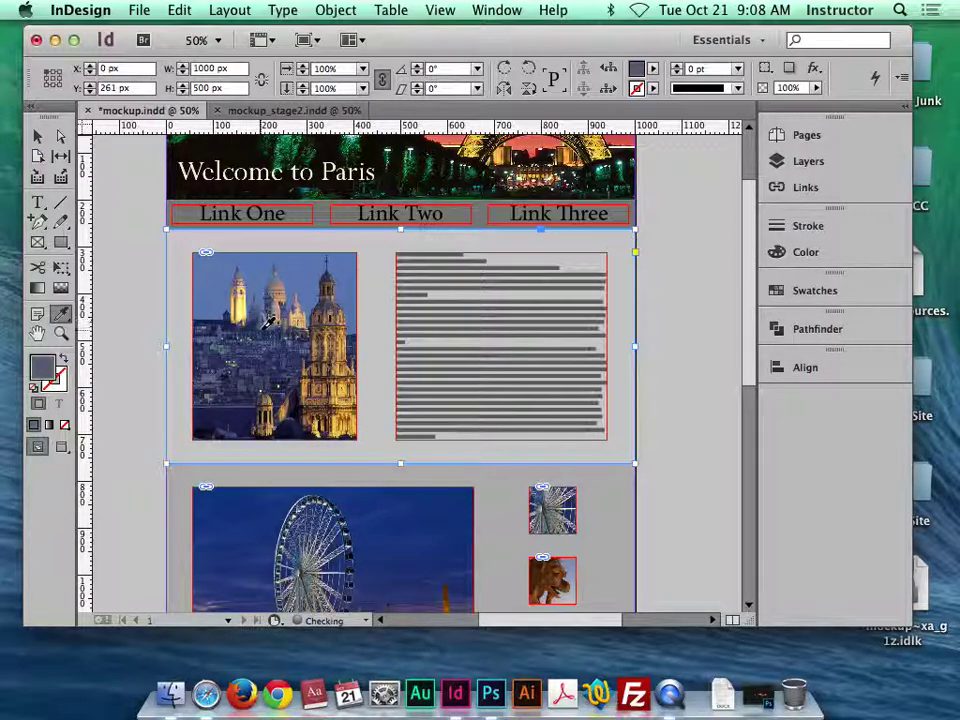
click(254, 333)
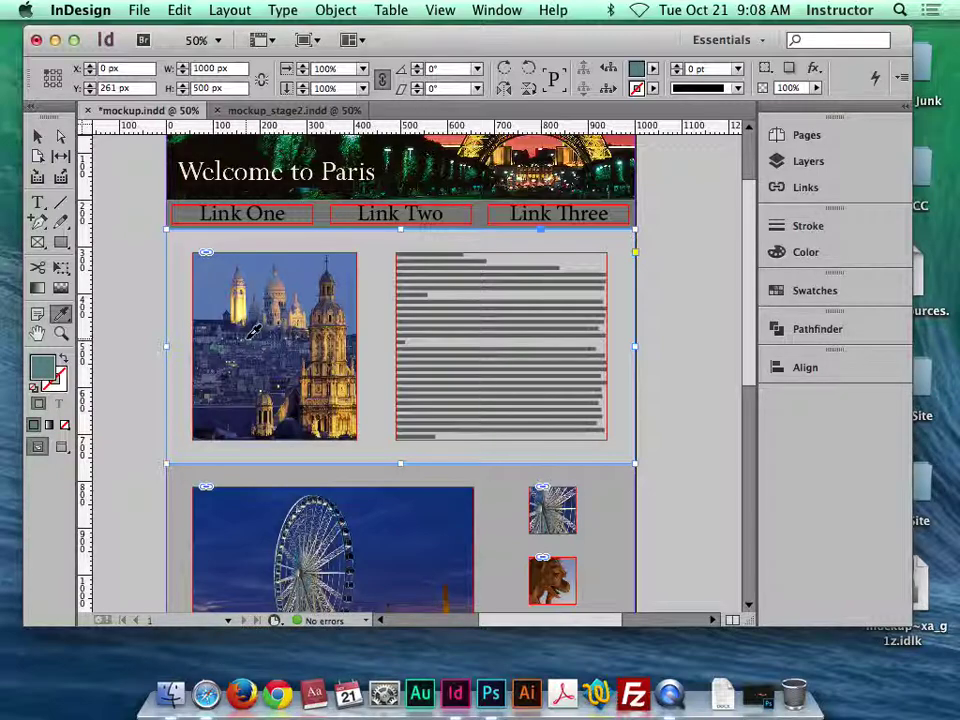
click(240, 331)
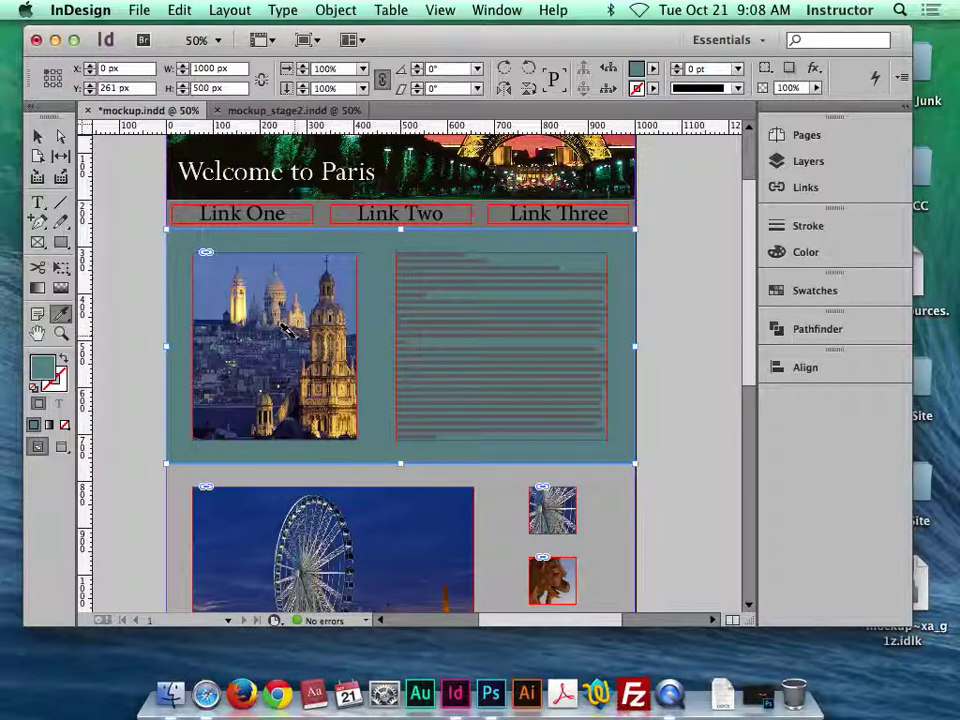
click(37, 135)
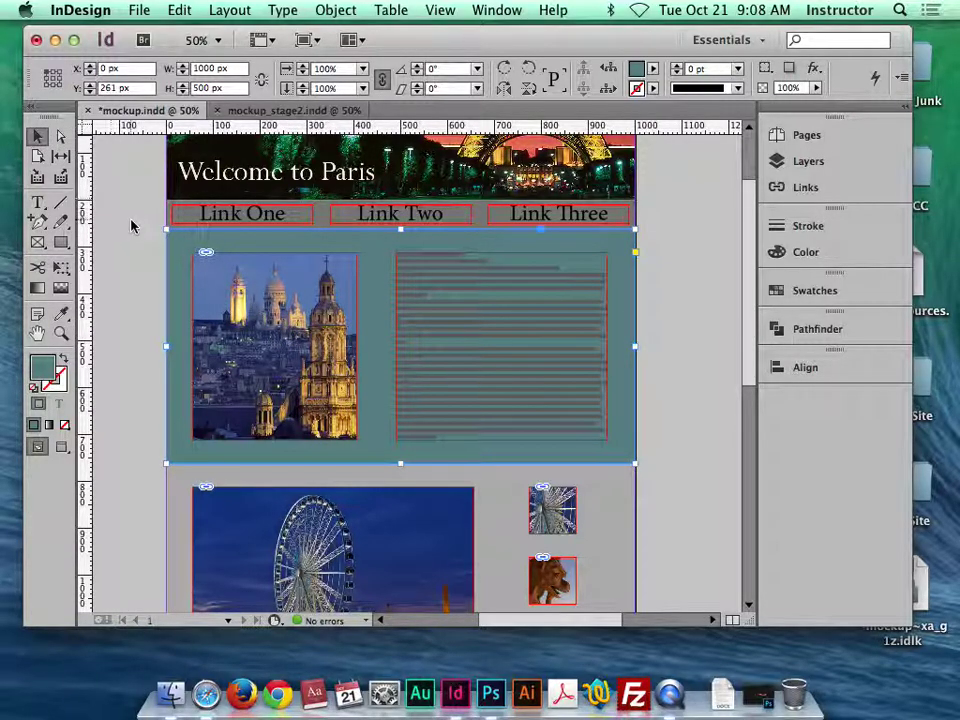
click(130, 280)
Resample the first content section's background as a darker green from the rooftops in its church picture.
click(372, 298)
click(58, 314)
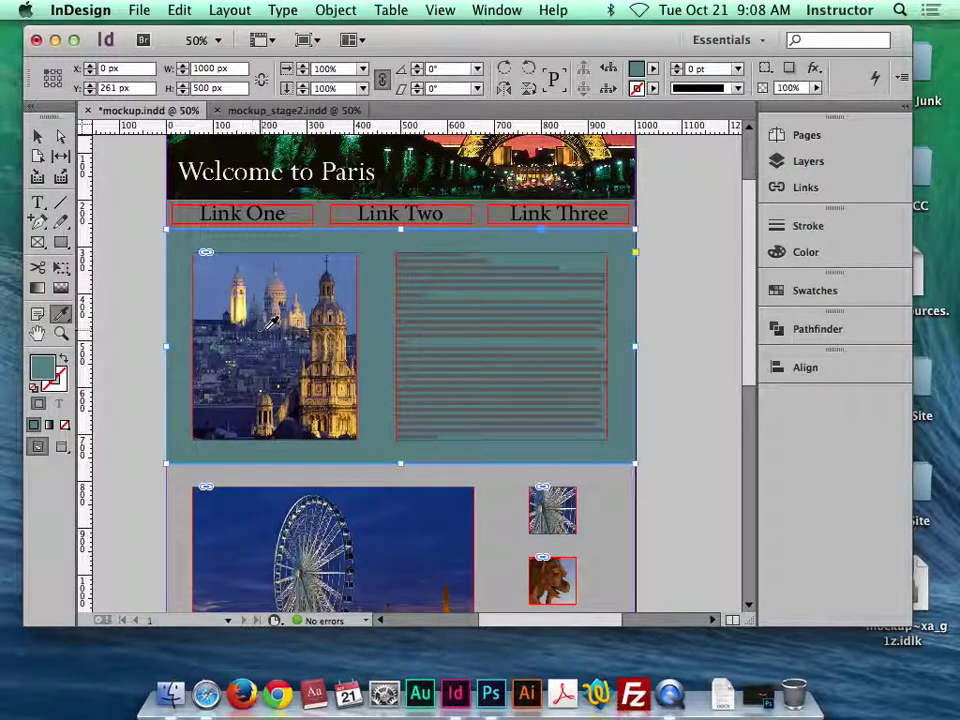
click(304, 333)
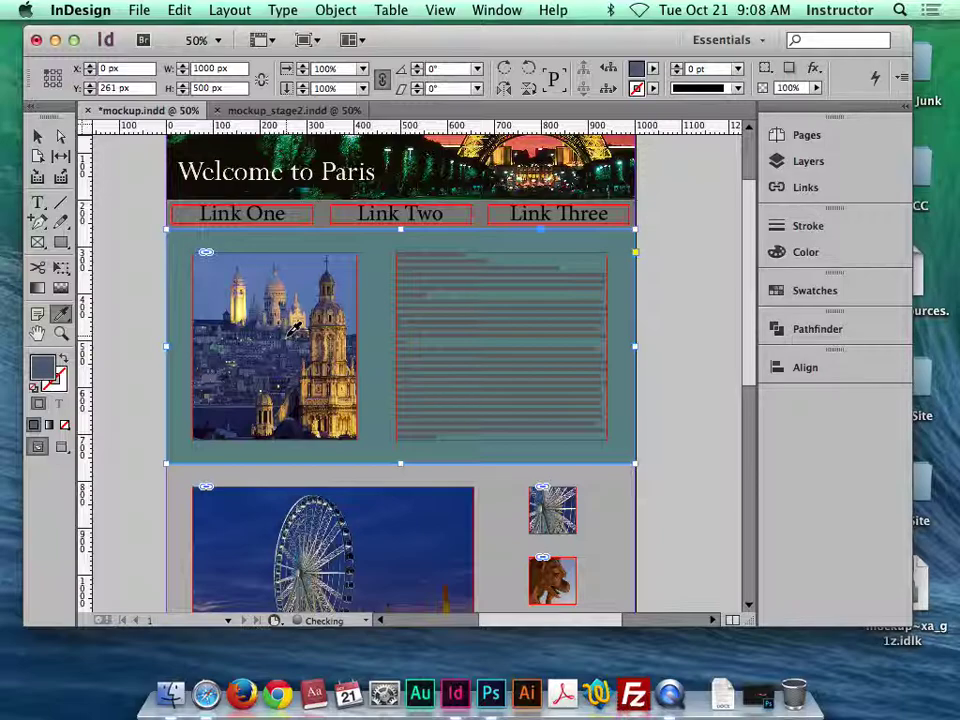
click(288, 330)
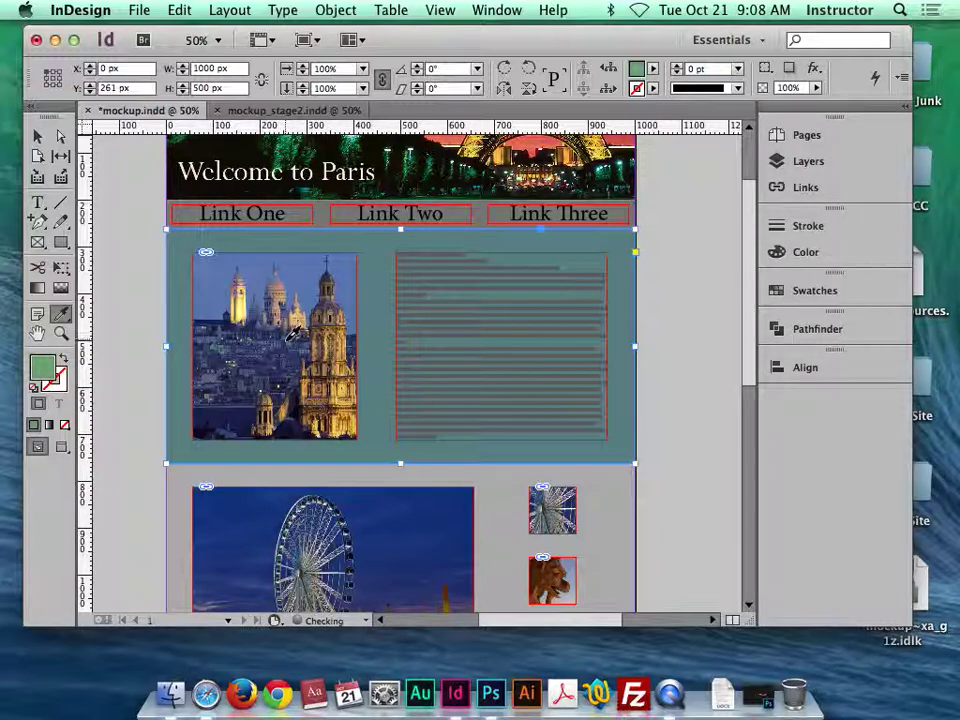
click(280, 330)
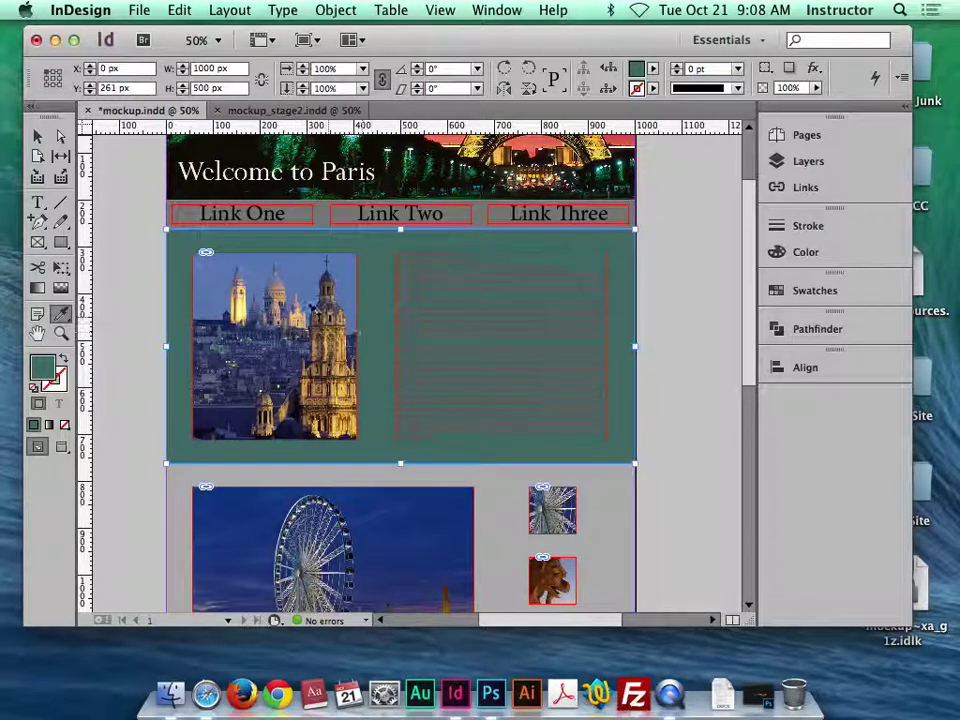
click(36, 135)
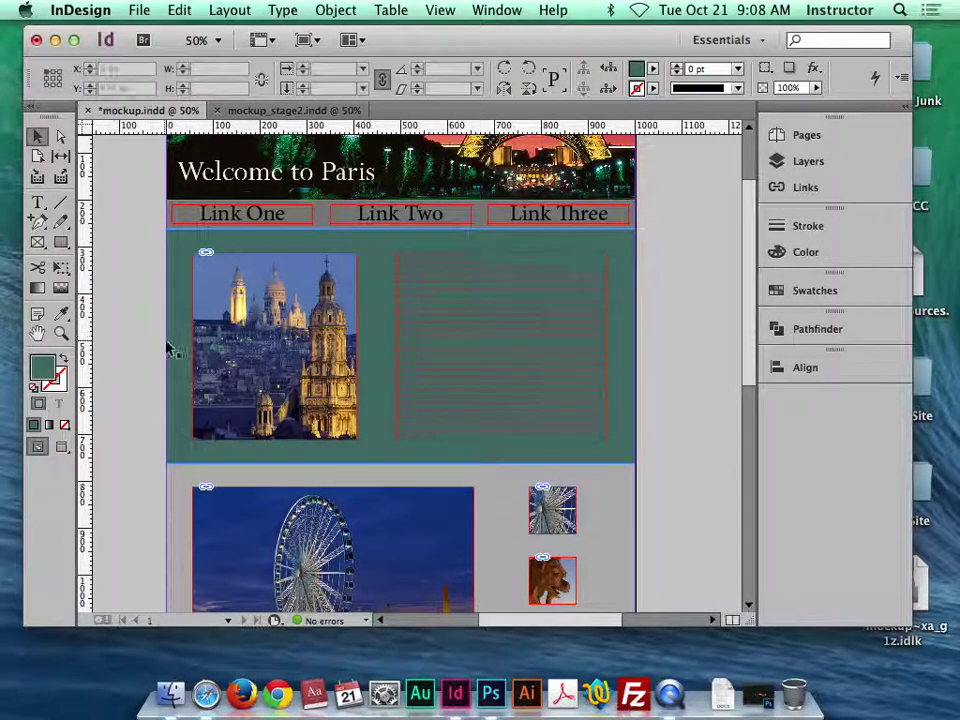
Recolour the first content section's background with a dusty pink sampled from the pale domed church in its picture, and deselect it.
click(60, 312)
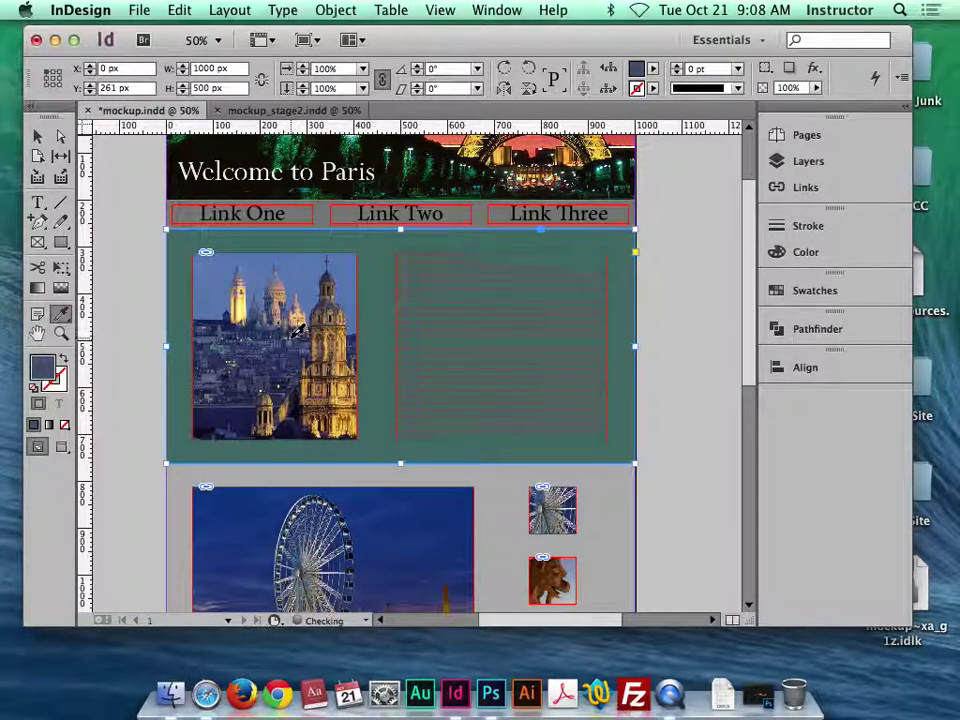
click(279, 303)
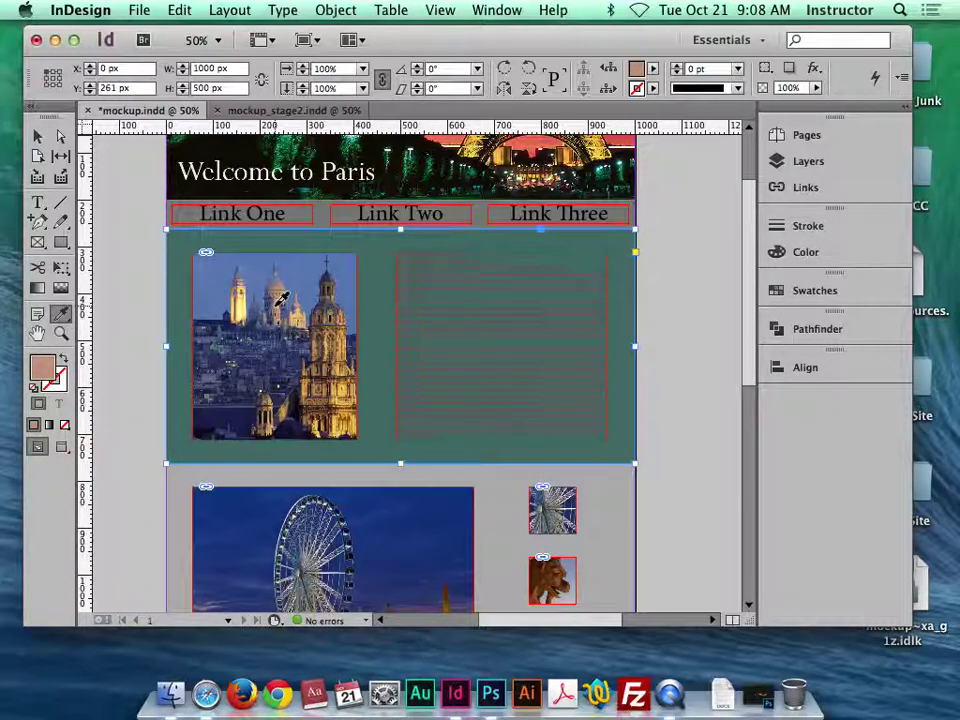
click(268, 299)
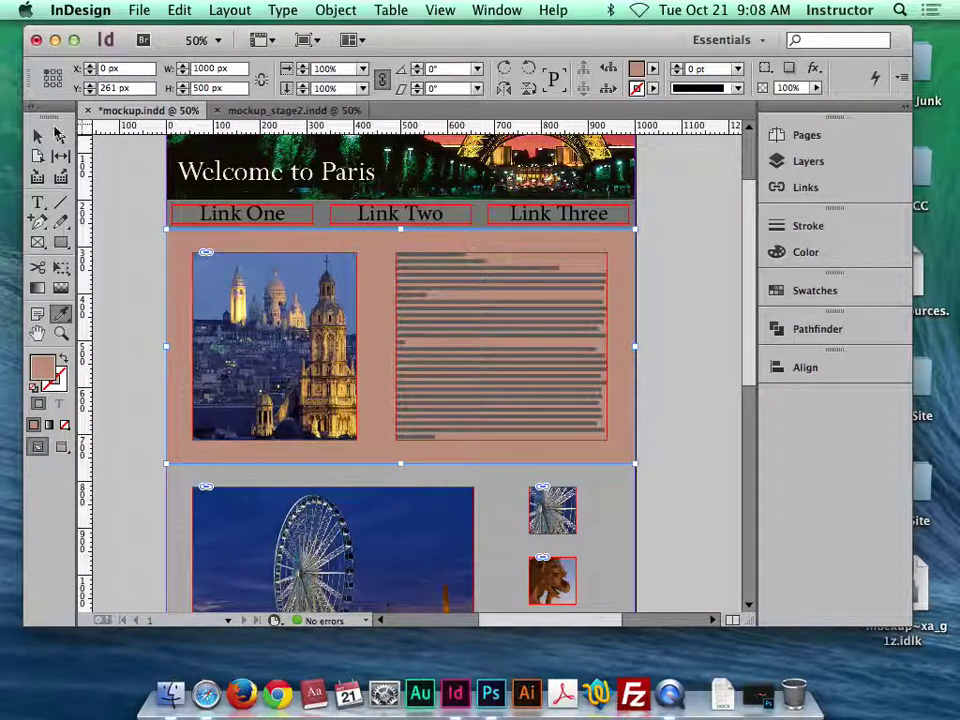
click(40, 135)
click(656, 386)
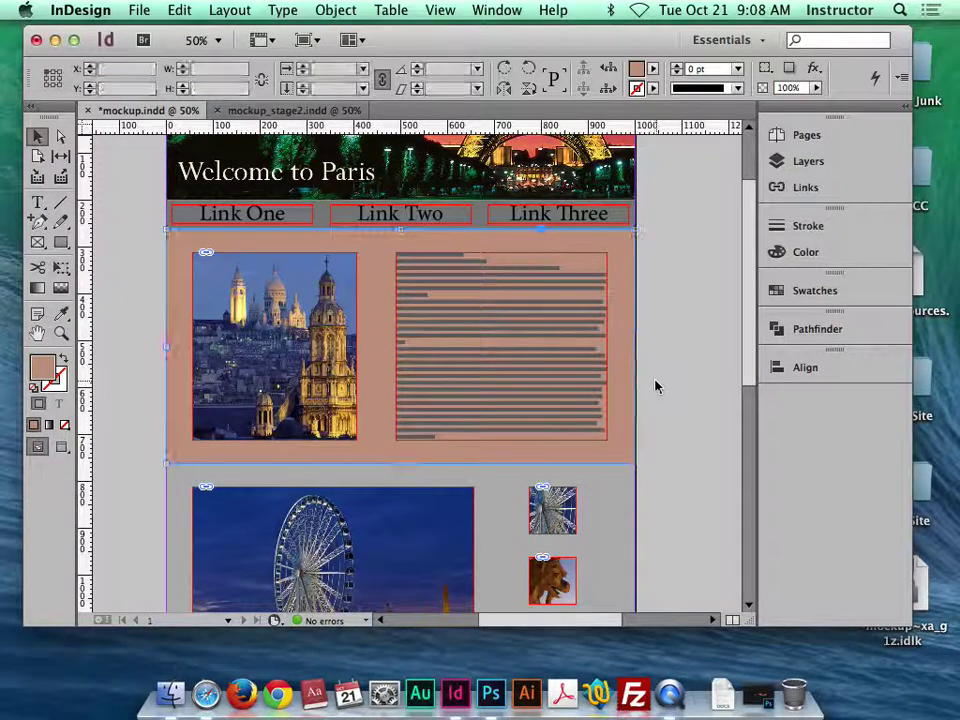
Darken the background of the navigation bar behind the three links by changing its Black tint.
scroll(617, 381, up, 3)
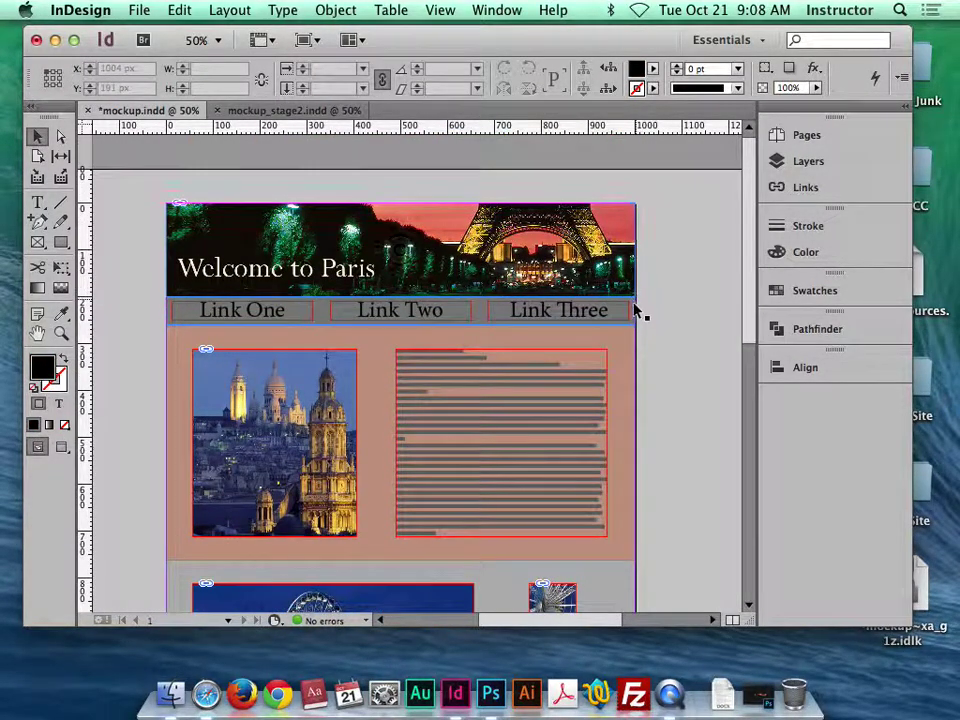
click(636, 313)
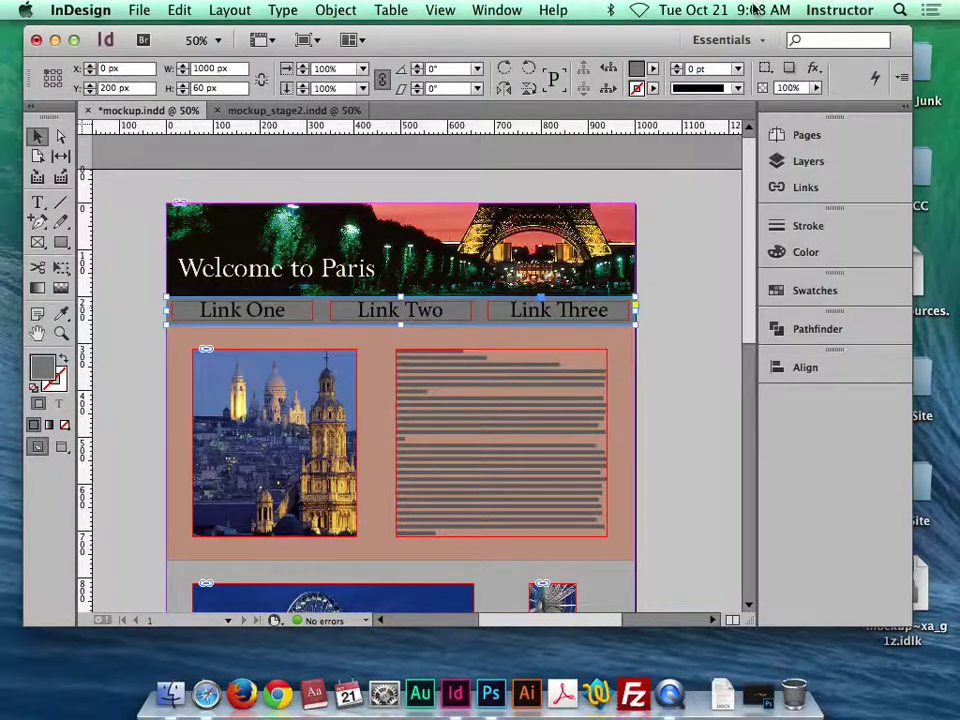
click(652, 68)
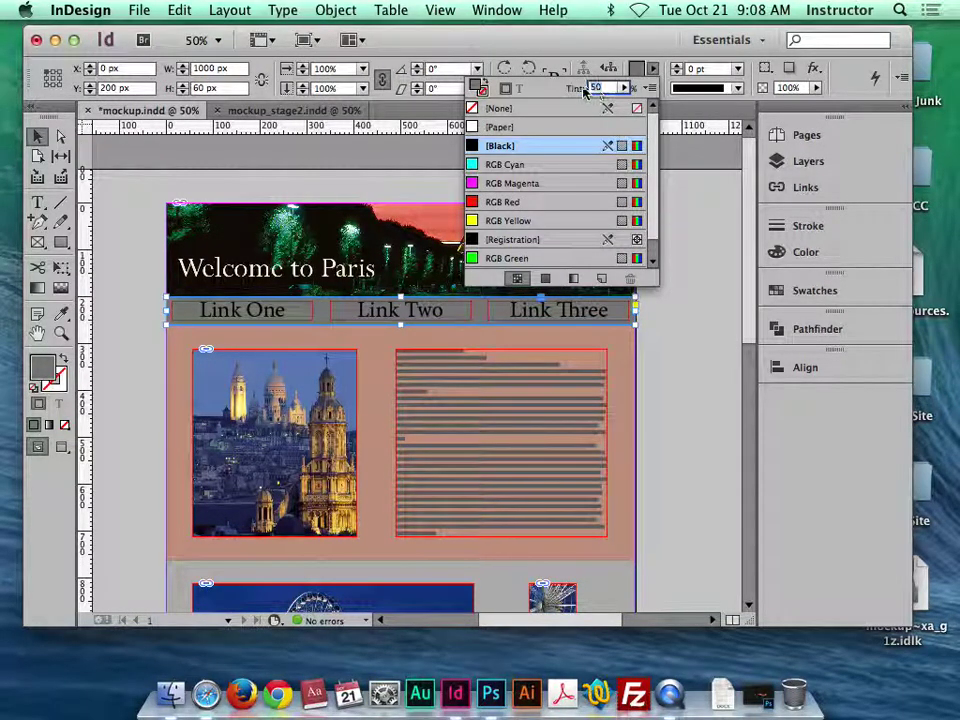
key(Return)
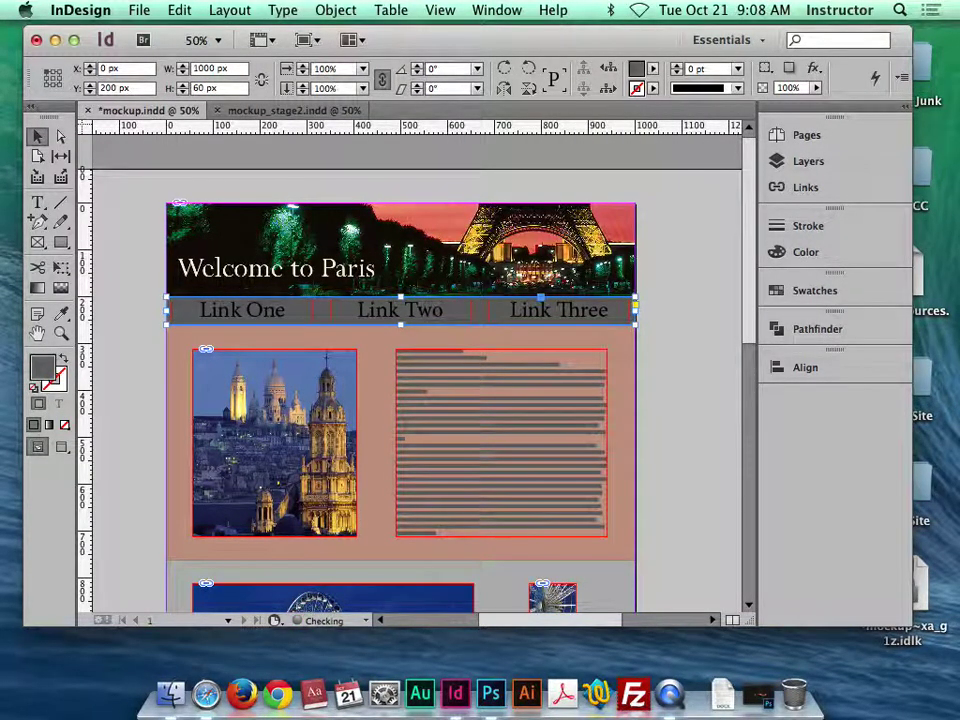
Darken the empty footer rectangle to a dark grey by raising its Black tint, and deselect it.
scroll(684, 246, down, 10)
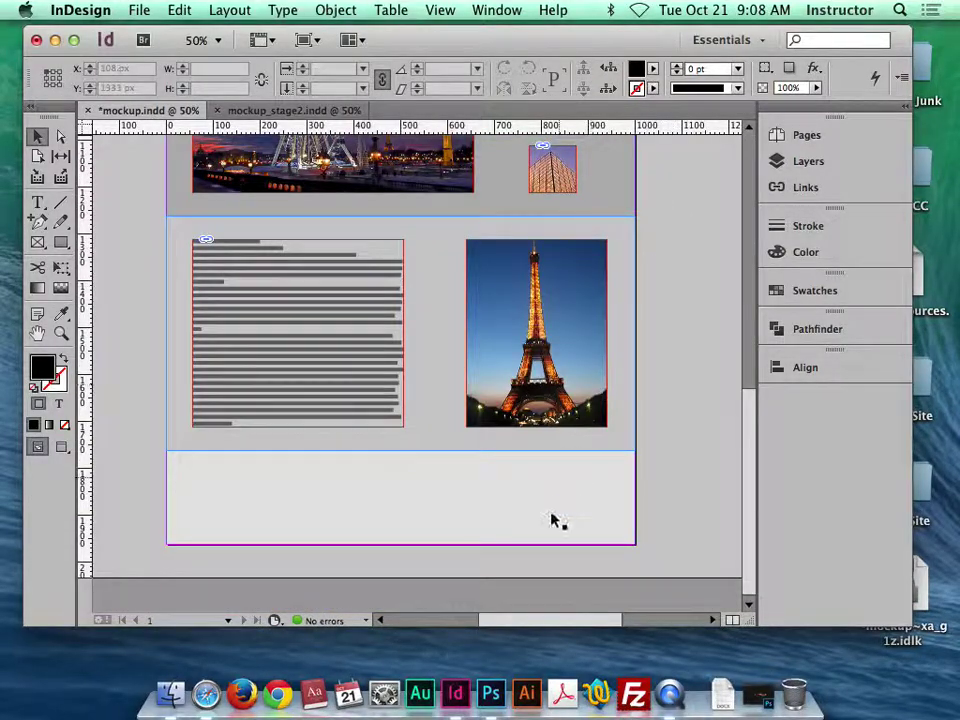
click(549, 538)
click(652, 68)
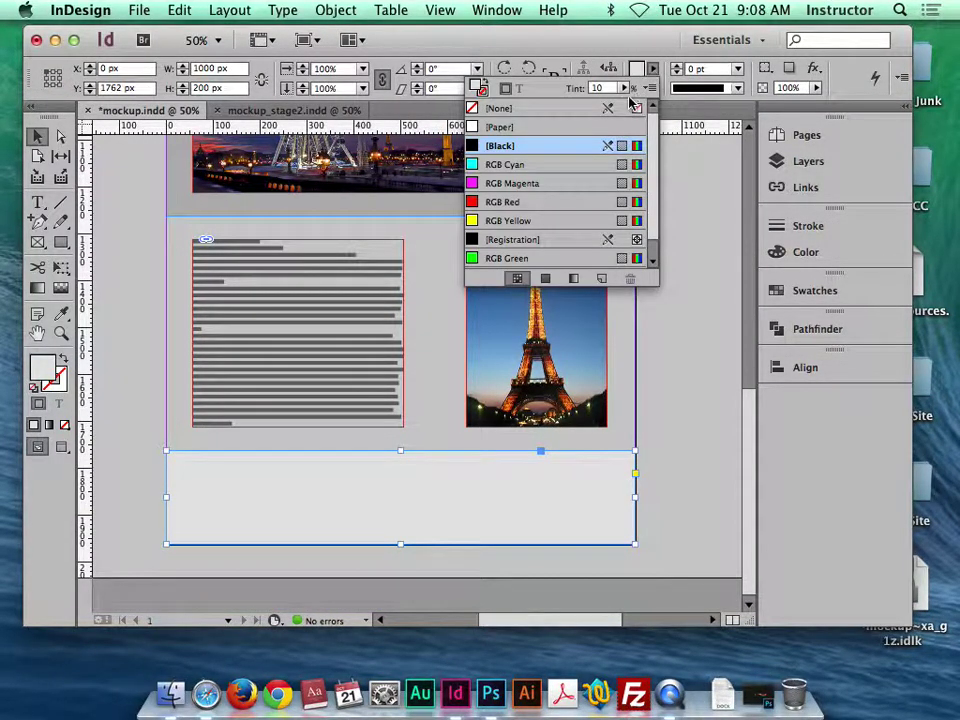
text(8)
key(Return)
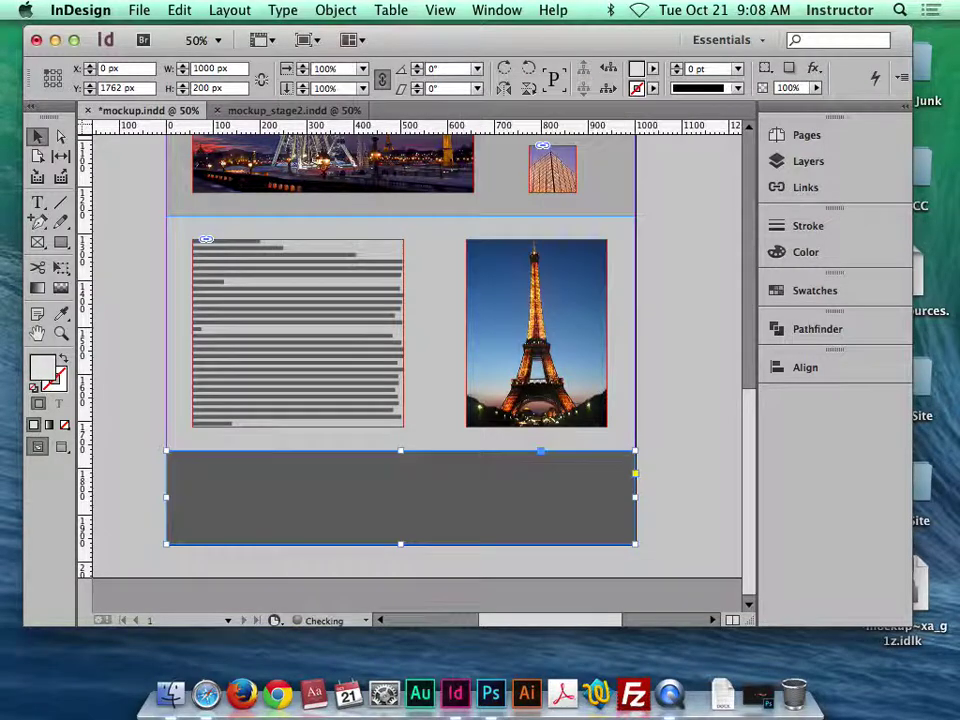
click(677, 328)
Fill the gallery section's background with a dark maroon sampled from the dusk skyline in the Ferris wheel picture, and deselect it.
scroll(670, 335, up, 1)
scroll(670, 335, up, 5)
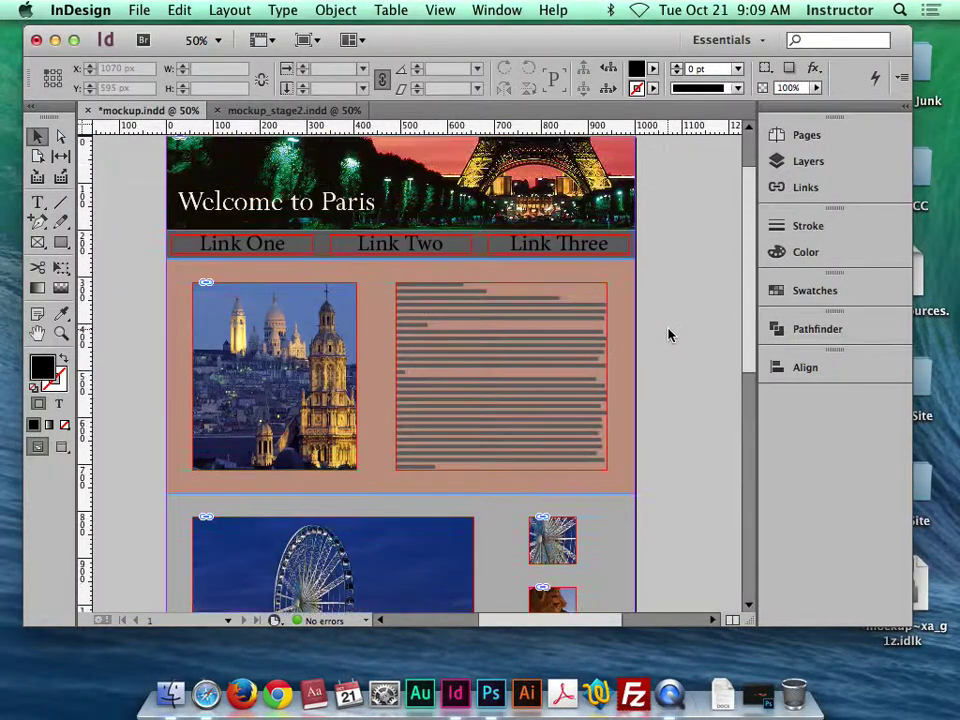
scroll(620, 332, down, 3)
click(508, 336)
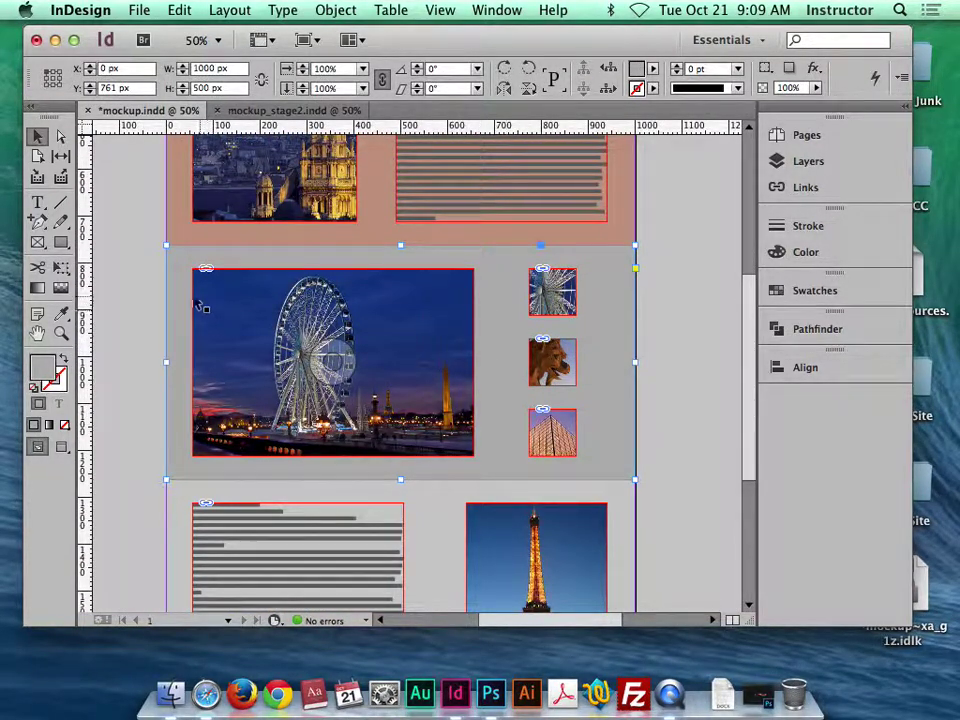
click(60, 313)
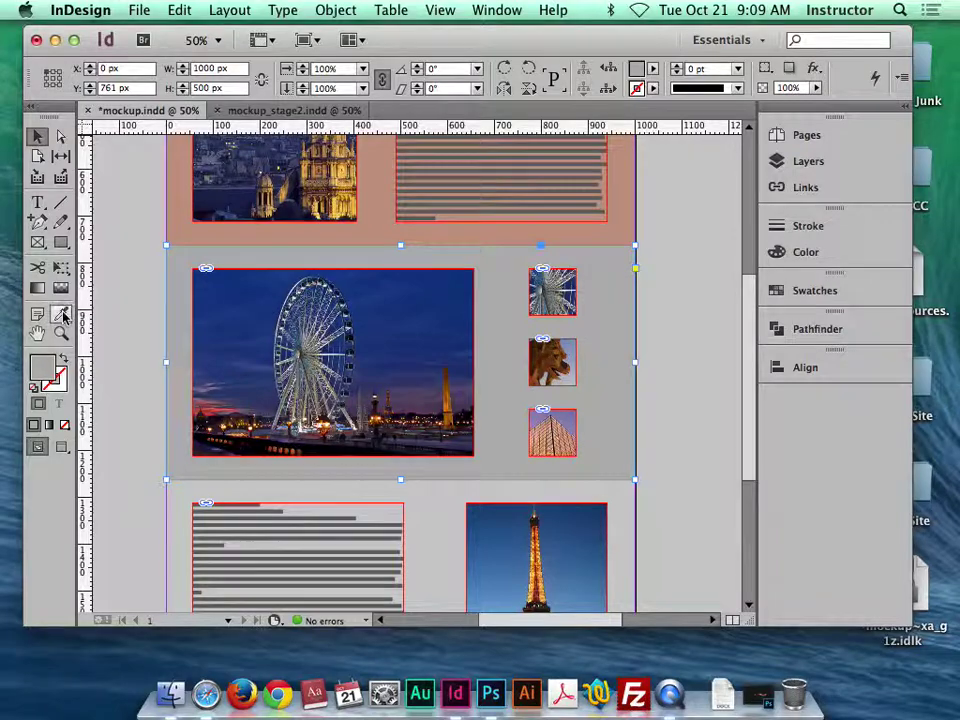
click(459, 390)
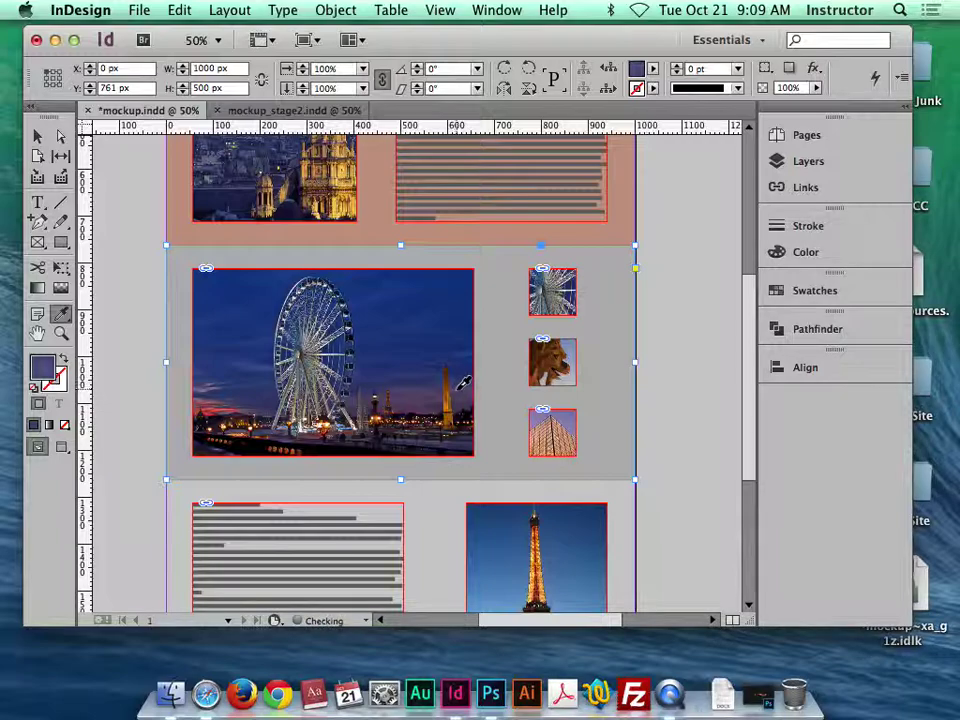
click(412, 428)
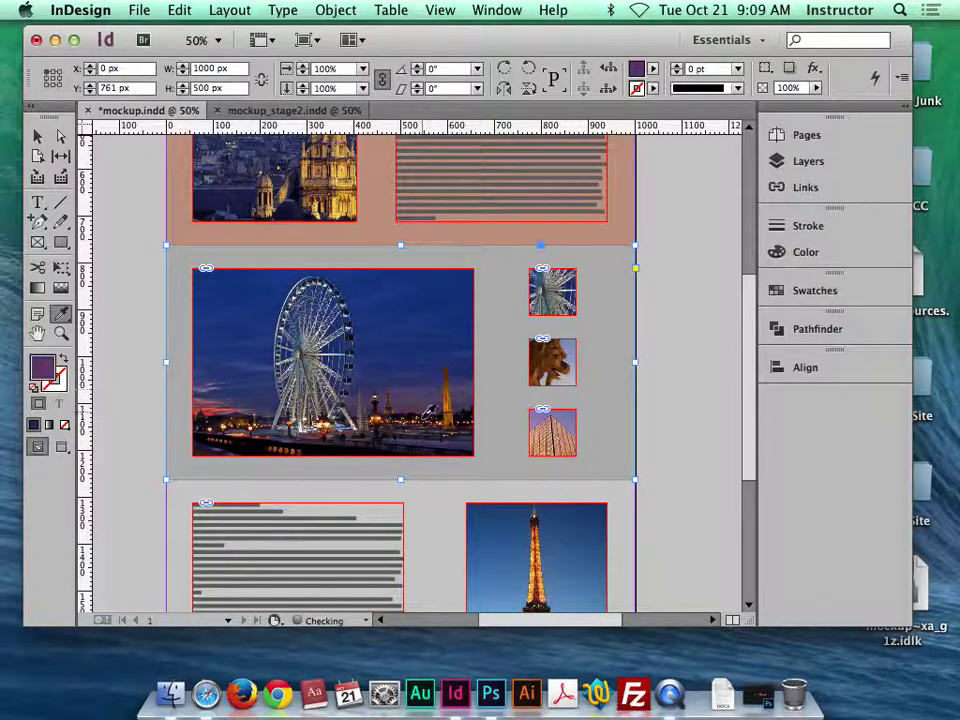
click(418, 420)
click(418, 419)
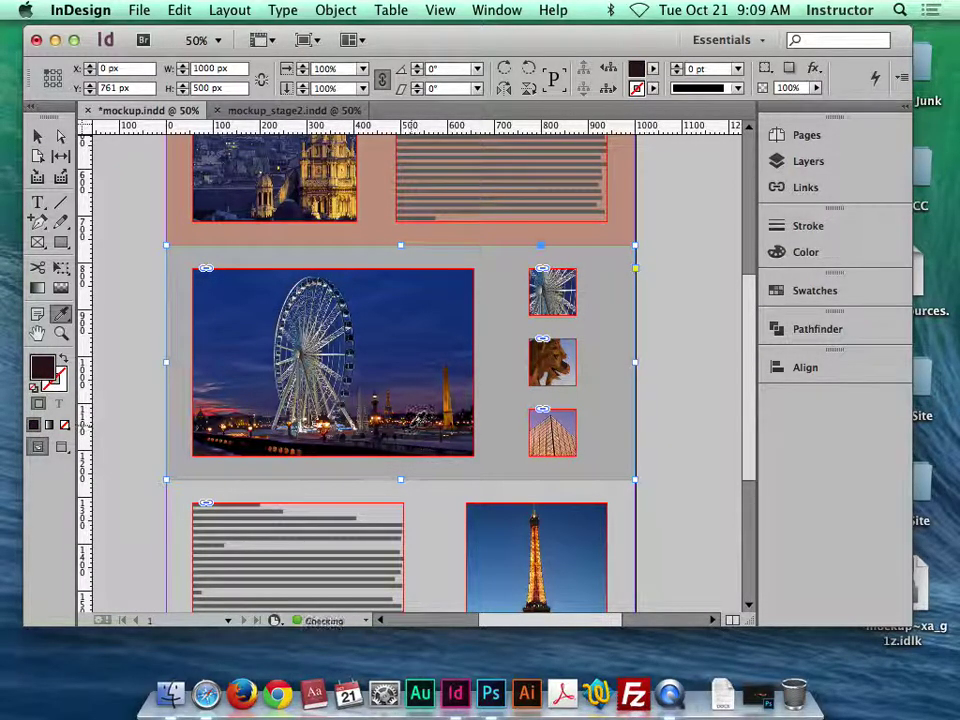
click(418, 417)
click(416, 418)
click(415, 419)
click(413, 420)
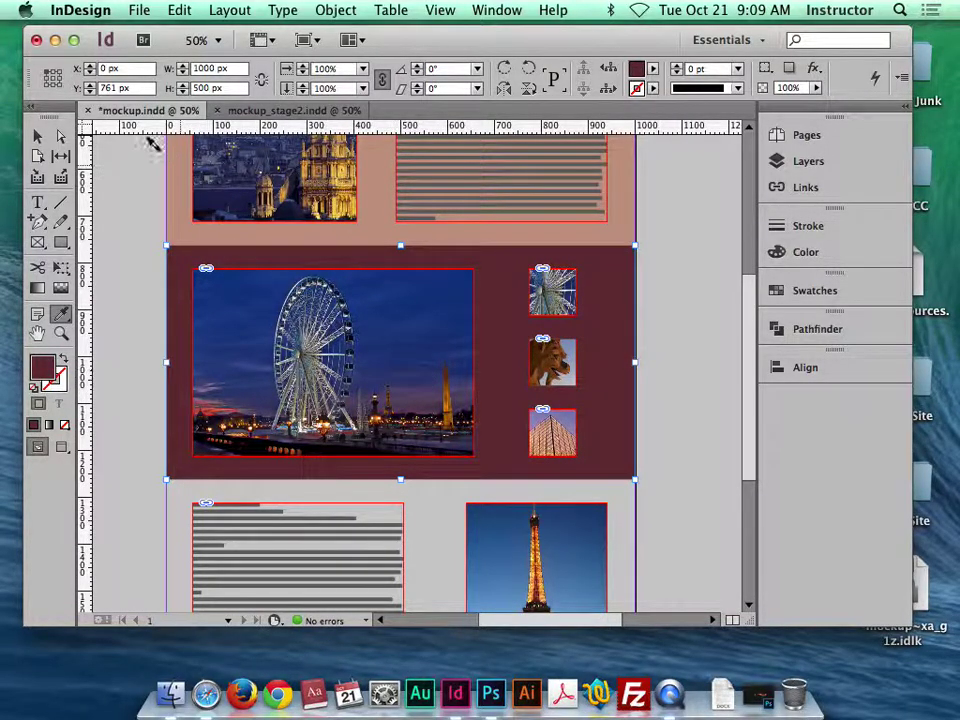
key(v)
click(708, 395)
Fill the background of the content section holding the Eiffel Tower picture with a bright orange sampled from the lit tower.
scroll(708, 395, down, 3)
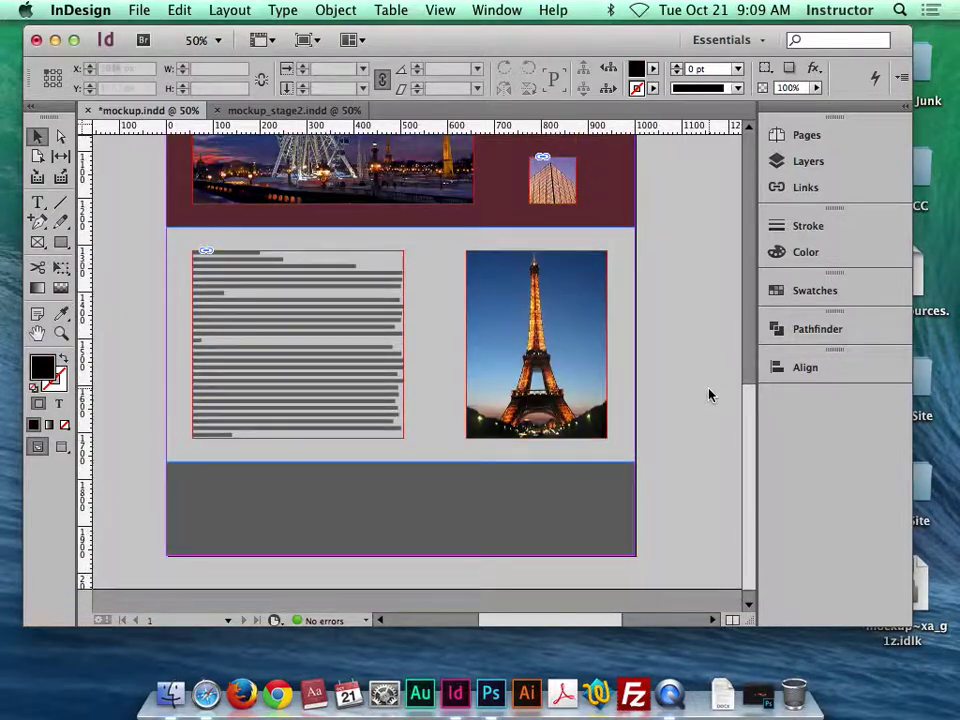
click(177, 439)
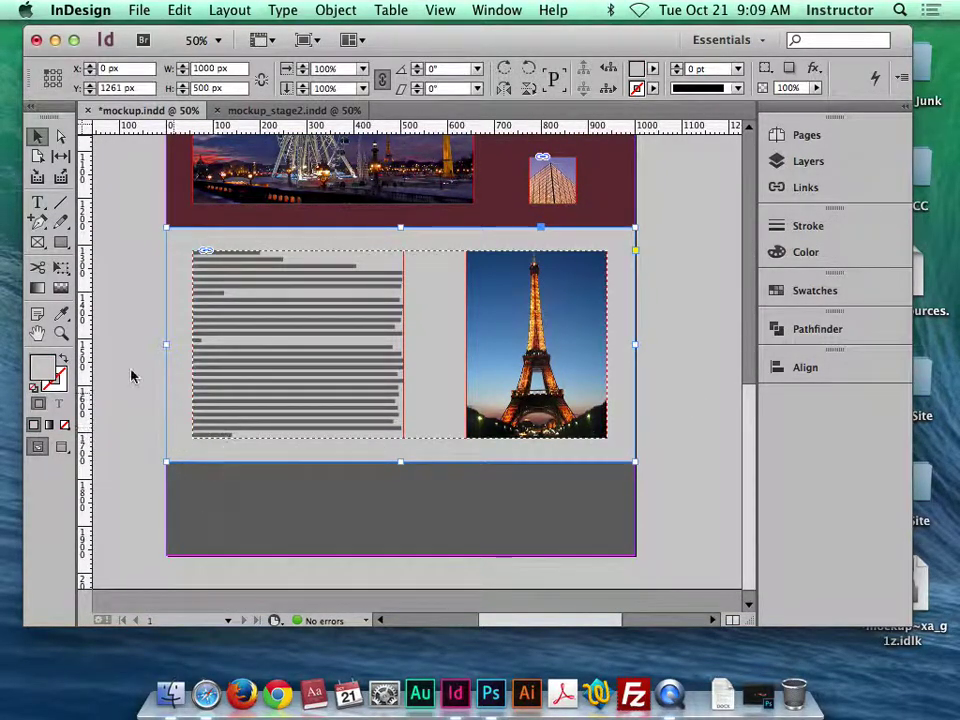
click(60, 313)
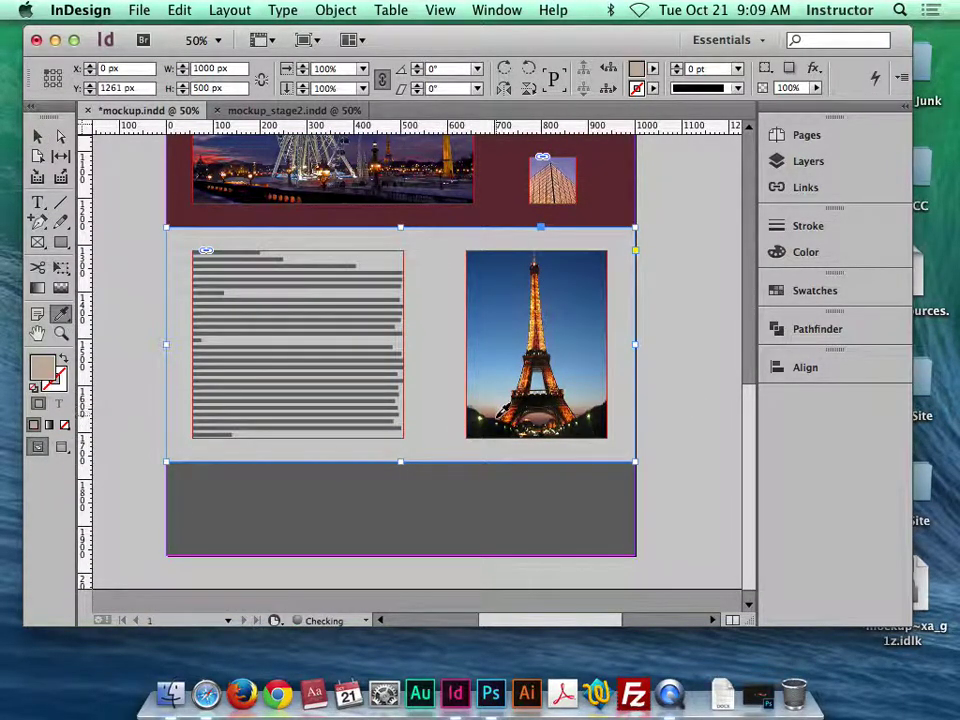
click(498, 410)
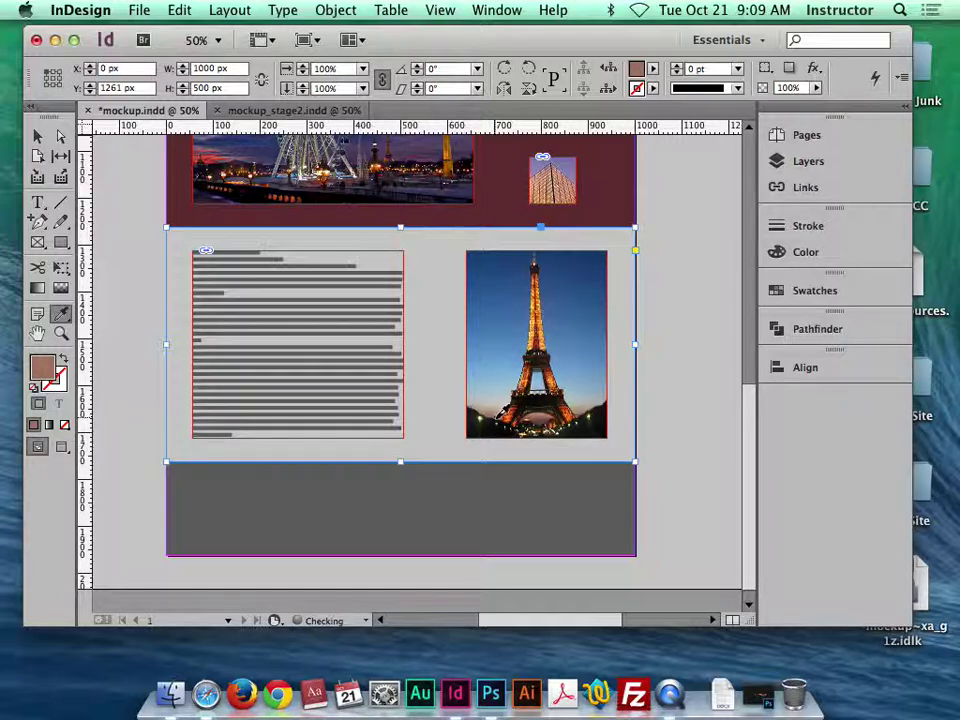
drag(498, 410, 538, 368)
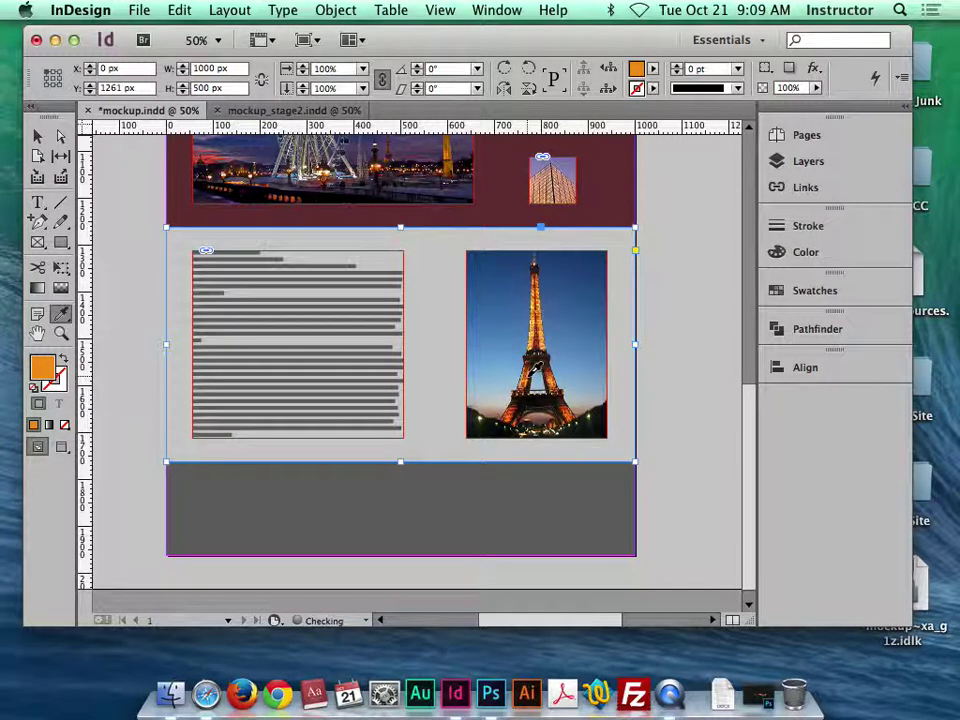
click(540, 345)
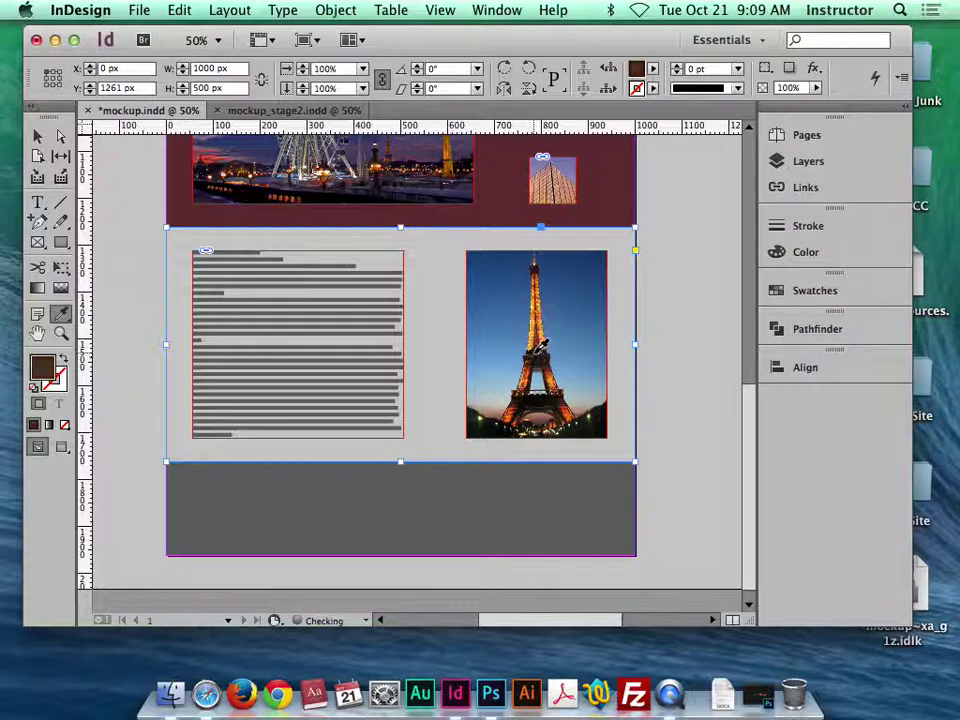
click(542, 343)
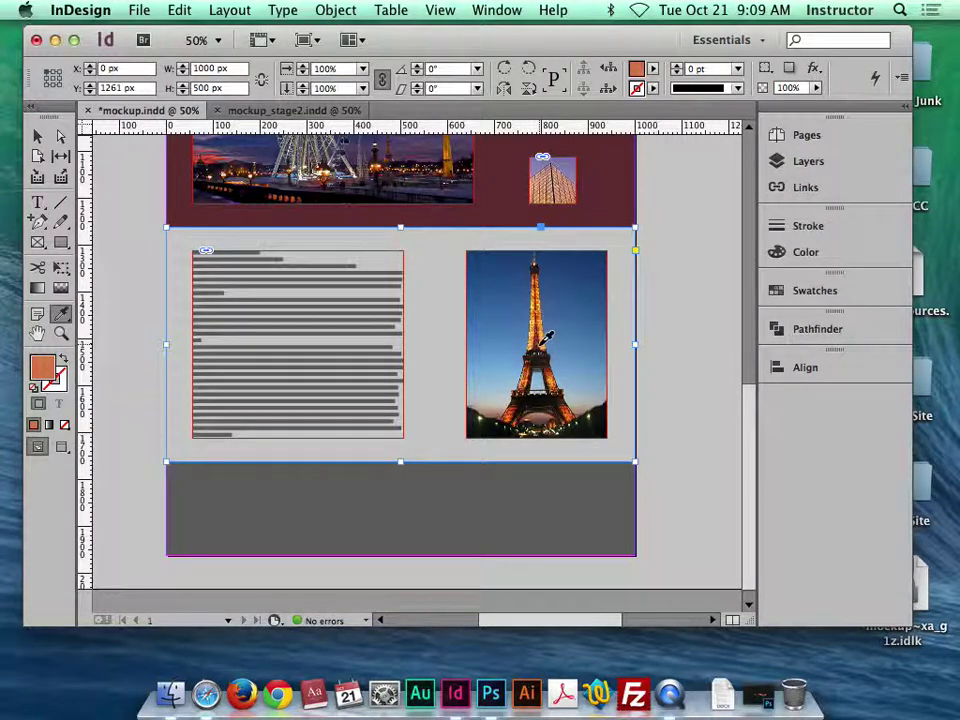
click(542, 343)
click(546, 338)
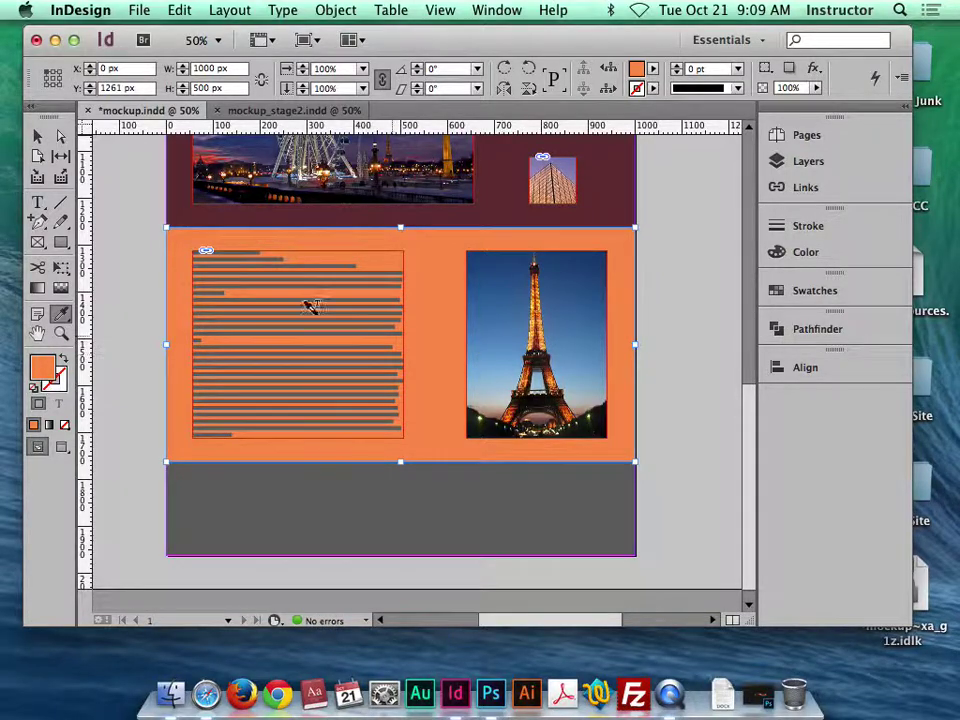
click(30, 140)
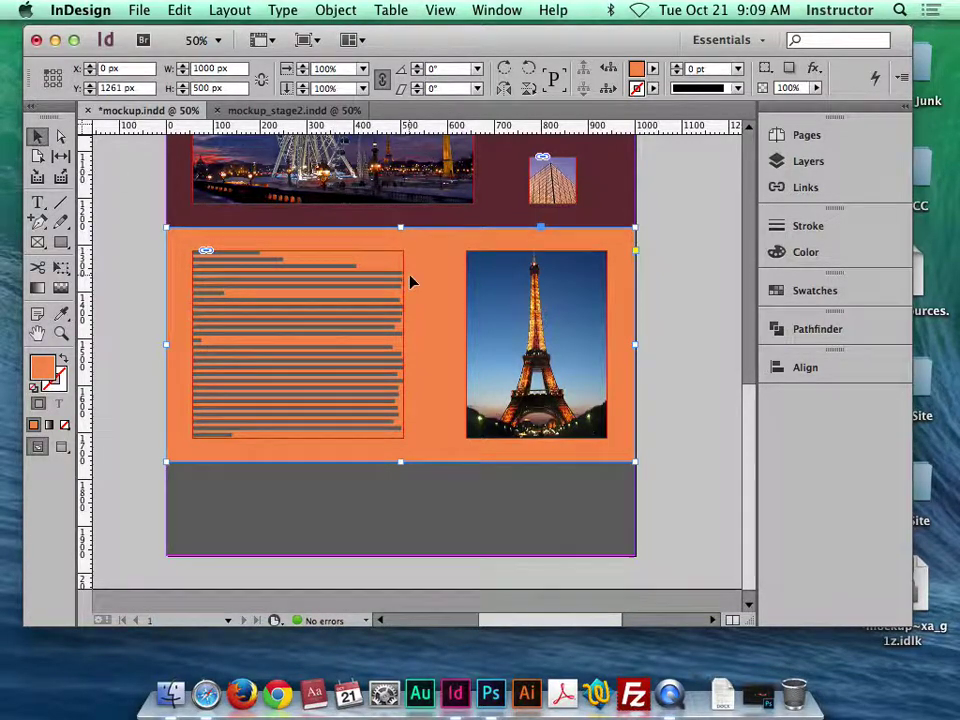
Resample the Eiffel Tower section's background from its picture, trying a dark red and ending on an orange-red.
click(61, 313)
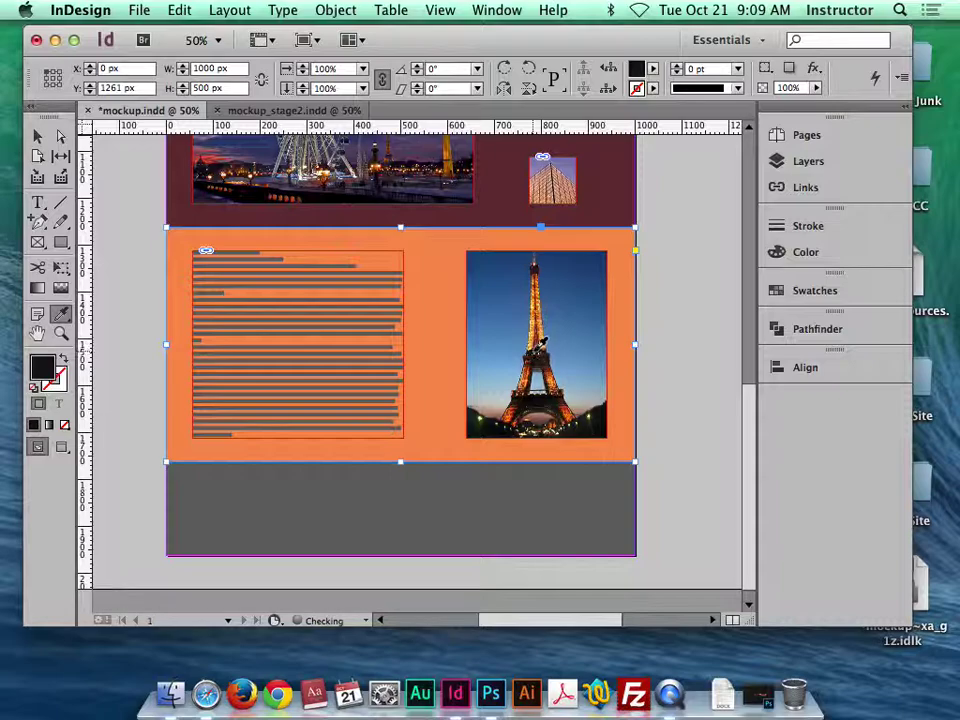
click(524, 335)
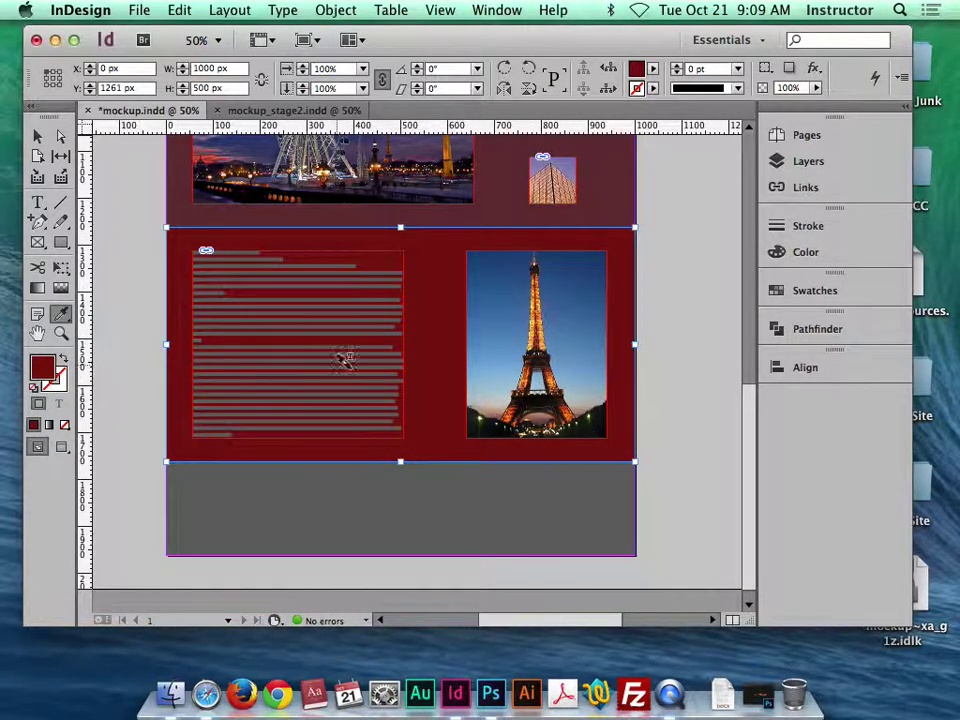
click(38, 136)
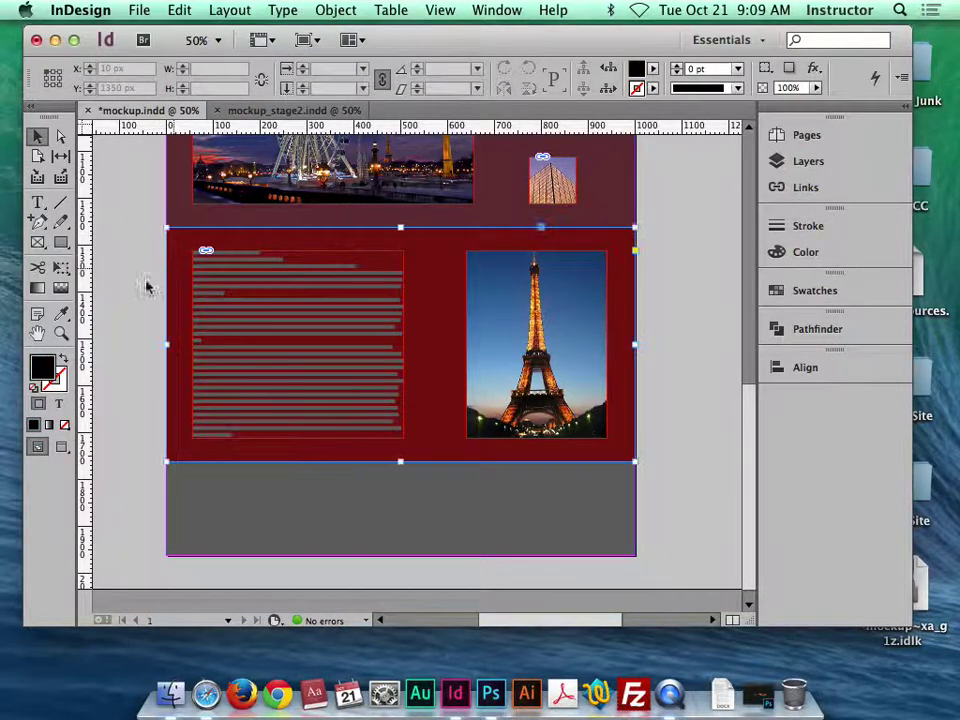
key(i)
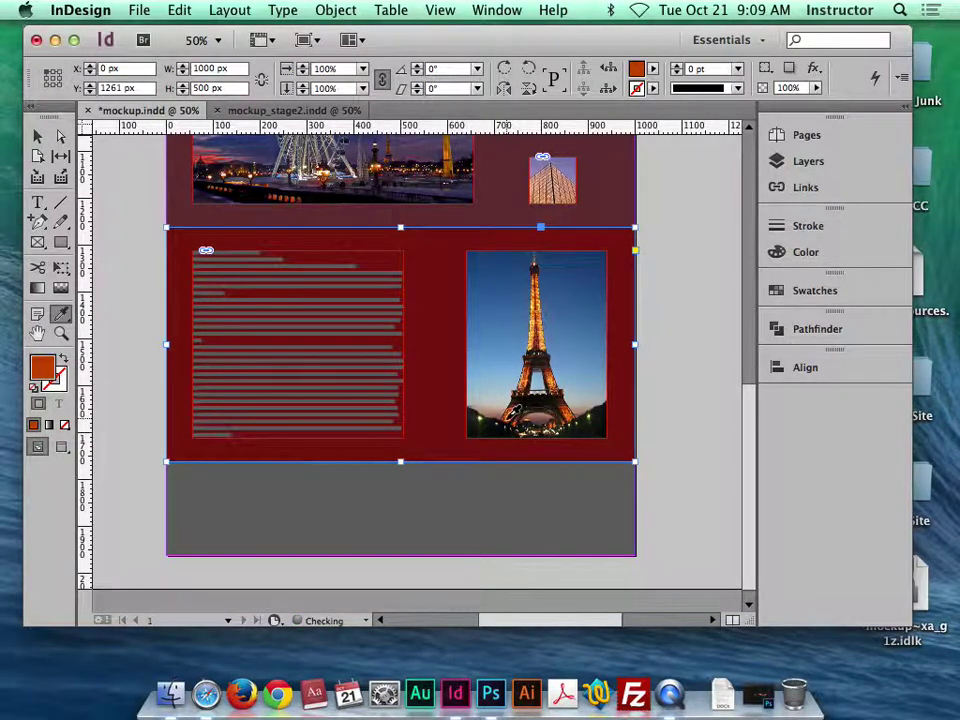
key(super+z)
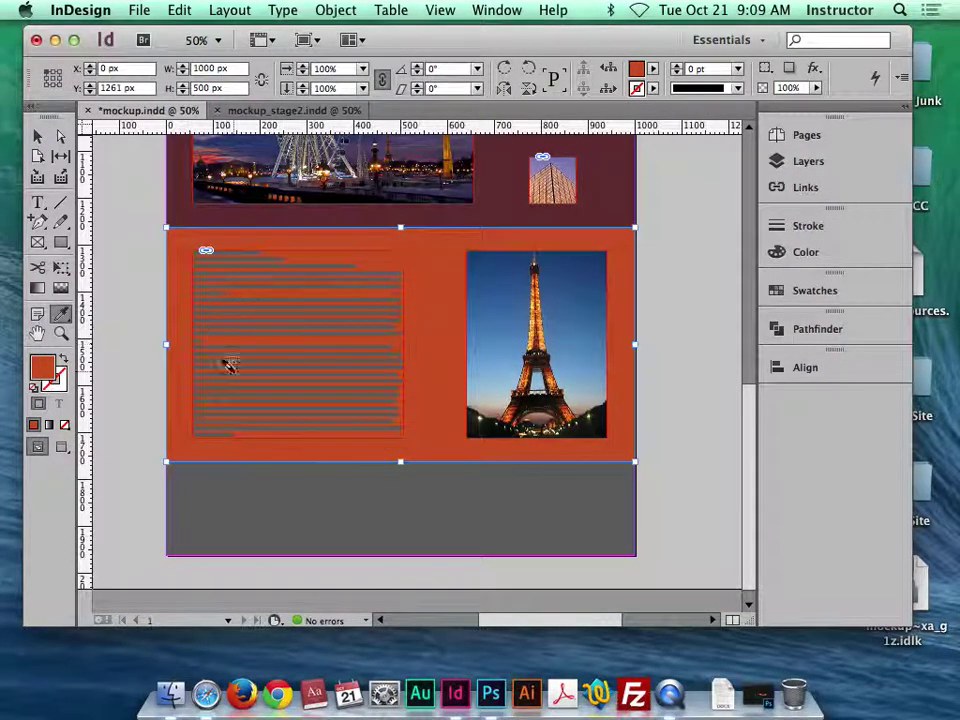
Lighten the Eiffel Tower section's background to a peach with Lab values 87, 20, 43, and deselect it.
double_click(43, 370)
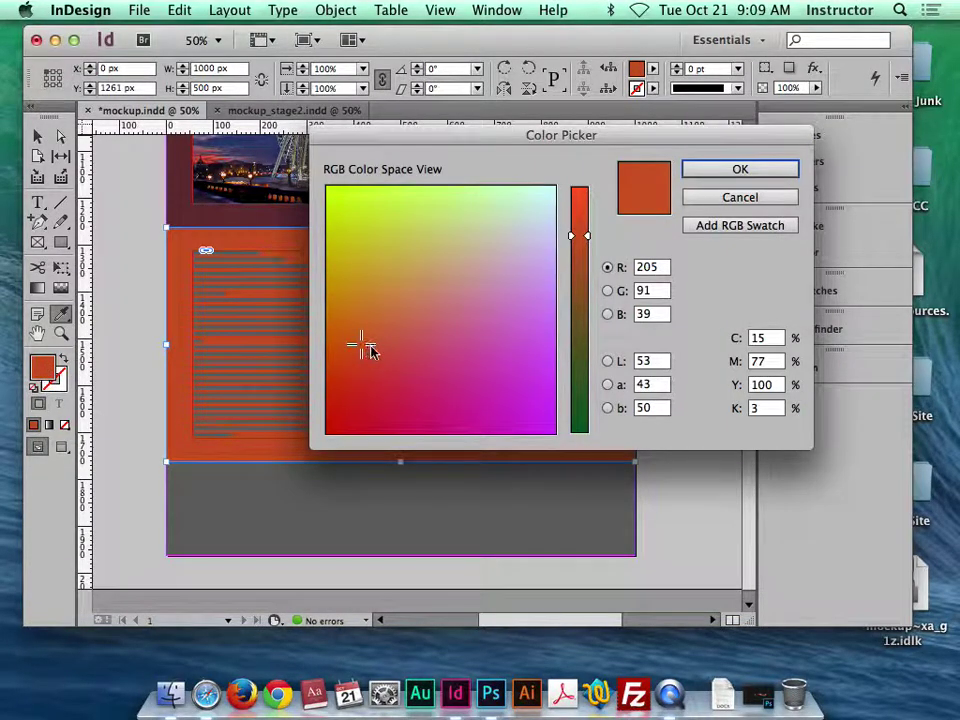
drag(370, 350, 394, 296)
click(607, 290)
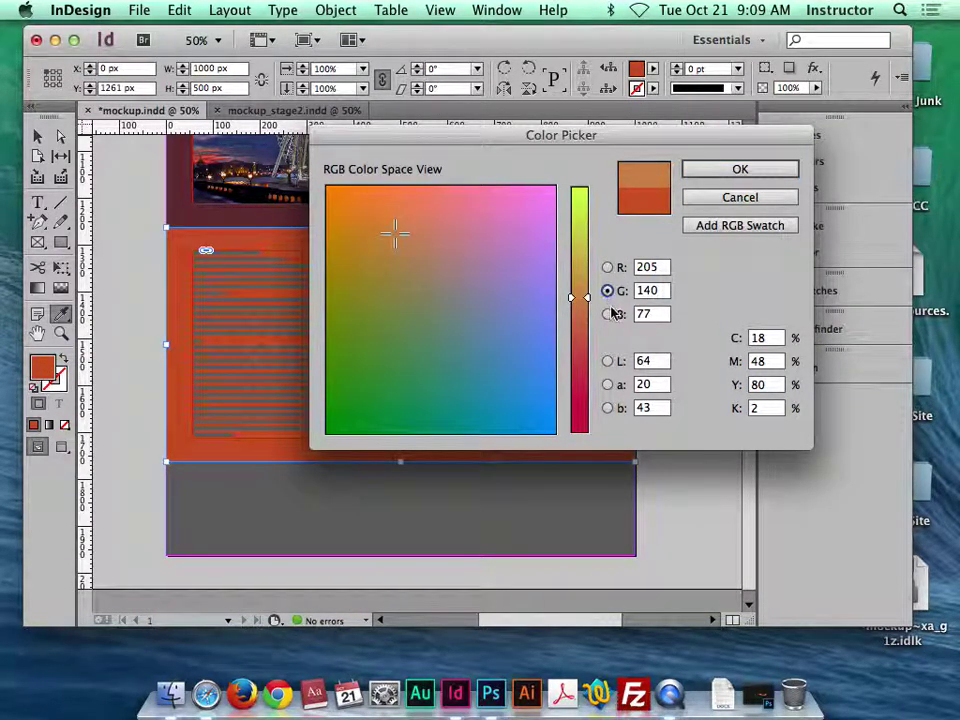
click(607, 314)
click(607, 361)
click(607, 384)
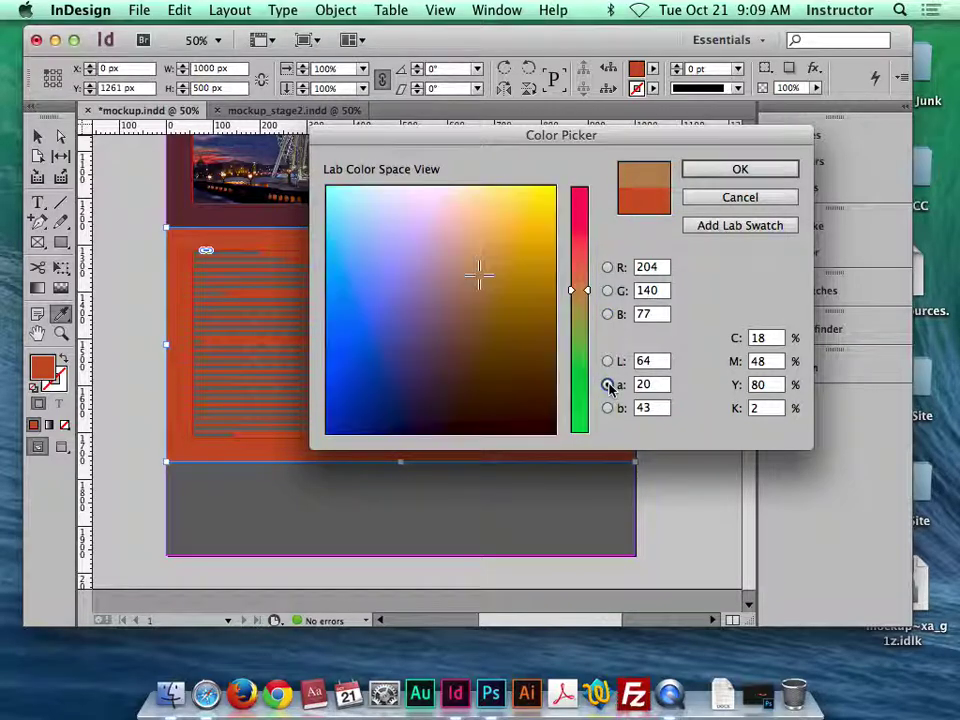
click(607, 361)
drag(580, 278, 587, 219)
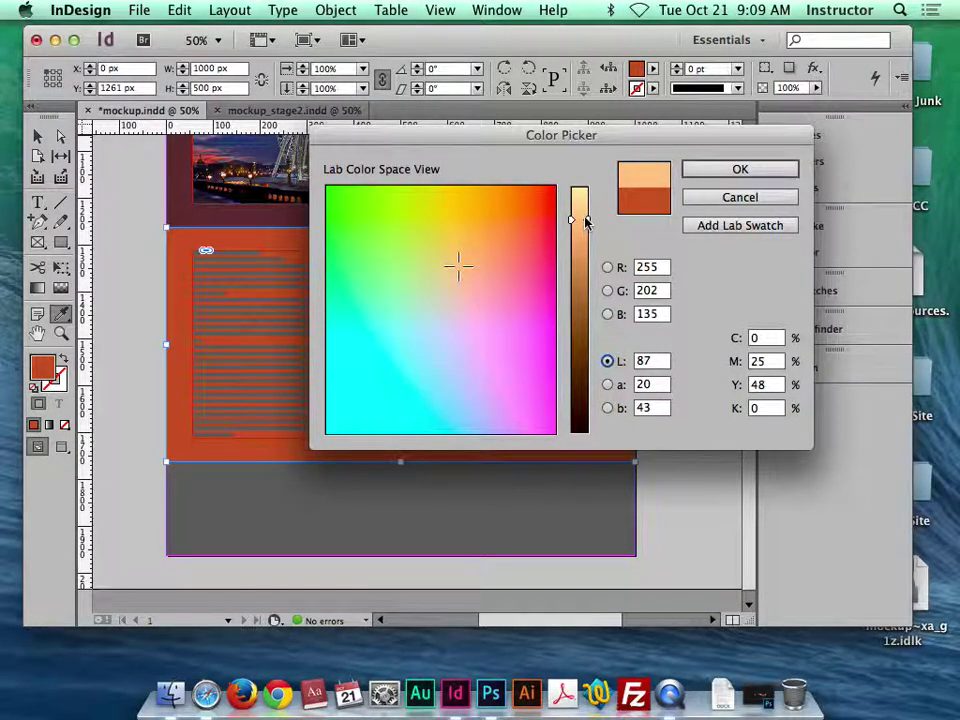
click(708, 176)
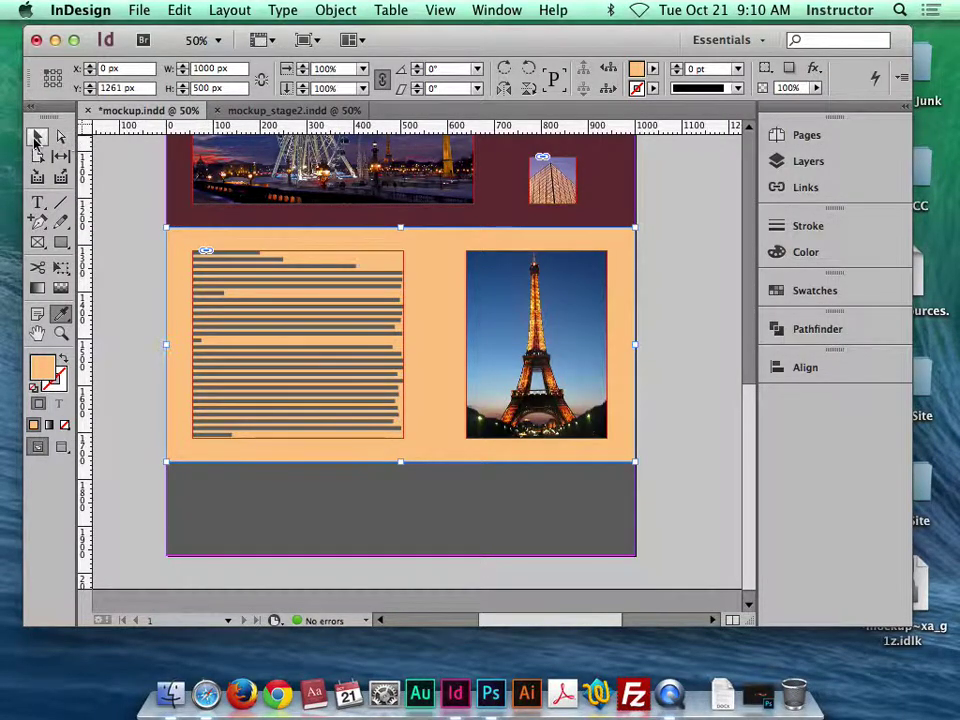
click(36, 137)
click(681, 379)
Set the font of the Link One text in the navigation bar to Palatino Regular.
key(super+minus)
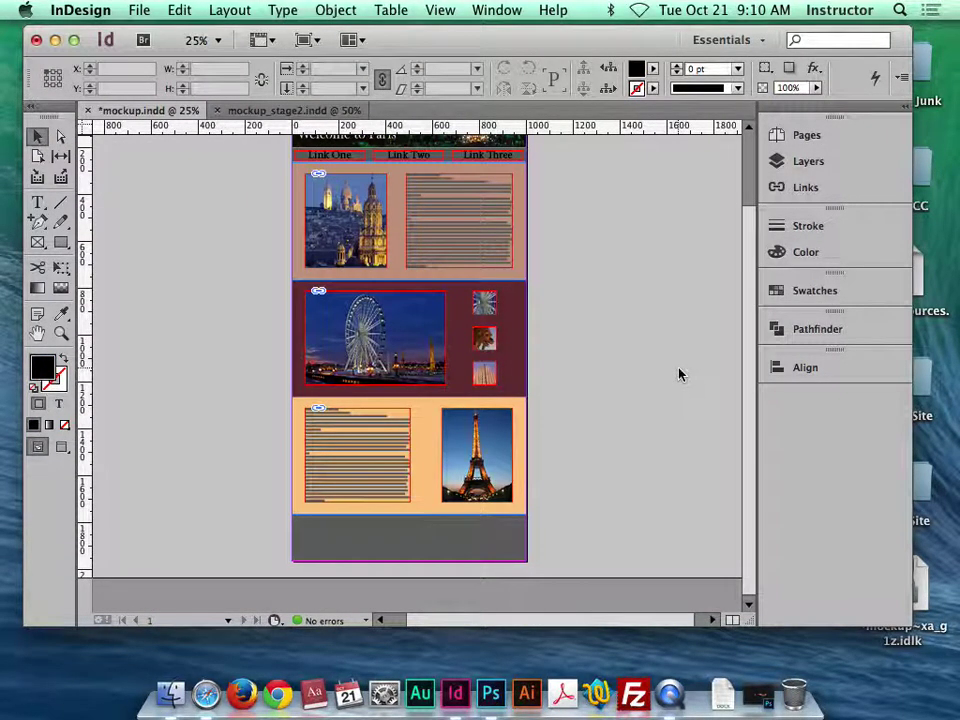
scroll(643, 396, up, 3)
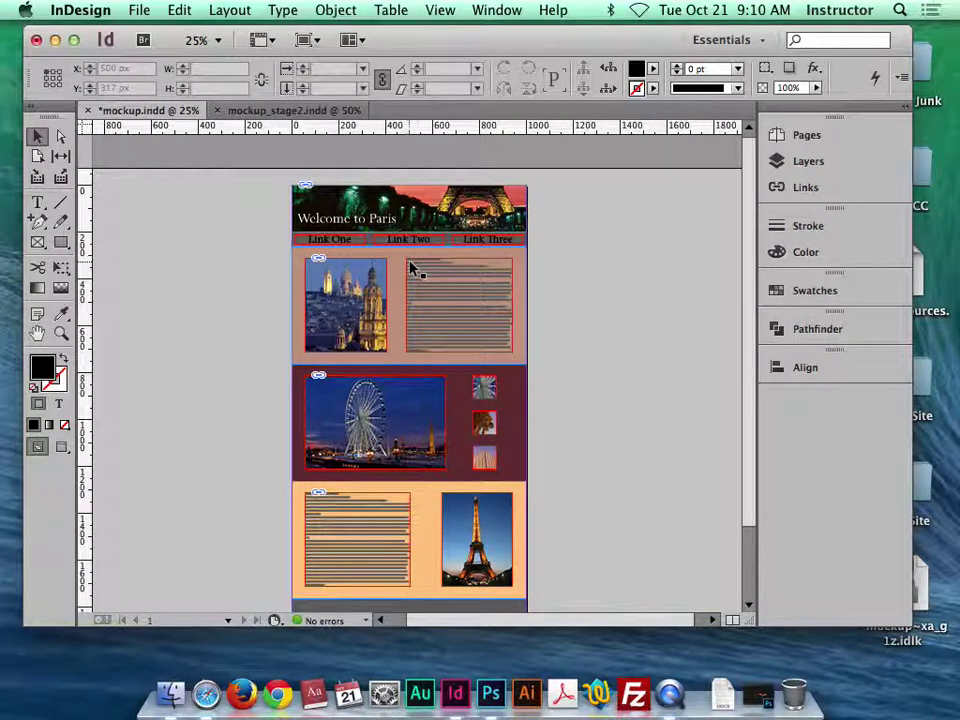
key(super+equal)
scroll(343, 261, up, 4)
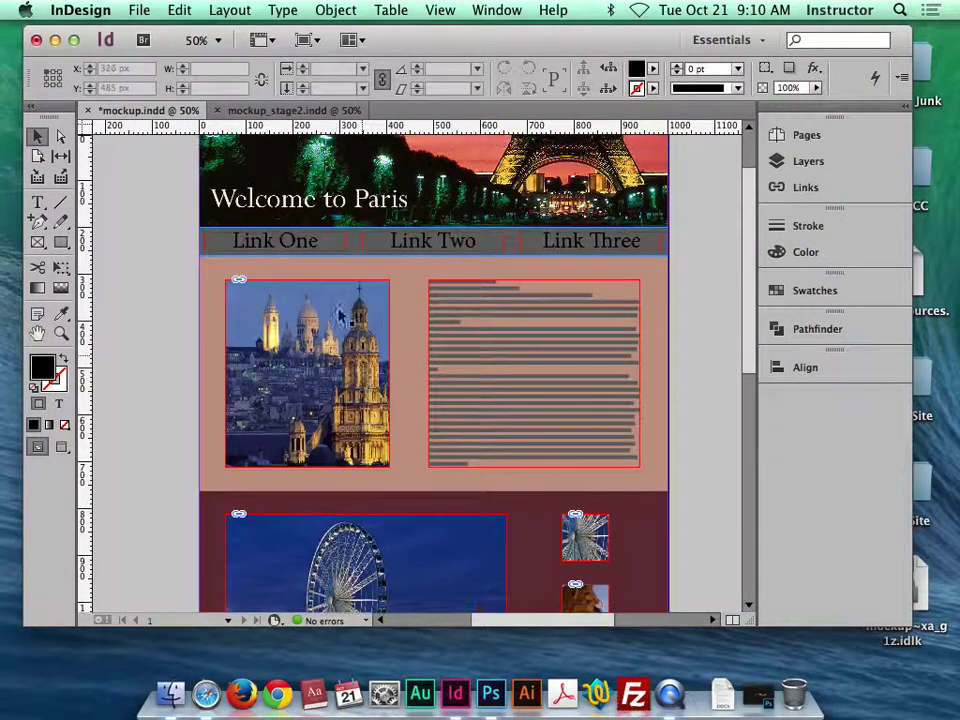
double_click(297, 242)
double_click(311, 241)
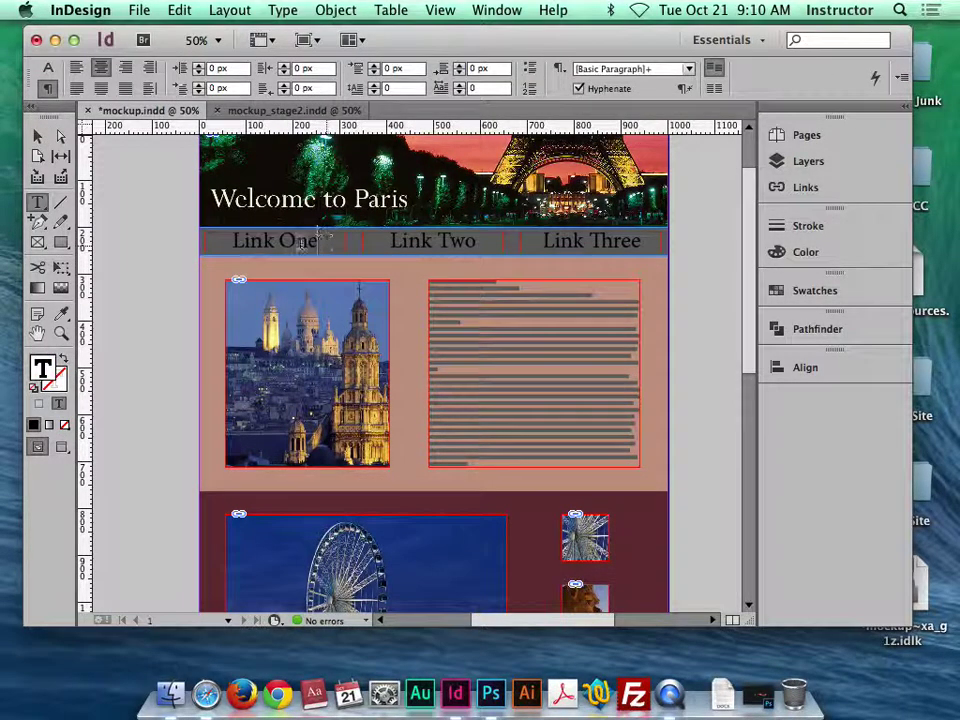
drag(318, 242, 208, 245)
click(47, 68)
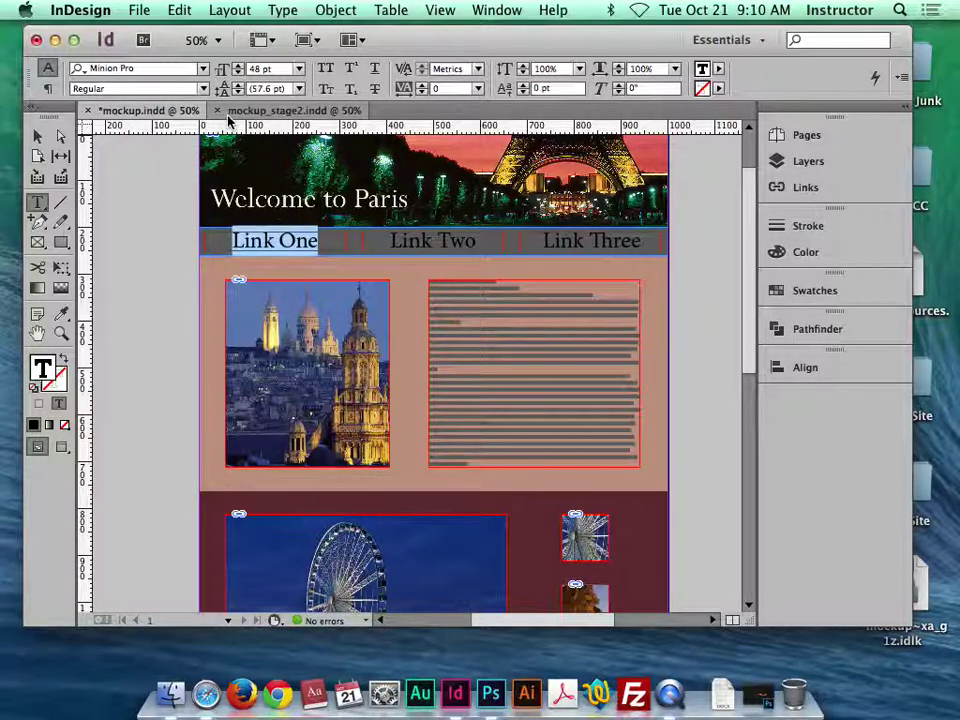
click(80, 70)
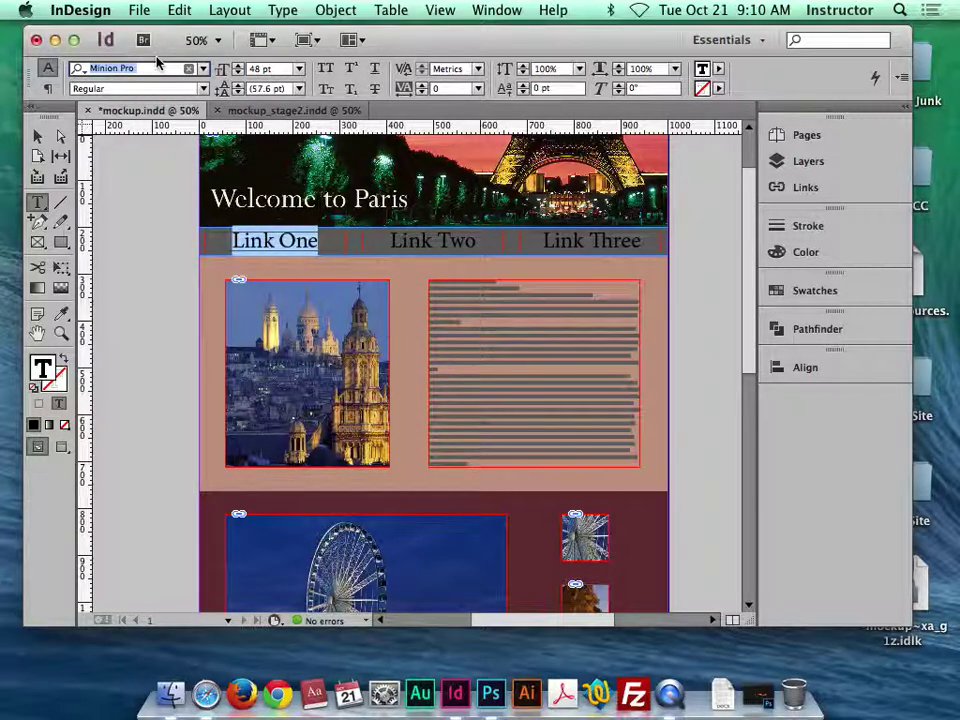
text(Palatin)
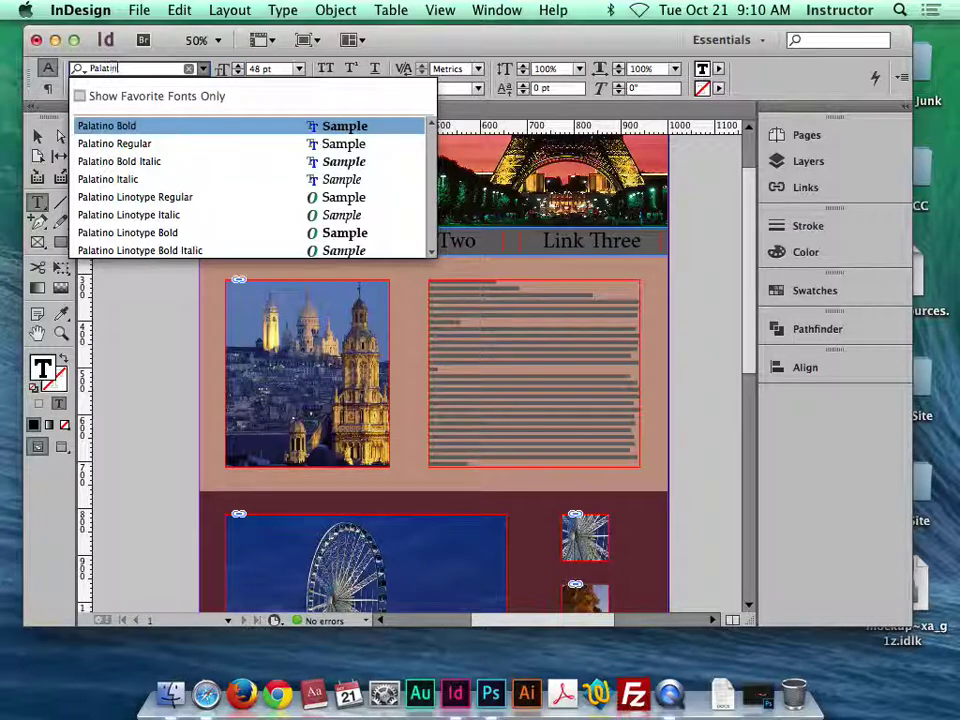
click(145, 145)
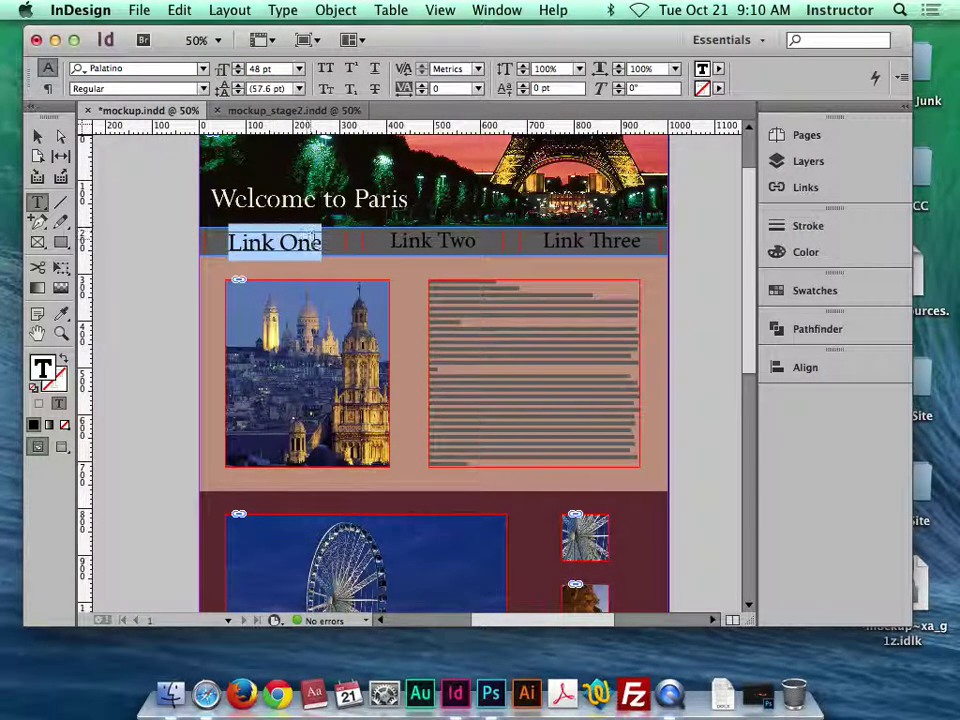
Change the font of the Link One text to Perpetua Regular.
click(130, 68)
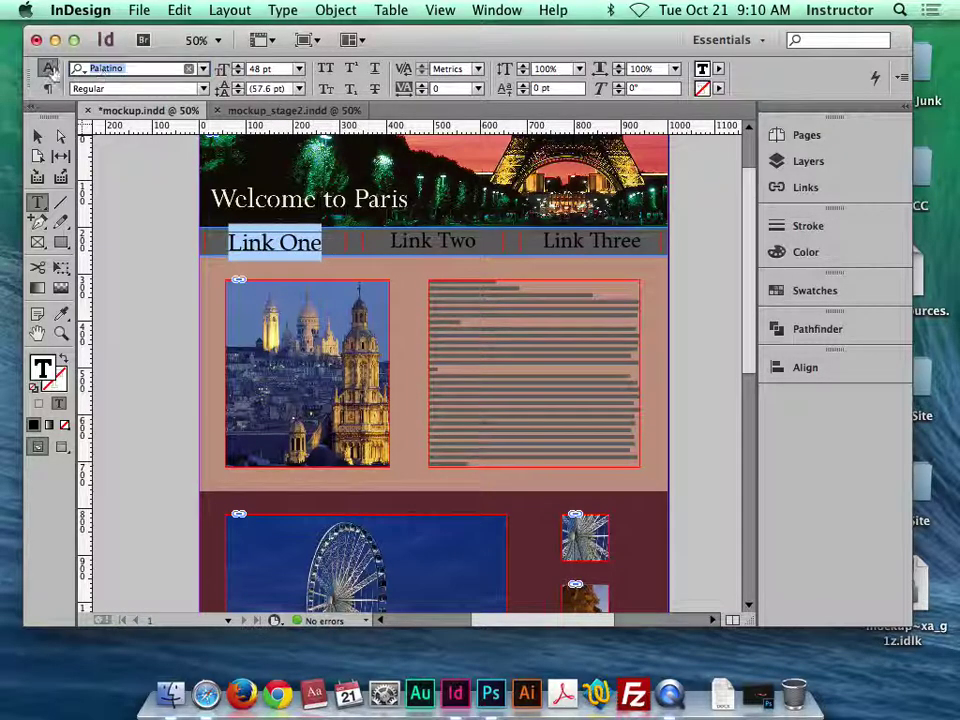
text(perpetu)
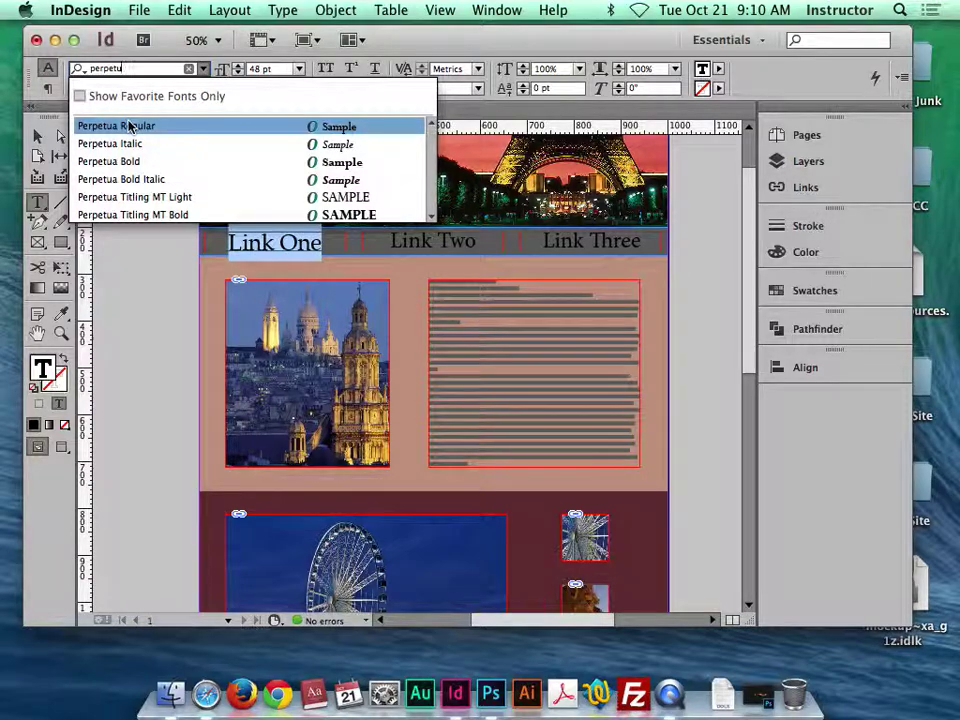
click(129, 126)
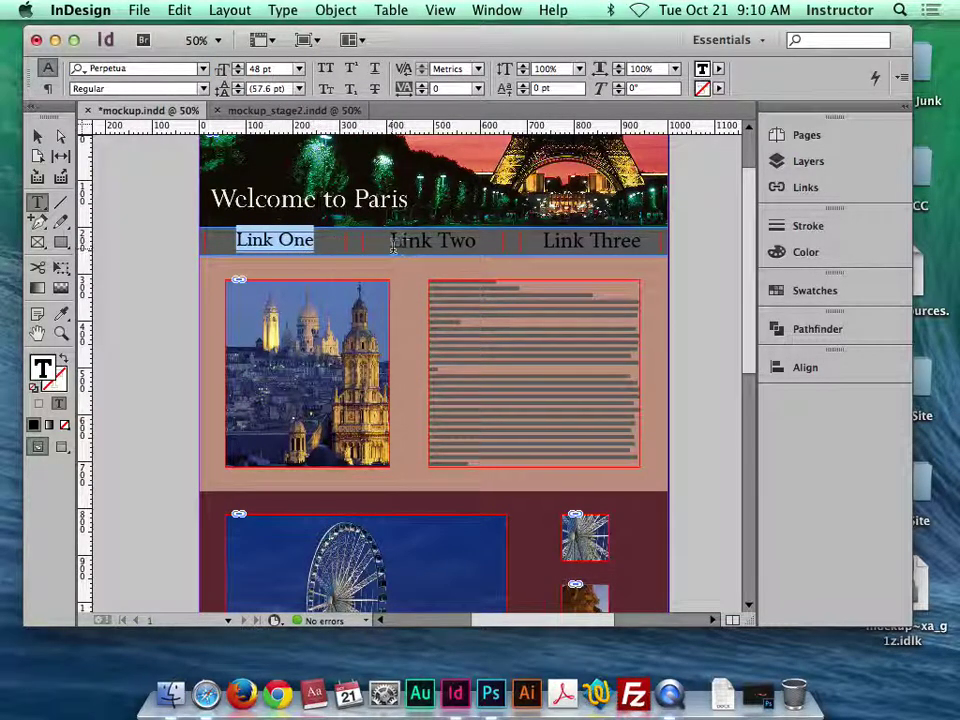
Set the font of the Link Two and Link Three texts to Perpetua Regular.
drag(391, 241, 476, 241)
click(125, 68)
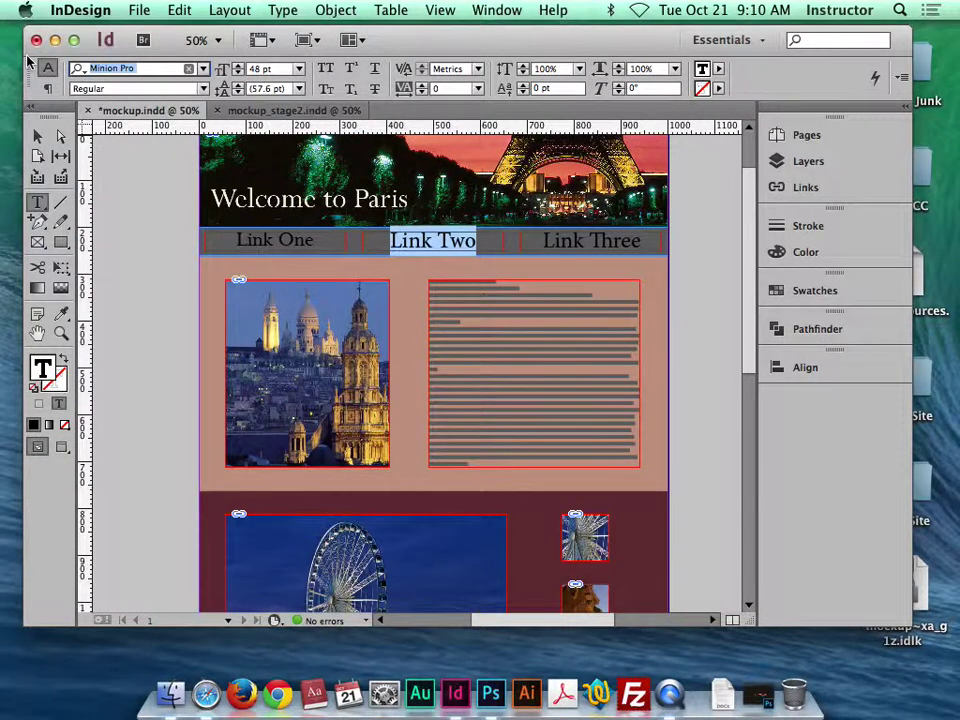
text(perpe)
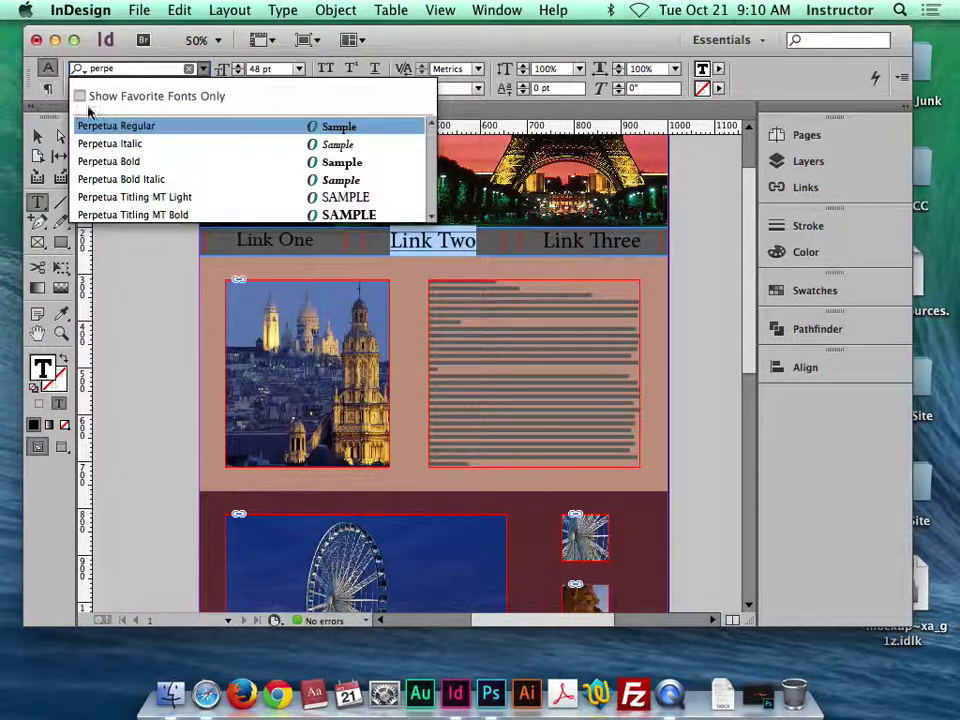
click(100, 126)
drag(642, 241, 543, 241)
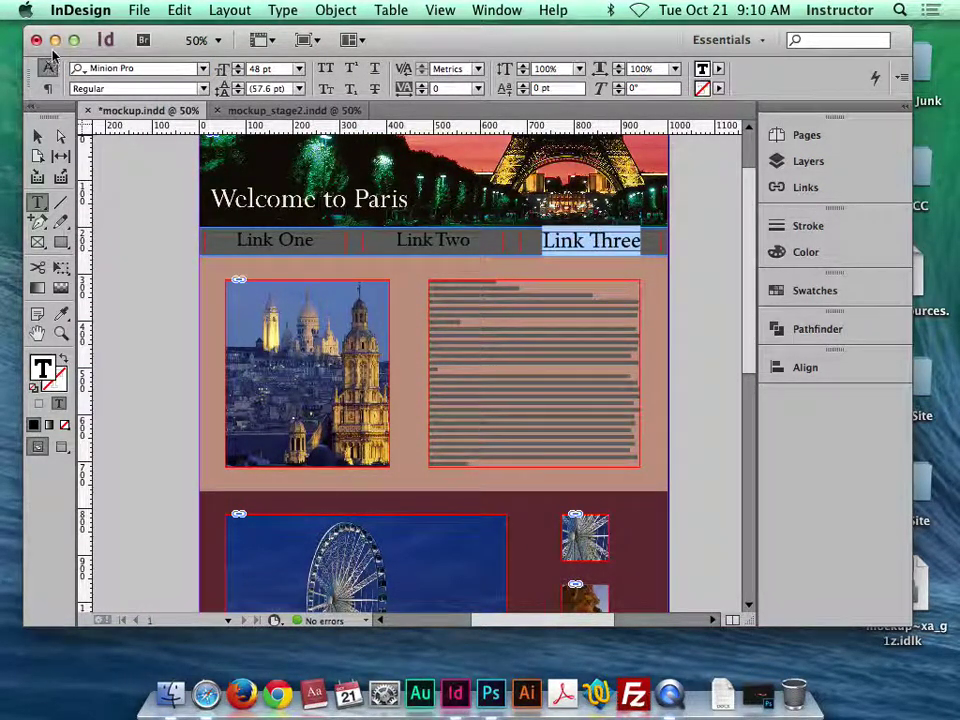
click(141, 69)
text(perpe)
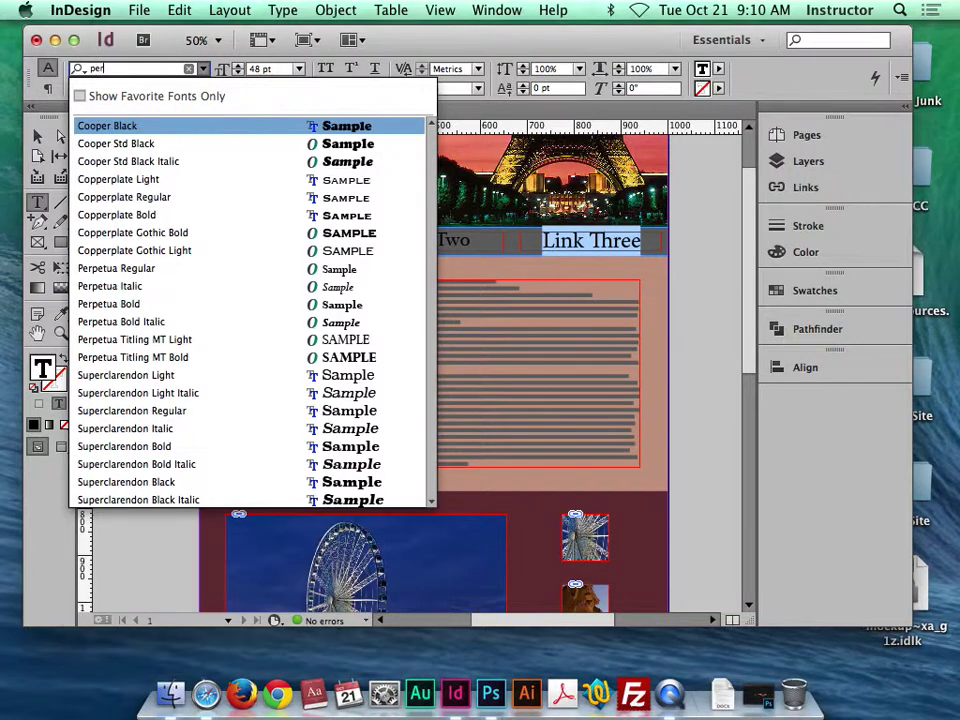
click(155, 124)
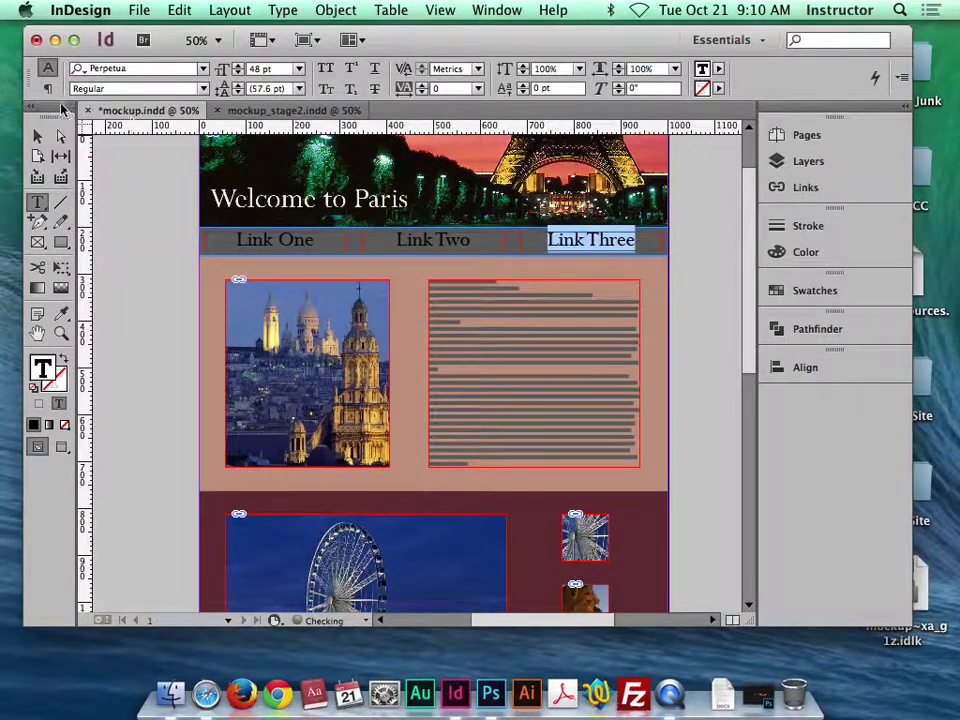
Ungroup the body text frame and the Eiffel Tower picture in the peach section.
key(Escape)
click(480, 388)
scroll(484, 407, up, 2)
scroll(484, 407, down, 5)
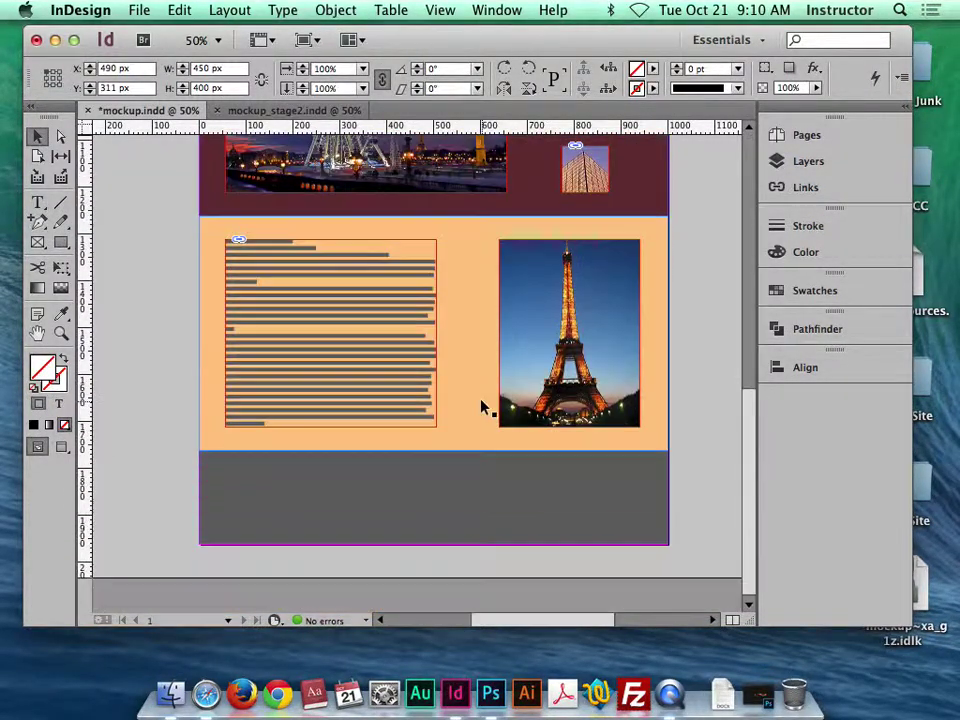
click(330, 341)
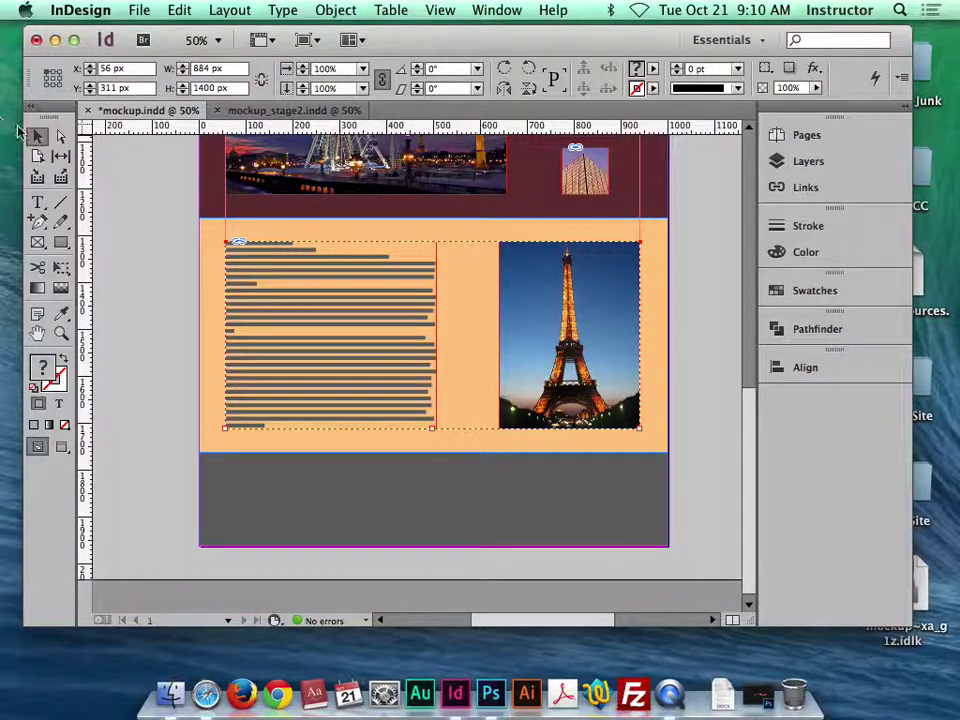
click(61, 136)
click(129, 201)
click(424, 324)
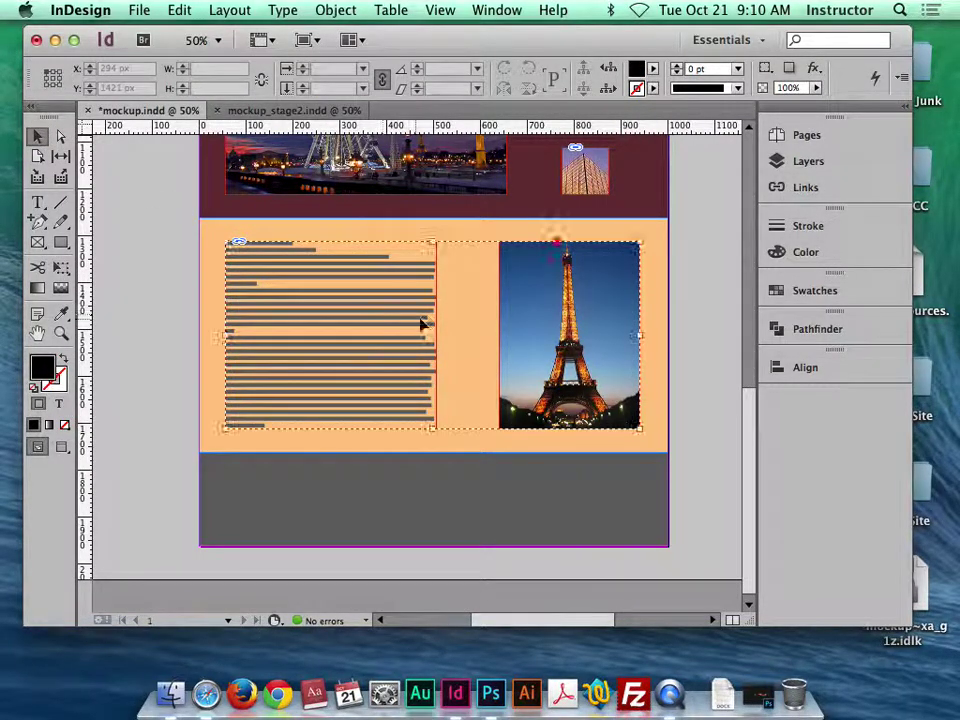
right_click(423, 325)
click(466, 363)
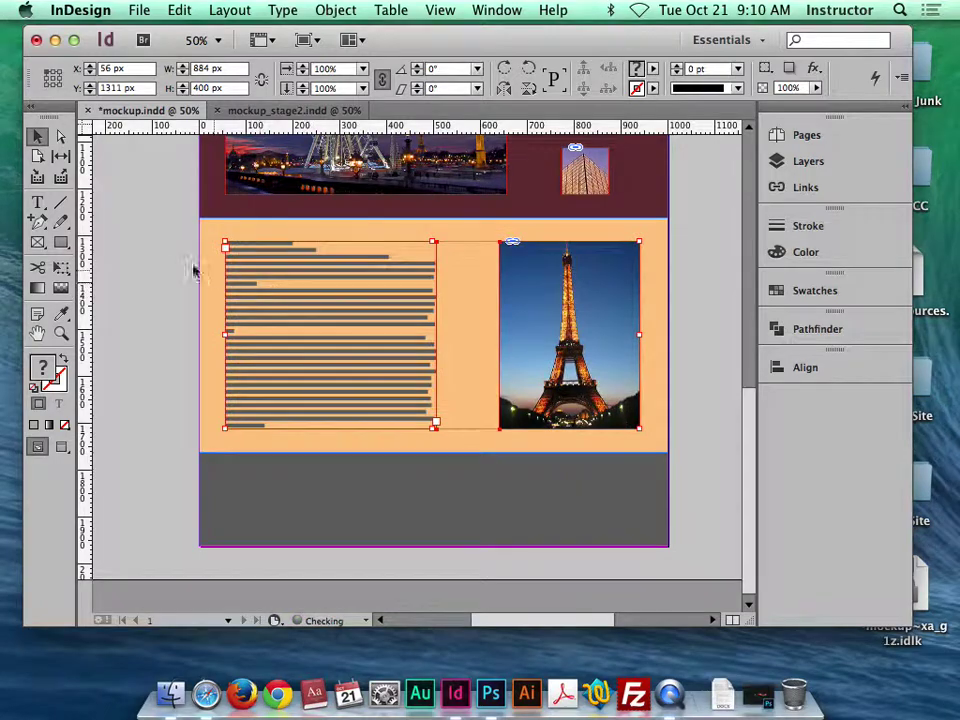
Set the font of both body text frames to Perpetua Regular and dock the Character panel with the other panels.
click(420, 294)
scroll(436, 295, up, 5)
scroll(436, 295, up, 3)
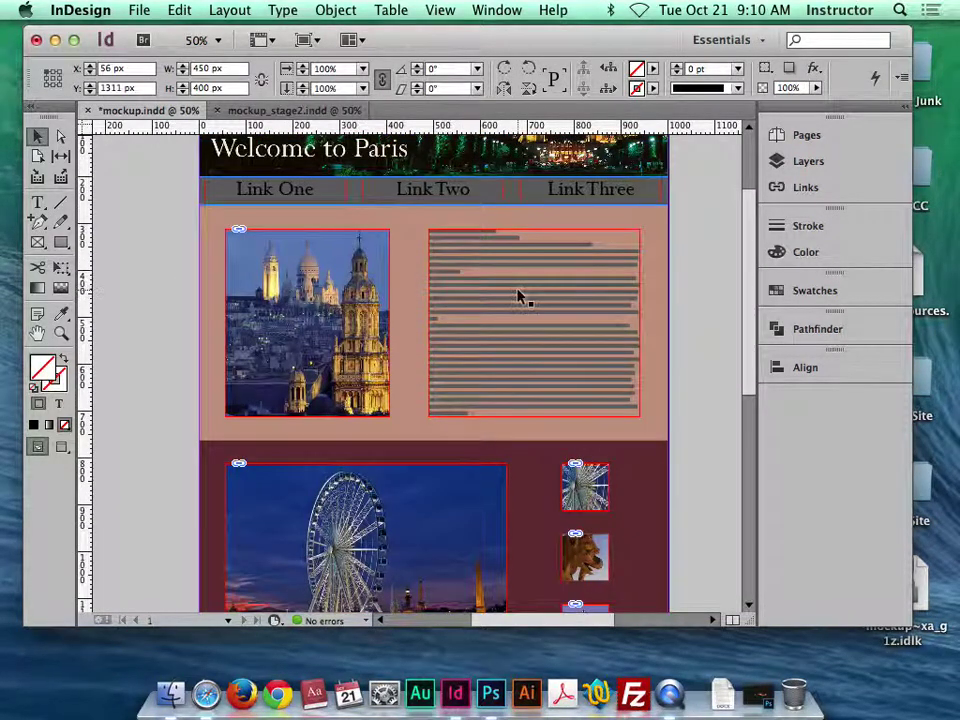
click(521, 298)
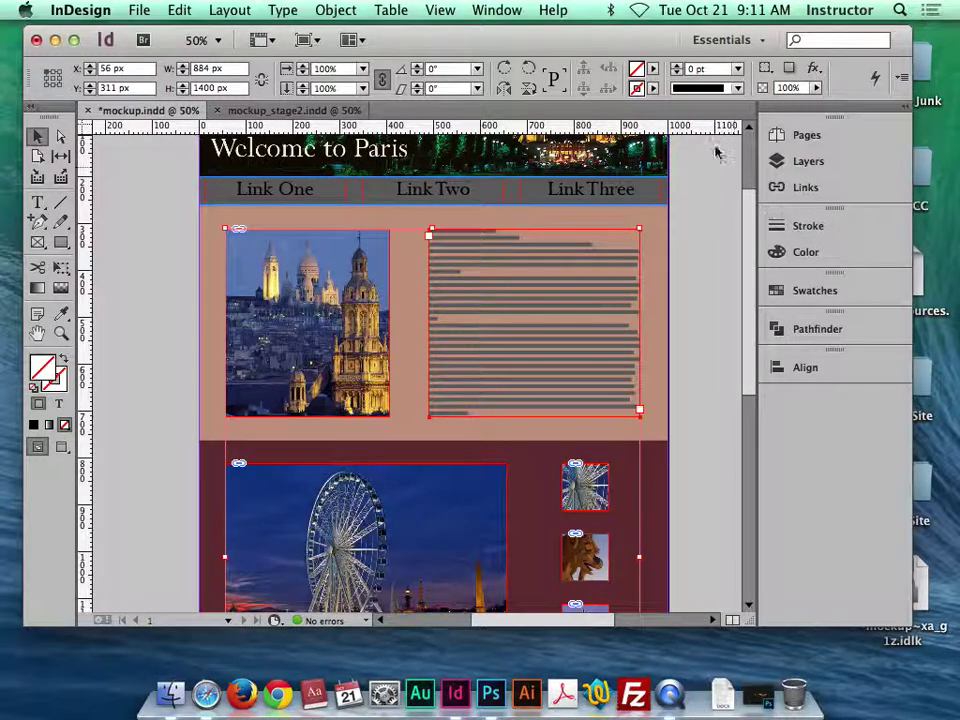
click(497, 10)
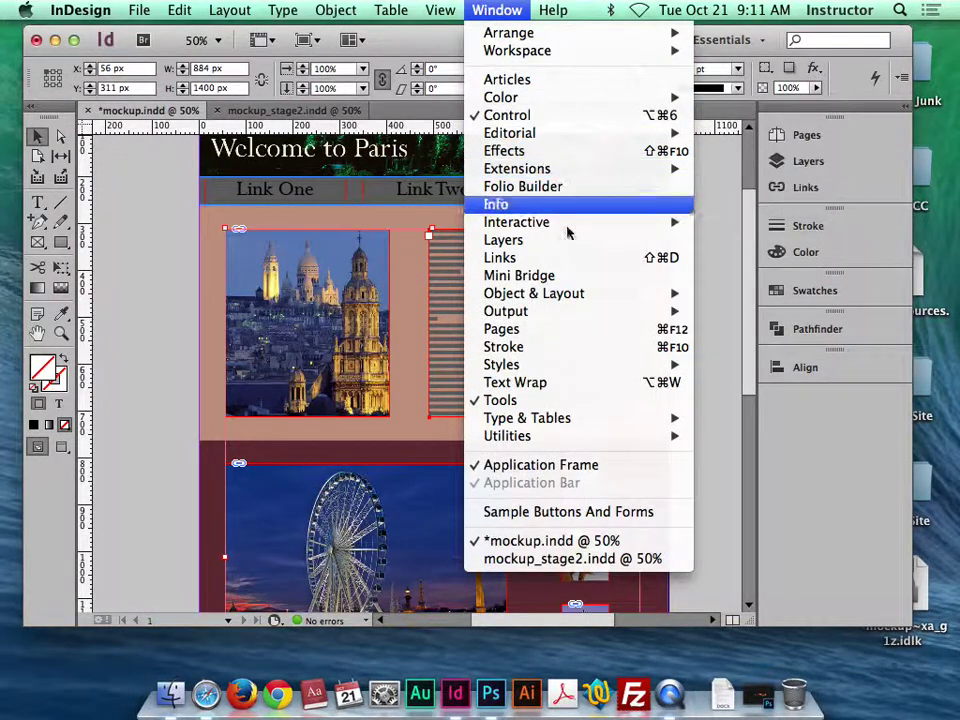
mouse_move(591, 420)
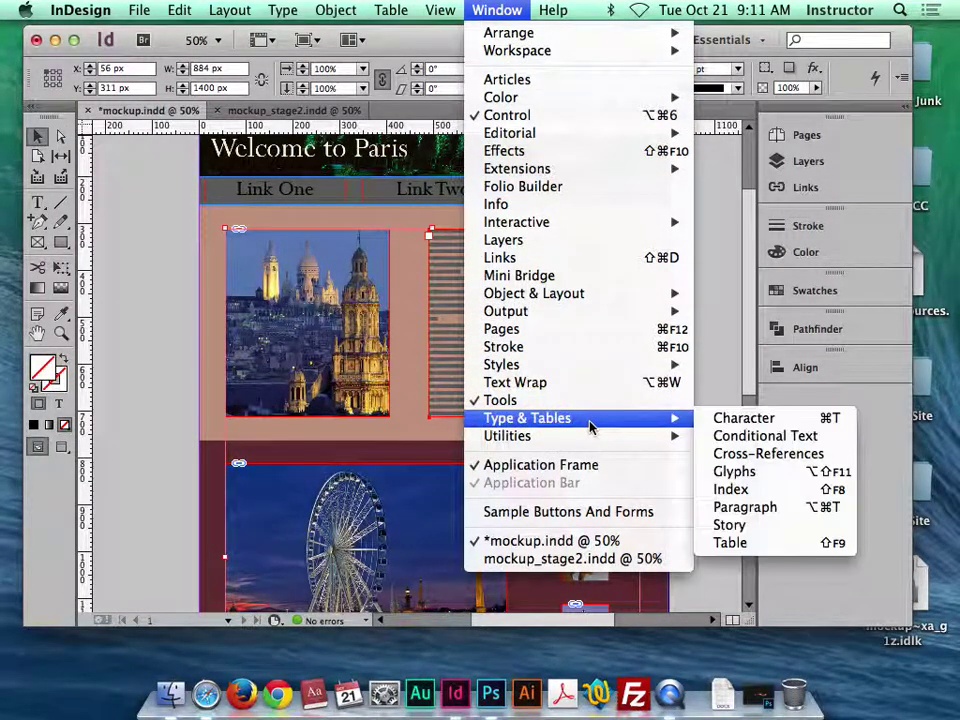
click(731, 424)
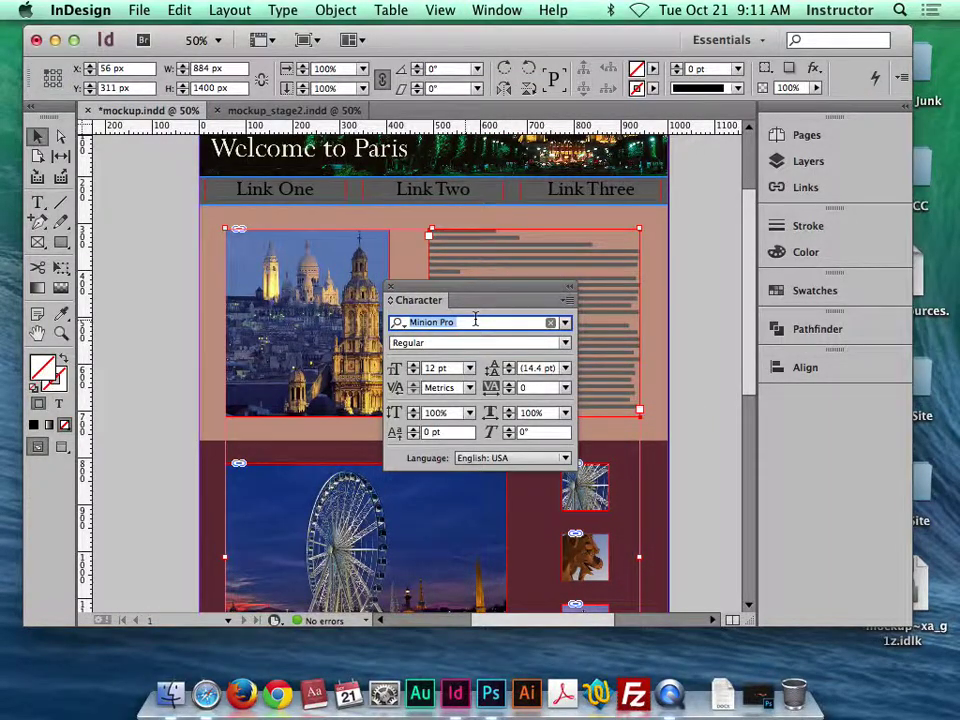
text(perpe)
key(Return)
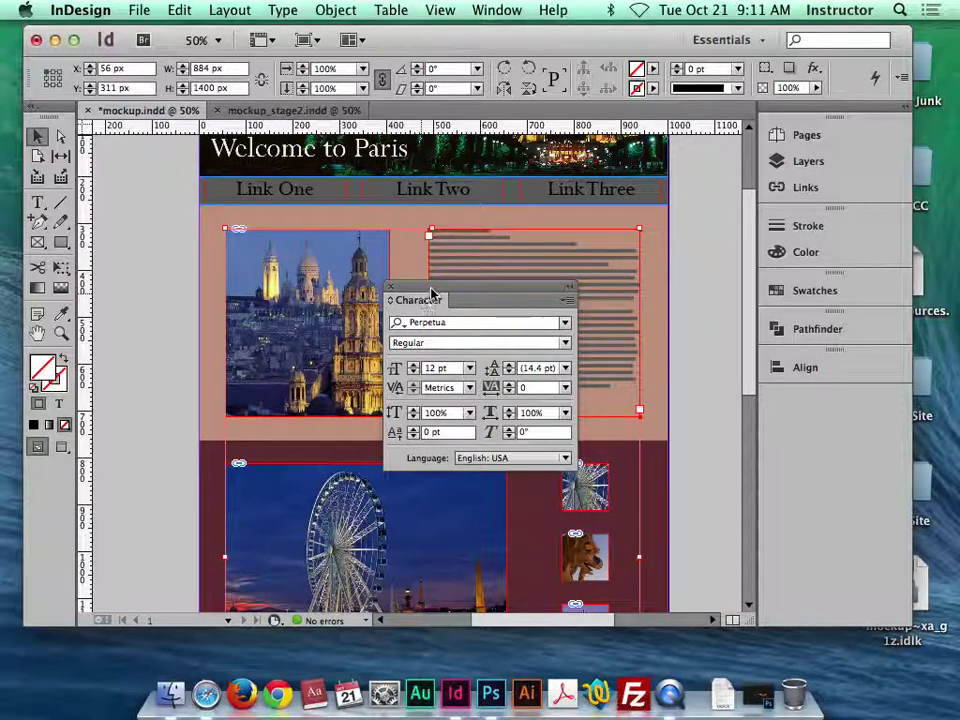
drag(452, 299, 768, 401)
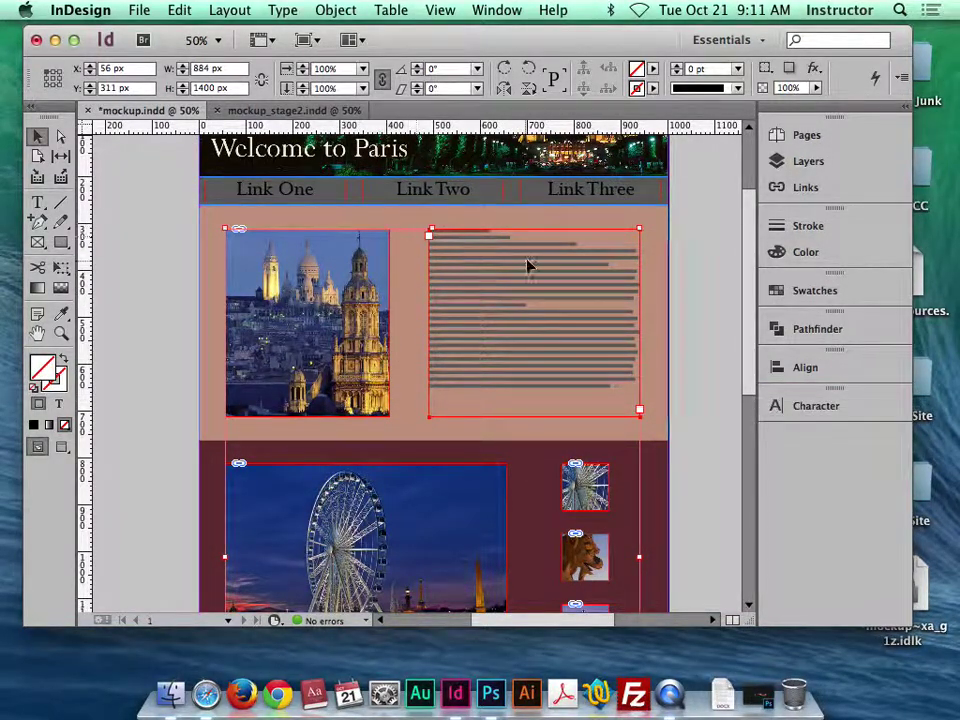
Examine the font of the body text in both sections at 75% zoom.
click(690, 283)
key(super+equal)
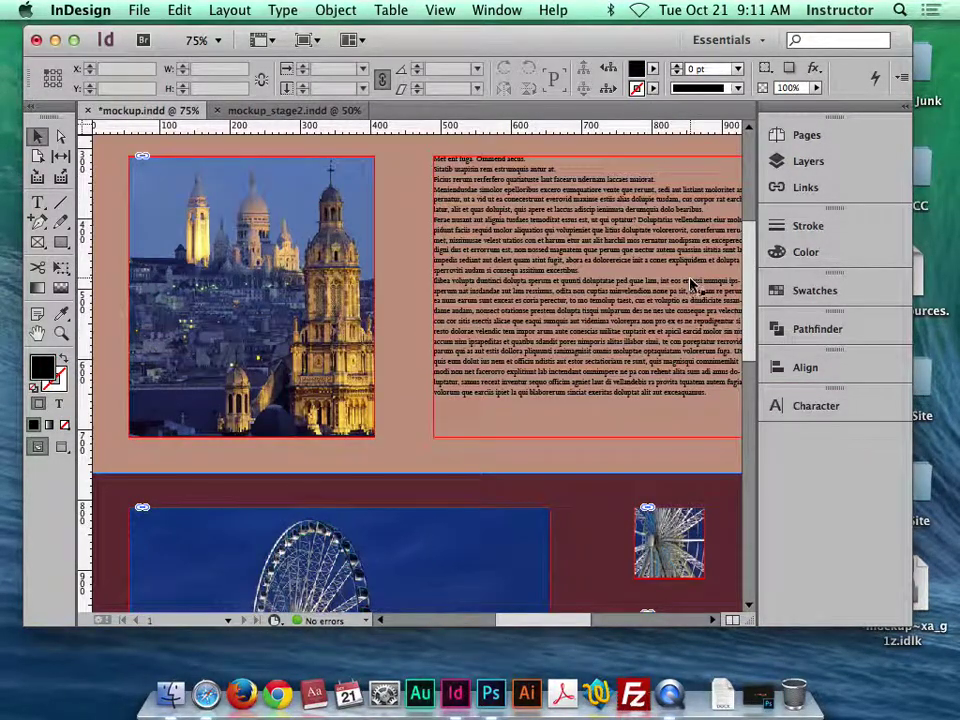
key(t)
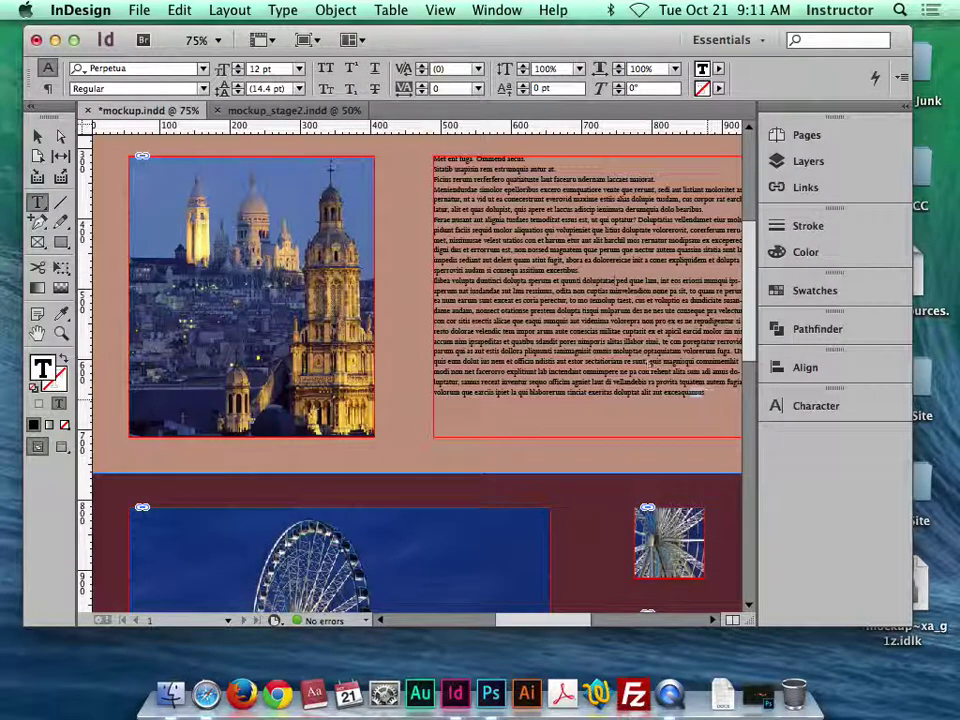
click(518, 257)
key(super+a)
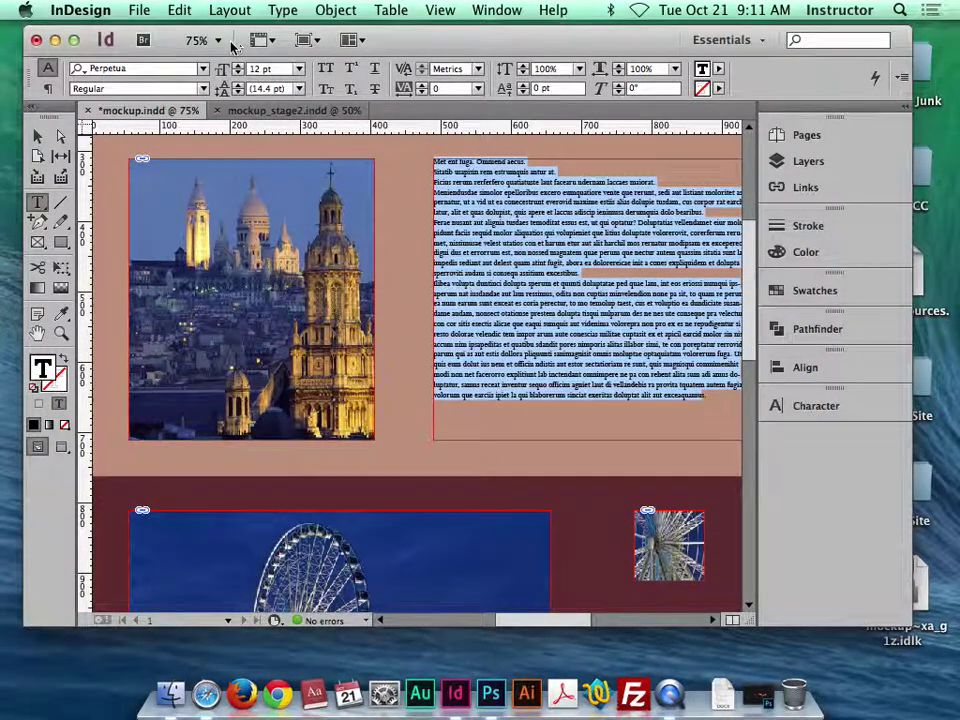
scroll(486, 343, down, 10)
scroll(486, 343, up, 12)
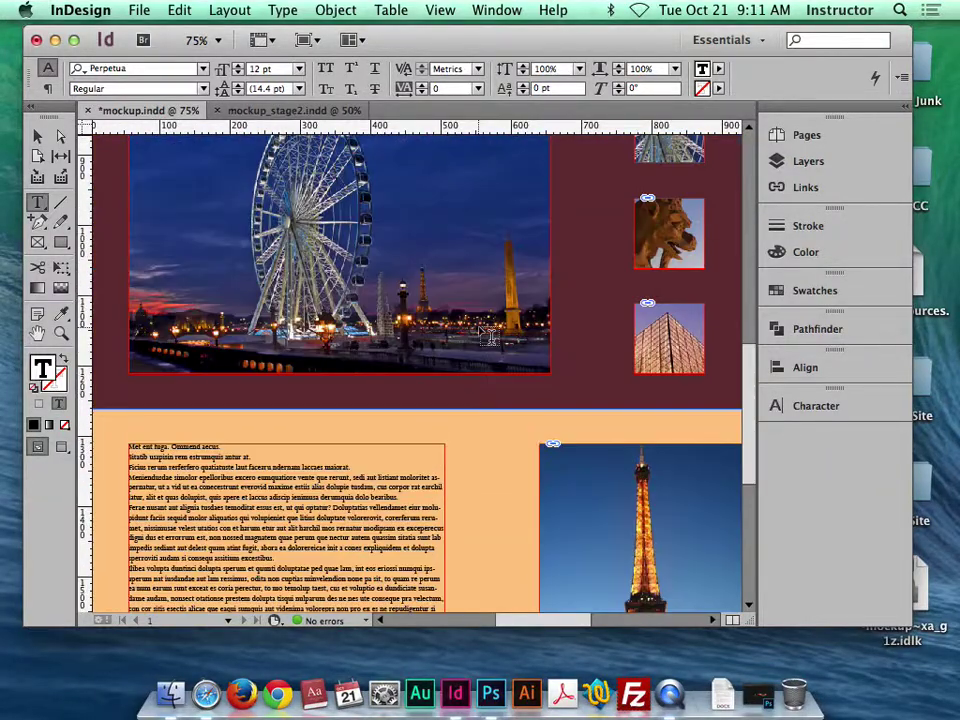
Try filling the three navigation link frames with a near-white colour, Lab values 100, 5, -24.
click(430, 251)
key(super+a)
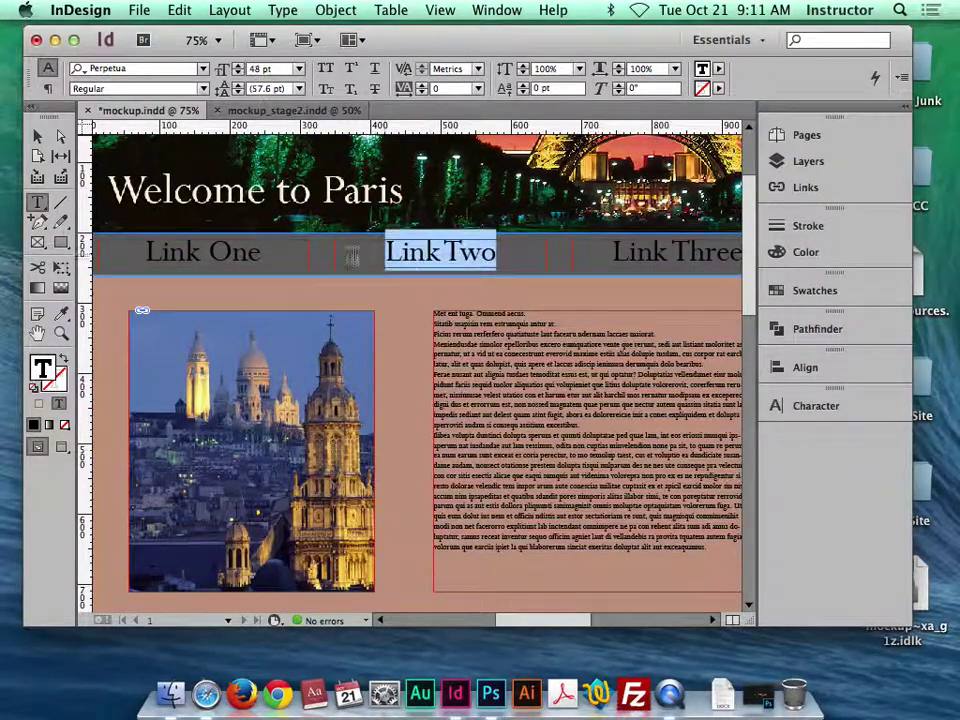
key(Escape)
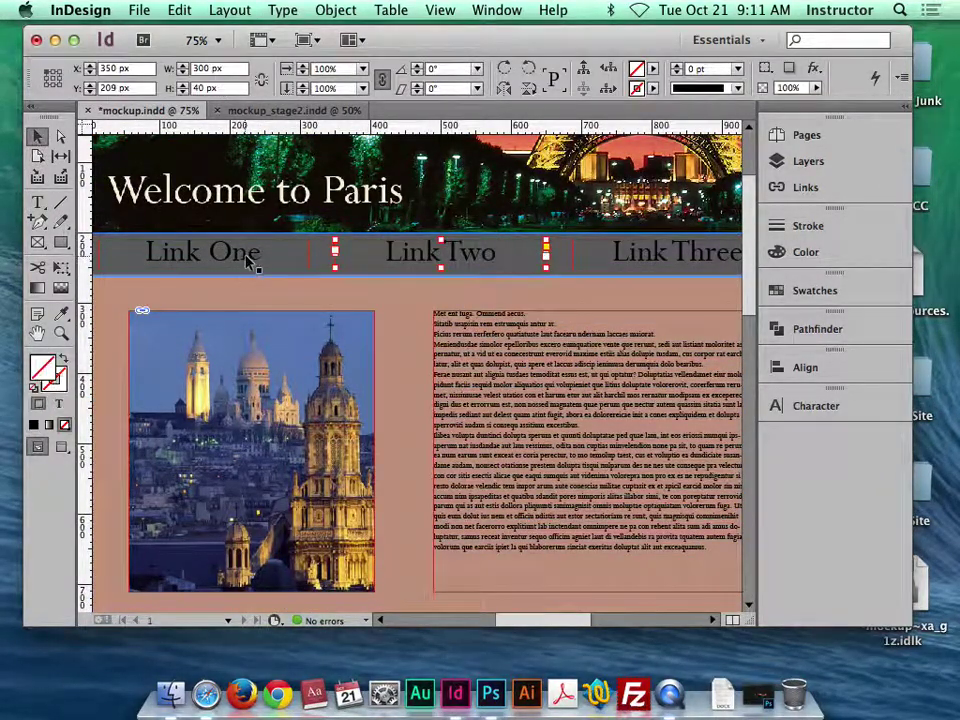
shift+click(253, 260)
shift+click(664, 261)
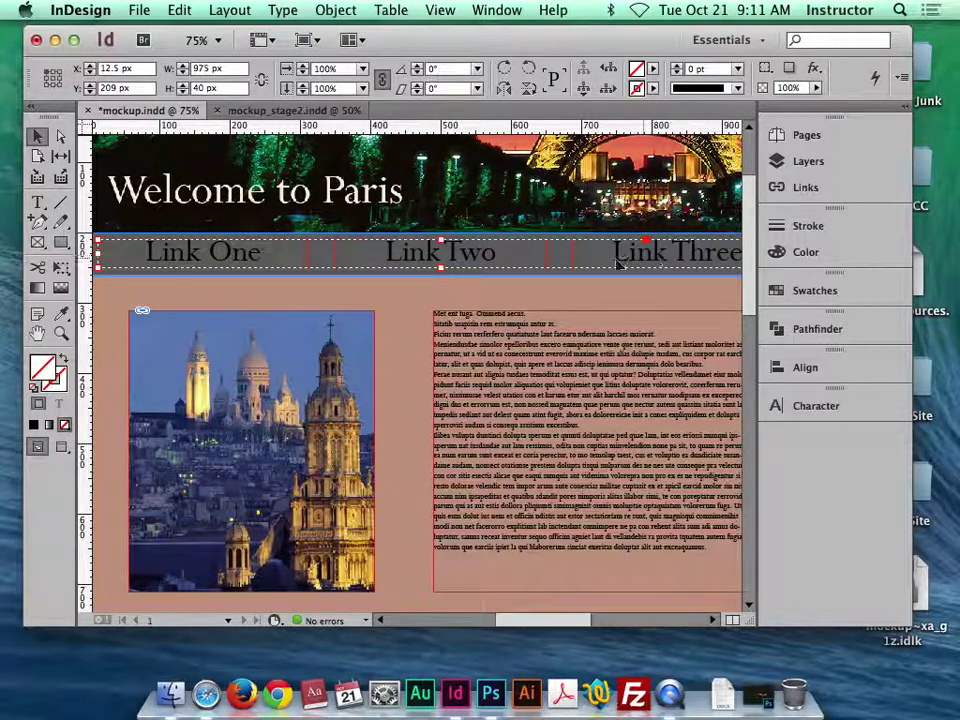
click(738, 90)
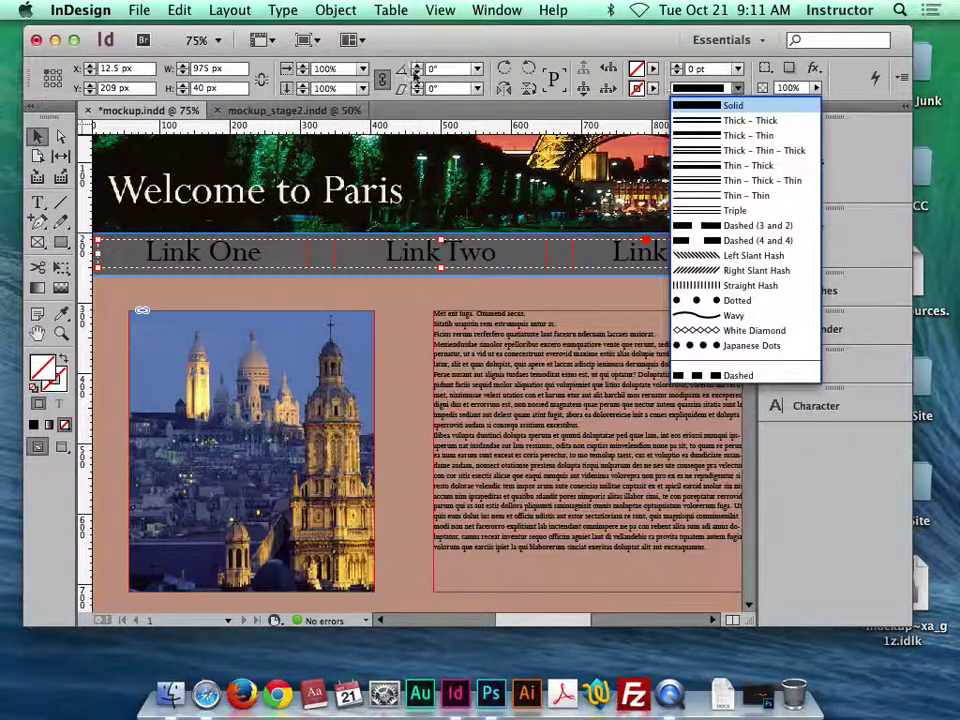
double_click(52, 378)
drag(577, 238, 578, 196)
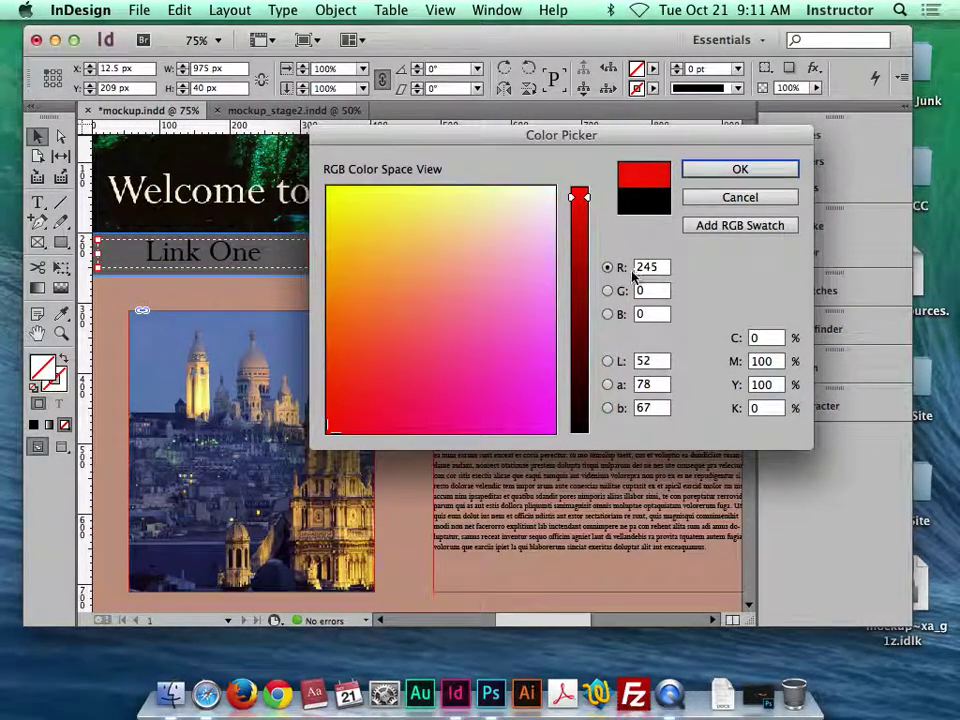
click(608, 291)
click(608, 314)
click(608, 361)
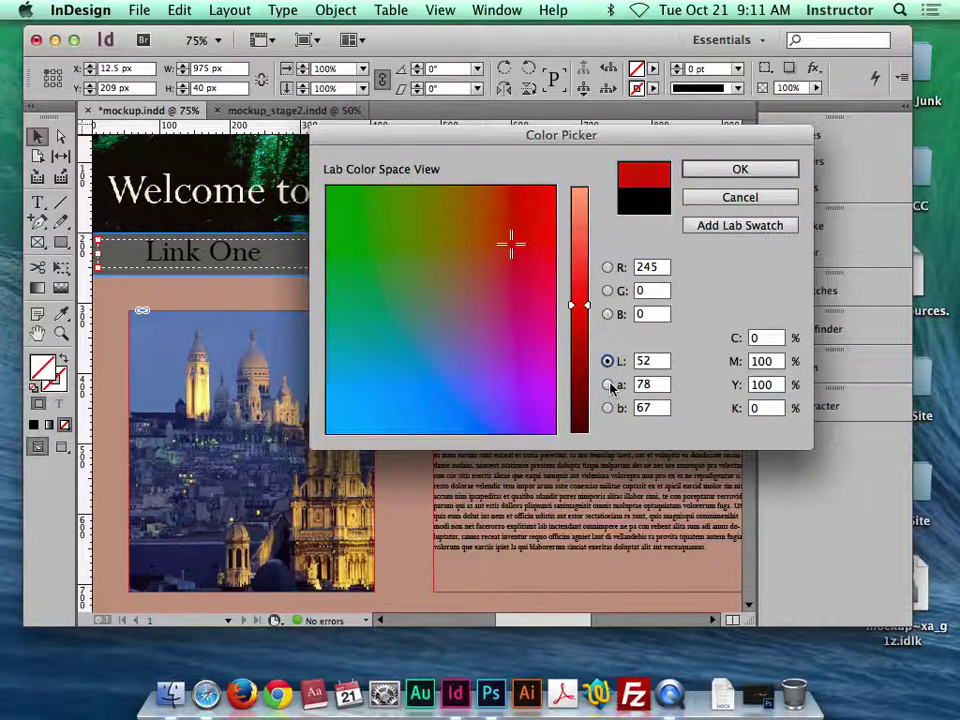
click(608, 384)
click(608, 408)
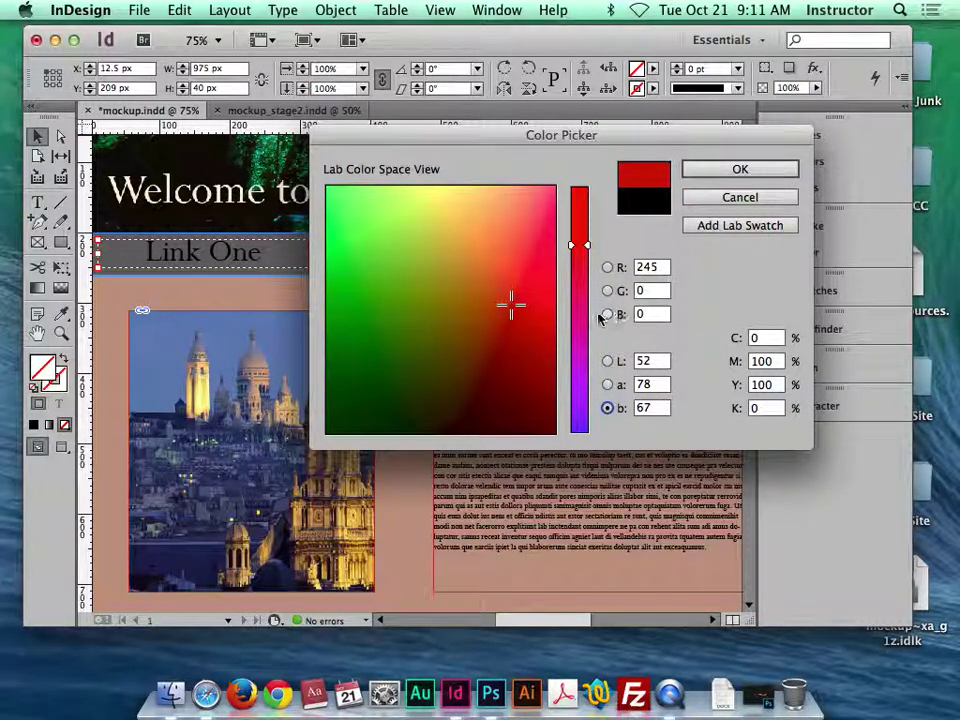
drag(499, 266, 446, 190)
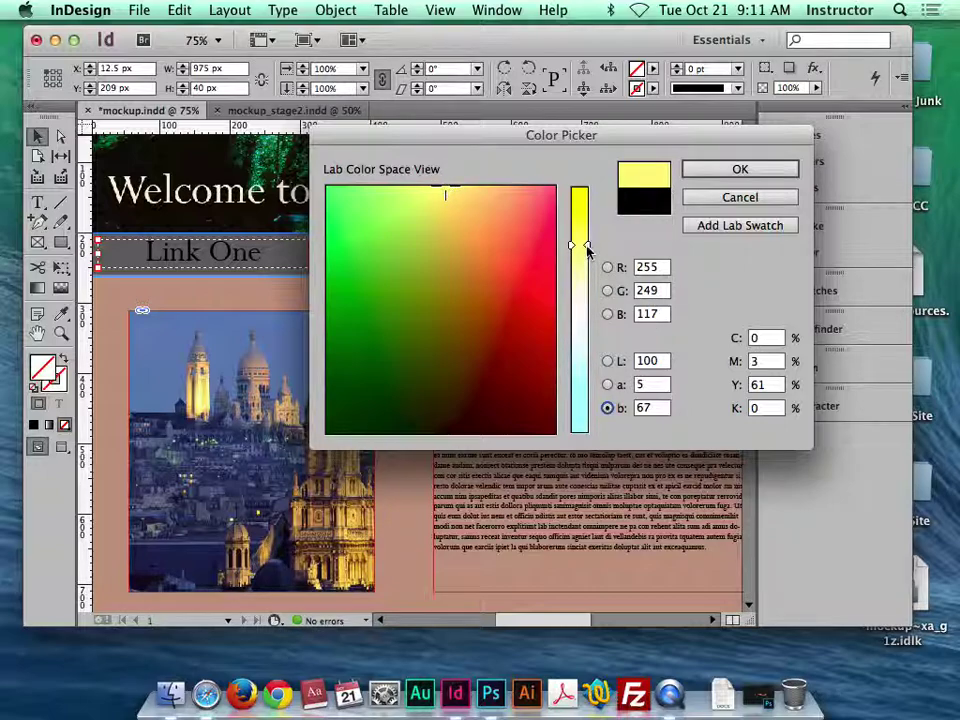
drag(587, 248, 595, 336)
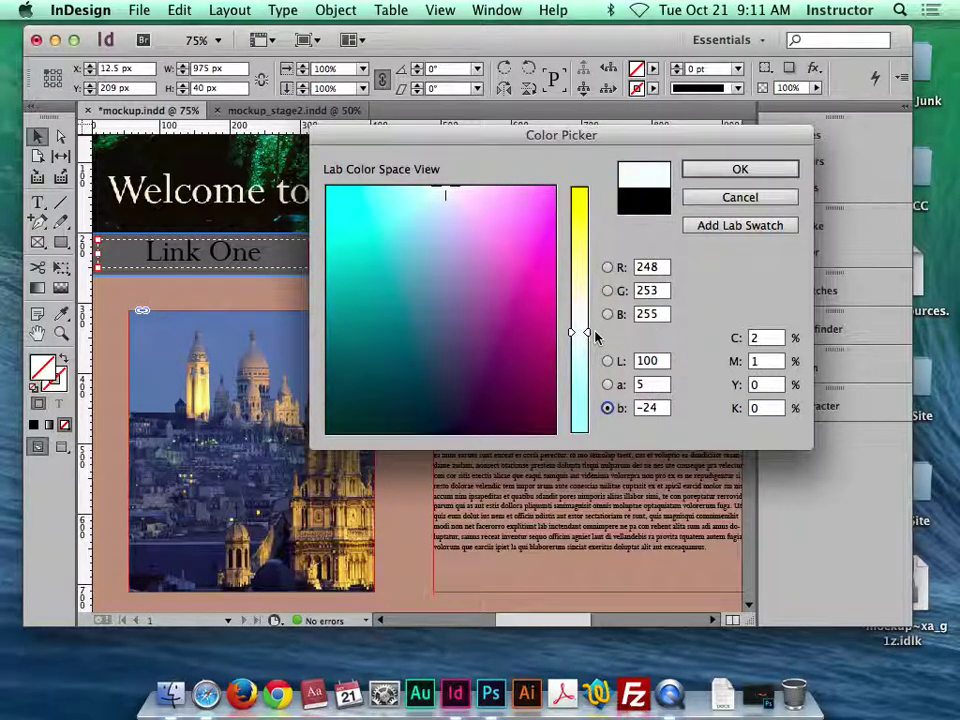
click(738, 170)
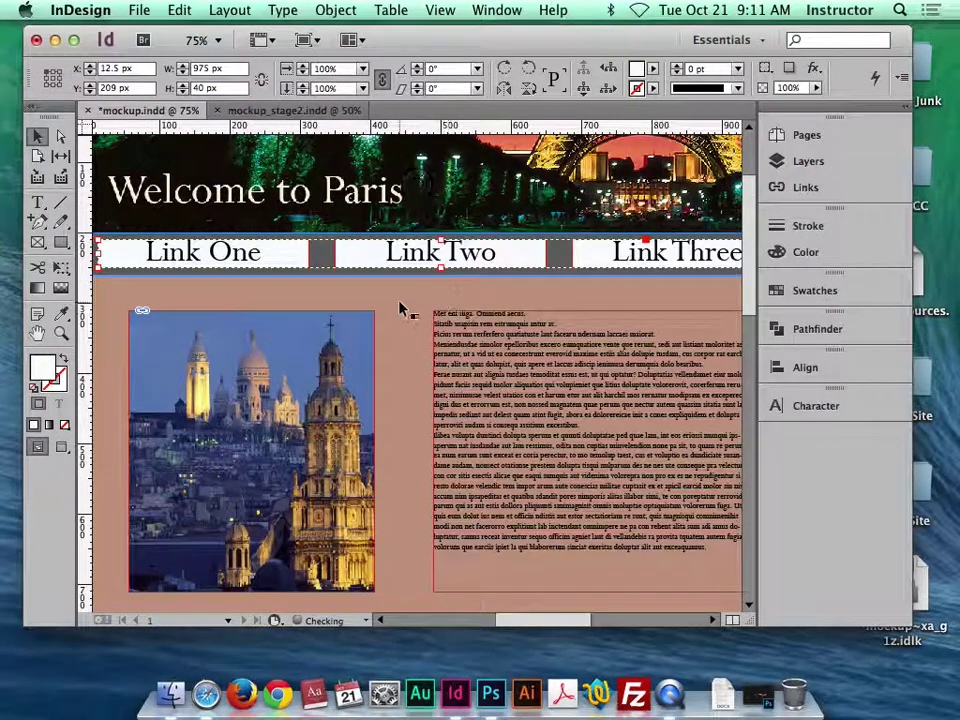
click(330, 287)
click(216, 258)
double_click(246, 253)
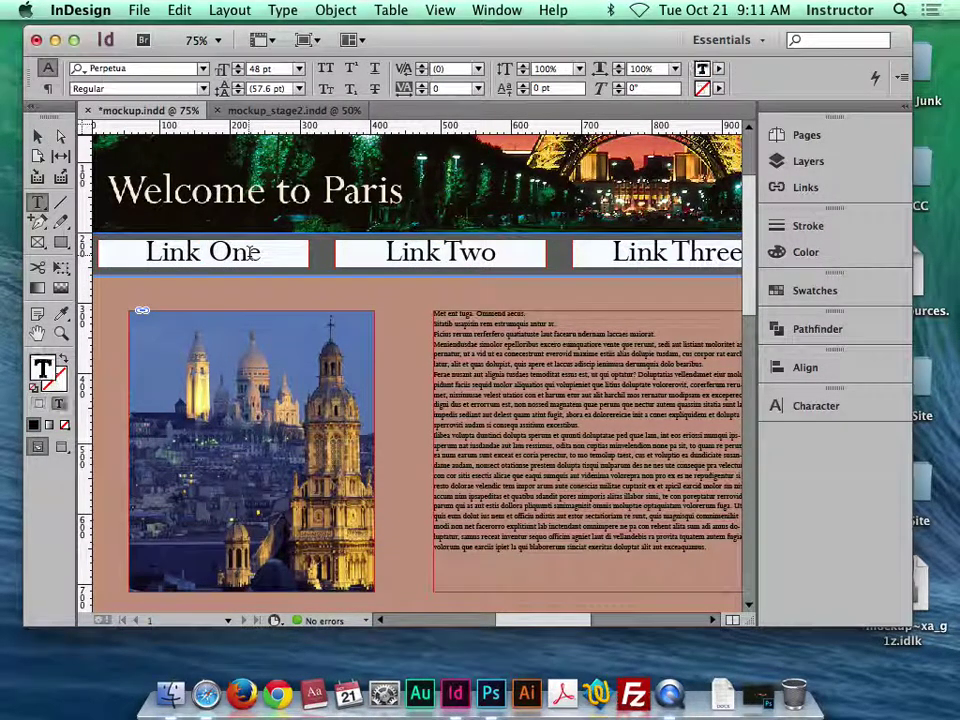
drag(262, 253, 130, 253)
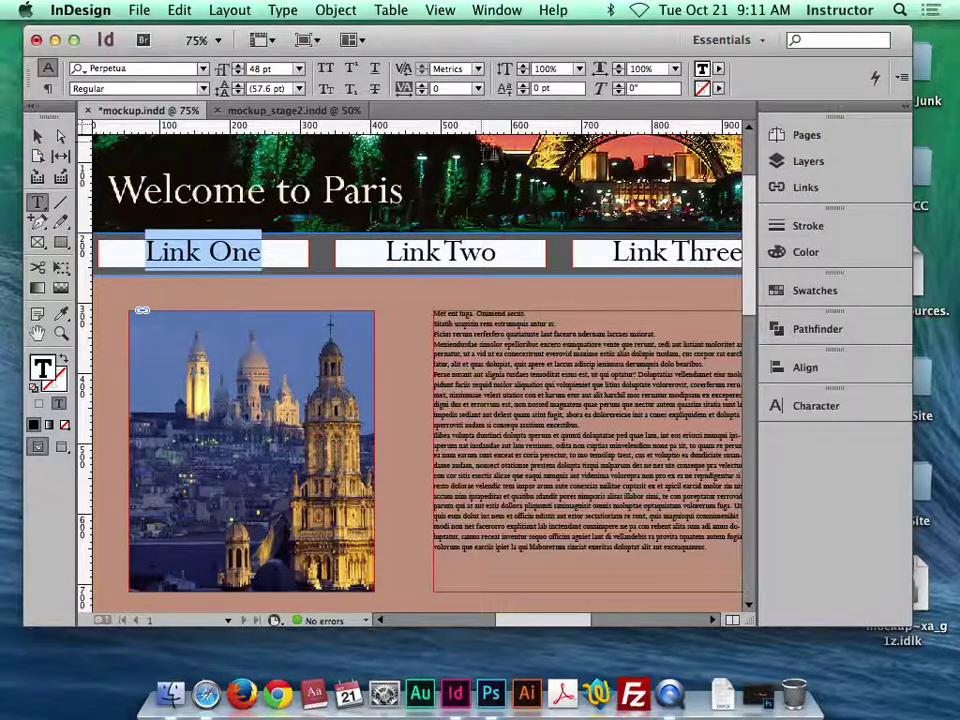
click(37, 135)
click(392, 312)
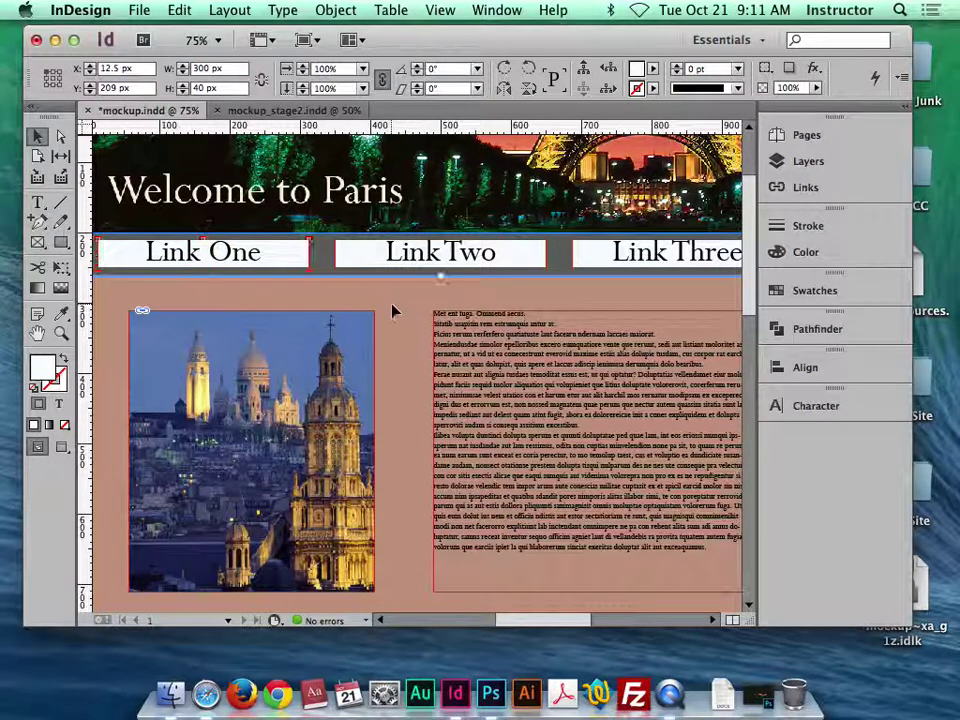
key(super+minus)
key(super+equal)
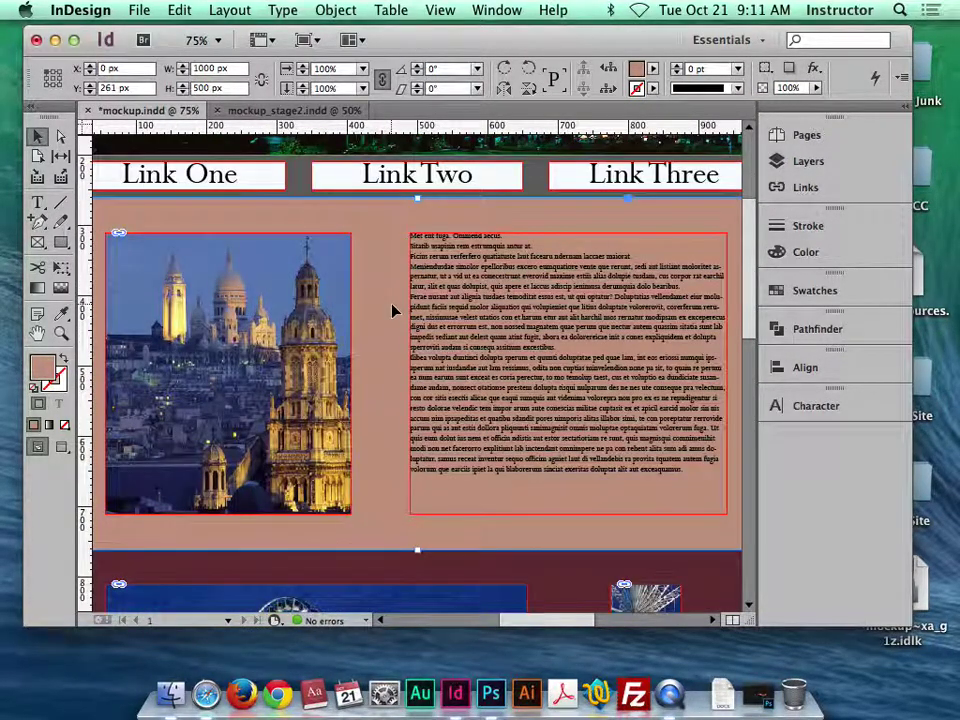
Remove the fill from the three navigation link frames.
click(343, 171)
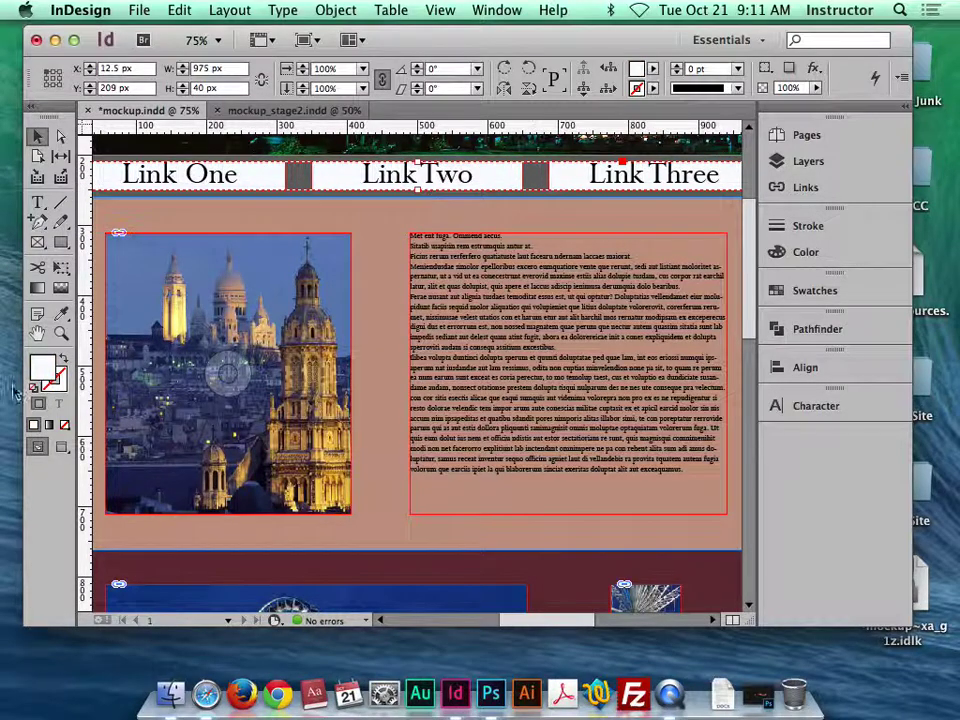
double_click(50, 368)
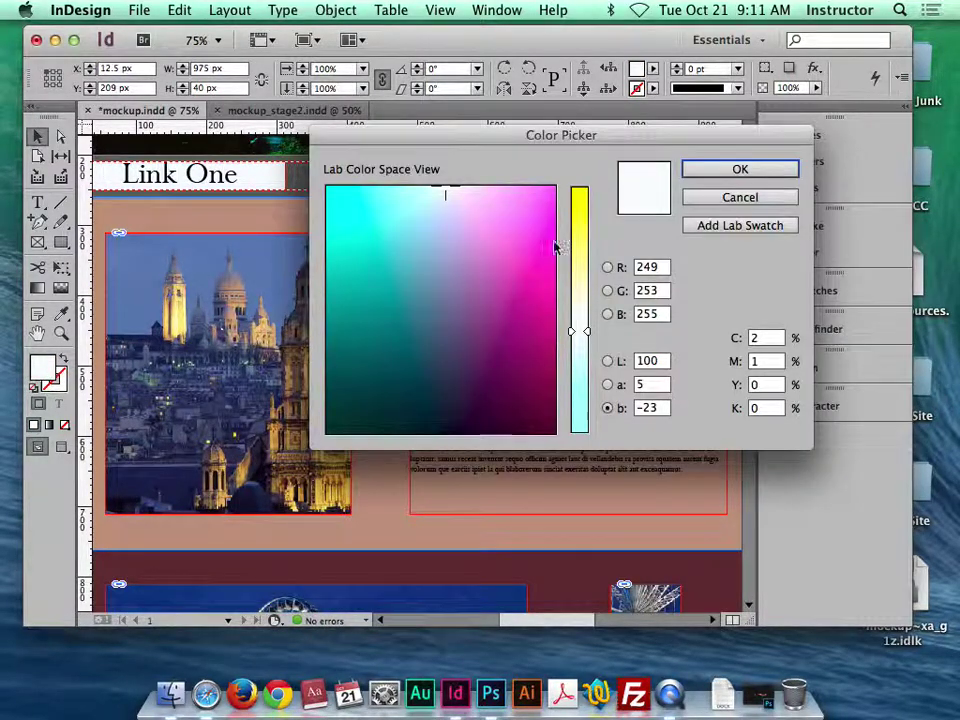
click(742, 202)
click(64, 425)
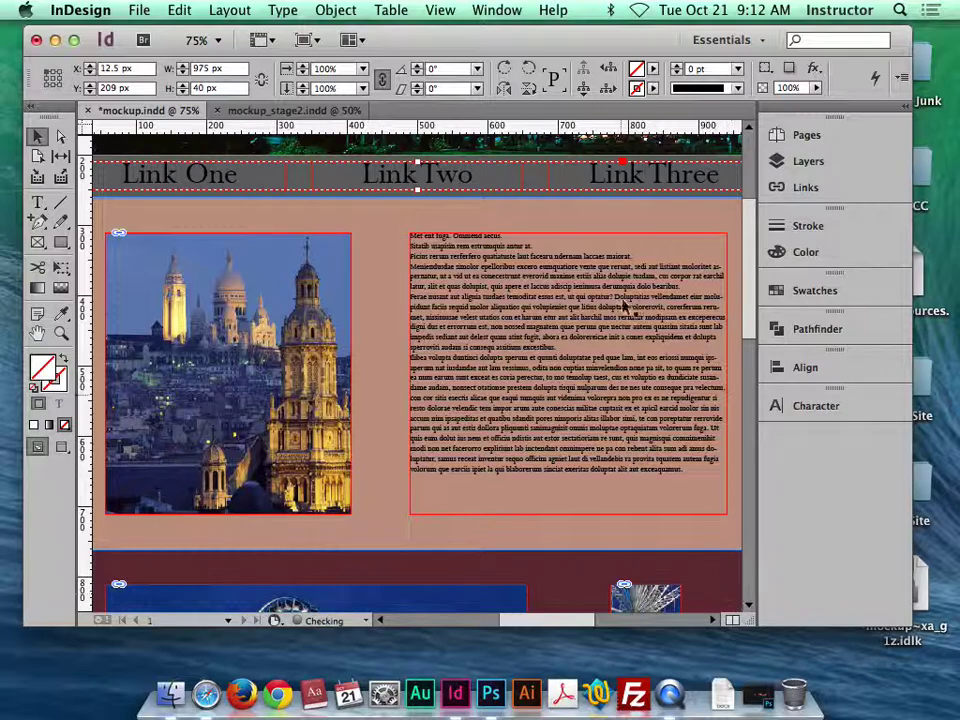
Change the colour of the Link Two text in the navigation bar to the Paper swatch.
double_click(440, 173)
double_click(440, 173)
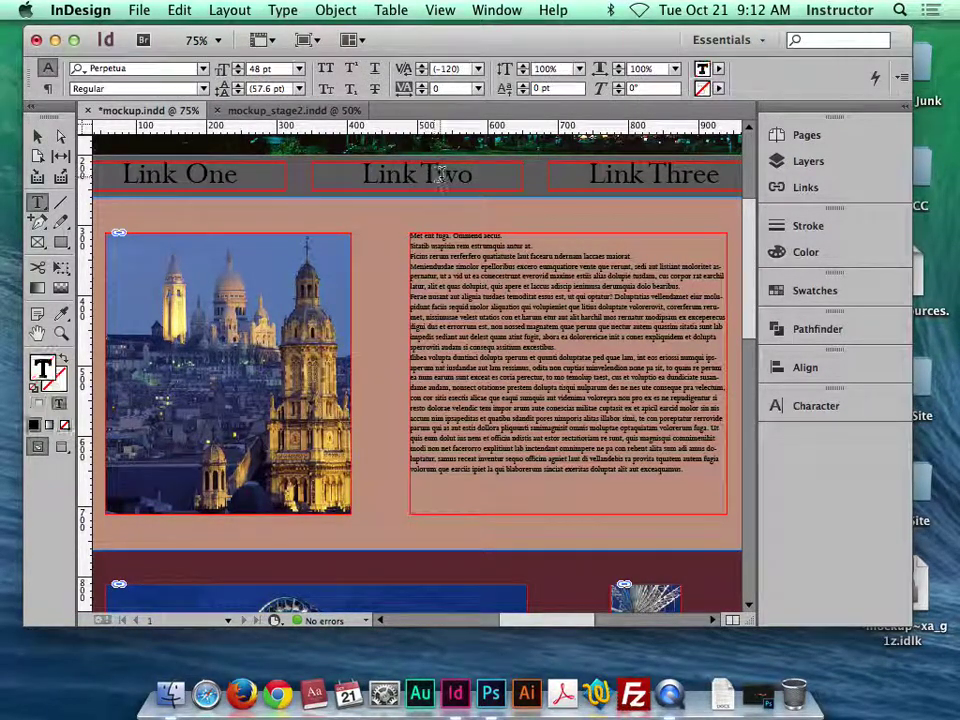
drag(352, 173, 350, 173)
click(717, 68)
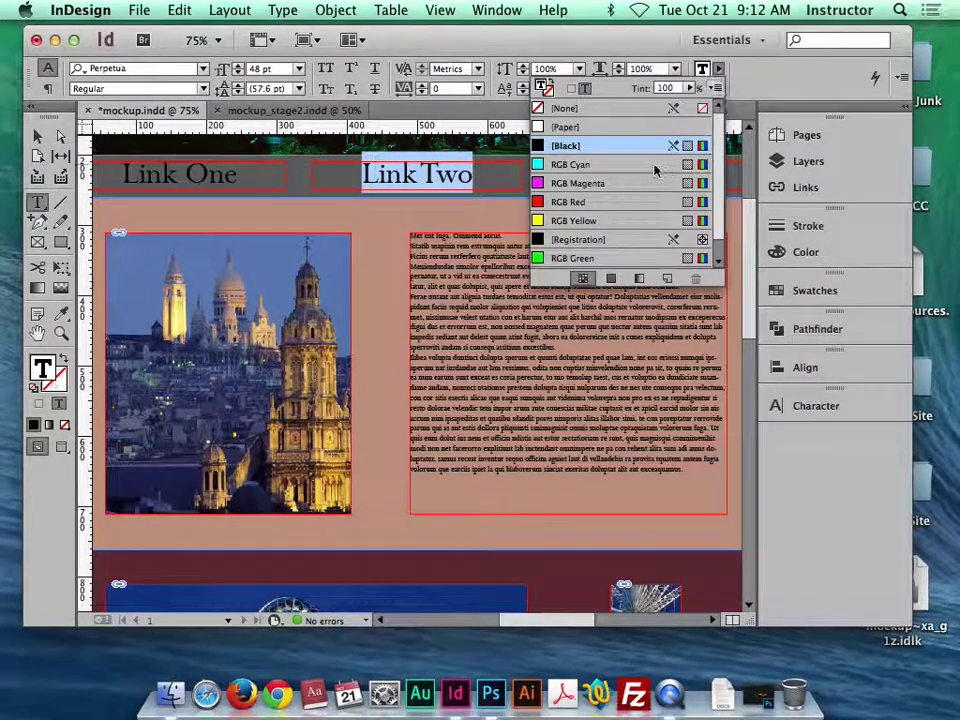
click(566, 127)
Change the colour of the Link One and Link Three text in the navigation bar to the Paper swatch.
triple_click(235, 173)
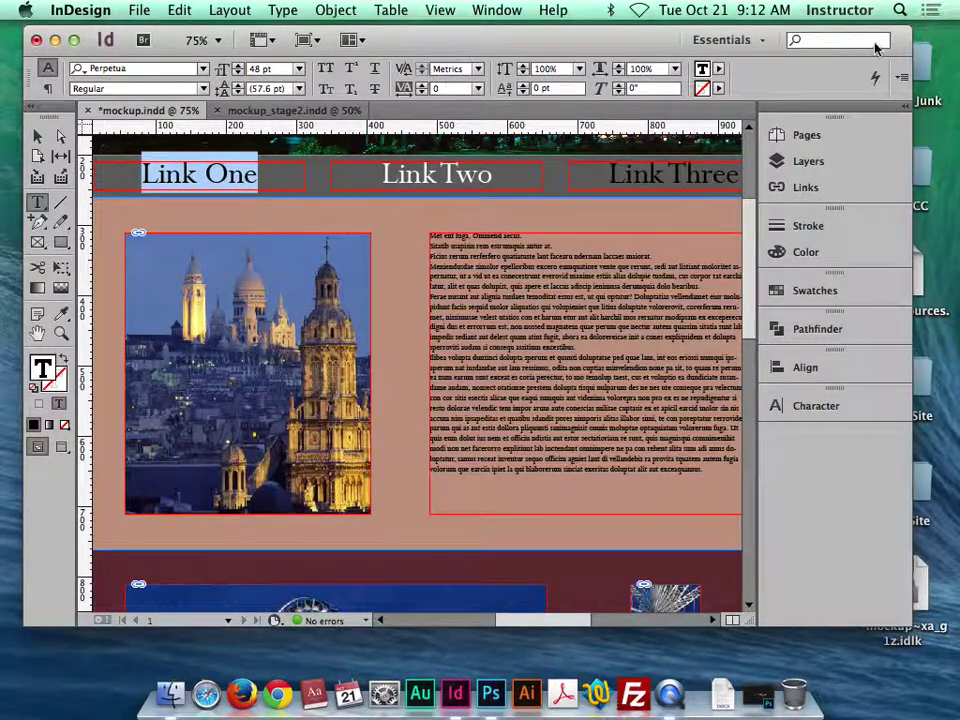
click(717, 68)
click(566, 127)
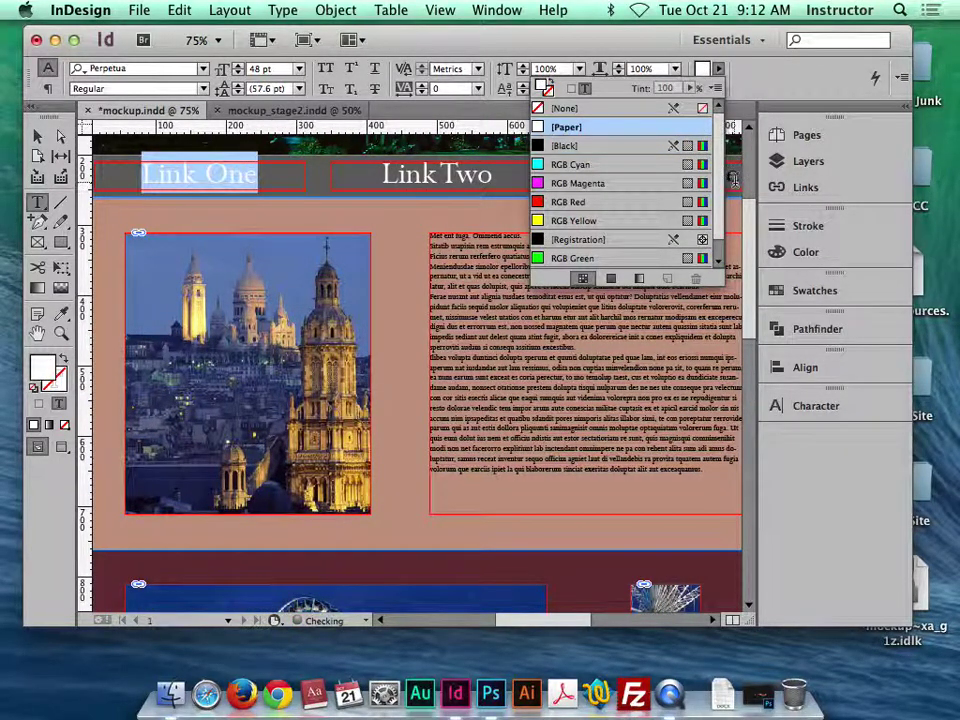
triple_click(728, 155)
click(717, 68)
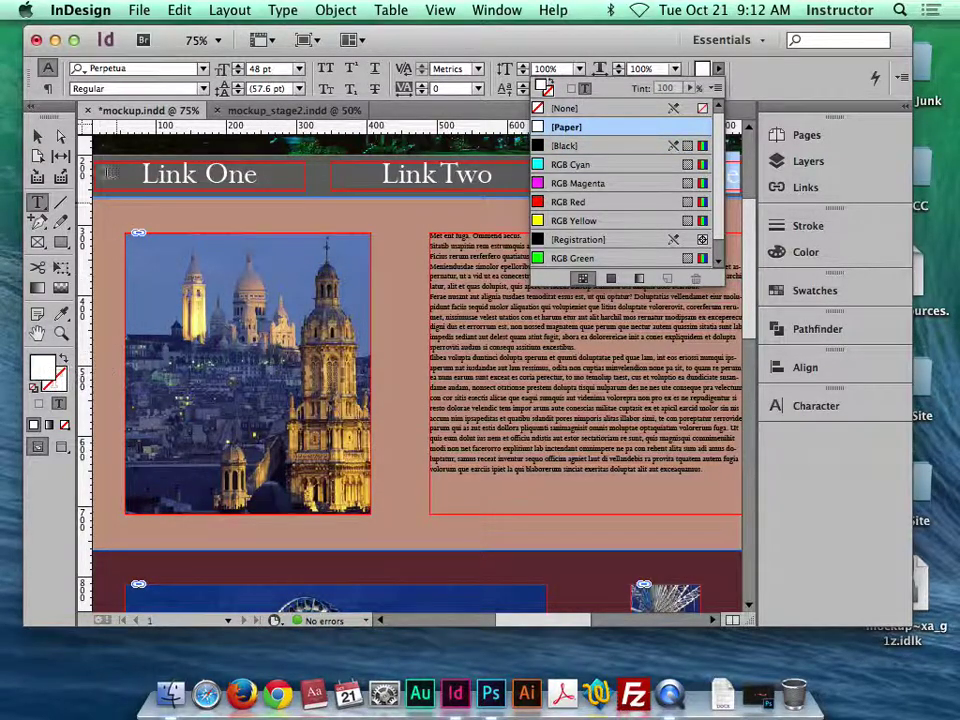
click(566, 127)
key(Escape)
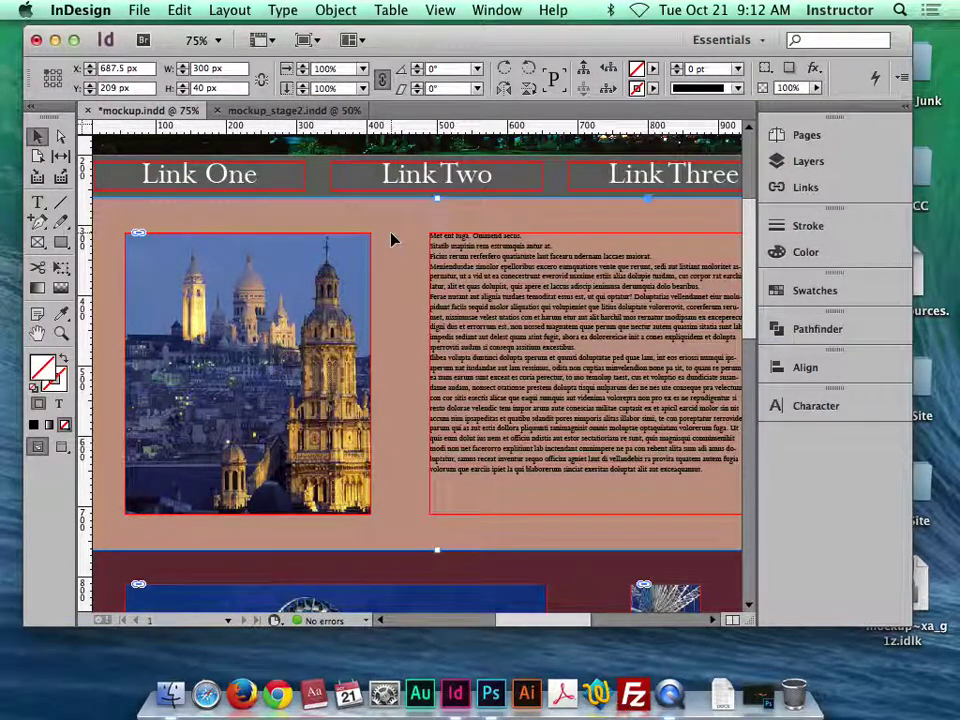
Replace the placeholder text beside the welcome picture with the Visit Paris heading and paragraph copied from mockup_stage2.indd.
key(super+minus)
key(t)
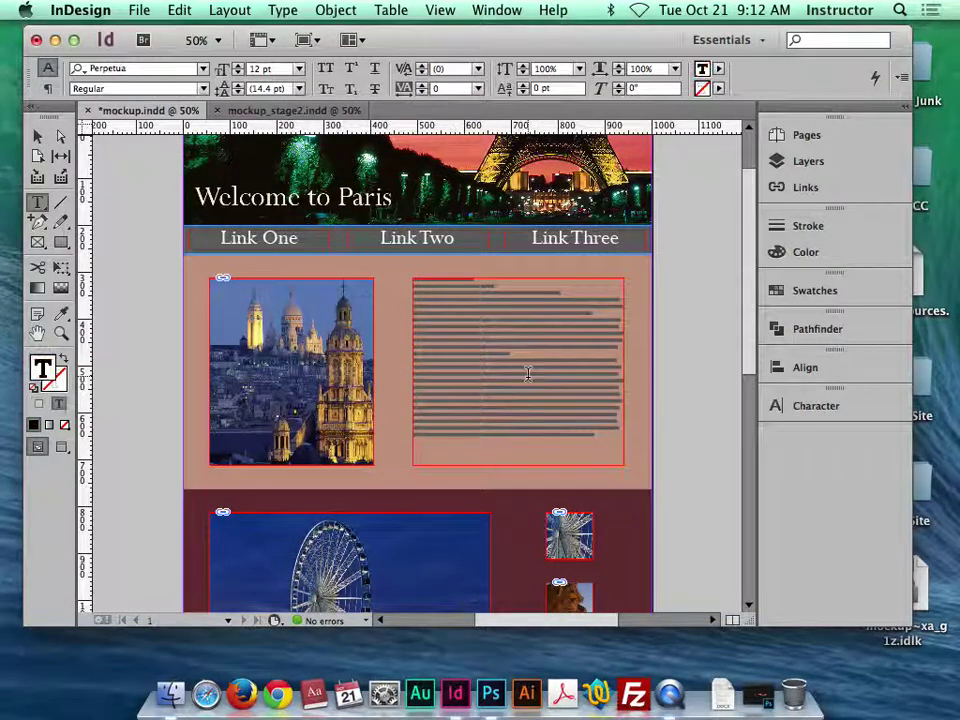
key(super+grave)
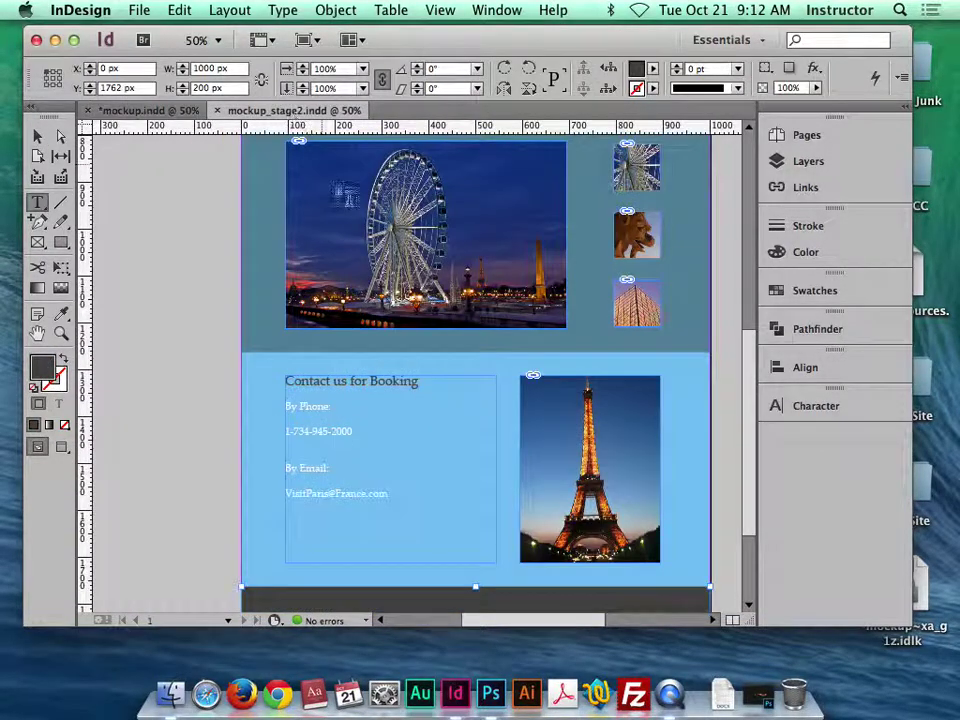
scroll(540, 316, up, 8)
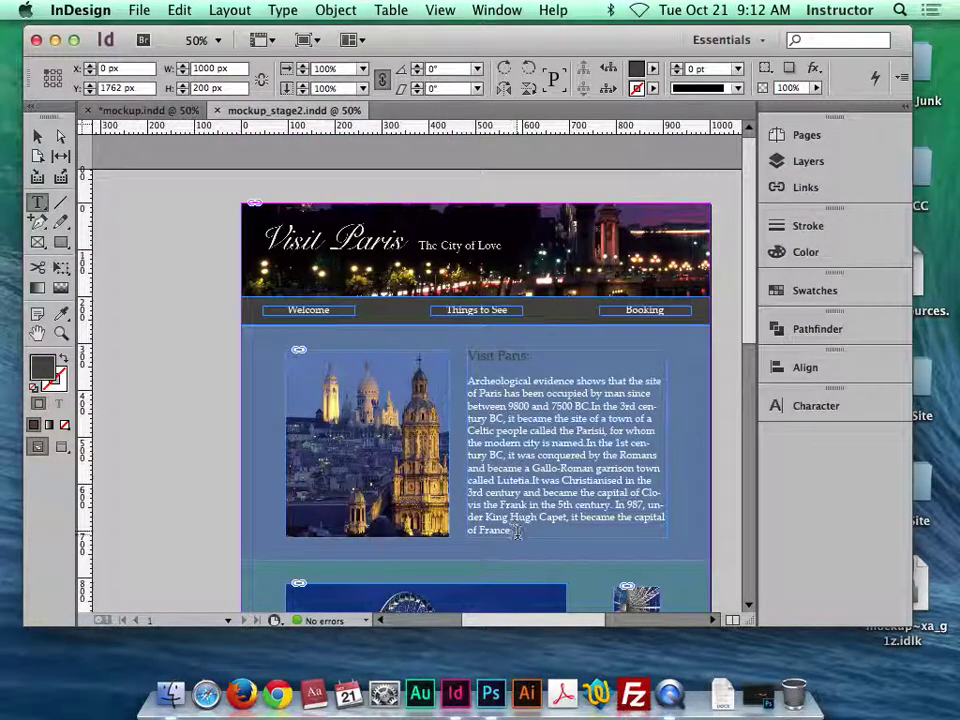
drag(512, 530, 312, 105)
key(super+c)
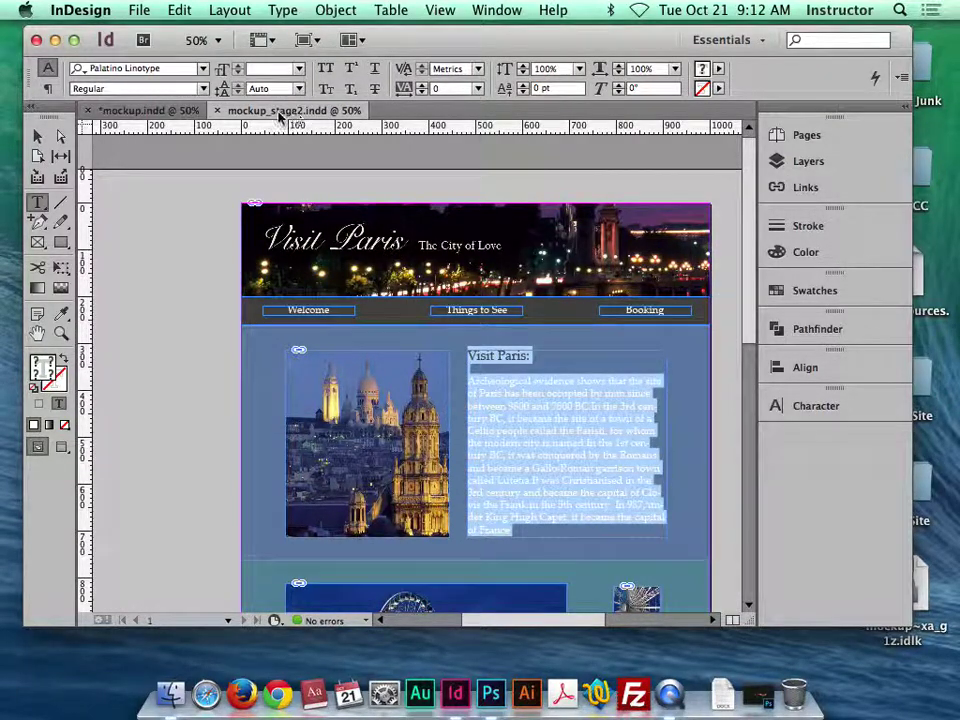
click(150, 111)
click(593, 435)
key(super+a)
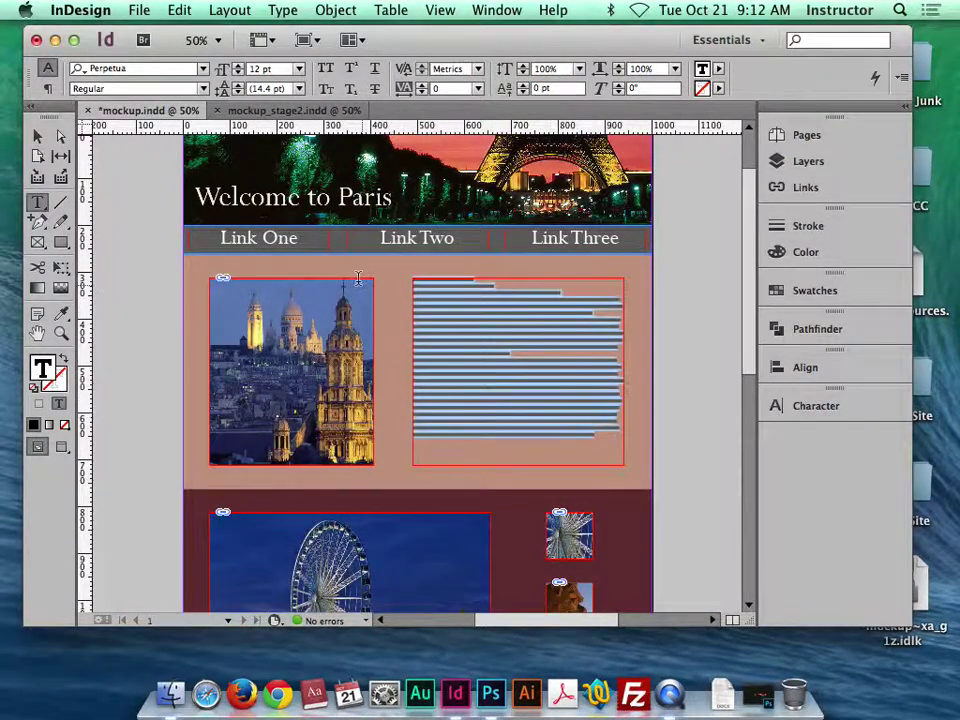
key(super+v)
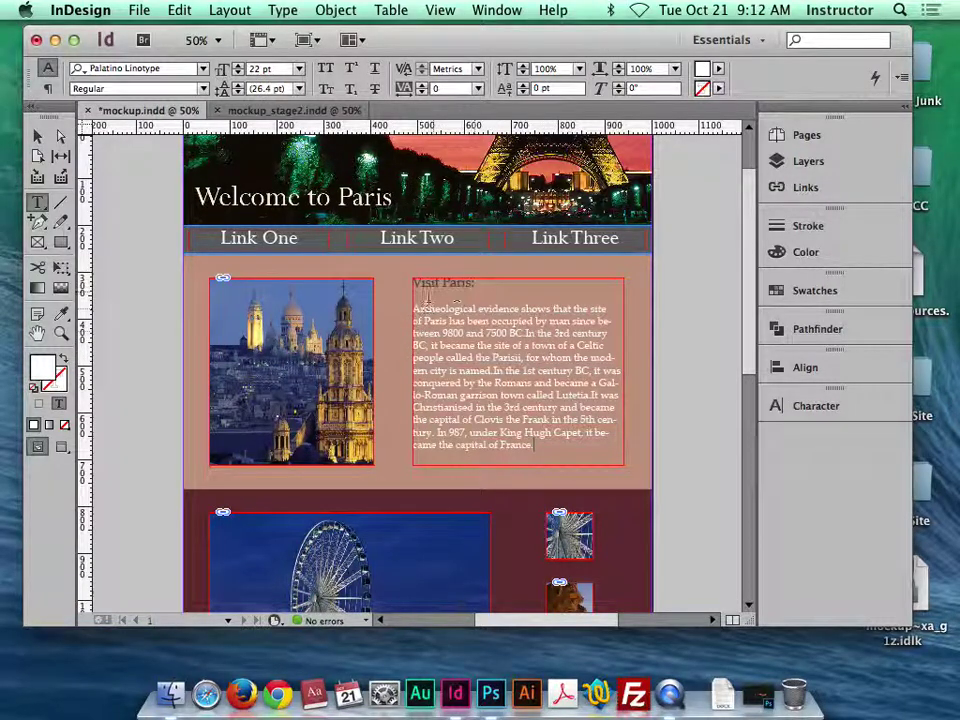
Replace the contact section's placeholder text in mockup.indd with the "Contact us for Booking" text copied from mockup_stage2.indd.
click(322, 112)
scroll(551, 369, down, 10)
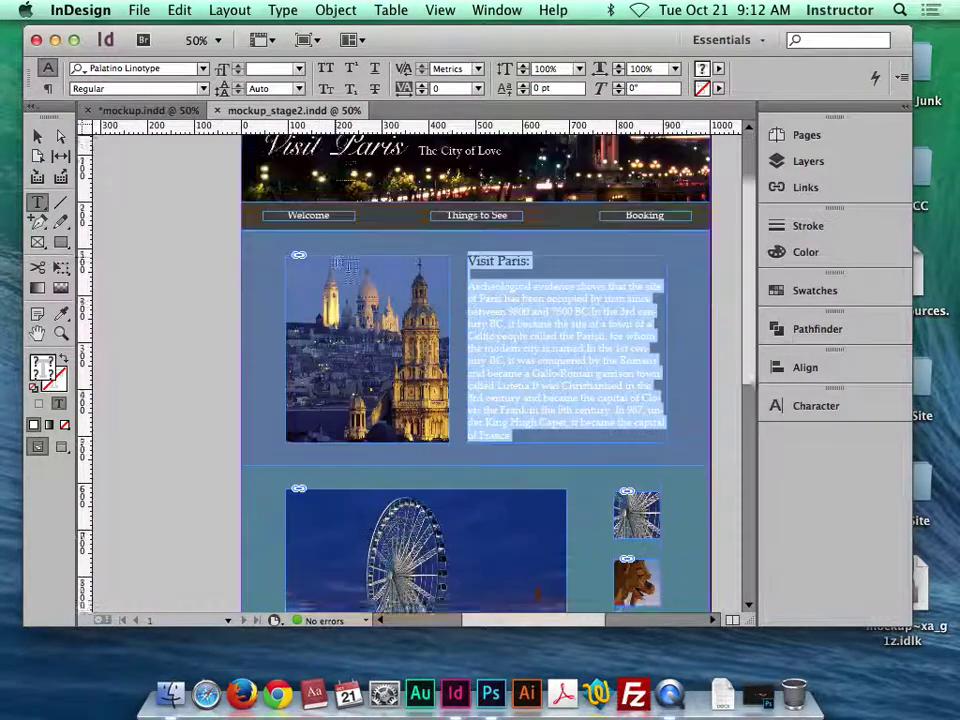
drag(385, 359, 285, 218)
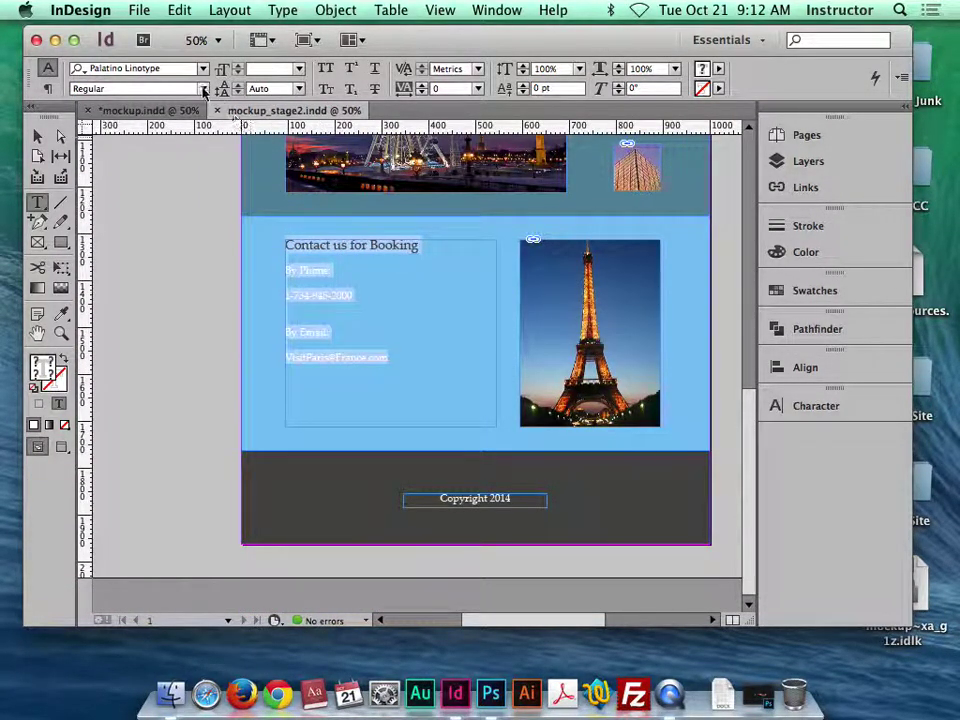
click(163, 110)
scroll(380, 368, down, 8)
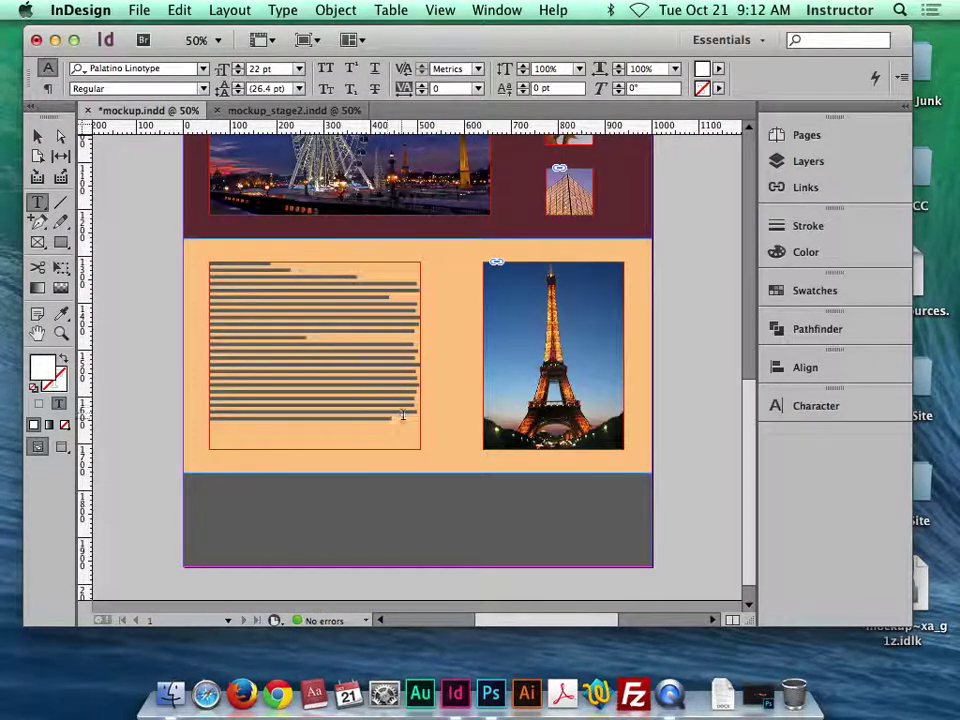
drag(403, 415, 204, 257)
key(super+v)
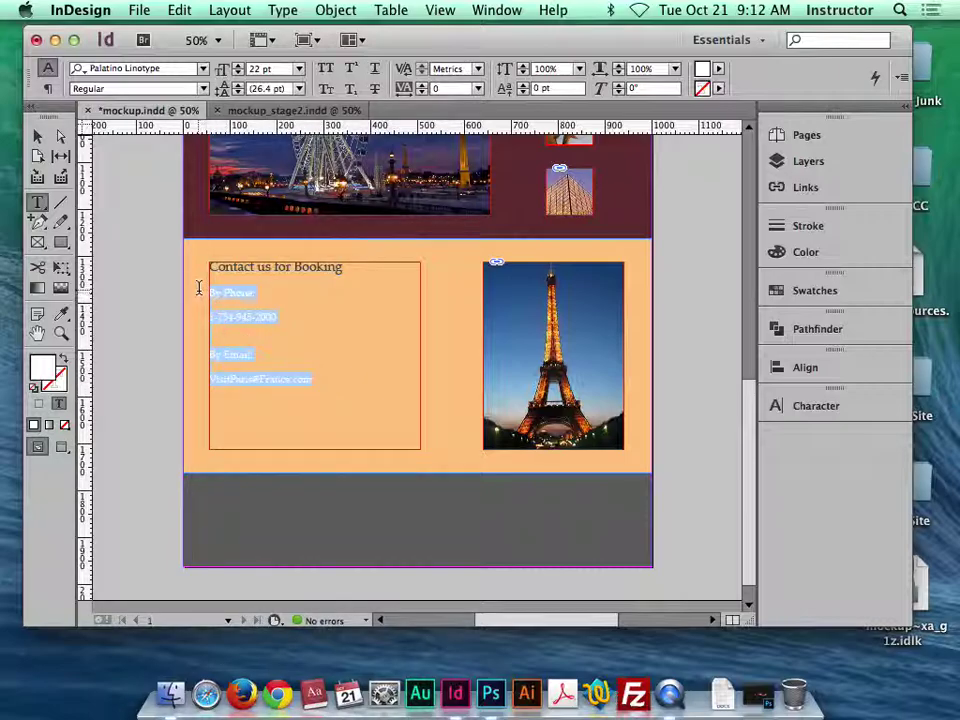
Fill the contact section's background with the blue sampled from the sky in the Eiffel Tower picture.
scroll(414, 340, up, 10)
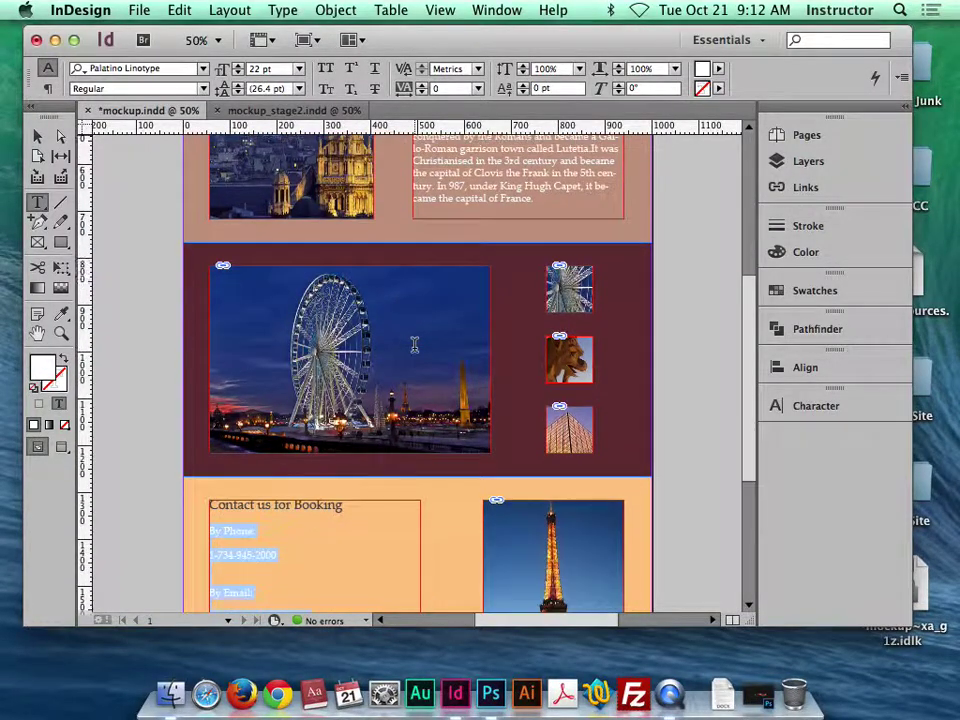
scroll(420, 350, down, 2)
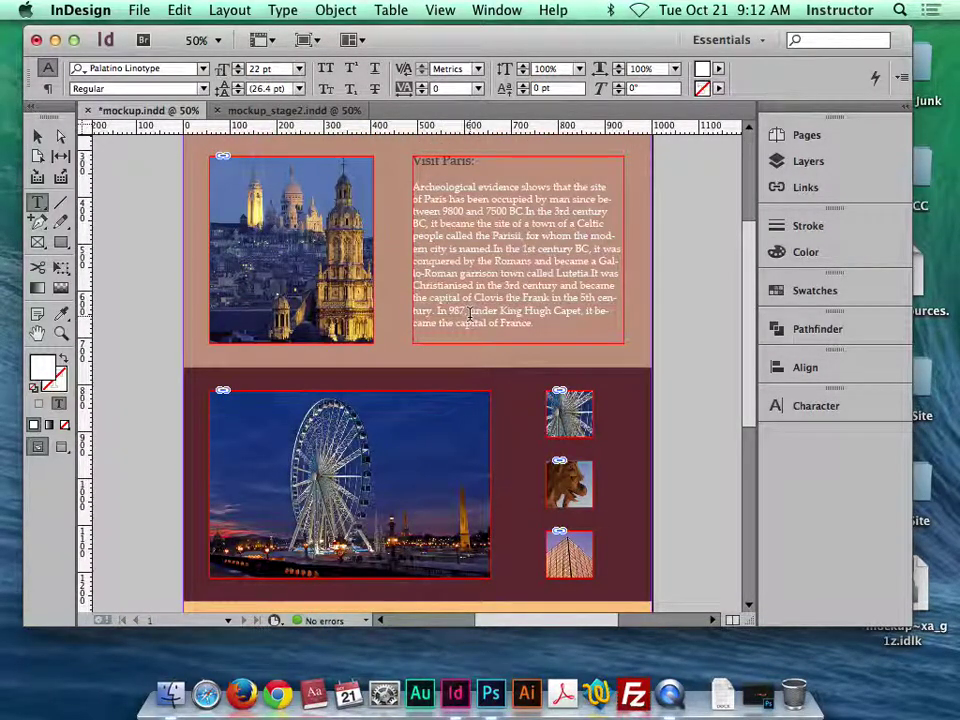
scroll(469, 320, down, 5)
scroll(414, 323, up, 5)
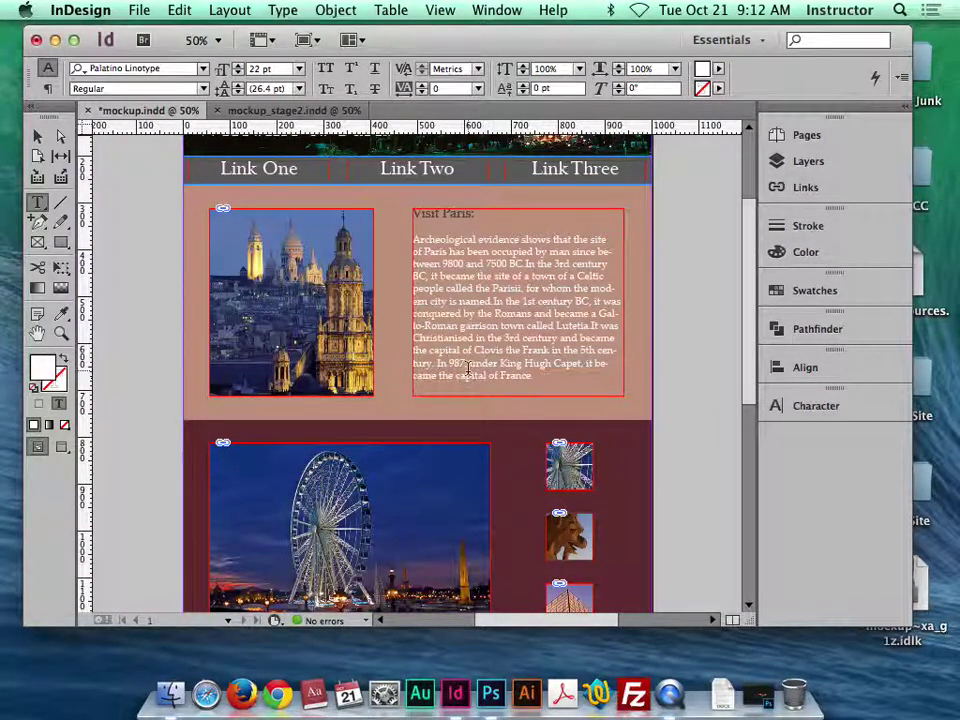
scroll(364, 281, down, 5)
click(44, 138)
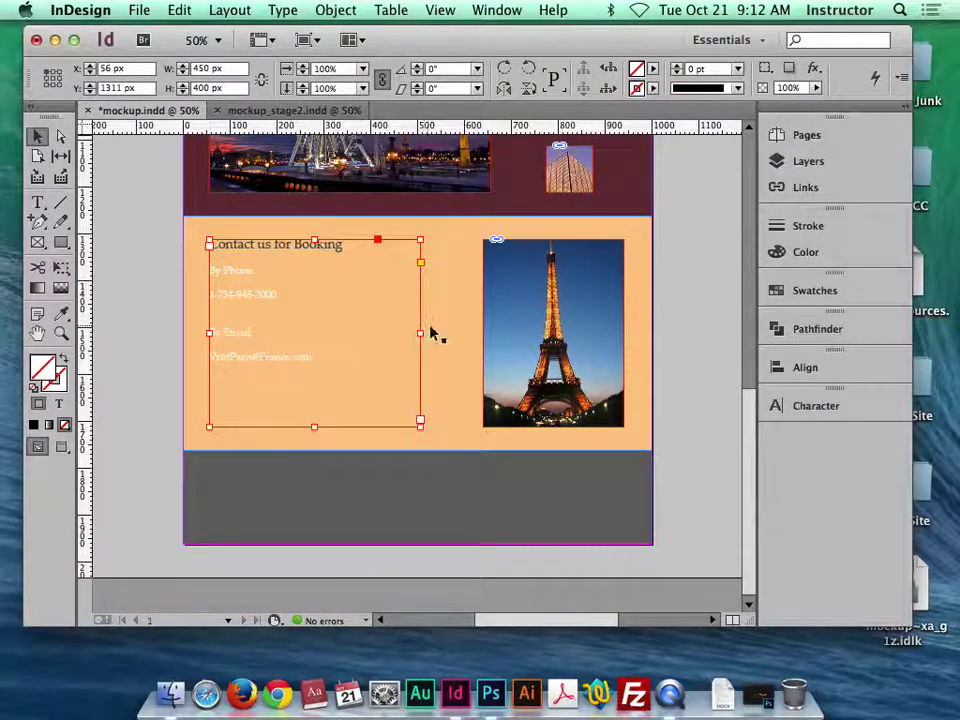
click(440, 332)
click(60, 314)
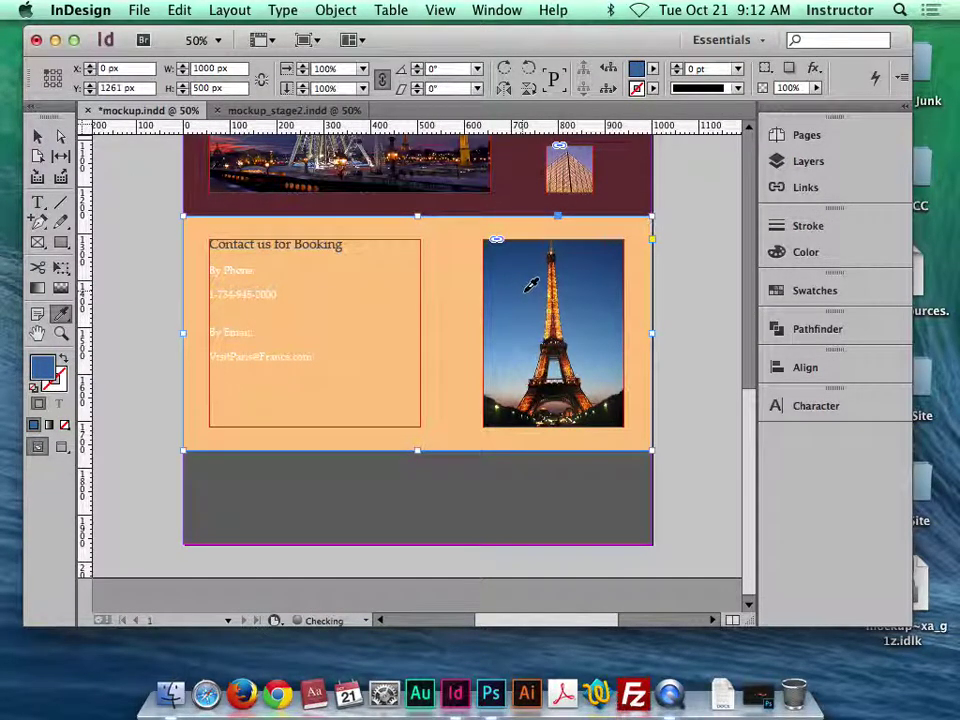
click(514, 288)
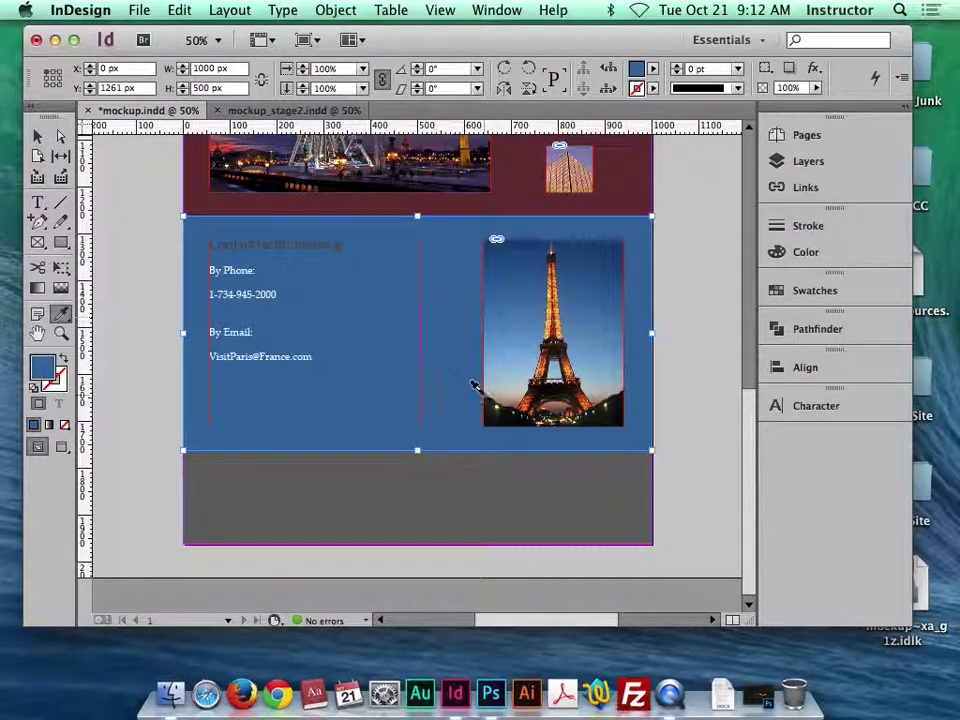
click(37, 135)
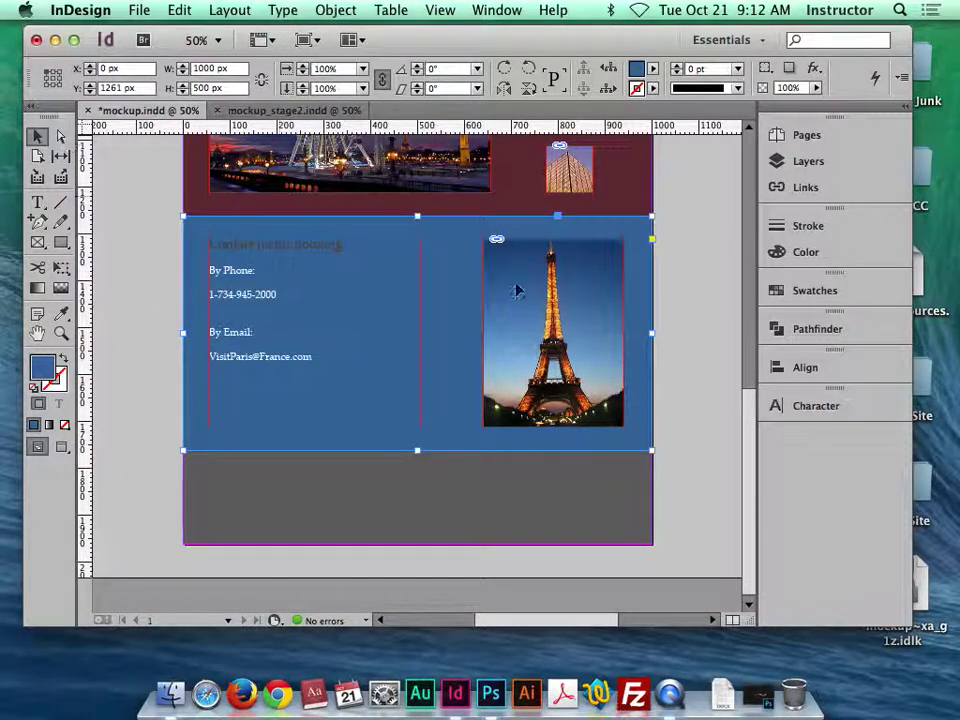
click(694, 317)
Examine the contact text against its new background and the colours of the whole page layout.
key(super+minus)
scroll(583, 386, up, 3)
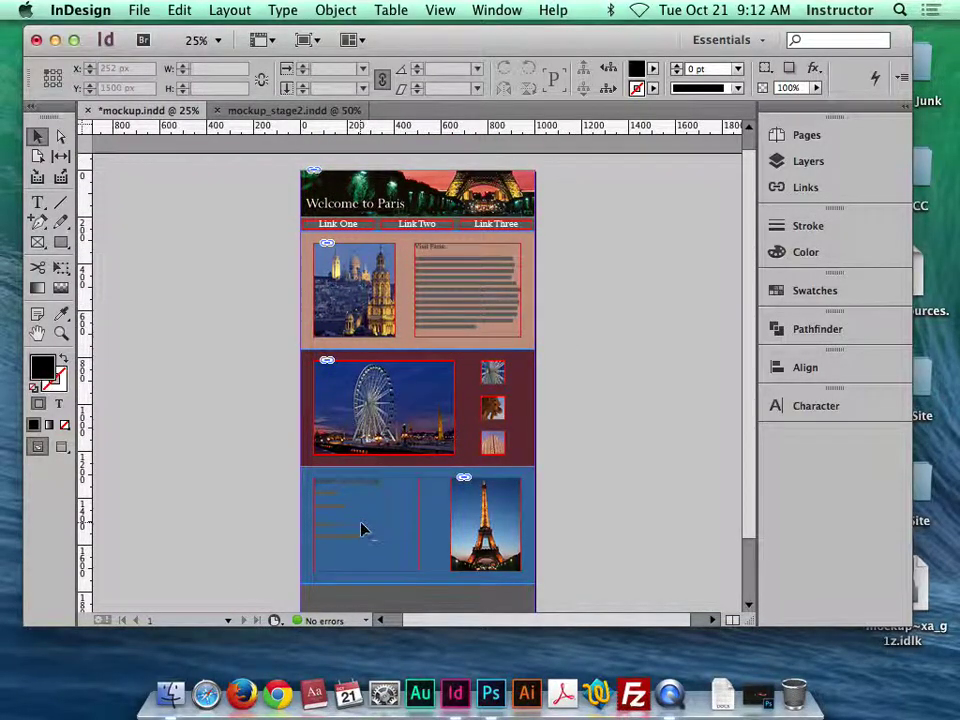
key(t)
key(super+alt+2)
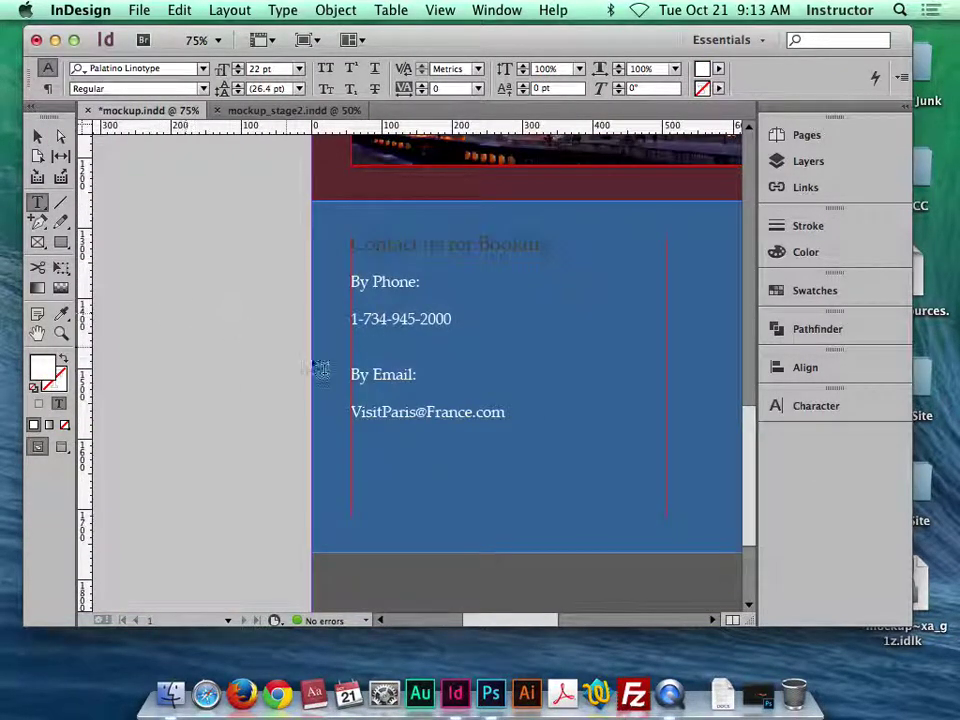
key(super+alt+2)
click(362, 455)
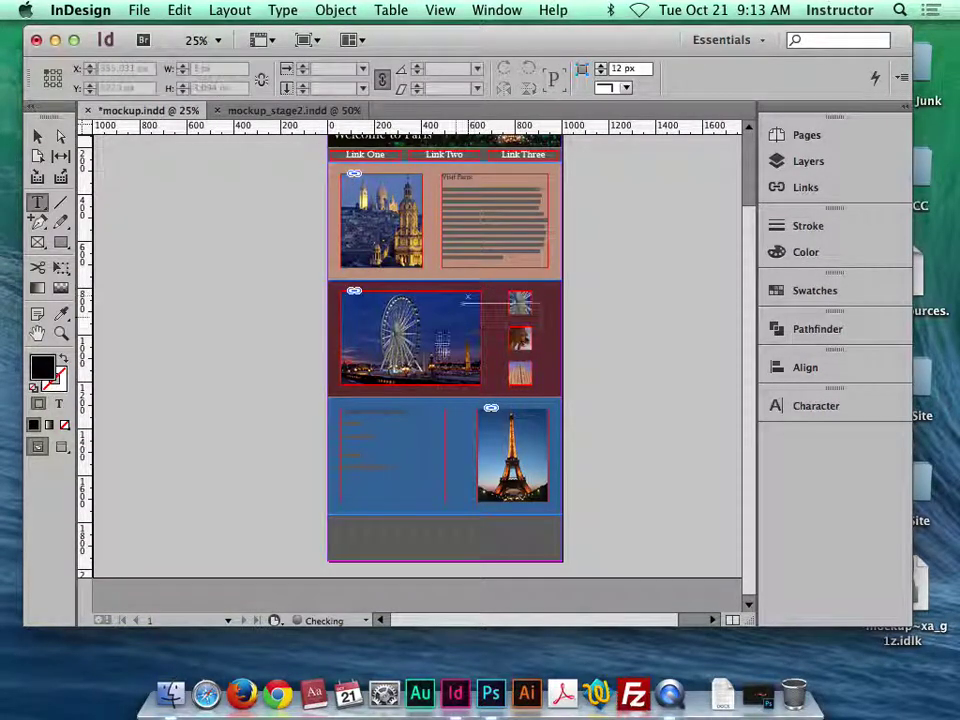
key(Escape)
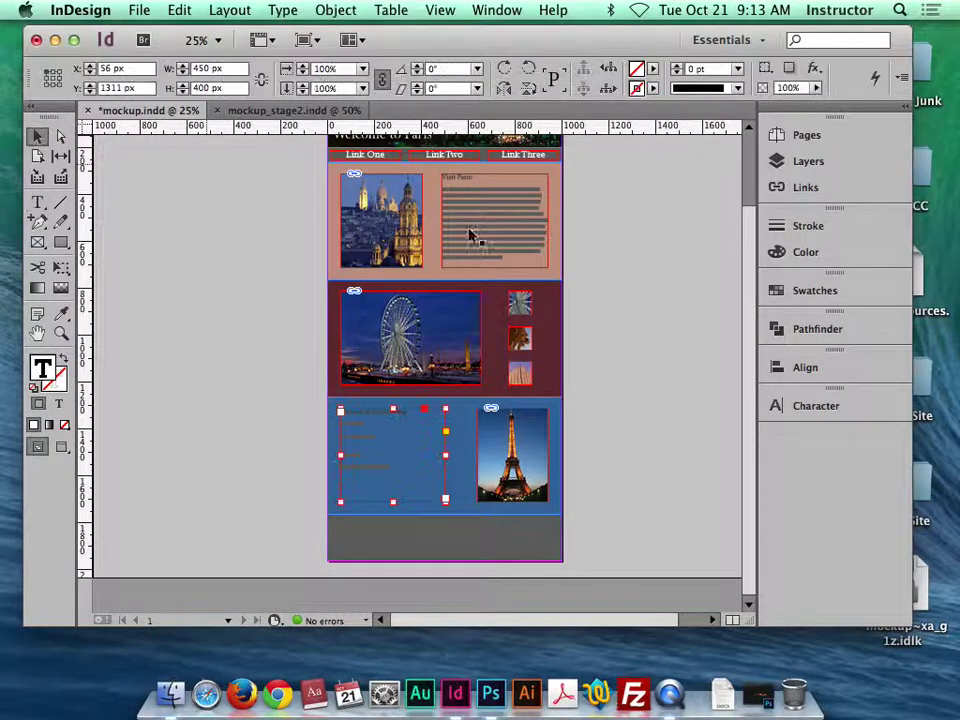
click(607, 316)
scroll(612, 317, up, 2)
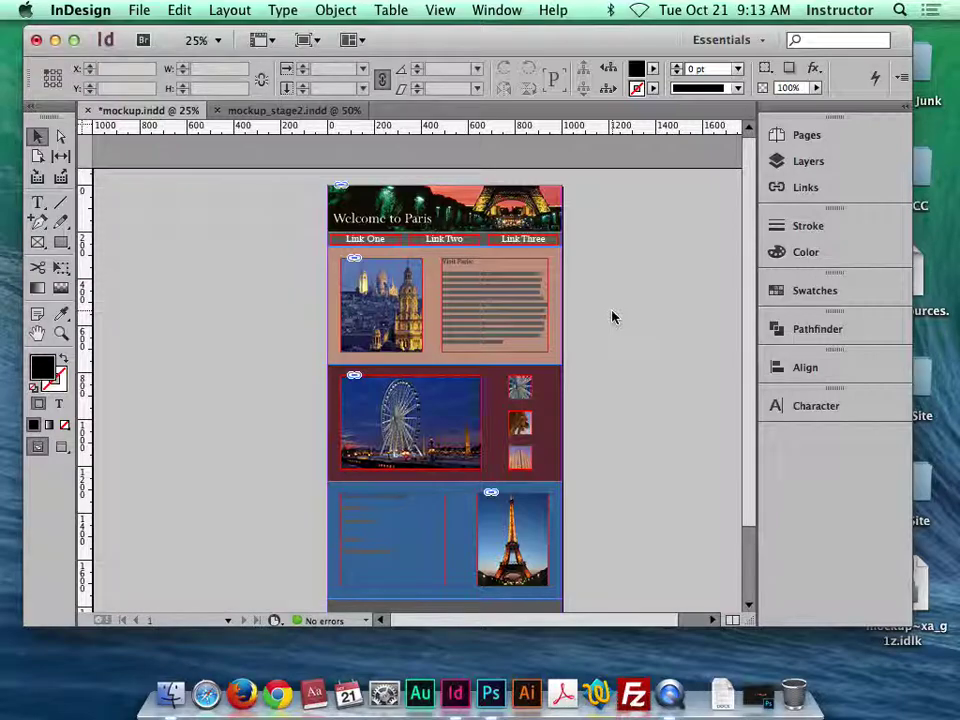
scroll(612, 317, down, 2)
Copy the Copyright 2014 text frame from mockup_stage2.indd into the middle of the mockup.indd footer.
click(283, 113)
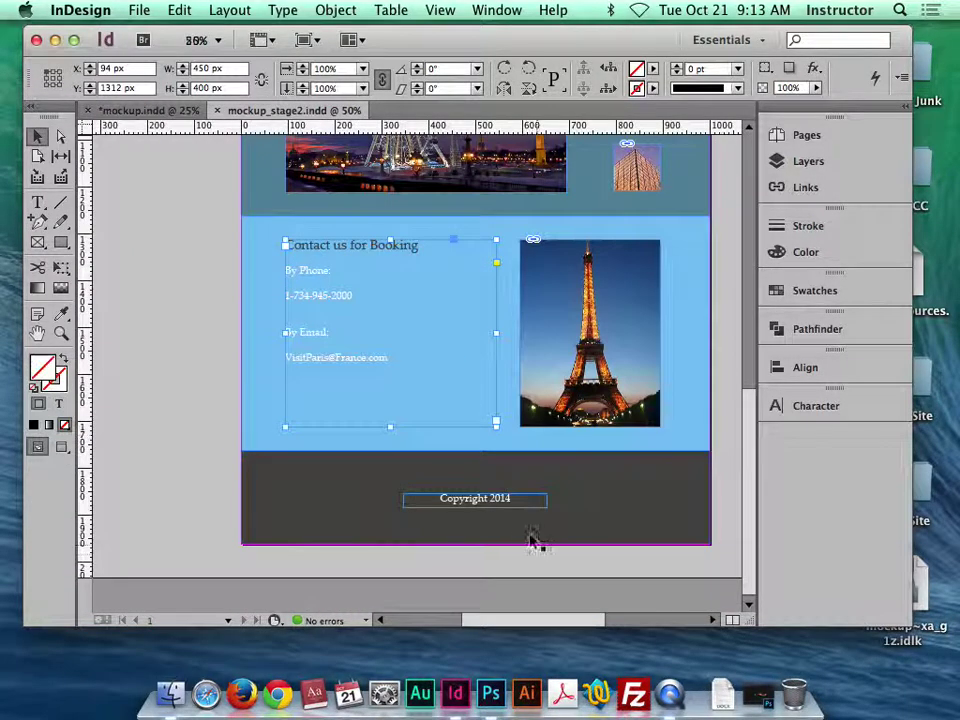
click(475, 492)
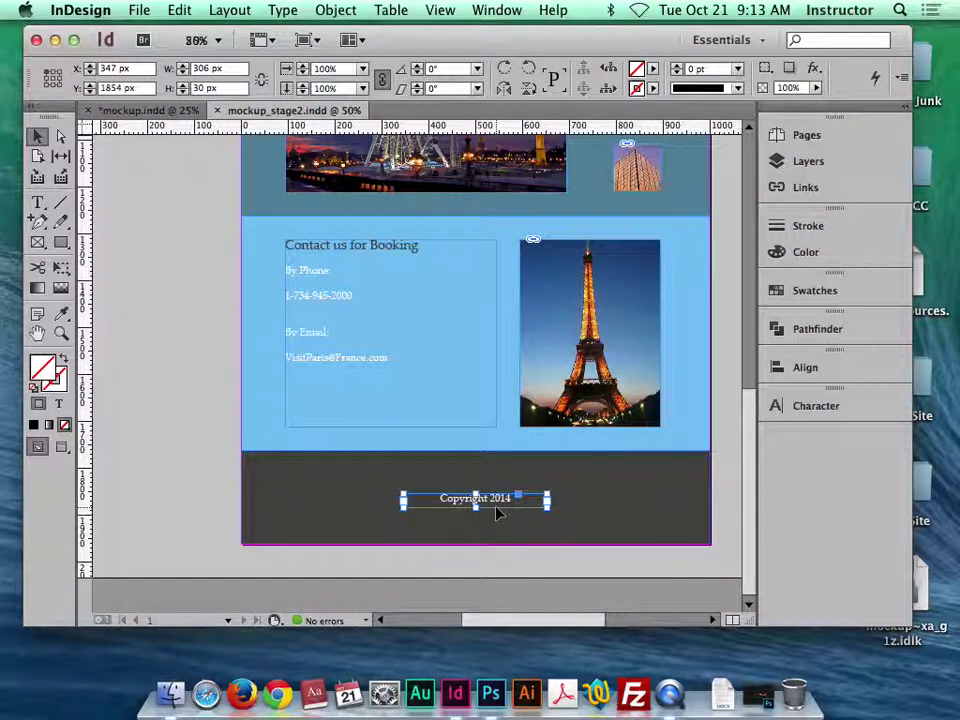
click(150, 110)
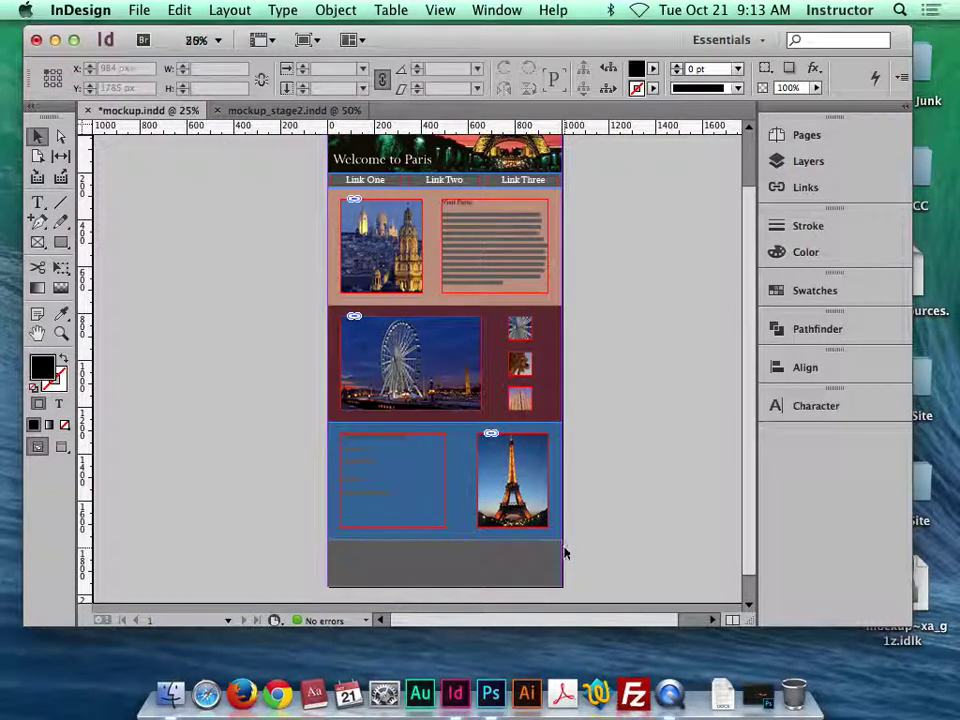
key(cmd+v)
drag(334, 316, 461, 568)
click(615, 568)
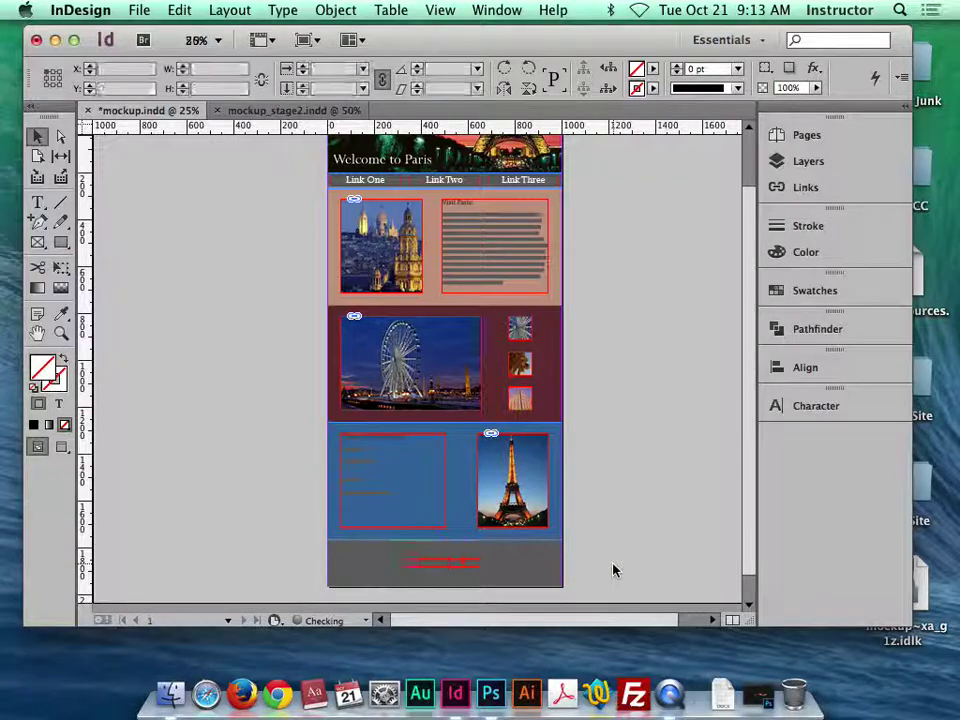
Check the footer and header of the finished layout, and save the mockup document.
key(cmd+equal)
key(cmd+equal)
scroll(531, 559, down, 8)
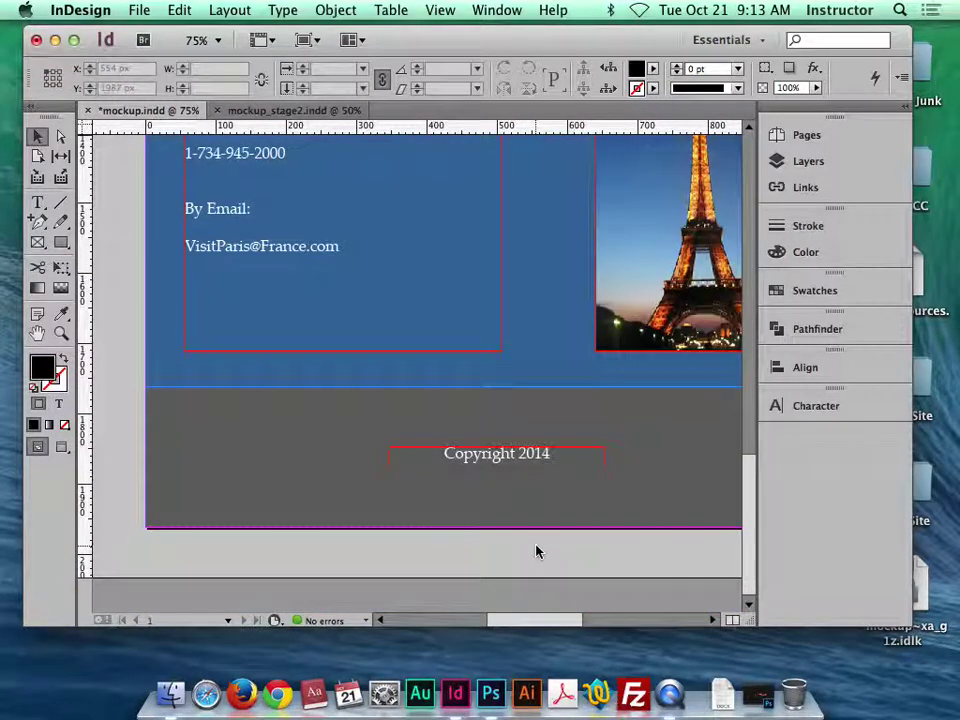
scroll(522, 470, up, 10)
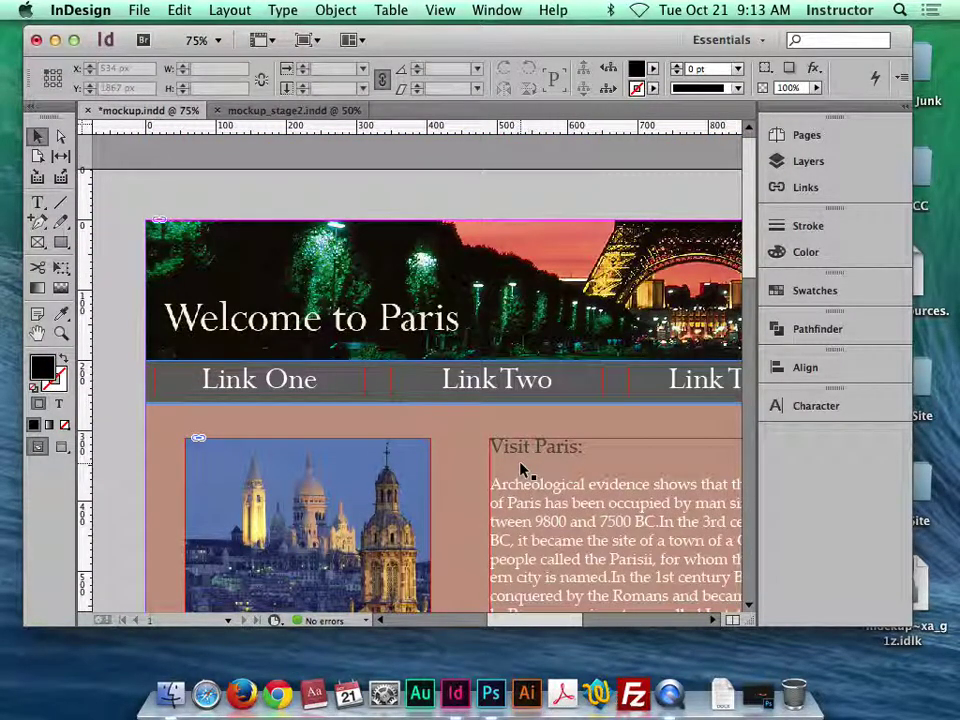
key(cmd+minus)
key(cmd+minus)
key(super+s)
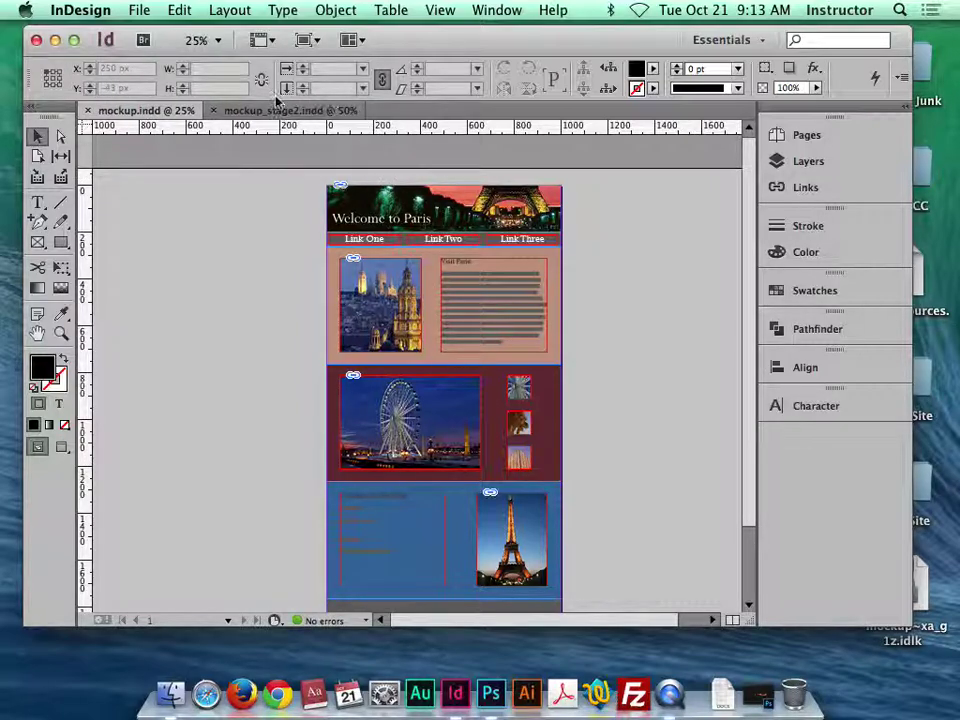
Export the mockup to the Desktop as a JPEG named mockup, using the offered export options.
click(139, 10)
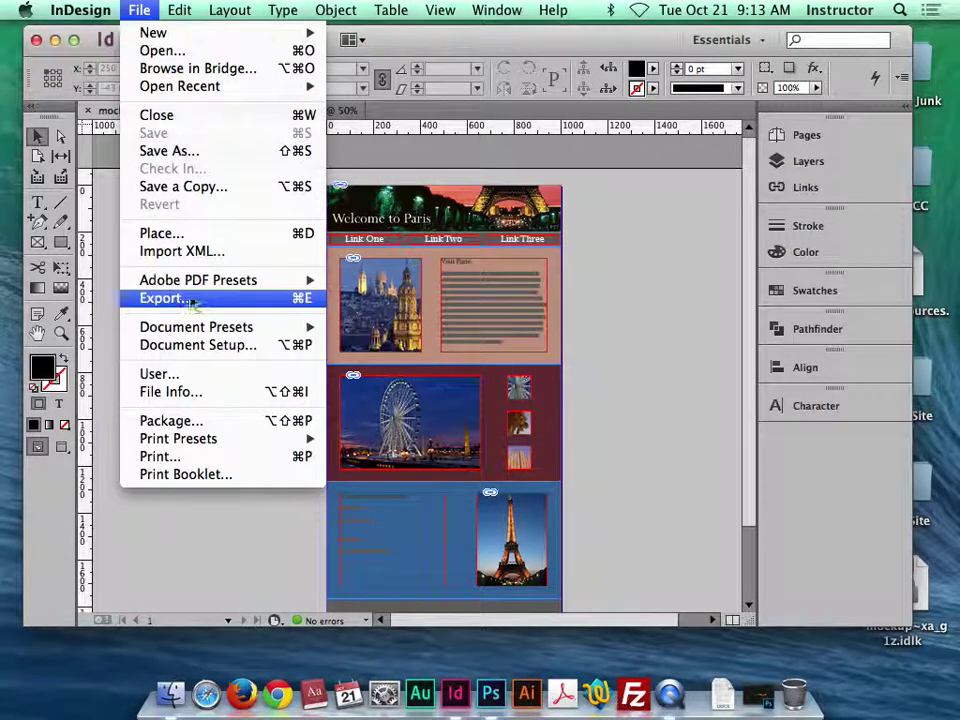
click(189, 298)
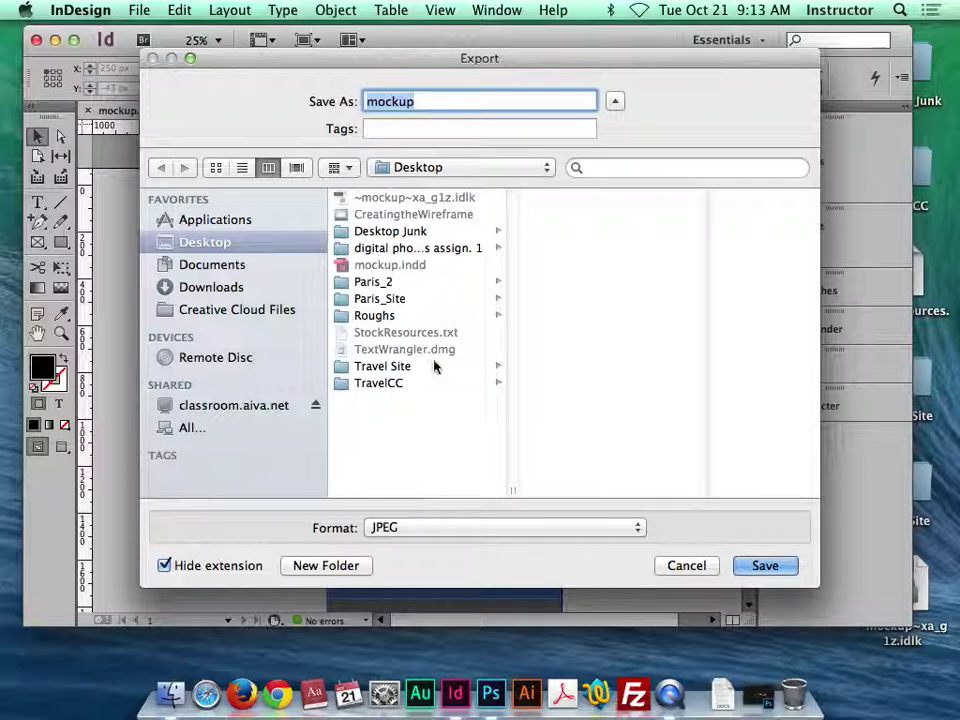
click(763, 566)
click(590, 580)
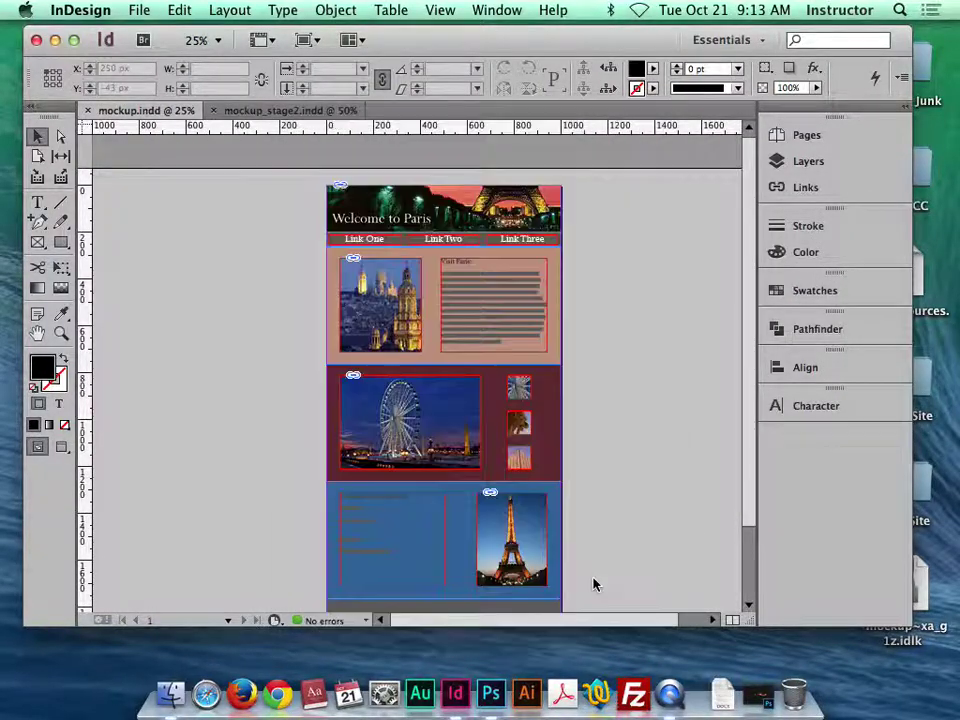
In Finder, move mockup.jpg and mockup.indd from the desktop into the Paris_2 templates folder, and view the templates and images folders.
click(53, 40)
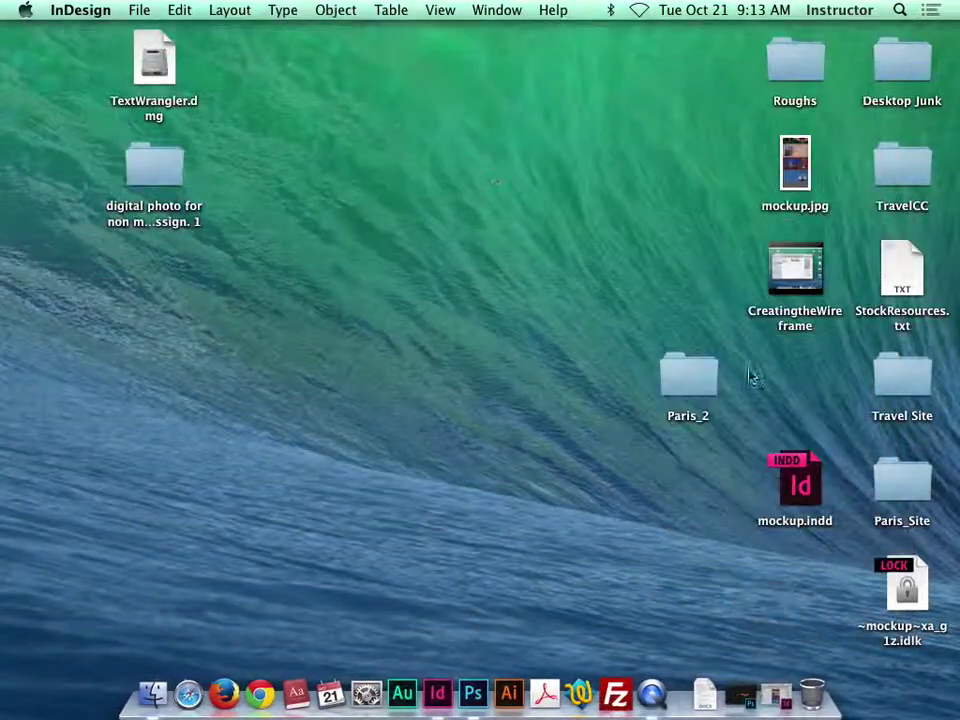
double_click(700, 381)
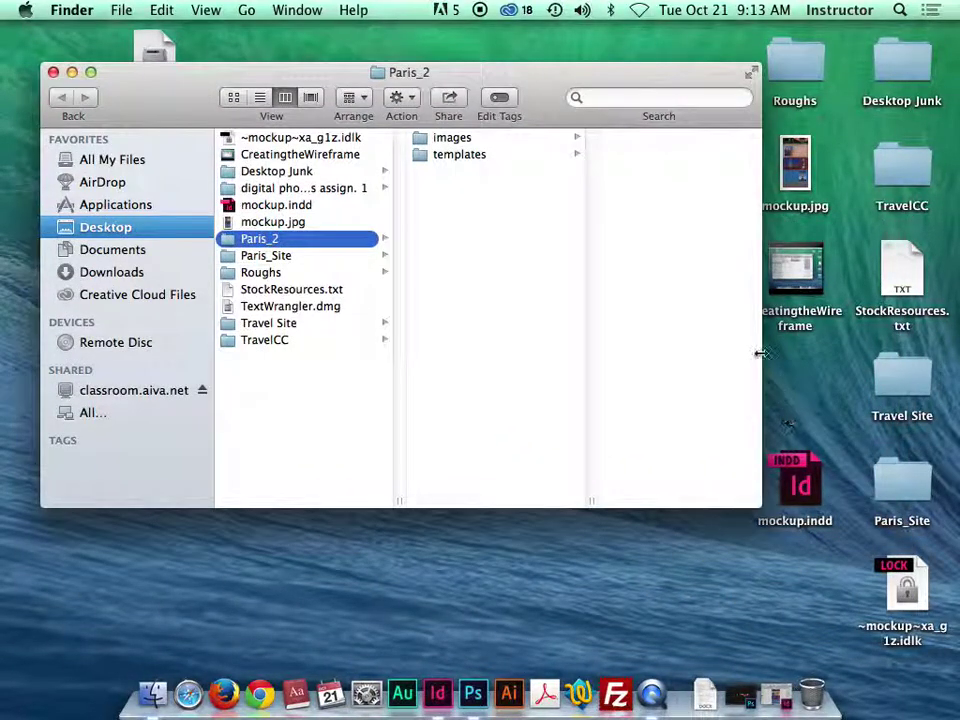
drag(800, 190, 476, 154)
drag(820, 492, 476, 162)
click(476, 160)
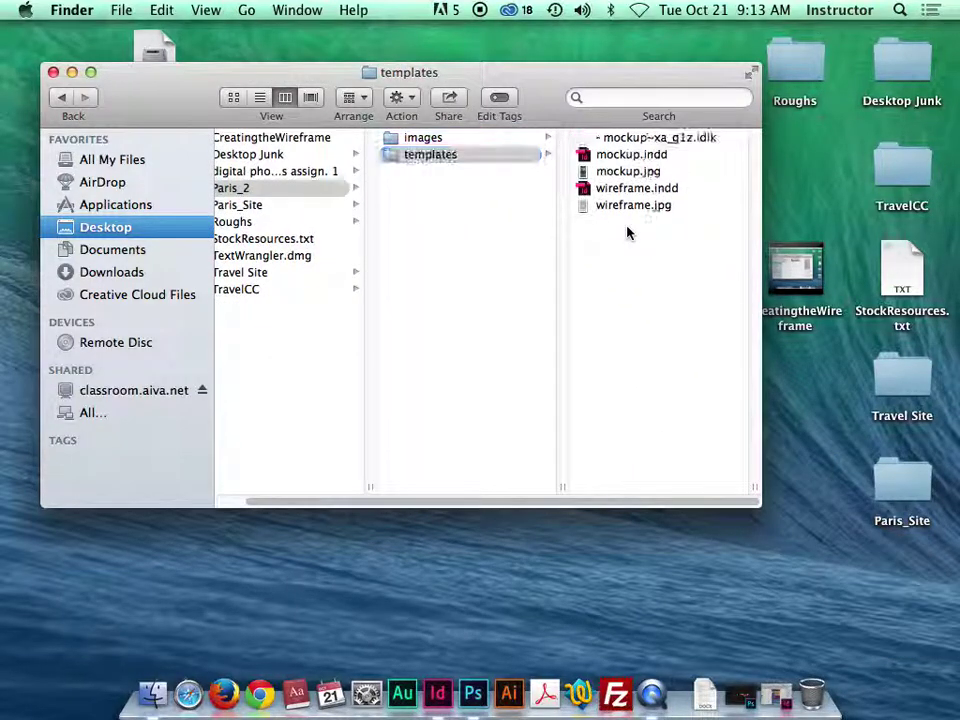
click(418, 141)
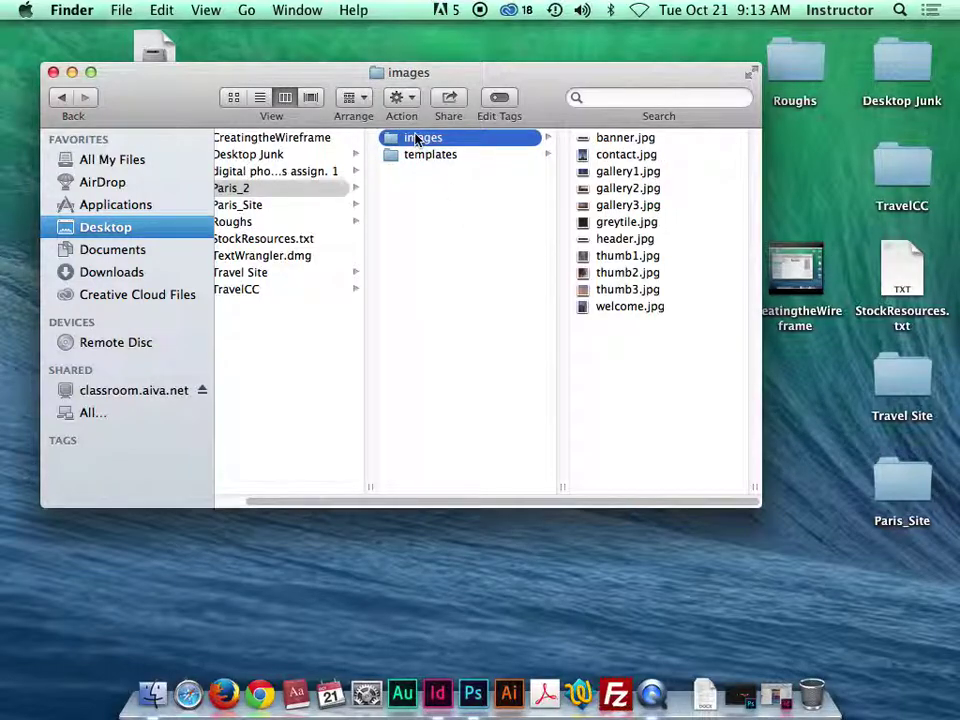